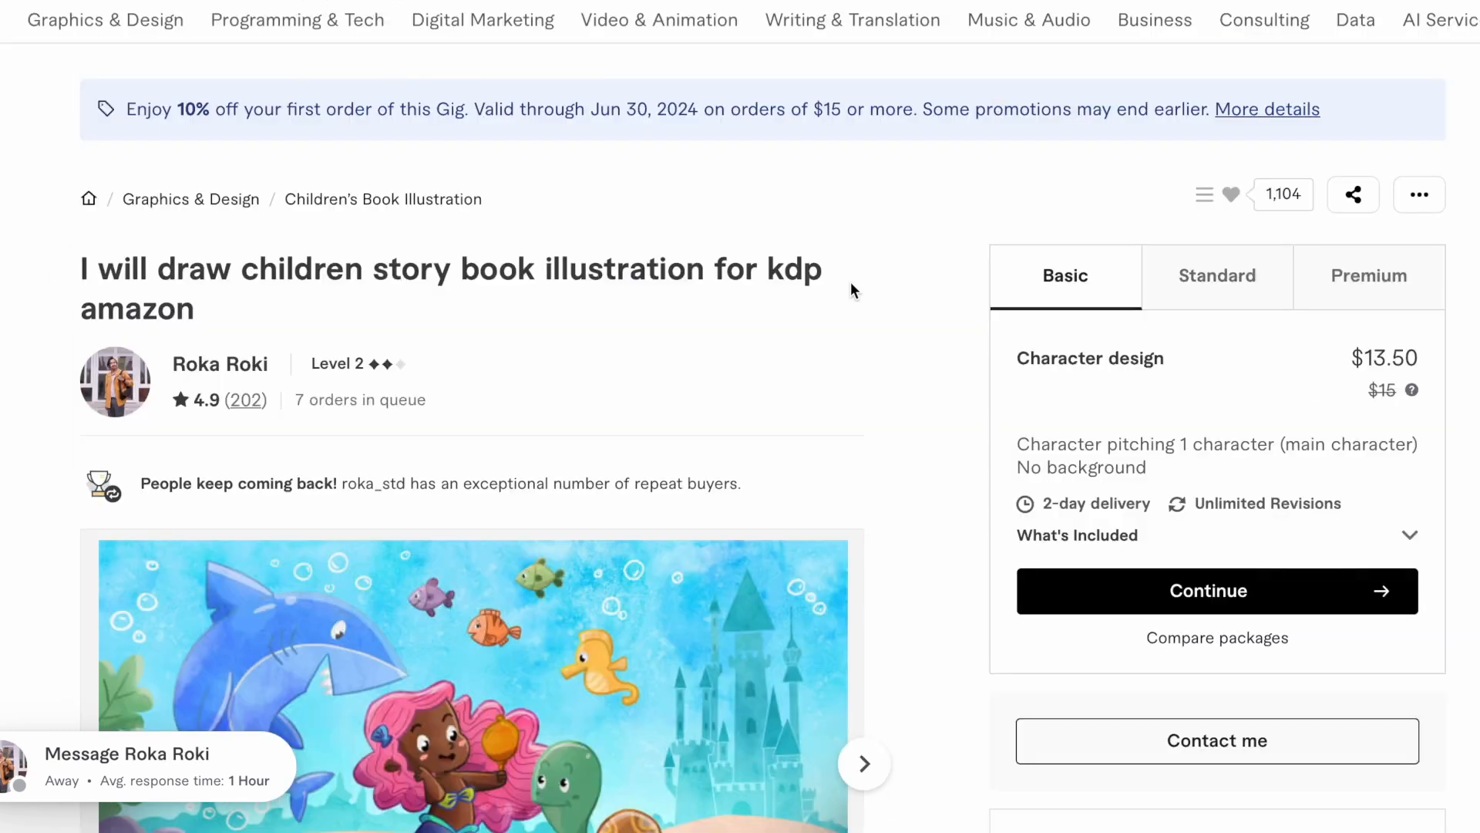
# Step: Examine the children's book illustration gig, including its sample artwork and client reviews
pyautogui.scroll(-5, 778, 325)
pyautogui.scroll(-15, 782, 333)
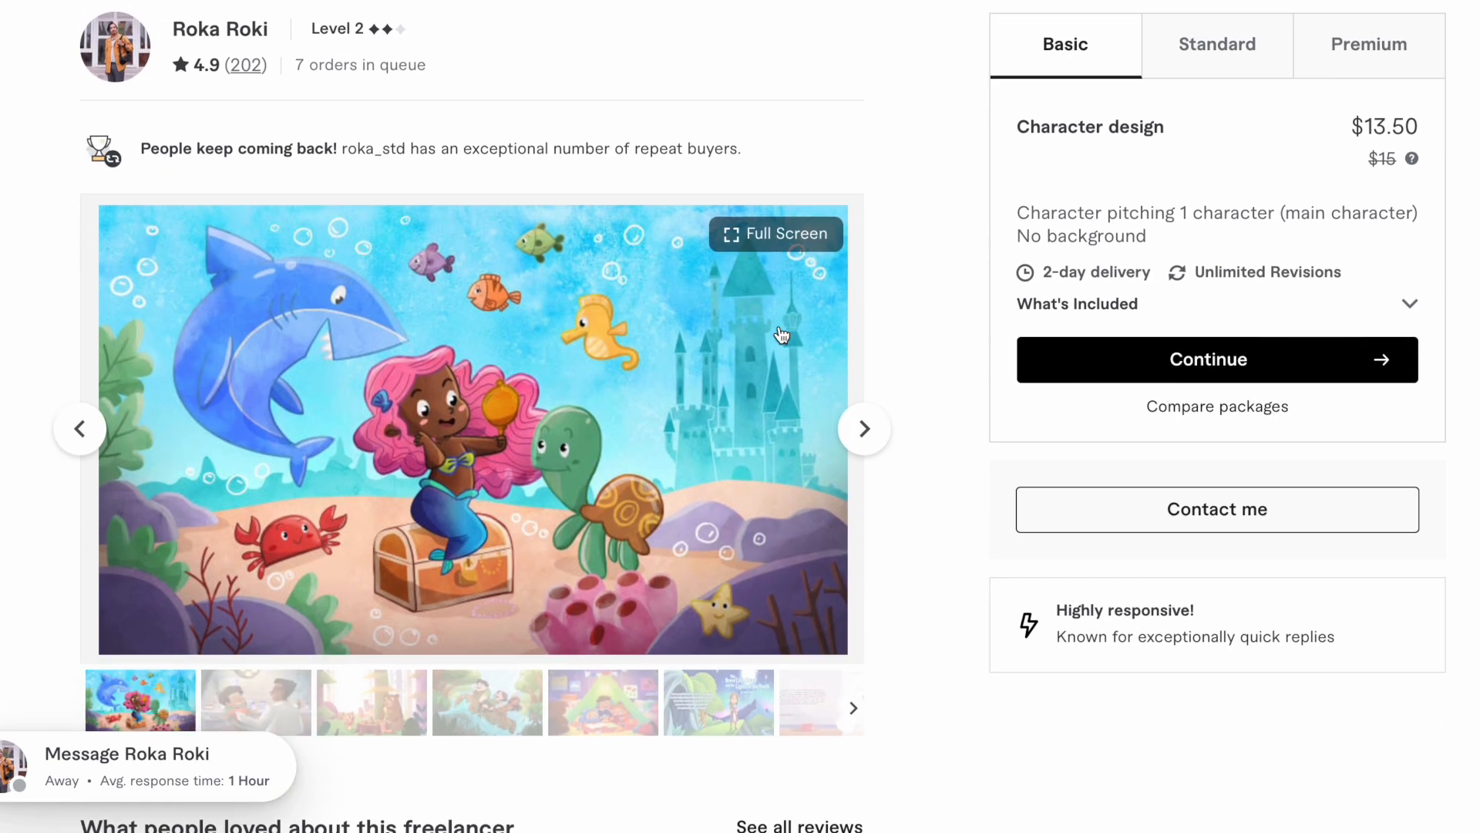
pyautogui.scroll(4, 766, 137)
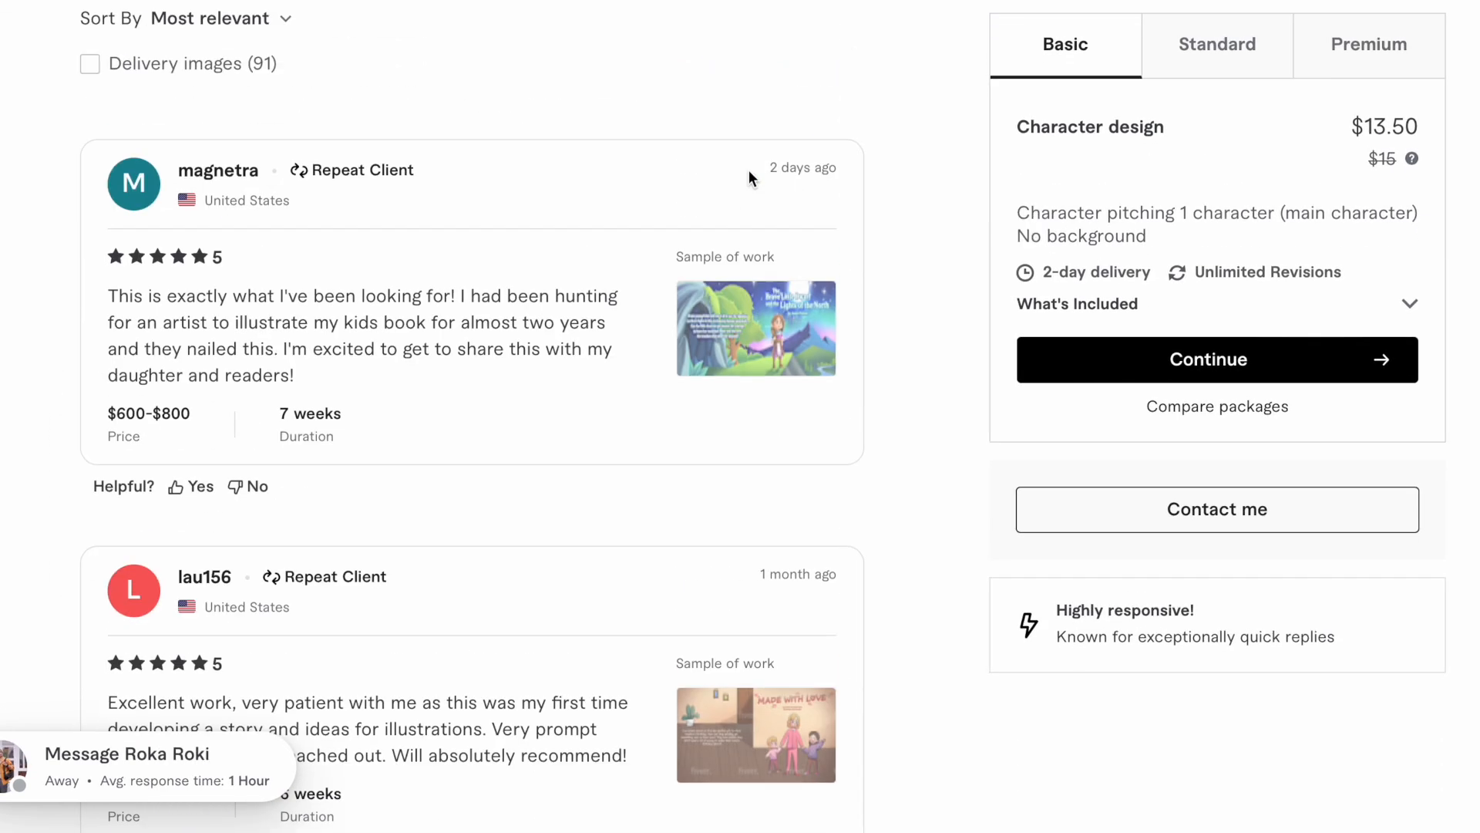
pyautogui.scroll(-5, 733, 444)
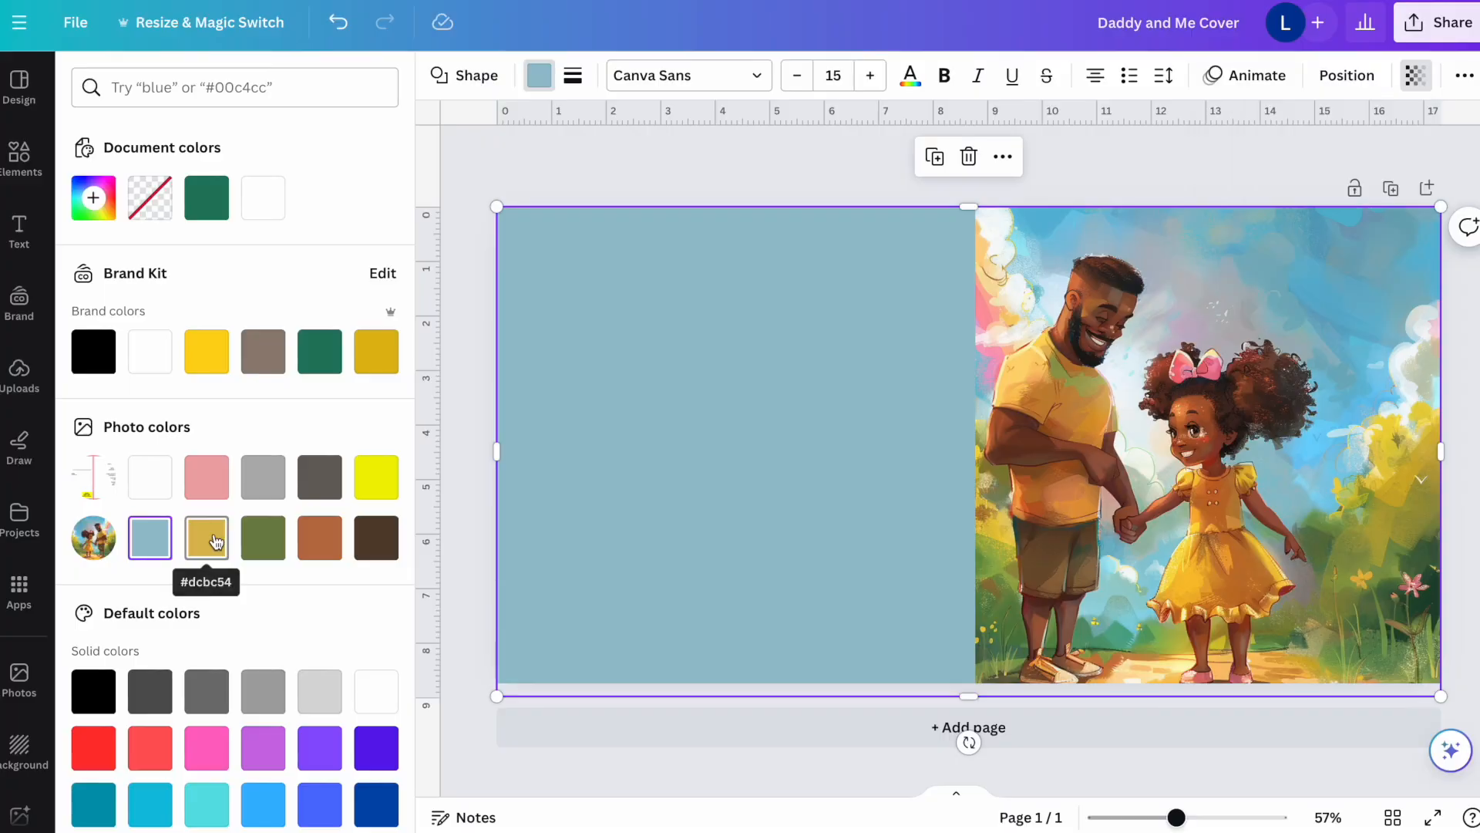
# Step: In Canva, recolor the cover background to #dcbc54 and apply Magic Grab to the father-and-daughter gift picture on the back cover
pyautogui.click(216, 542)
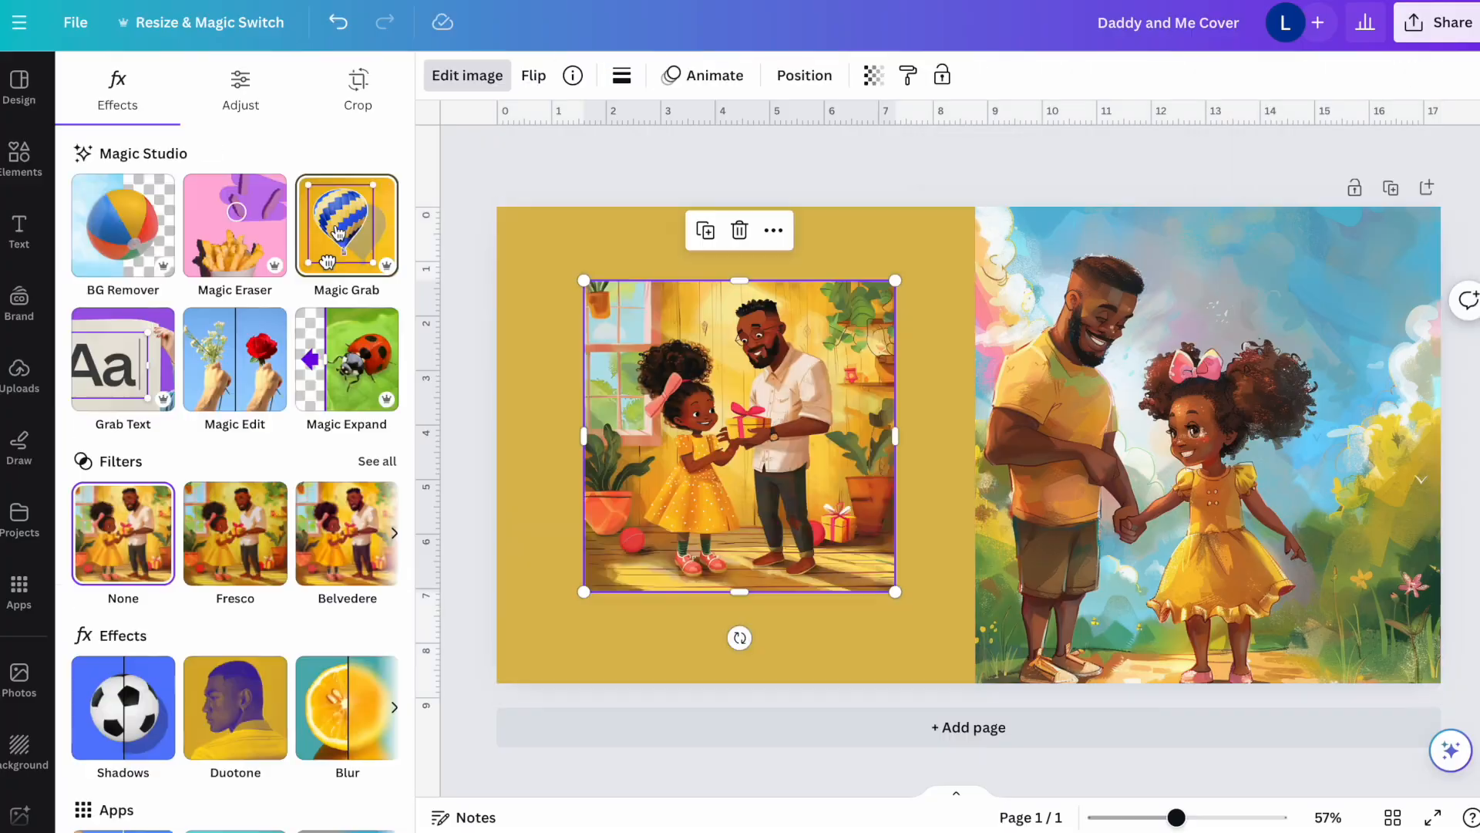
pyautogui.click(347, 224)
pyautogui.click(858, 416)
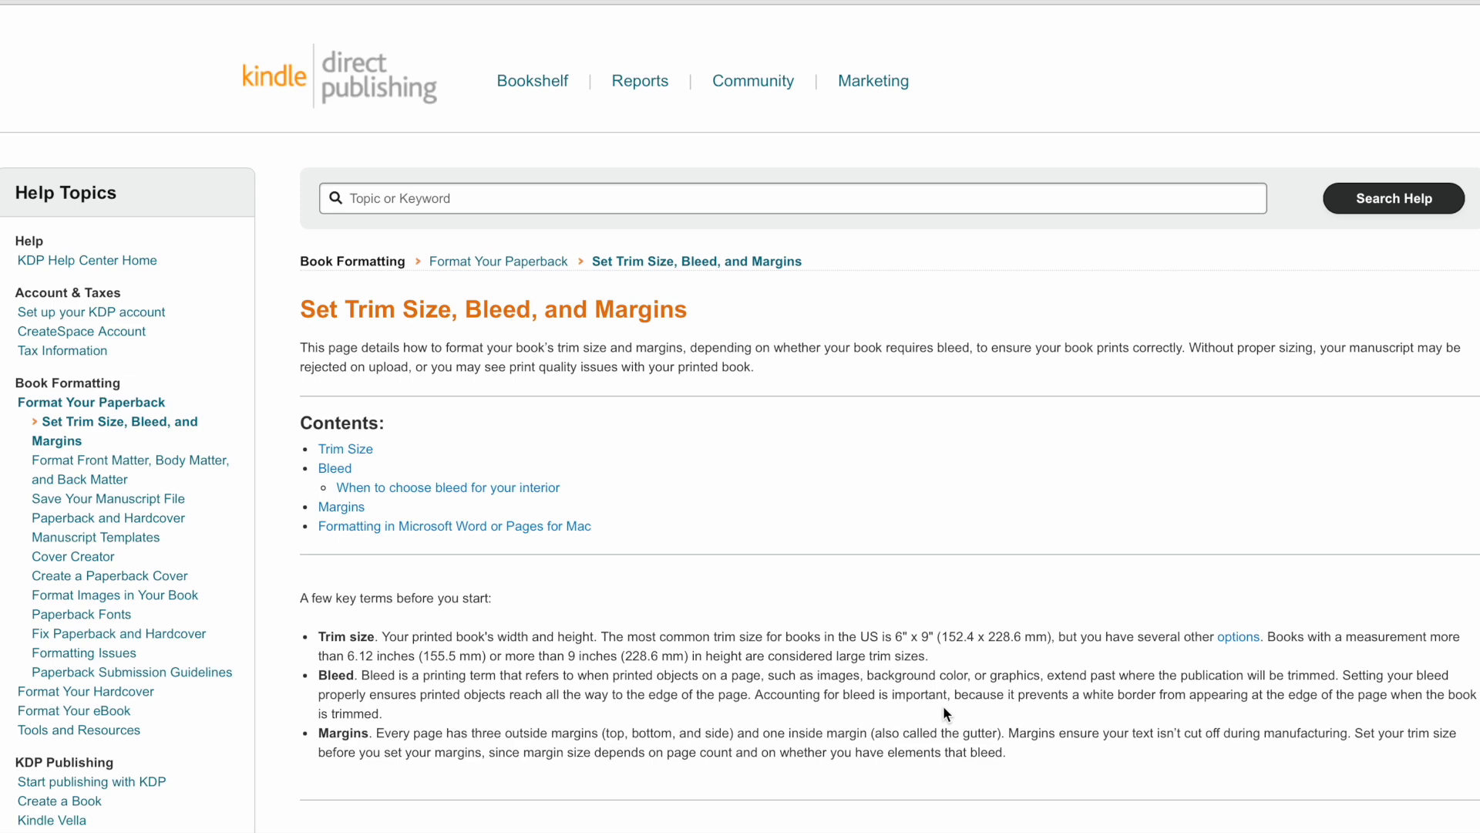
# Step: On the KDP trim size, bleed and margins help page, expand the kdp.amazon.com examples of page sizes with and without bleed
pyautogui.scroll(-1, 945, 714)
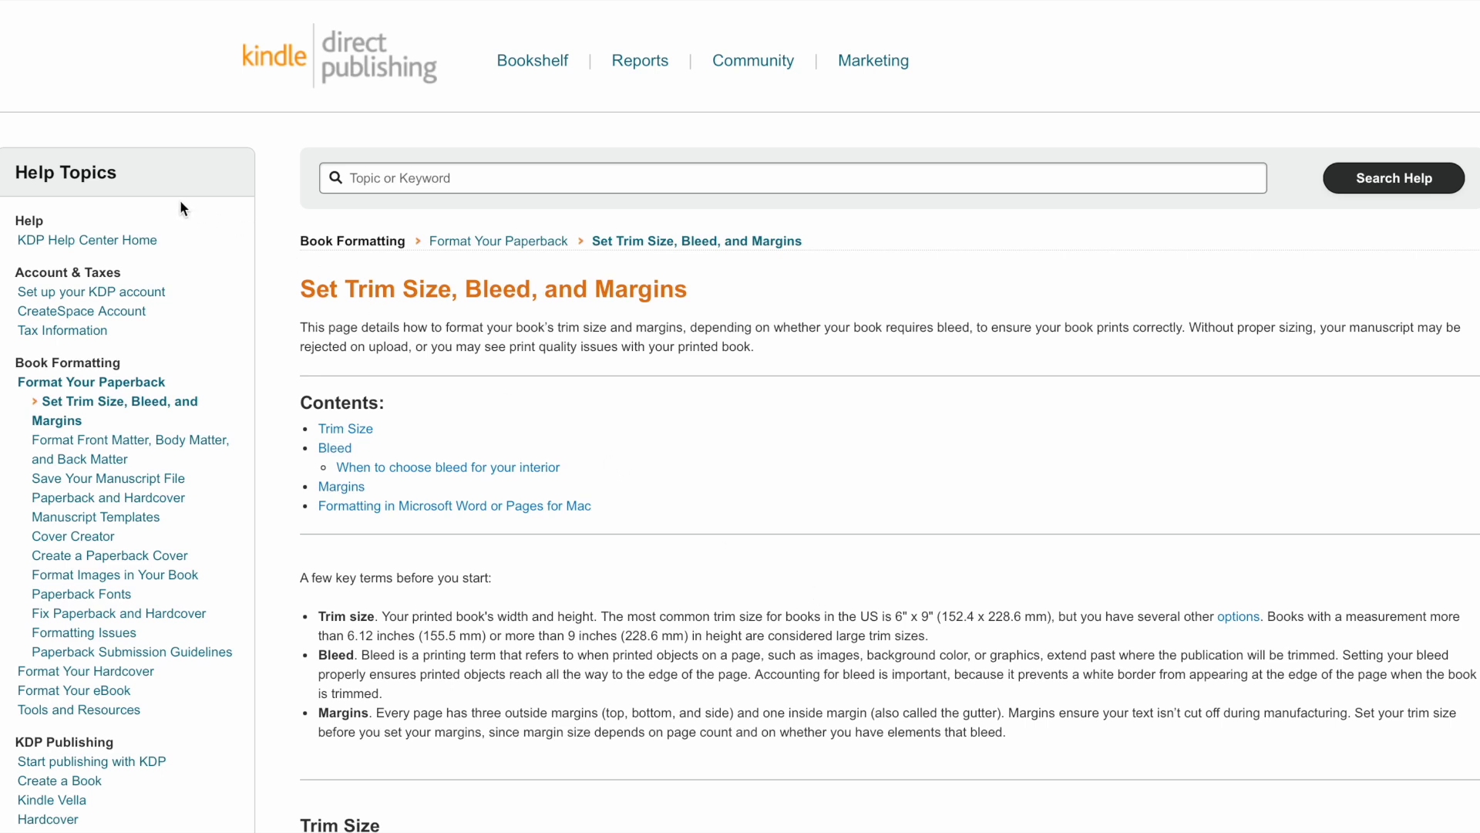
pyautogui.scroll(-1, 886, 323)
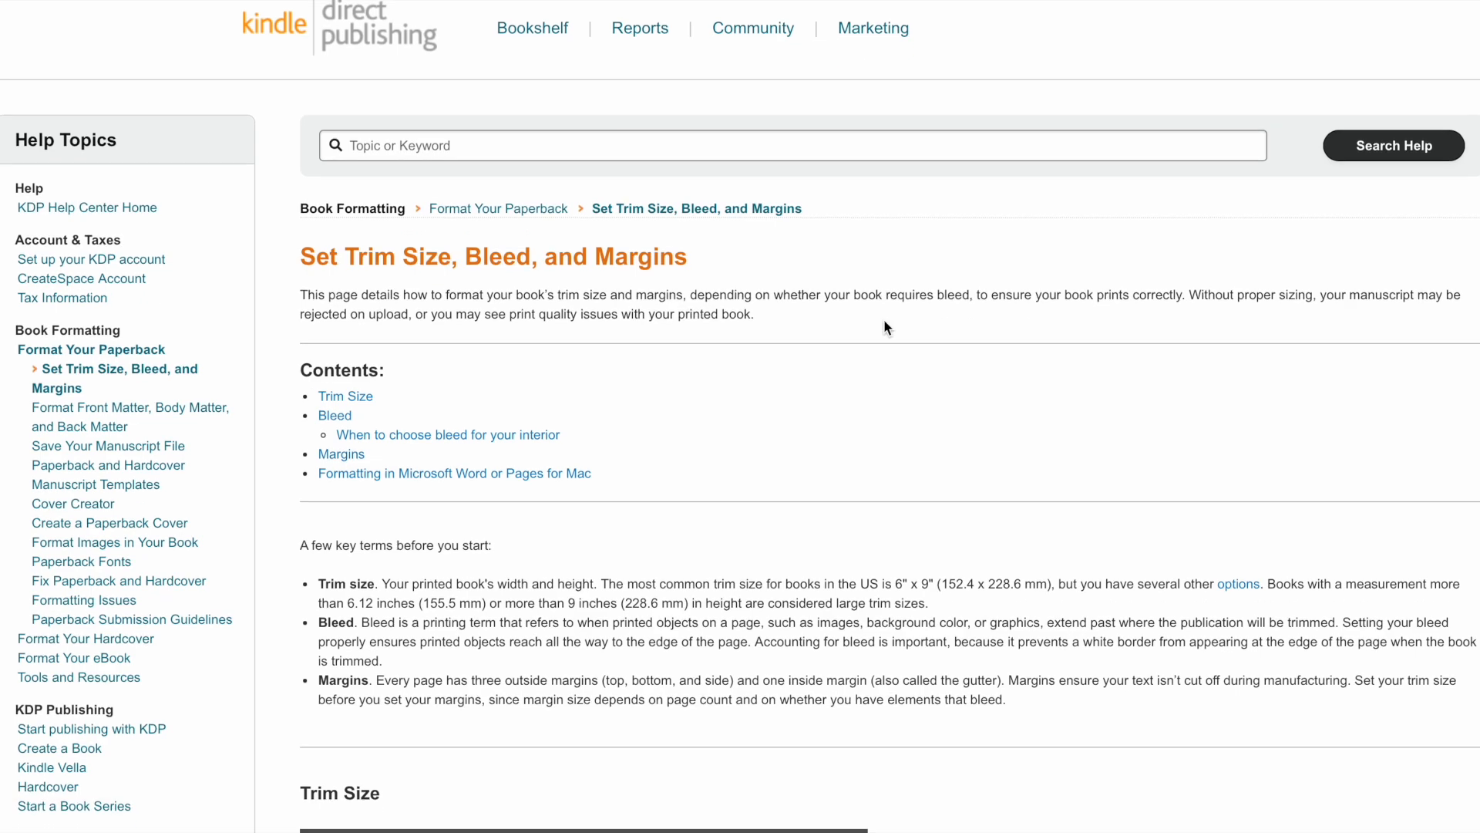
pyautogui.scroll(-10, 883, 318)
pyautogui.scroll(-12, 883, 319)
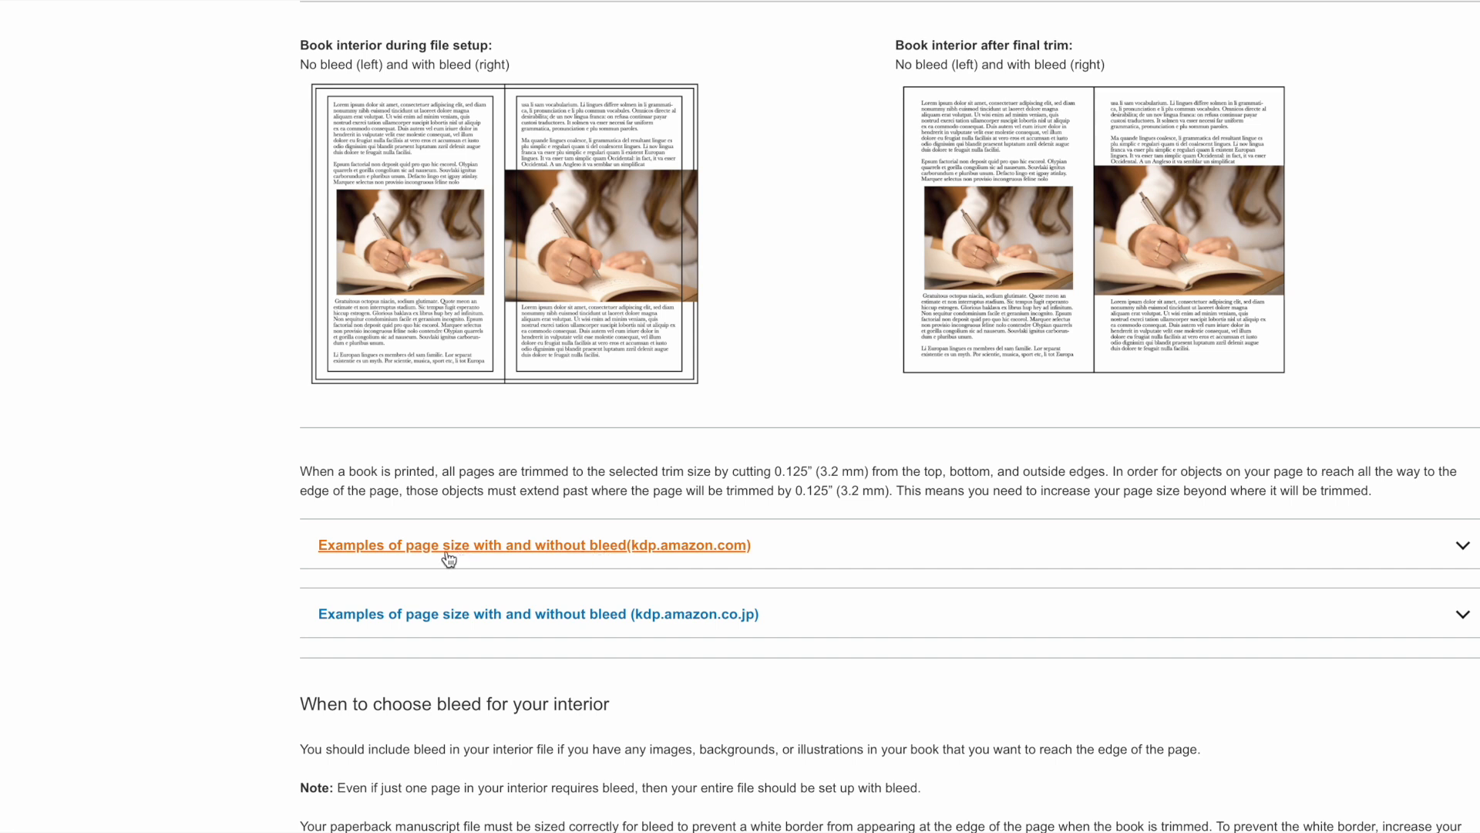
pyautogui.click(710, 546)
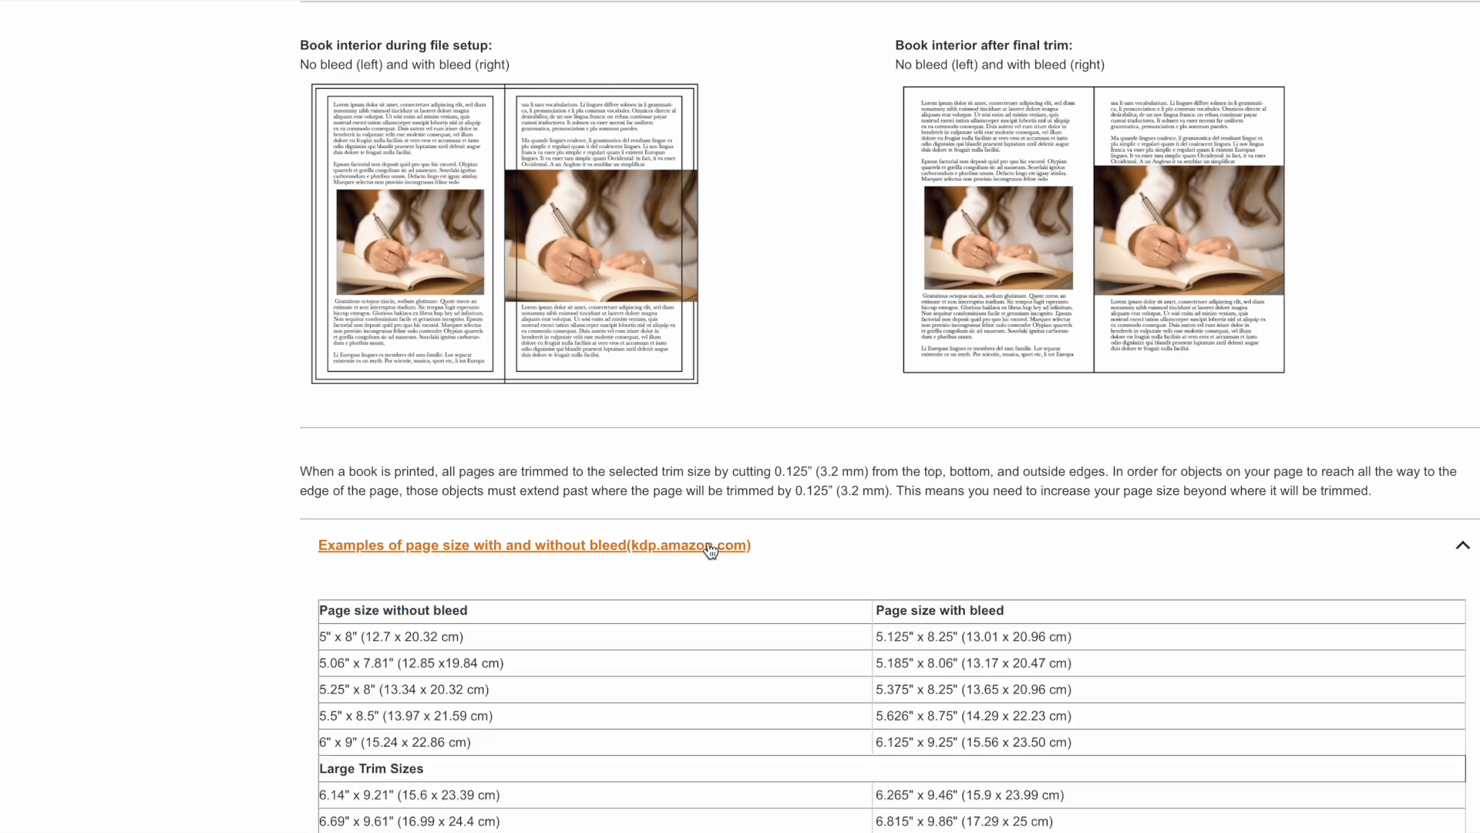
pyautogui.scroll(-5, 742, 638)
pyautogui.scroll(-1, 743, 637)
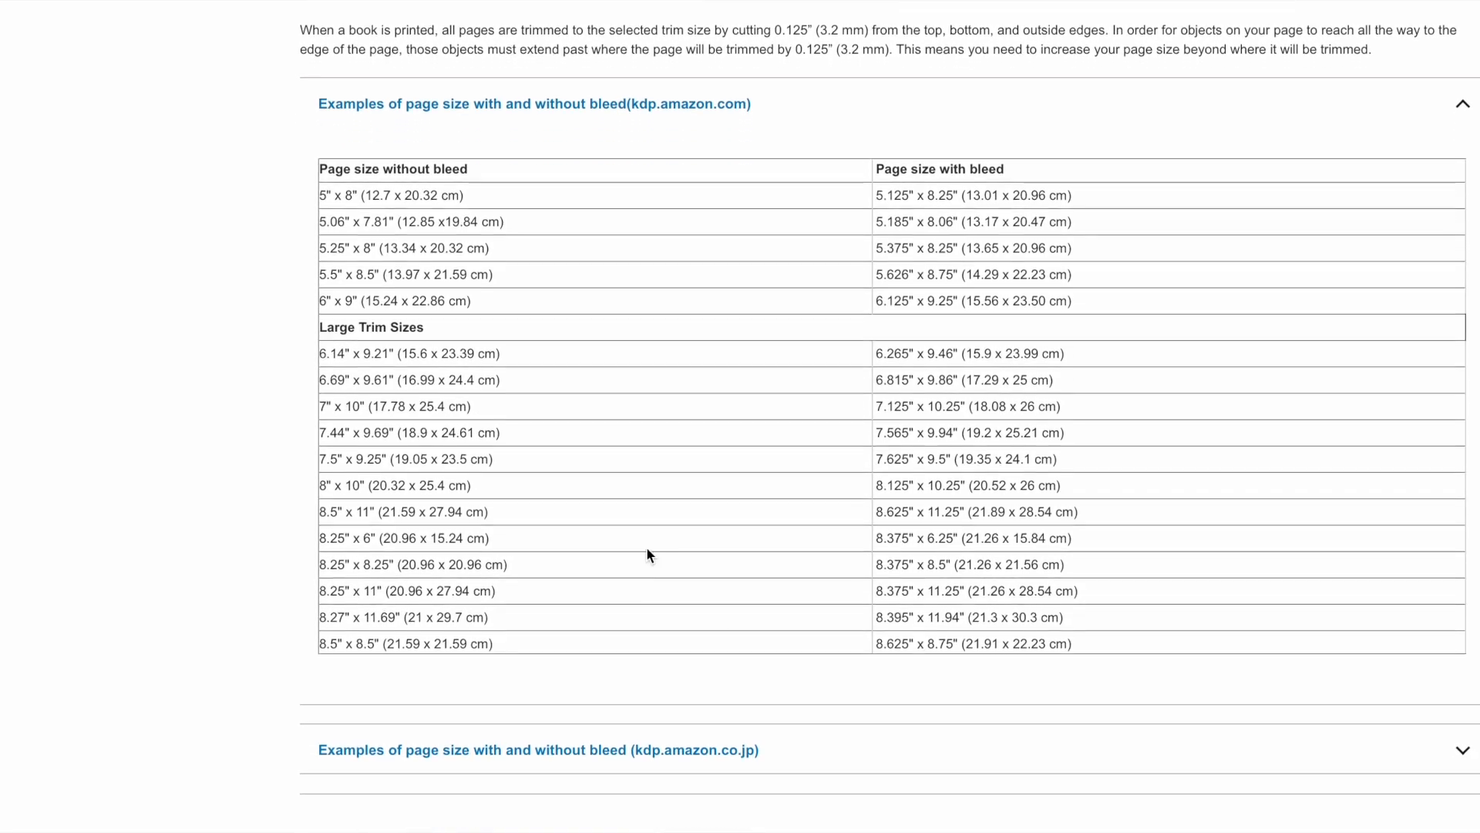
# Step: Compare the page sizes without bleed, then check the width and height with bleed for the 8.5" x 8.5" trim size
pyautogui.moveTo(310, 160); pyautogui.dragTo(485, 637)
pyautogui.click(571, 501)
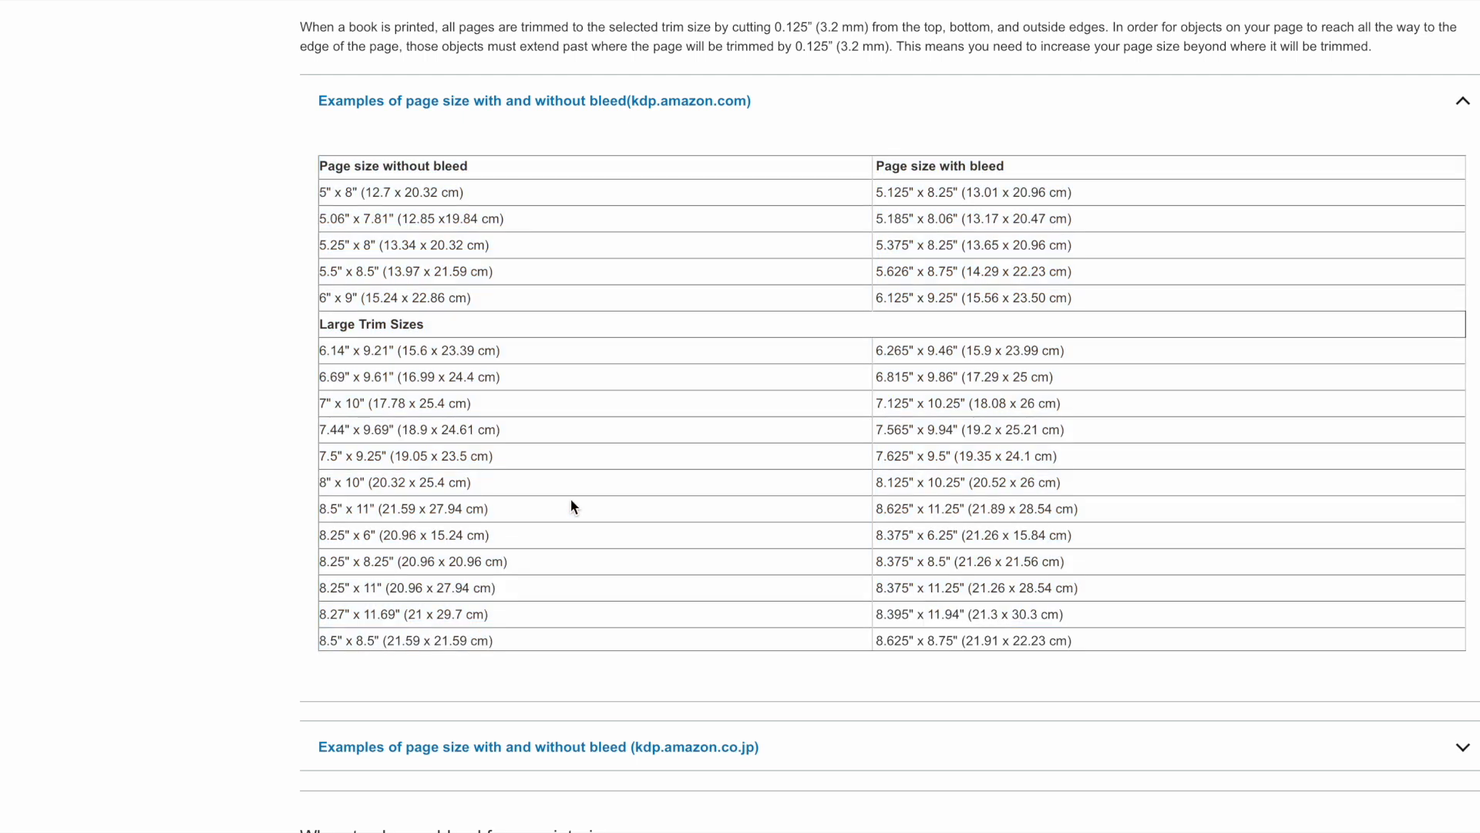
pyautogui.moveTo(317, 645); pyautogui.dragTo(495, 648)
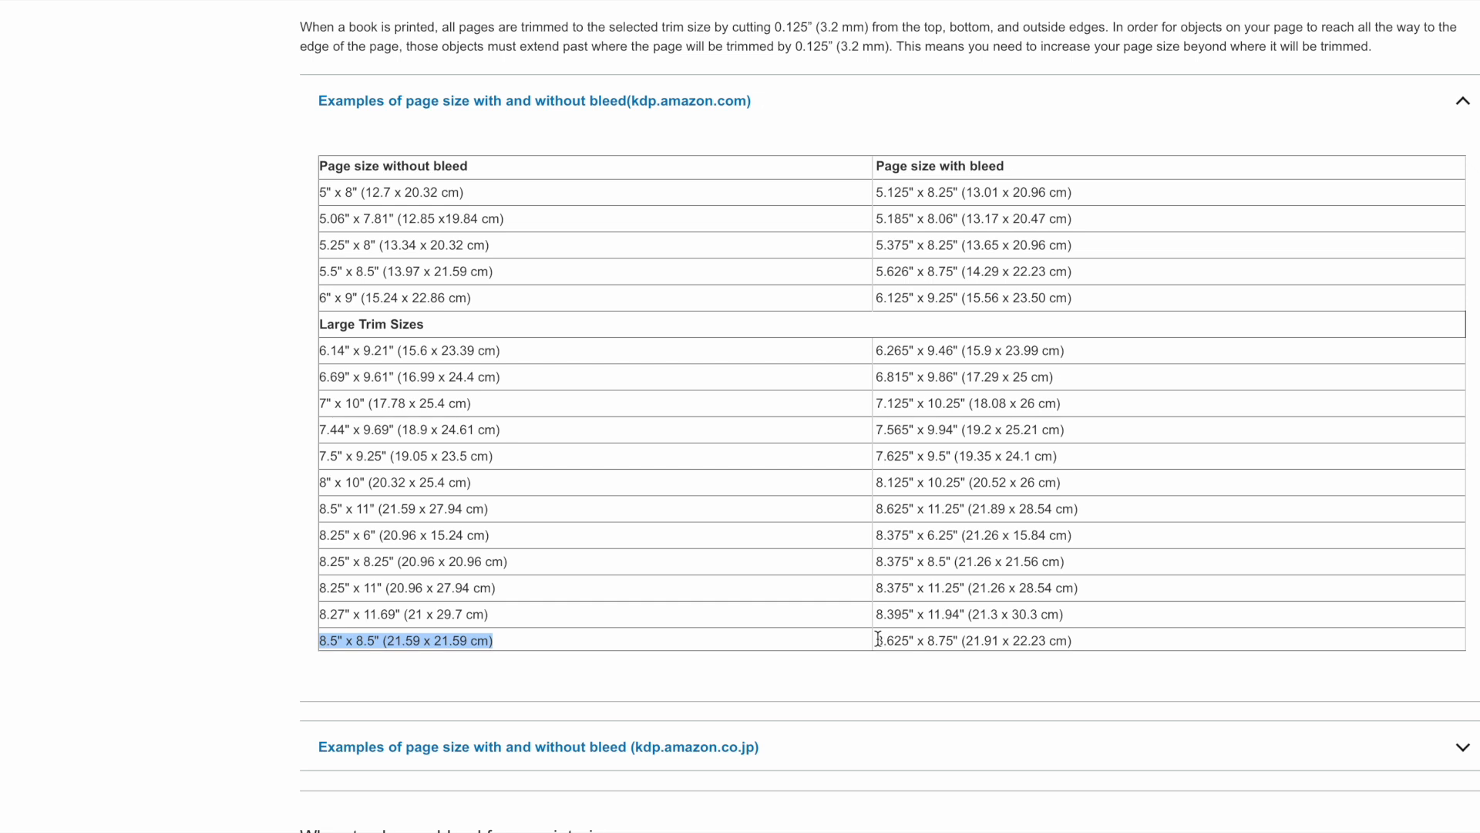
pyautogui.moveTo(876, 640); pyautogui.dragTo(901, 640)
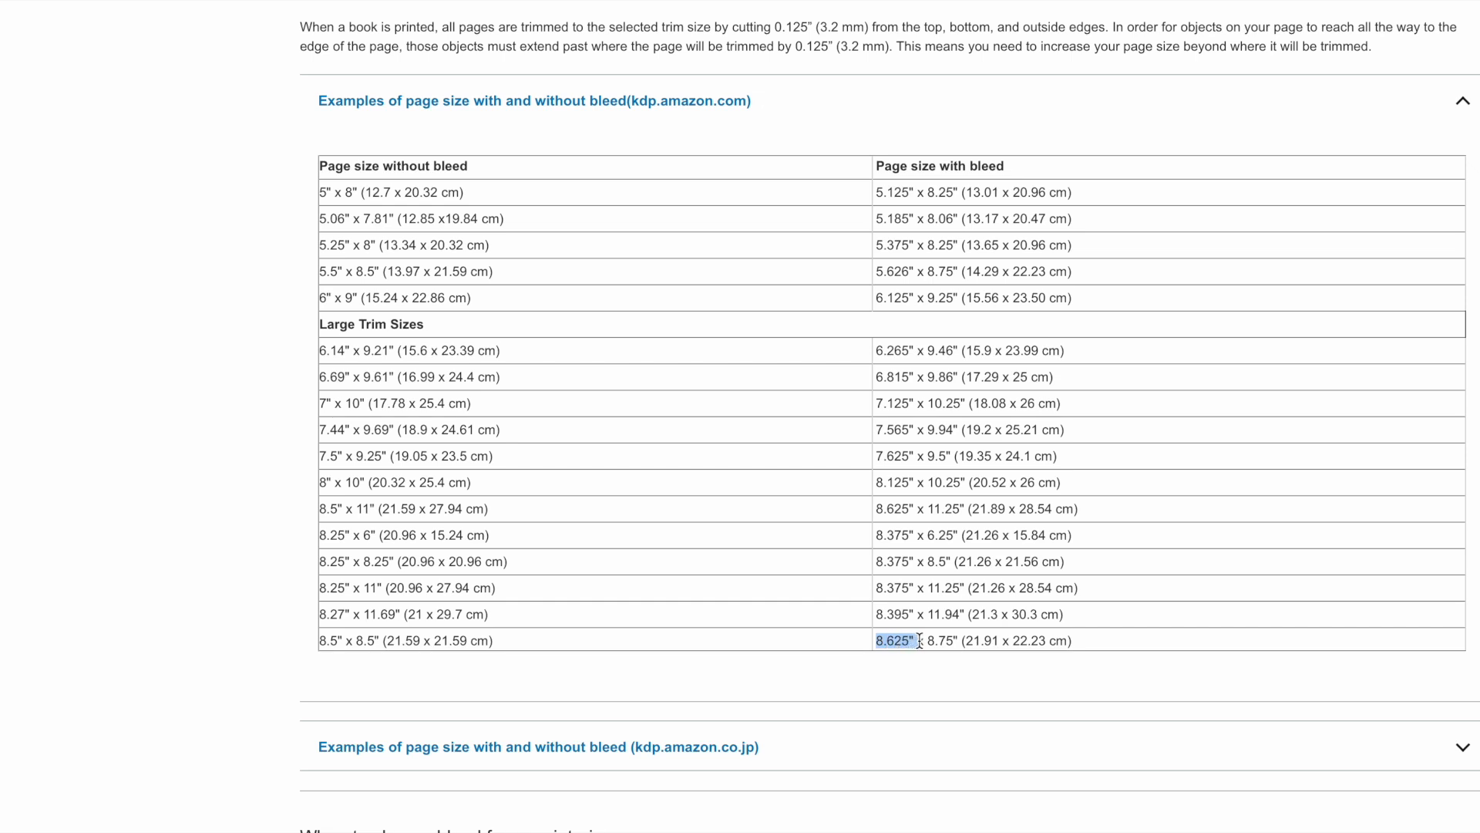
pyautogui.moveTo(937, 641); pyautogui.dragTo(953, 643)
# Step: Examine the book interior illustrations showing pages with and without bleed during file setup and after final trim
pyautogui.scroll(5, 962, 643)
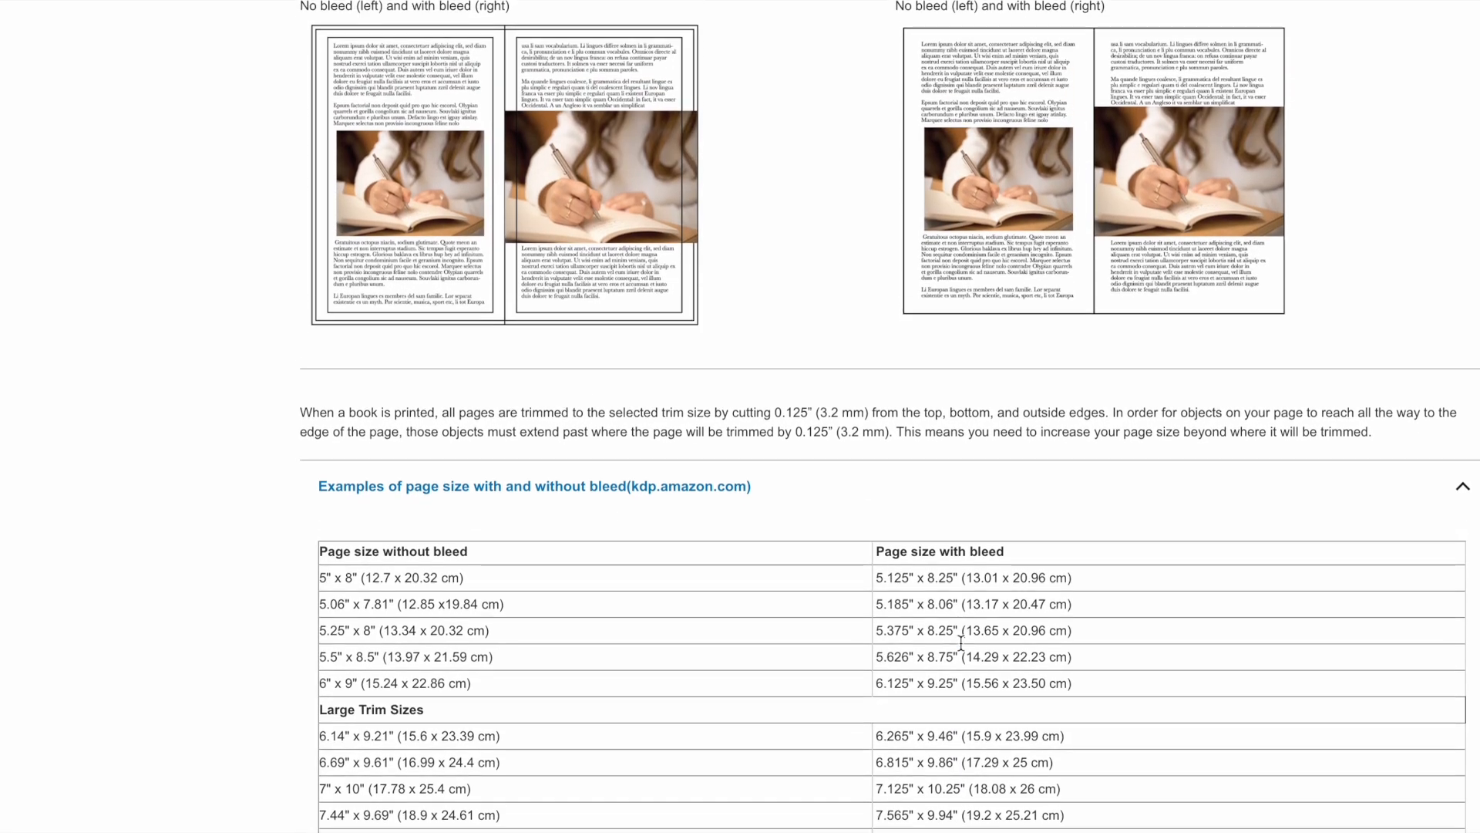
pyautogui.scroll(2, 961, 643)
pyautogui.scroll(-1, 962, 646)
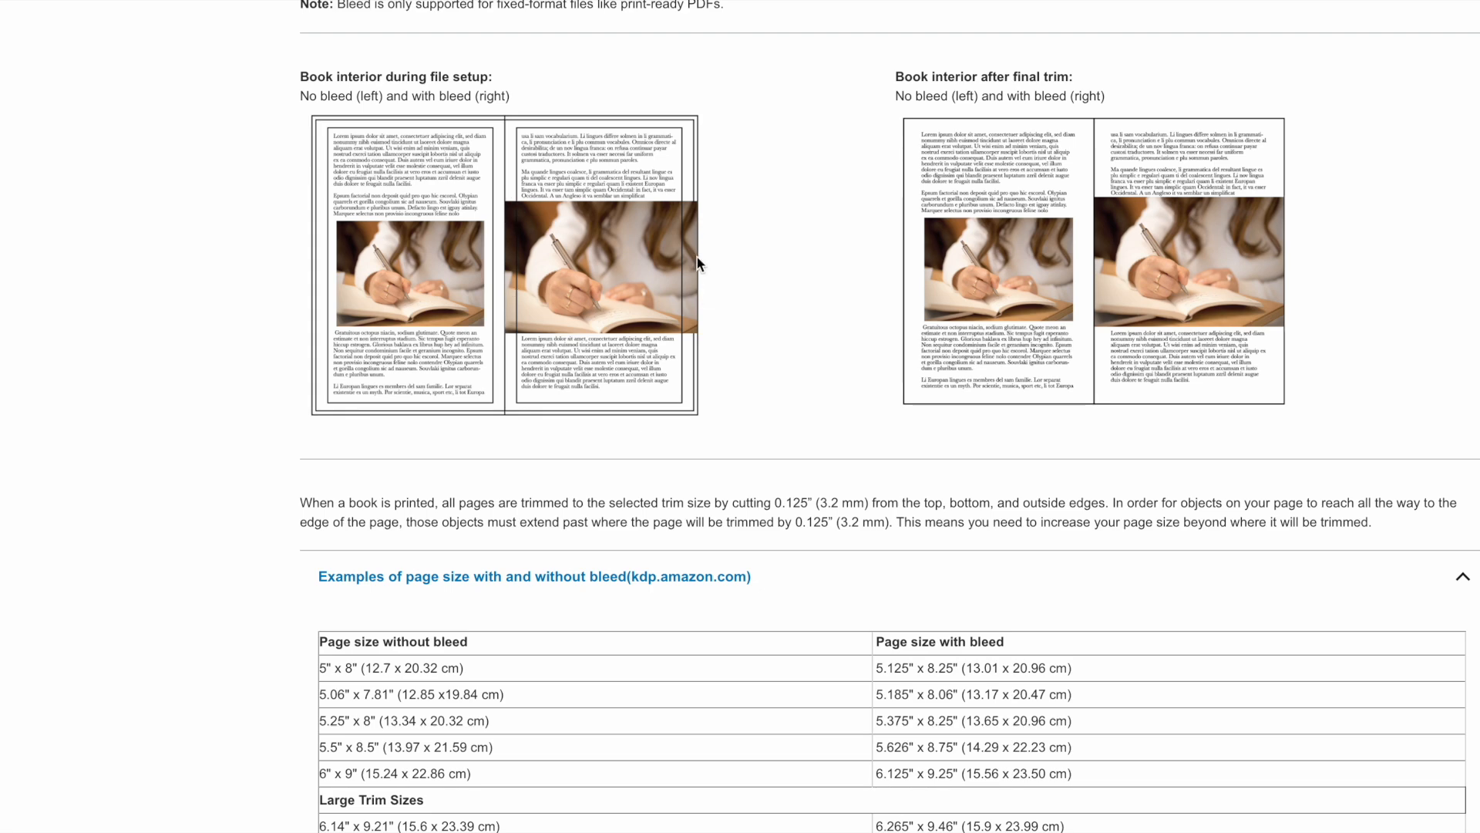
pyautogui.scroll(-5, 580, 208)
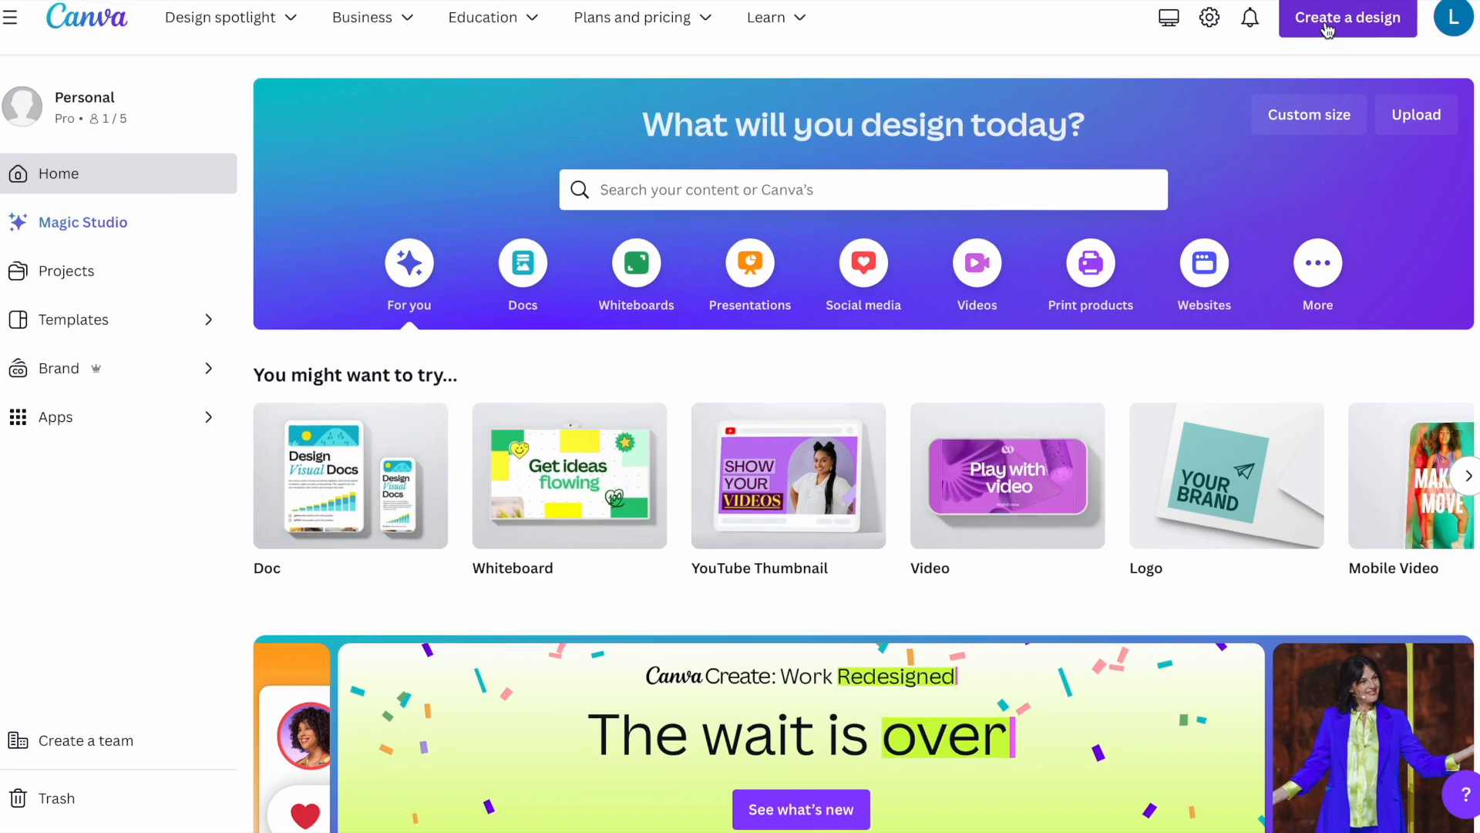
# Step: Switch to Canva and begin a new custom-size design with its units set to inches
pyautogui.click(1323, 31)
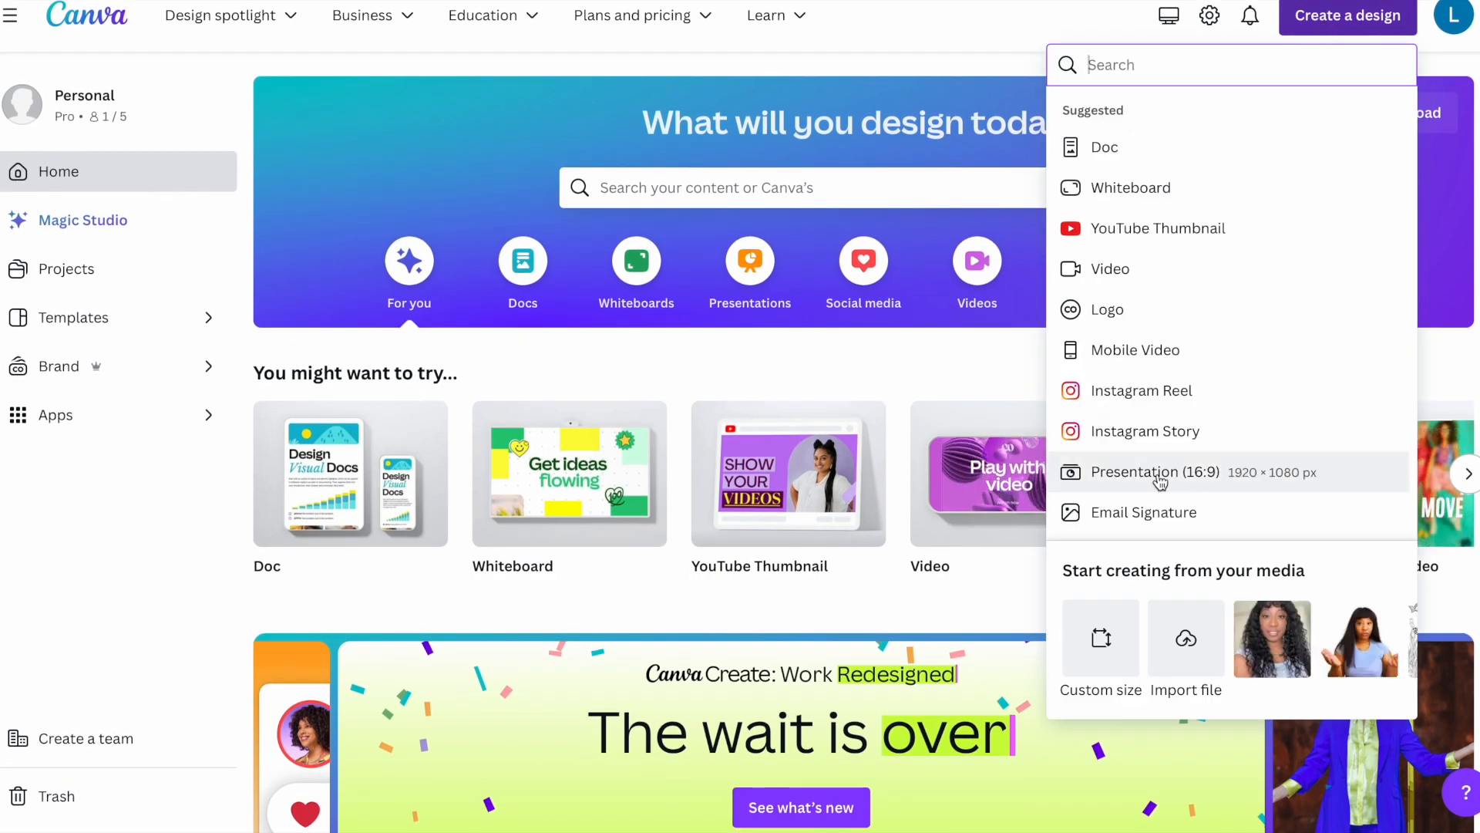
pyautogui.click(1101, 638)
pyautogui.click(1301, 163)
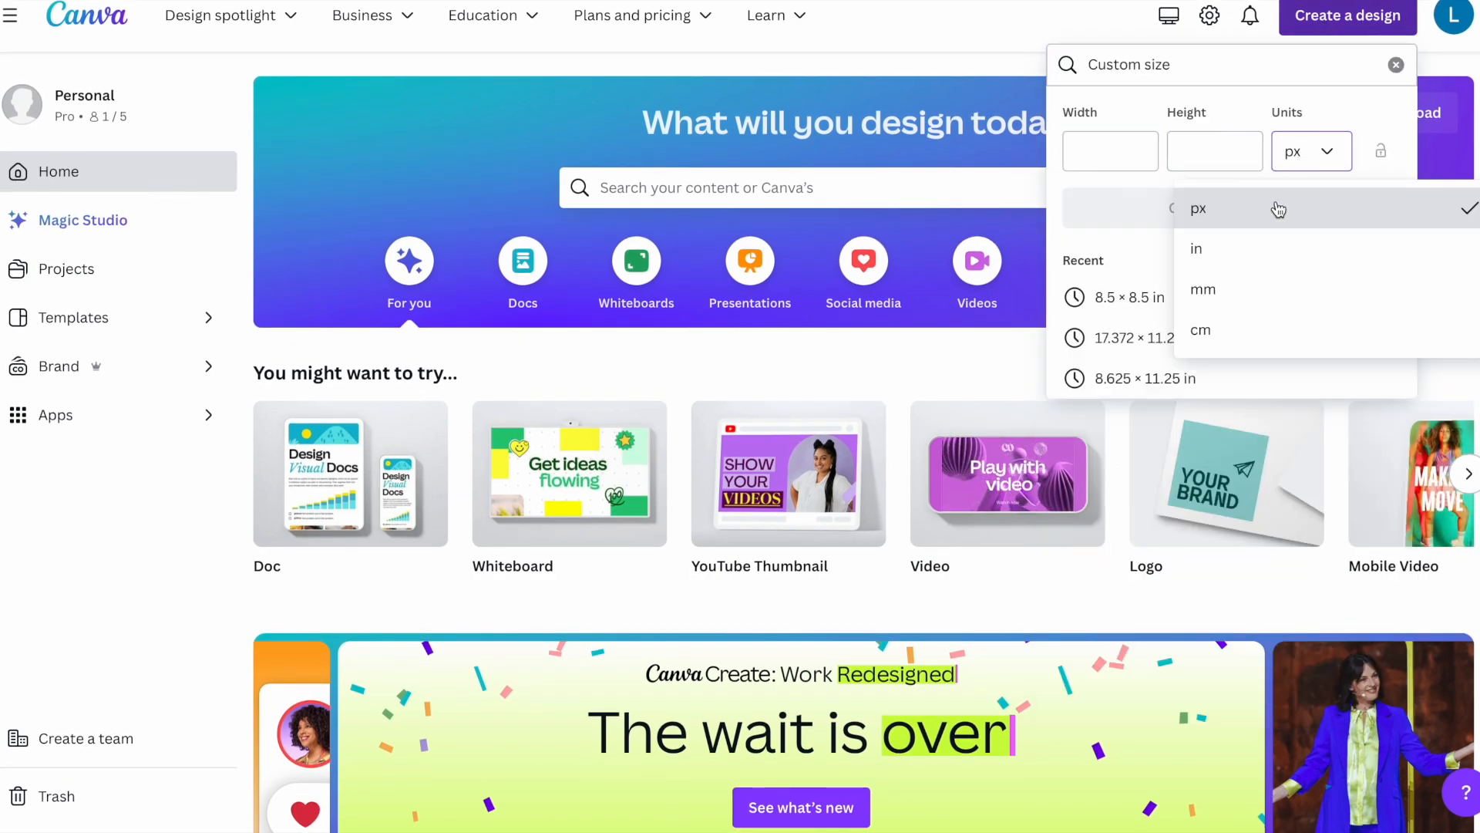
pyautogui.click(1234, 247)
pyautogui.click(1102, 143)
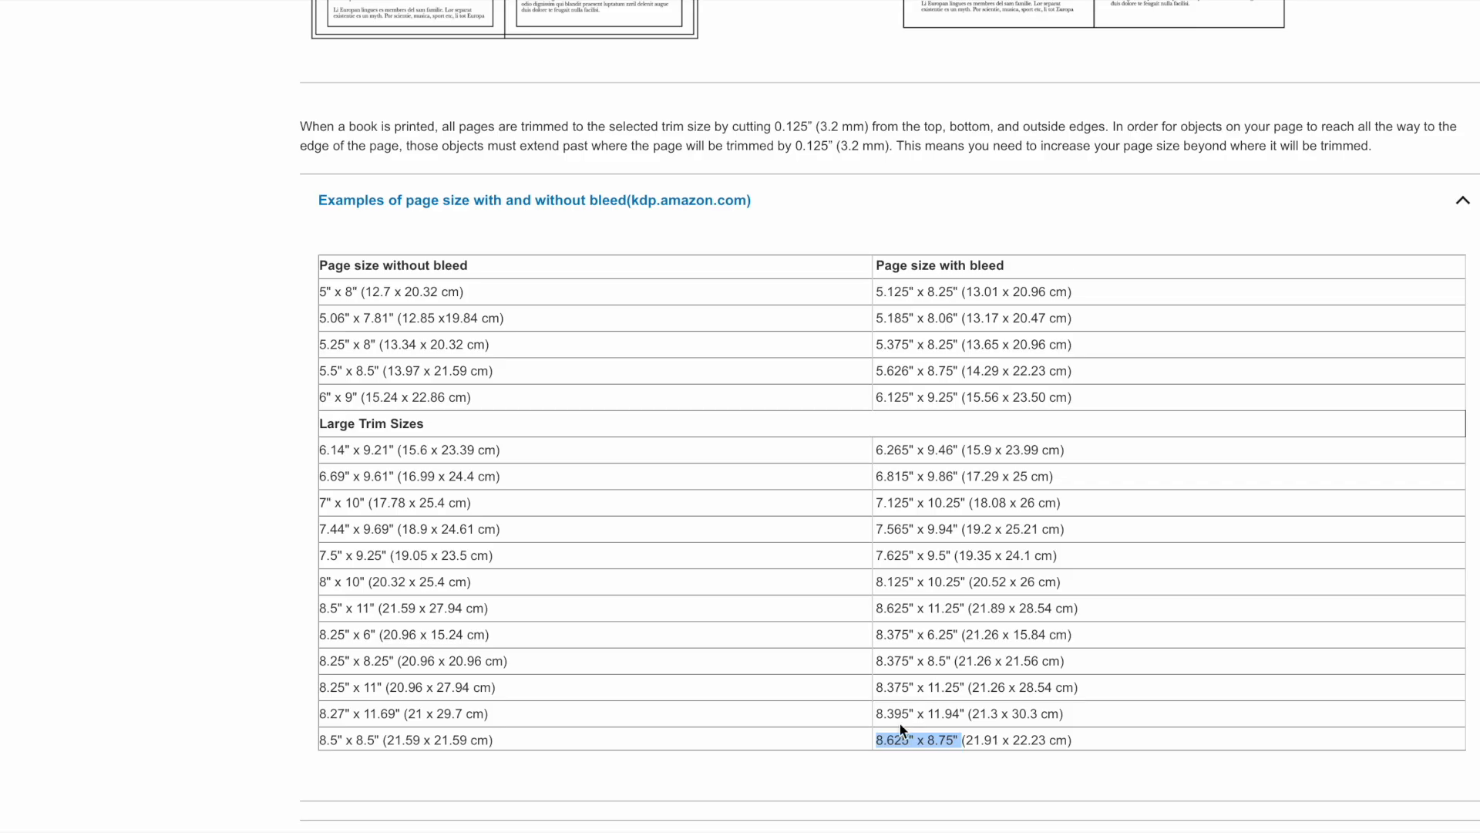
# Step: Copy the with-bleed width for the 8.5" x 8.5" book from the KDP table and set the design's width to 8.625 in
pyautogui.click(879, 740)
pyautogui.moveTo(876, 740); pyautogui.dragTo(904, 742)
pyautogui.click(123, 0)
pyautogui.click(147, 0)
pyautogui.hotkey('ctrl', 'Tab')
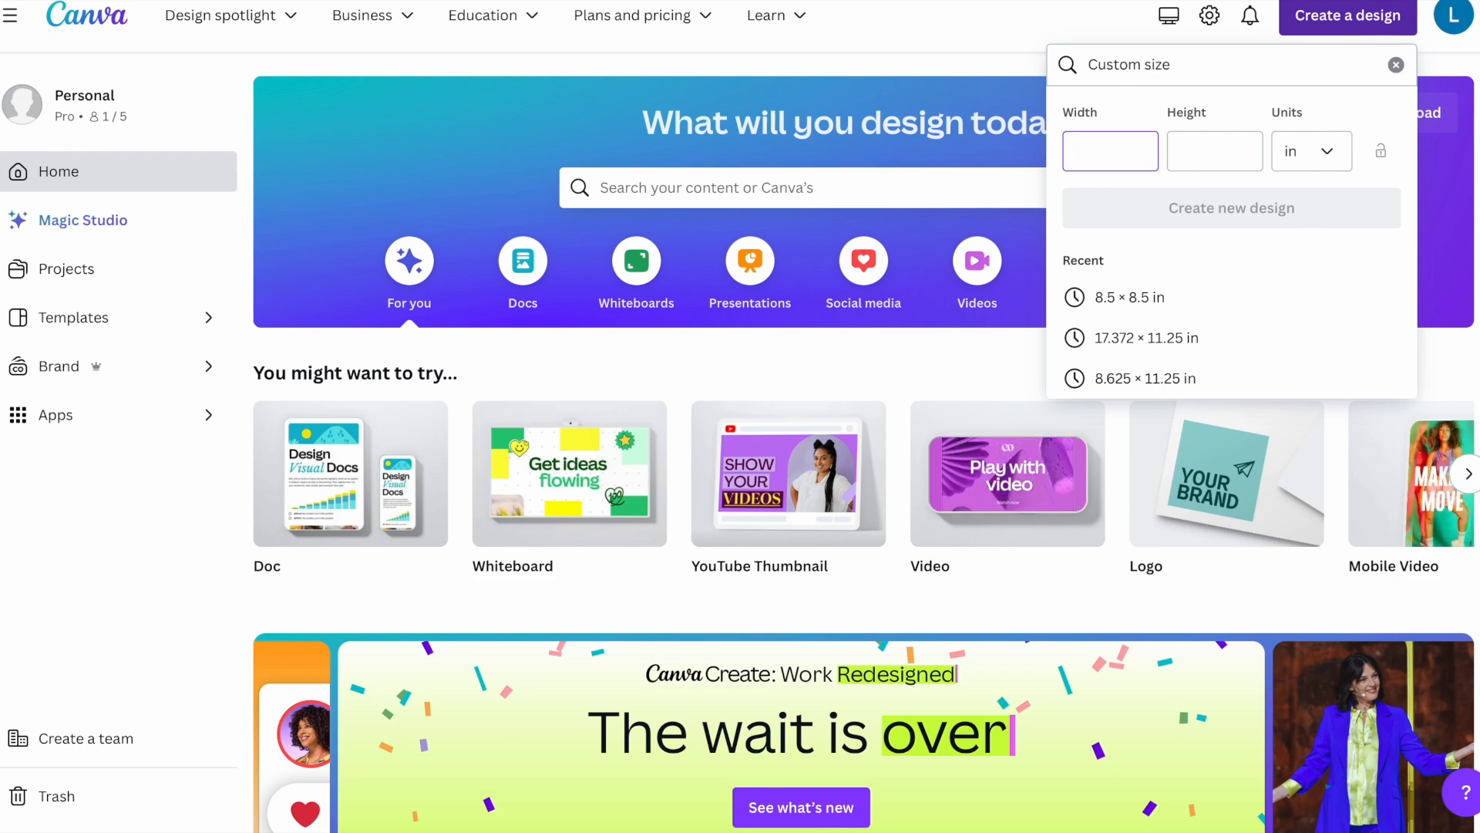
pyautogui.click(124, 0)
pyautogui.click(147, 0)
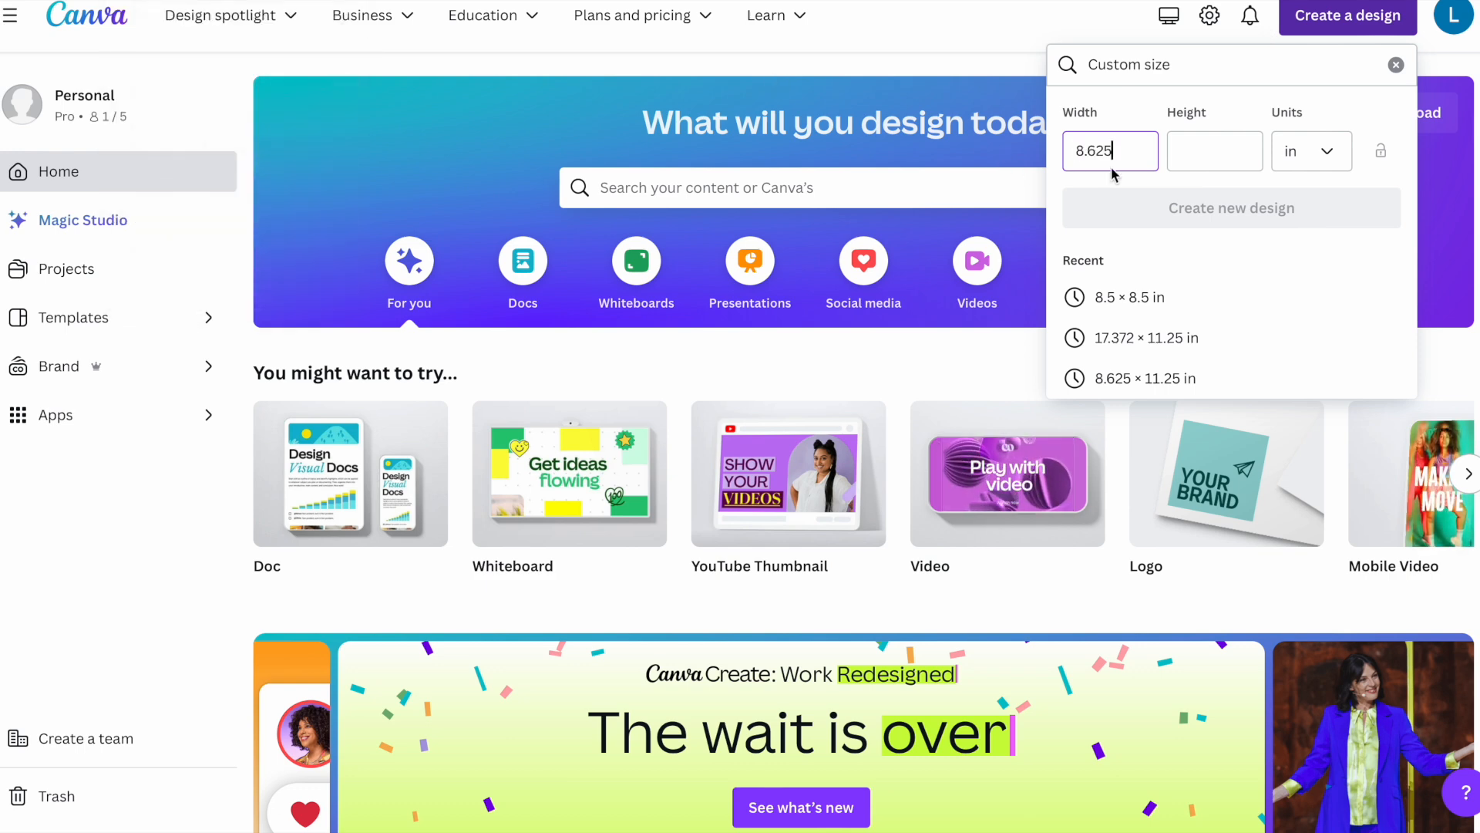
# Step: Copy the matching with-bleed height from the KDP table, set the design's height to 8.75 in and create the design
pyautogui.press('Tab')
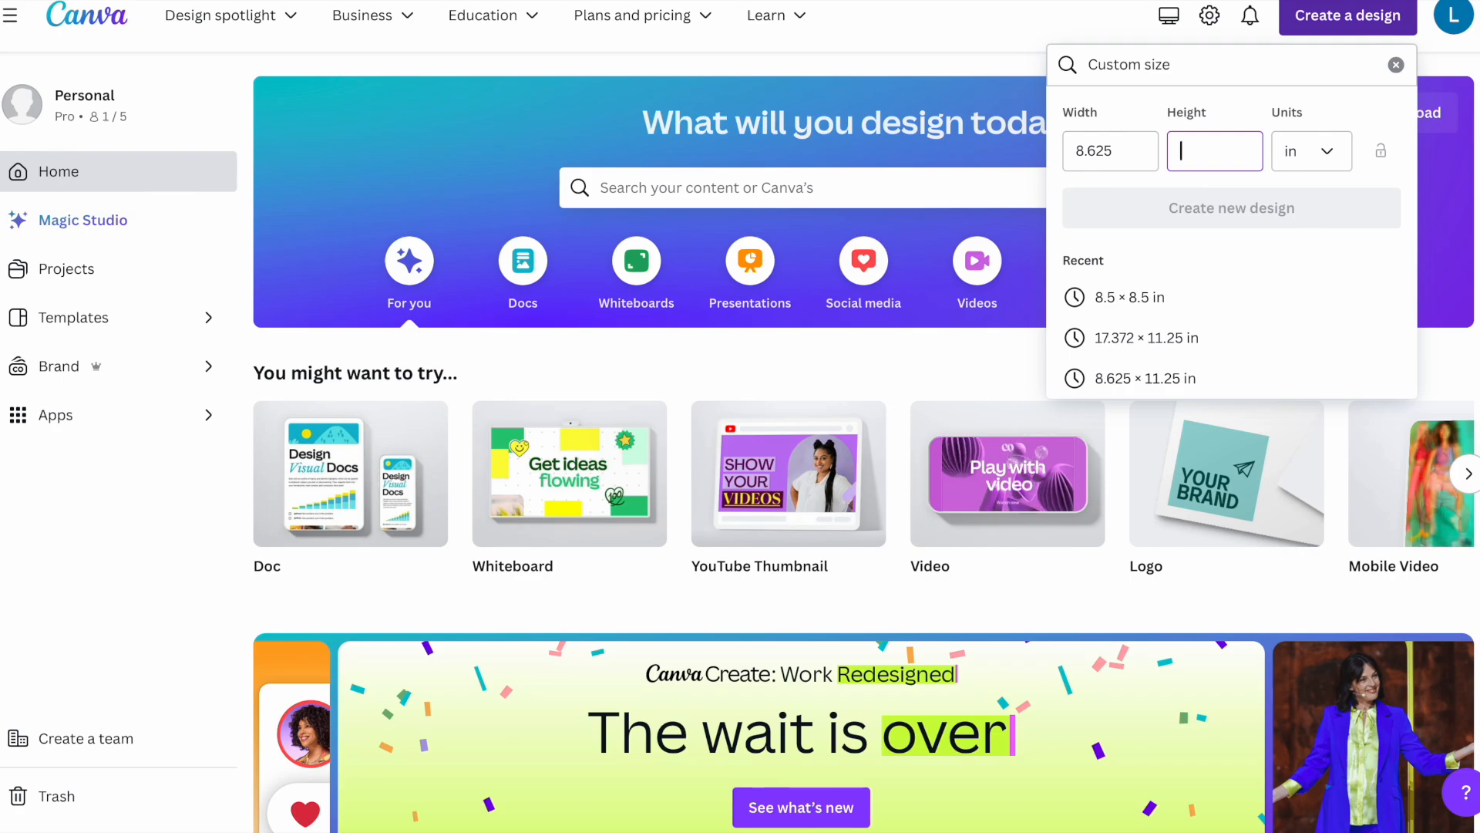
pyautogui.hotkey('ctrl', 'Tab')
pyautogui.moveTo(926, 738); pyautogui.dragTo(948, 740)
pyautogui.hotkey('ctrl', 'c')
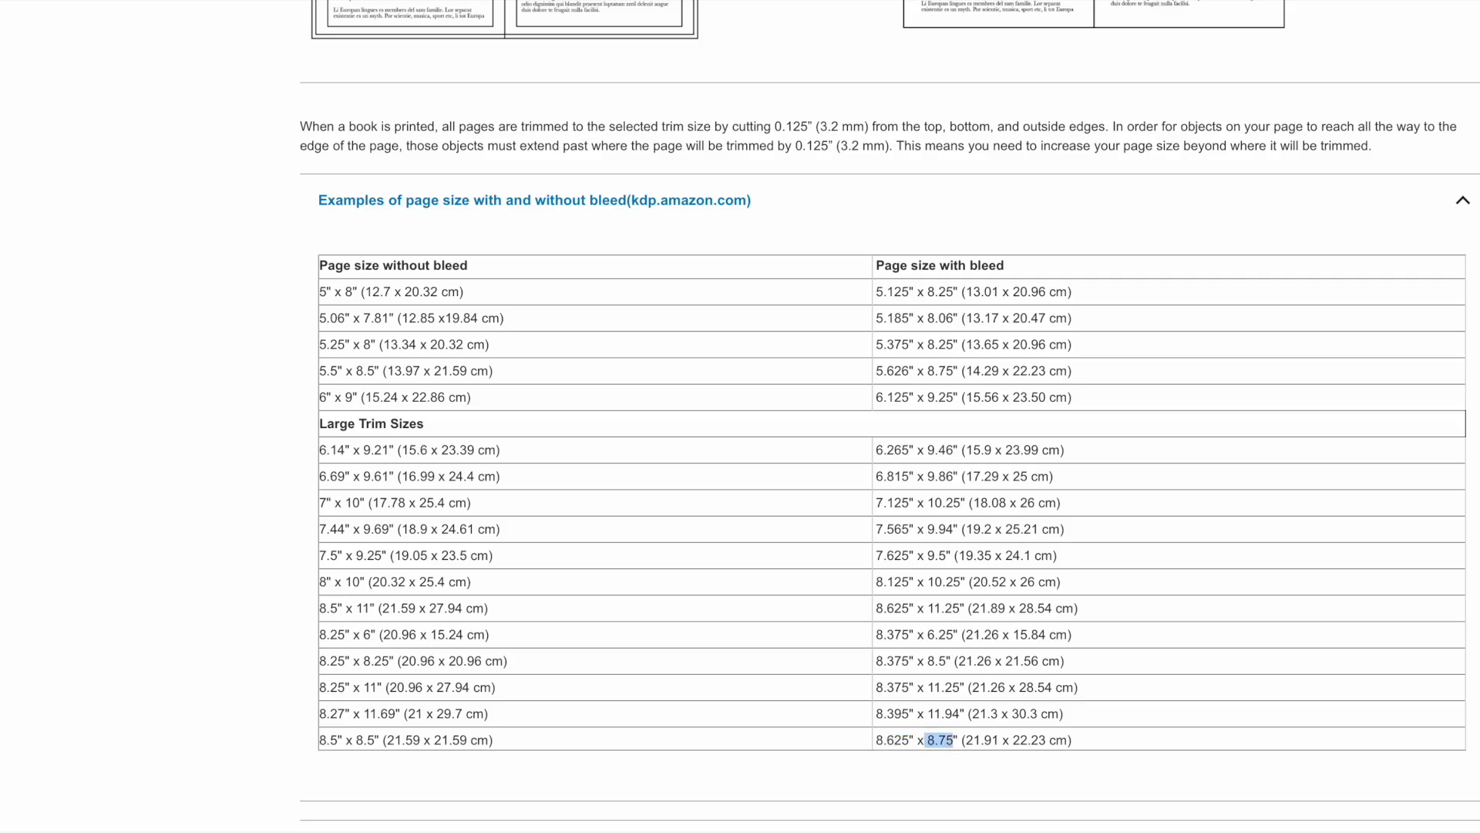
pyautogui.click(137, 0)
pyautogui.click(146, 0)
pyautogui.hotkey('ctrl', 'shift', 'Tab')
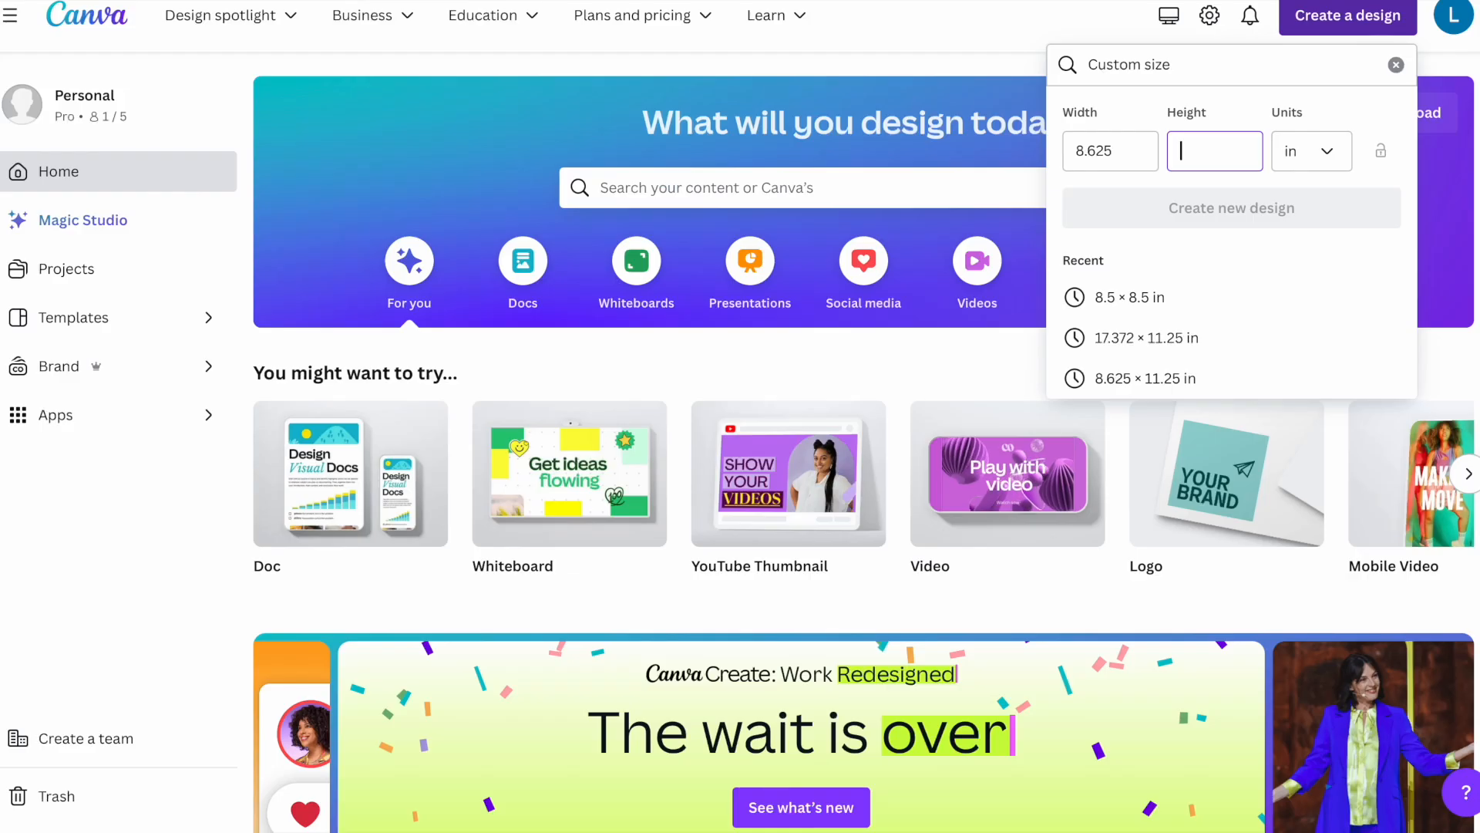
pyautogui.hotkey('ctrl', 'v')
pyautogui.click(1155, 206)
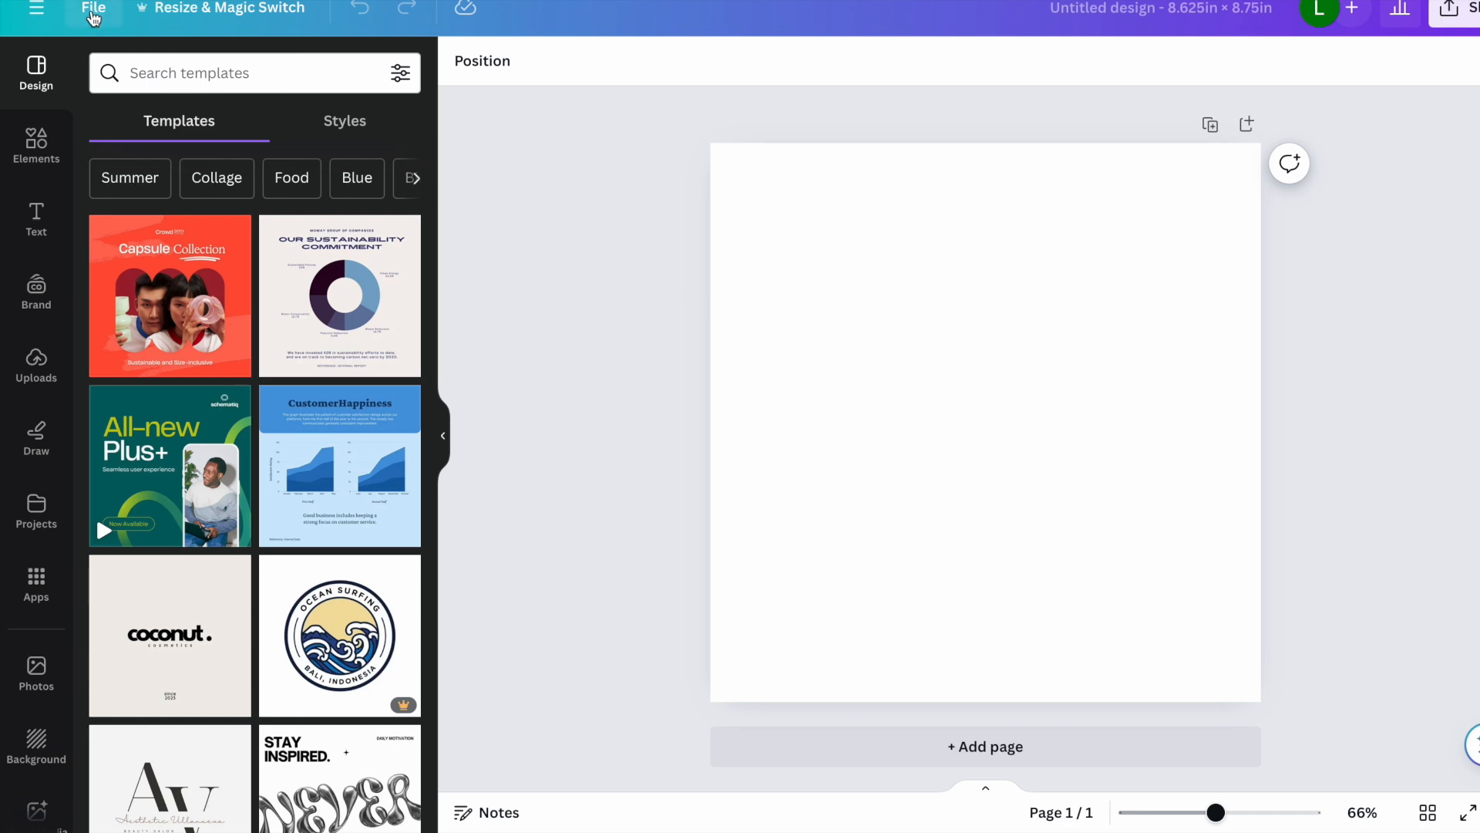
# Step: Show rulers and guides in the blank design
pyautogui.click(94, 11)
pyautogui.moveTo(164, 262)
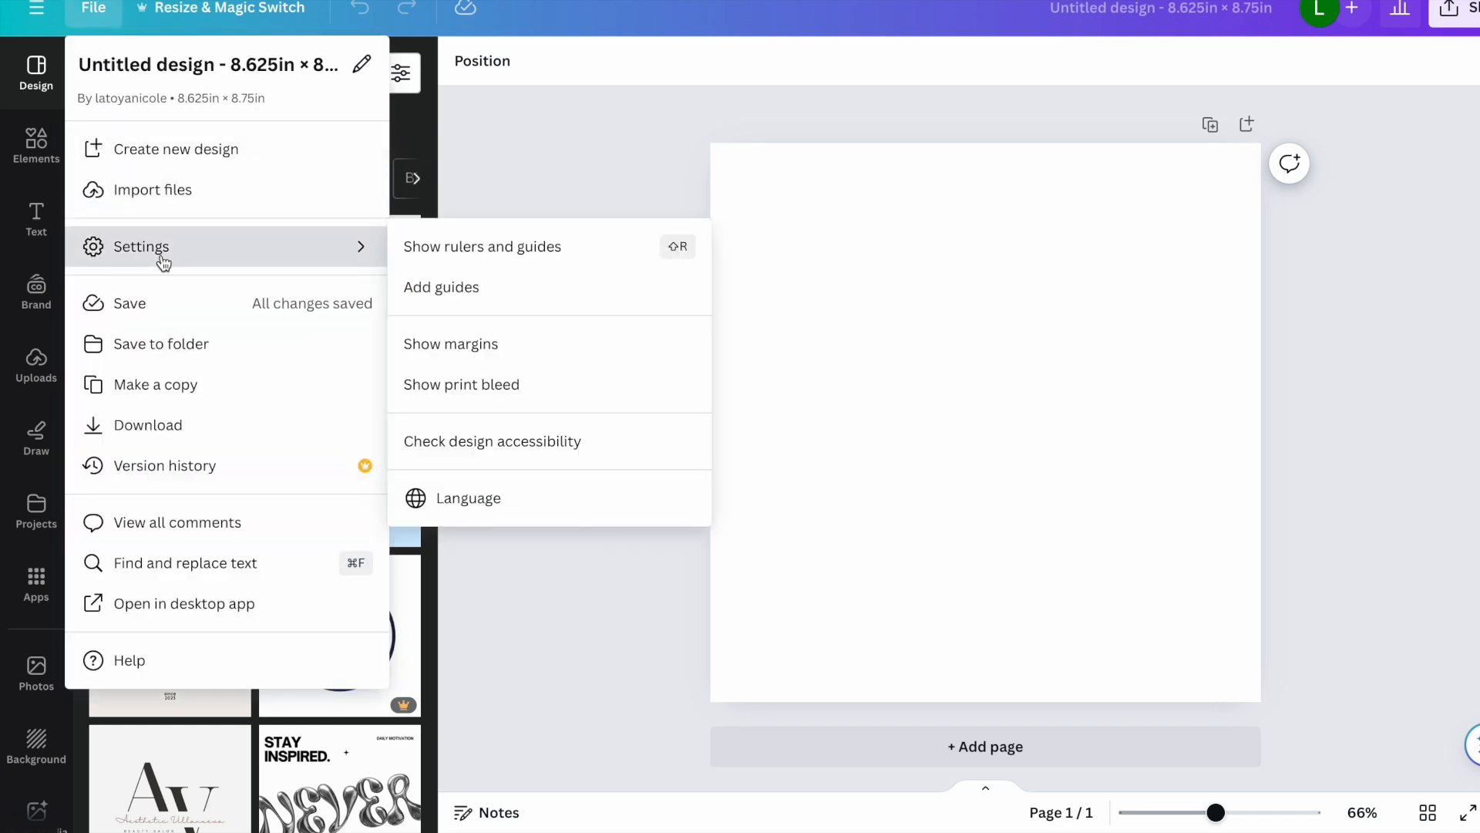
pyautogui.click(518, 247)
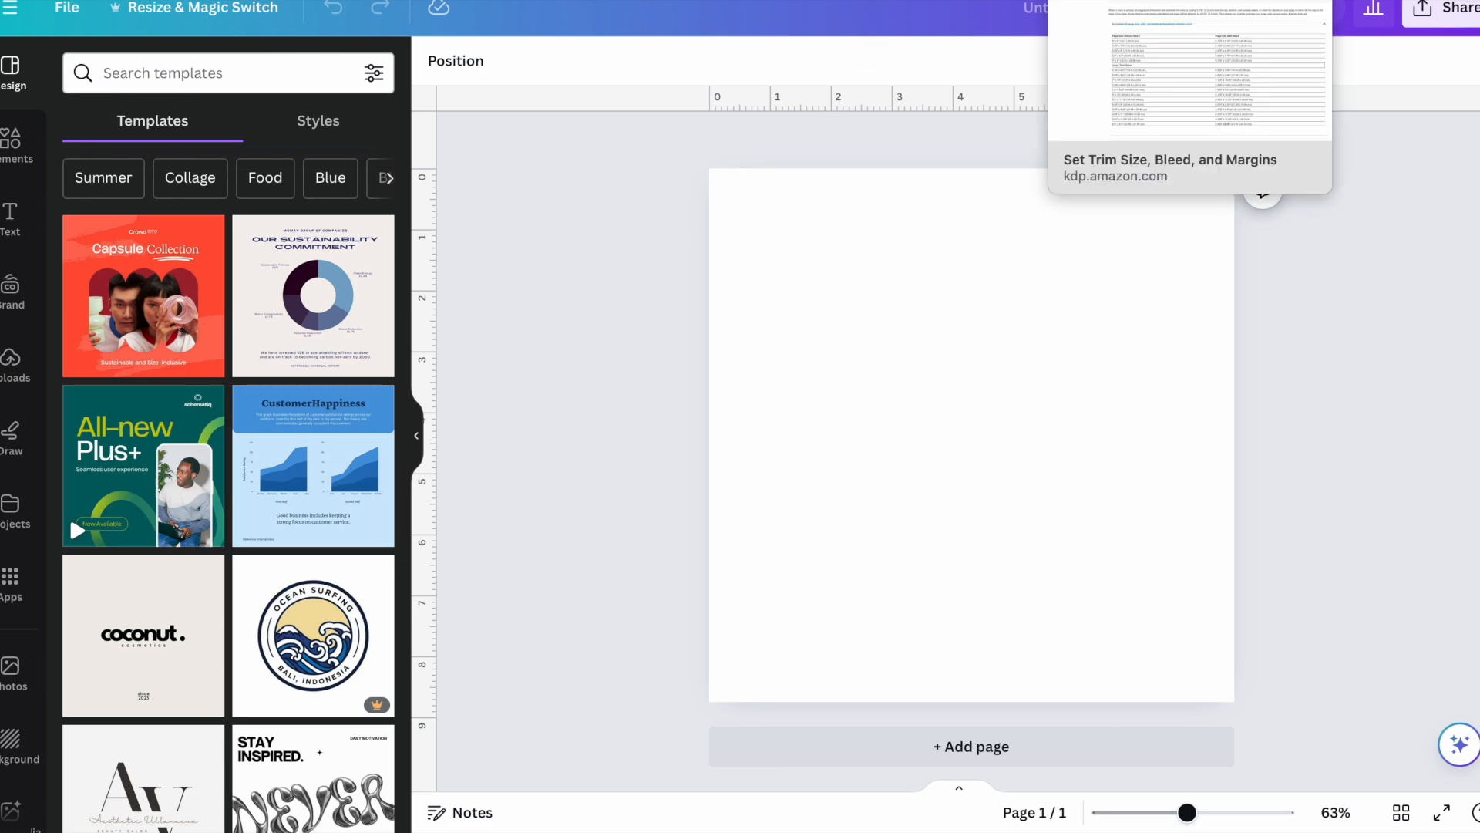
# Step: Return to the KDP help page and check the inside and outside margin requirements for a 24 to 150 page book
pyautogui.click(1110, 0)
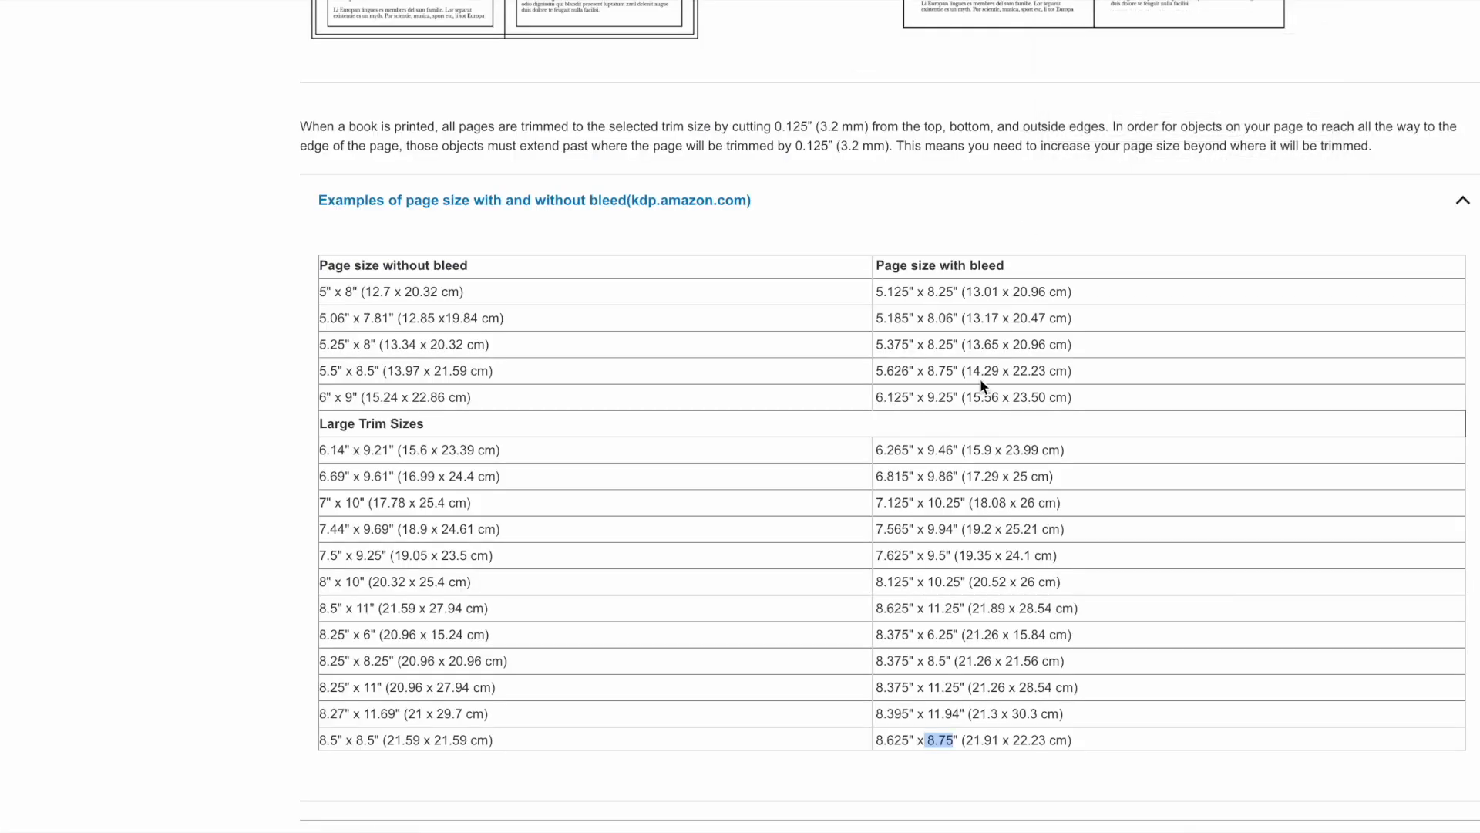
pyautogui.scroll(-15, 981, 386)
pyautogui.scroll(-12, 982, 386)
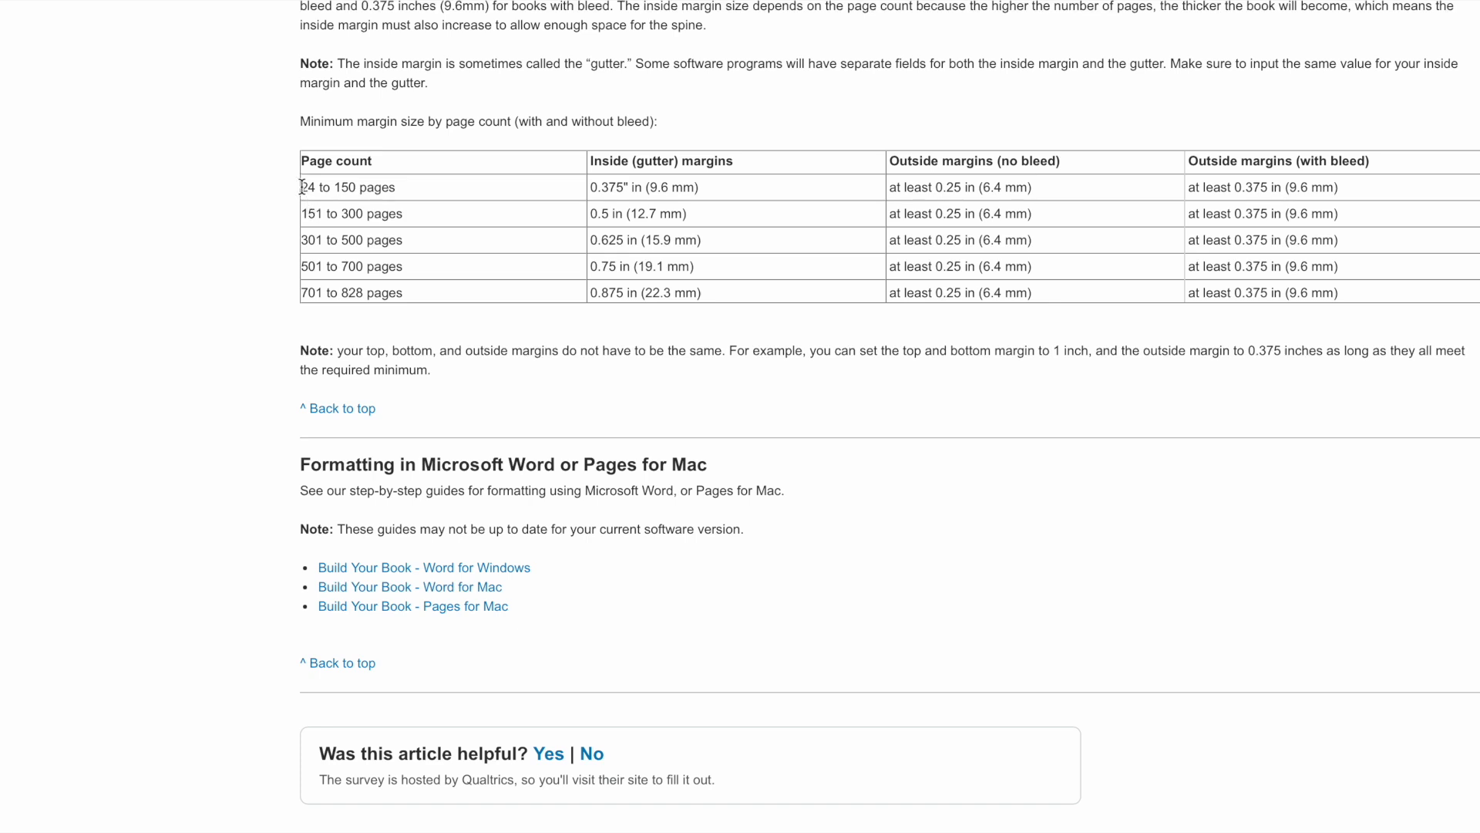
pyautogui.moveTo(301, 186); pyautogui.dragTo(1054, 186)
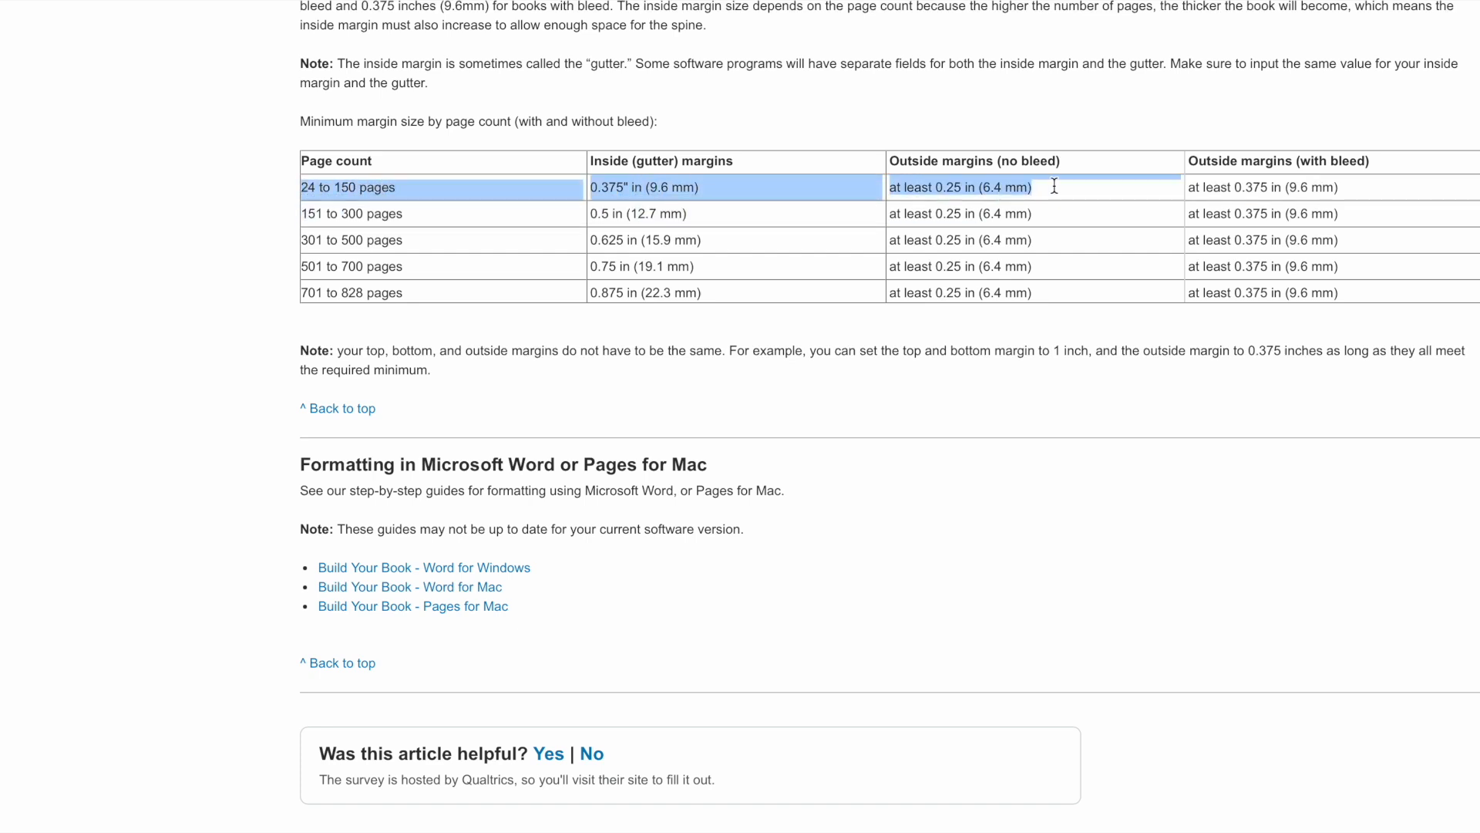
pyautogui.moveTo(1172, 183); pyautogui.dragTo(1311, 189)
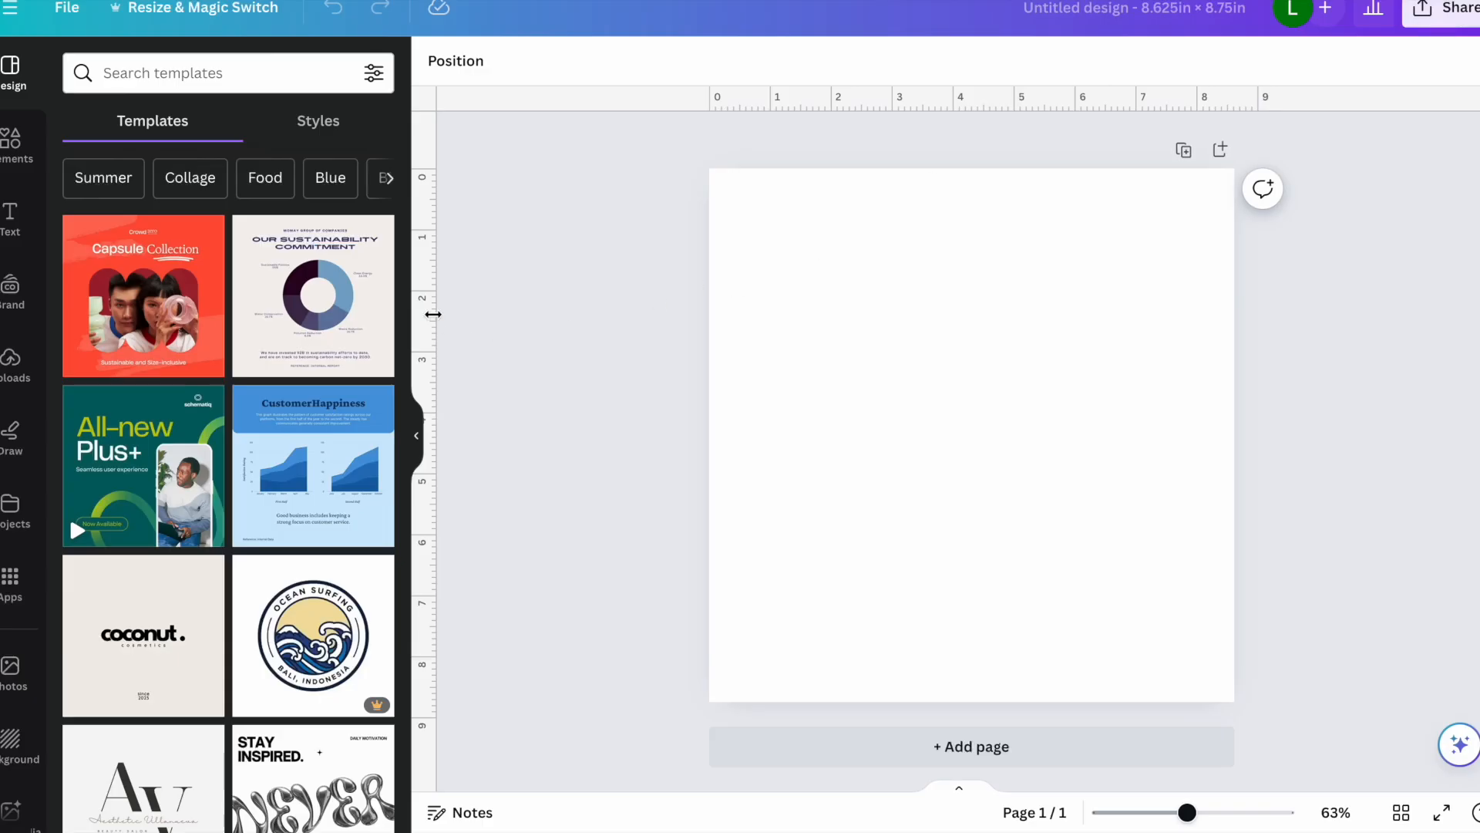
# Step: Back in the Canva design, place a vertical margin guide about 0.378 in from the page's left edge
pyautogui.moveTo(433, 314); pyautogui.dragTo(724, 321)
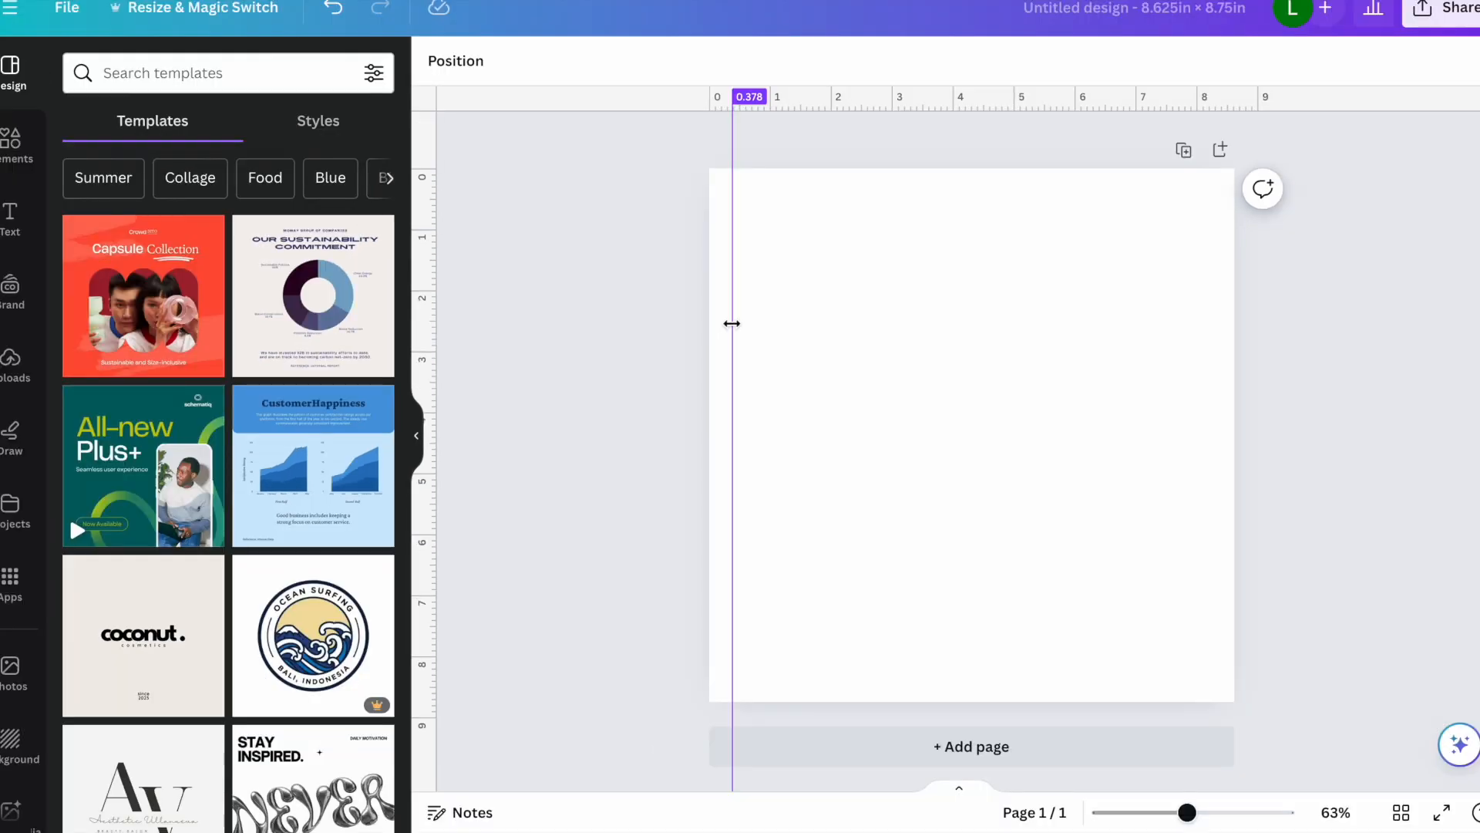
pyautogui.moveTo(731, 323); pyautogui.dragTo(731, 323)
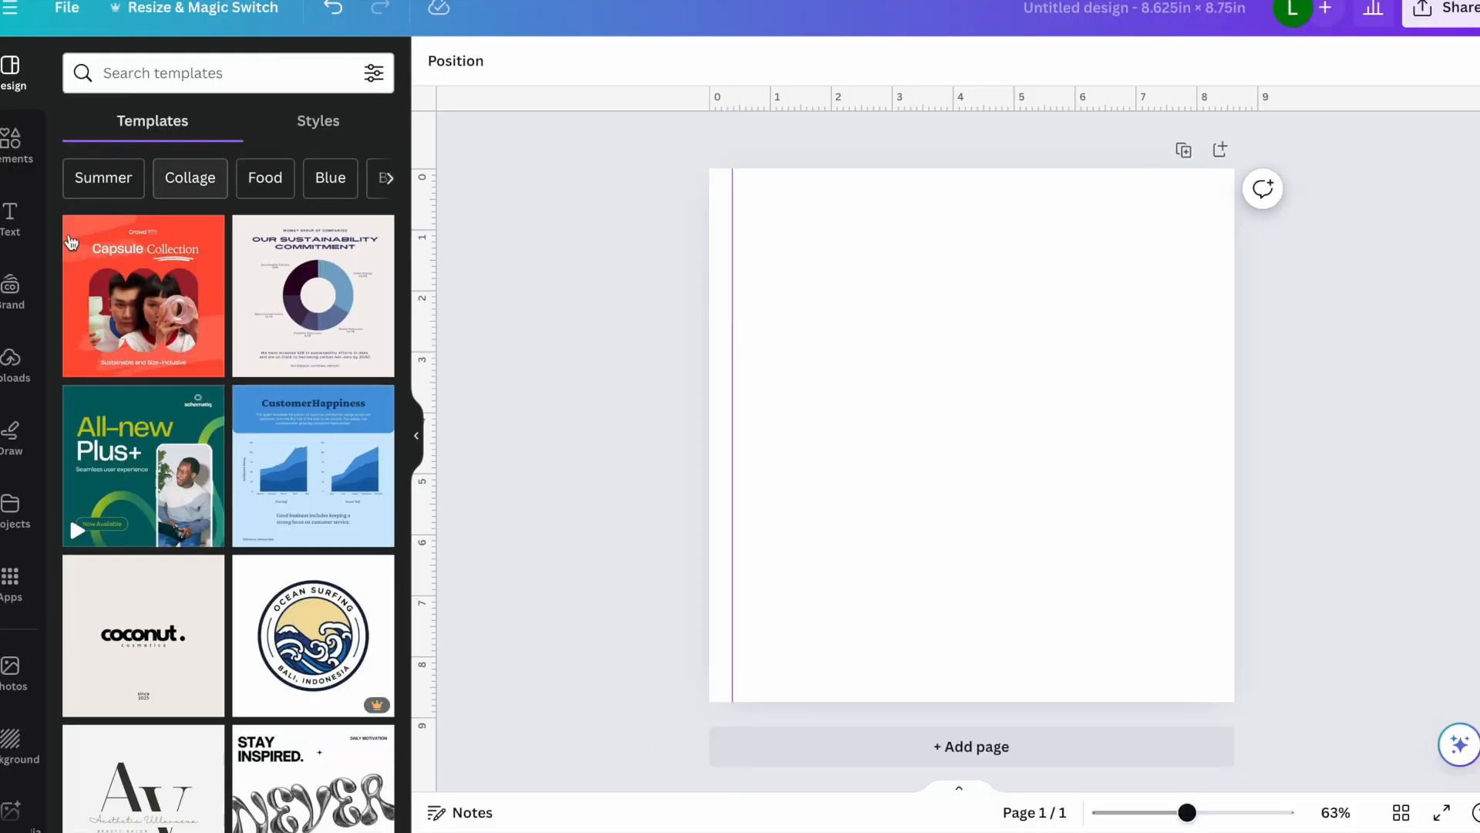
# Step: Search the elements for "square" and add the plain square shape to the page
pyautogui.click(11, 142)
pyautogui.click(232, 71)
pyautogui.write('square')
pyautogui.press('Return')
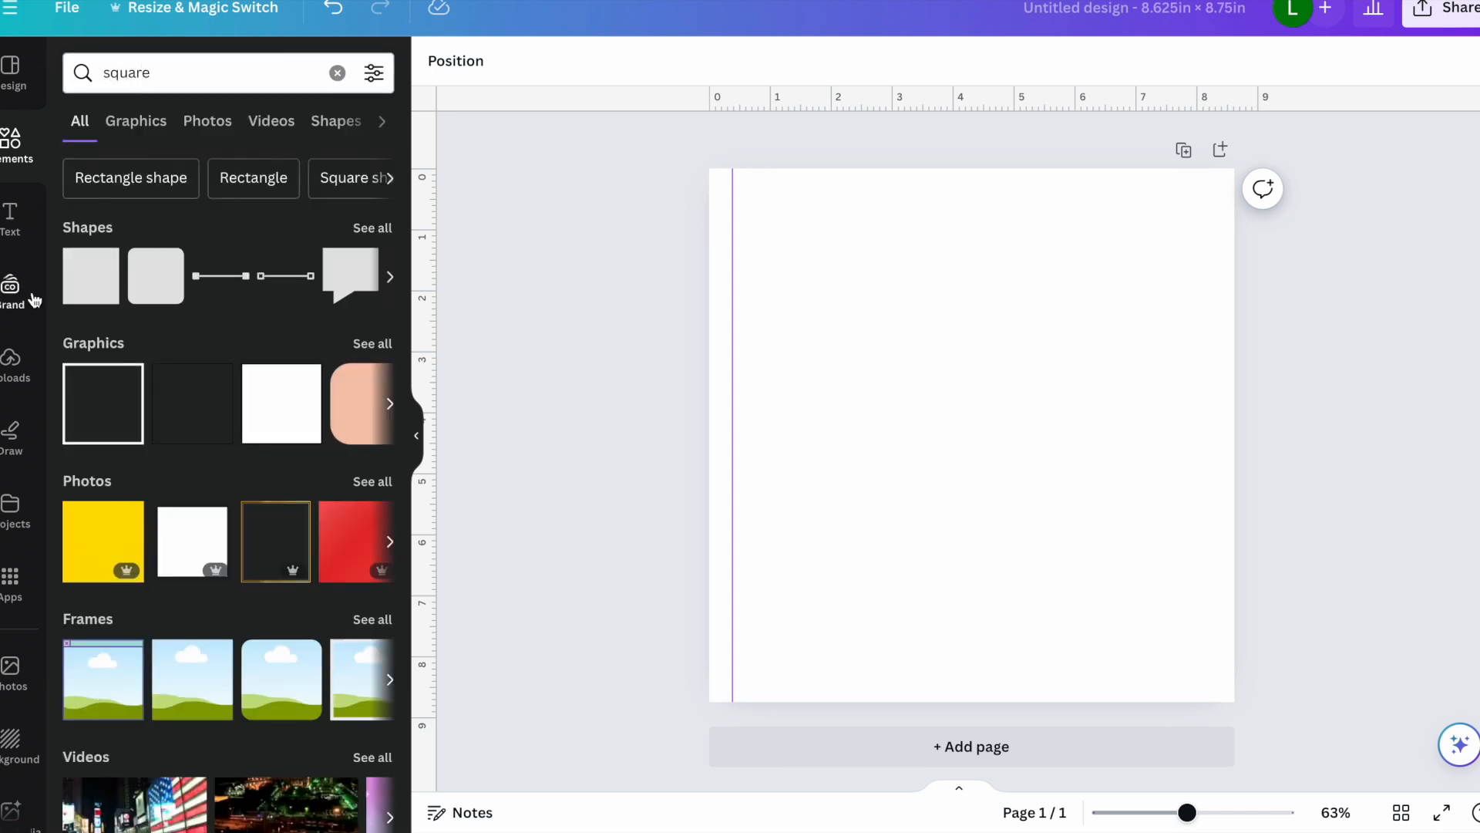
pyautogui.click(95, 294)
# Step: Shrink the square to the margin's width and position it between the page's left edge and the vertical guide
pyautogui.moveTo(1060, 523); pyautogui.dragTo(734, 405)
pyautogui.click(819, 410)
pyautogui.click(722, 388)
pyautogui.click(686, 321)
# Step: Place a copy of the margin square against the page's right edge and align a second vertical guide with its inner side
pyautogui.moveTo(721, 394); pyautogui.dragTo(1219, 373)
pyautogui.moveTo(429, 241); pyautogui.dragTo(1212, 255)
pyautogui.click(1194, 322)
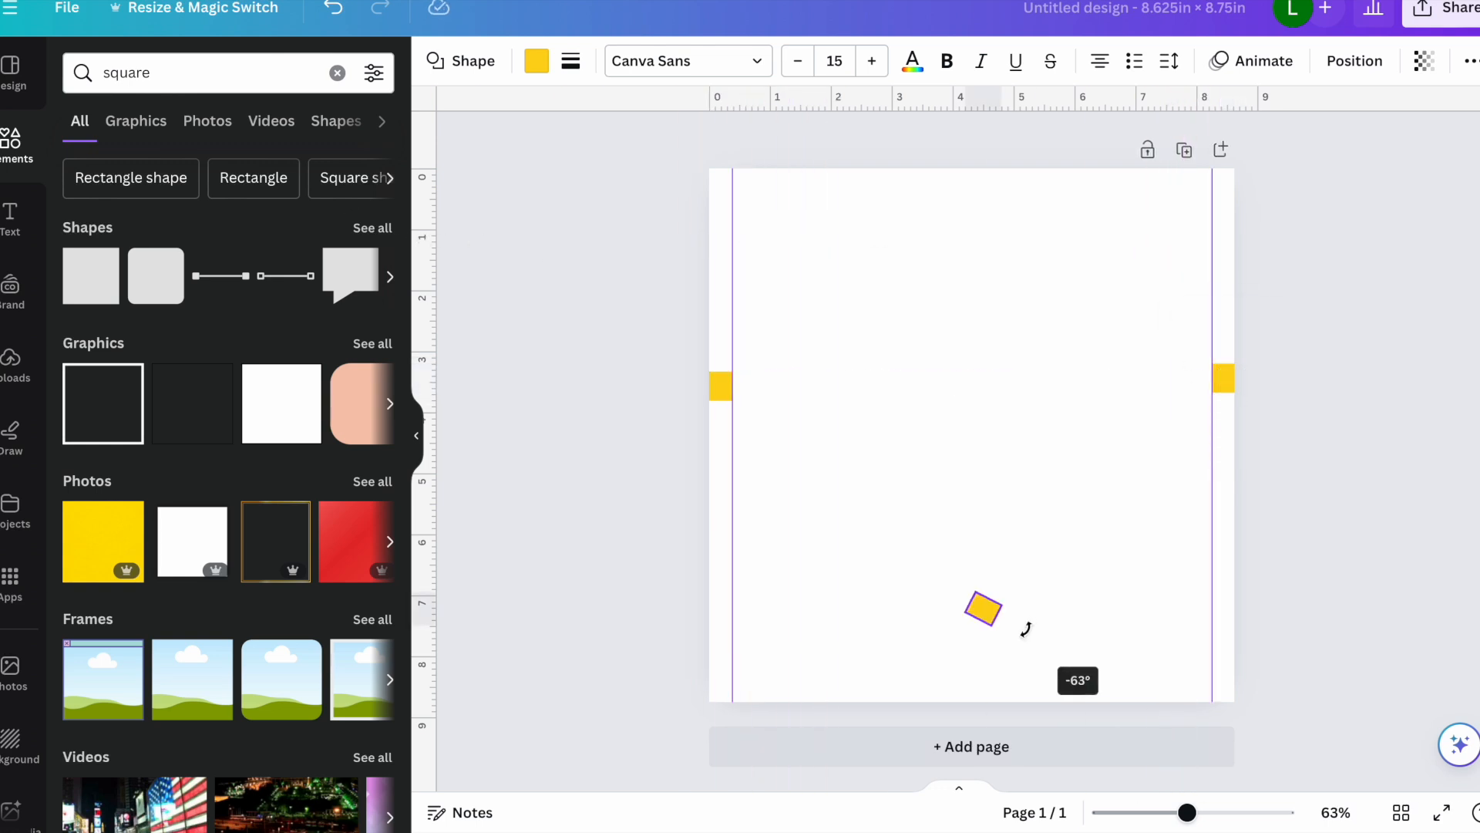
# Step: Straighten the third margin square, place it against the page's bottom edge and align a horizontal guide with its upper side
pyautogui.moveTo(1025, 628); pyautogui.dragTo(1033, 617)
pyautogui.moveTo(1034, 618); pyautogui.dragTo(1033, 622)
pyautogui.moveTo(983, 609); pyautogui.dragTo(983, 689)
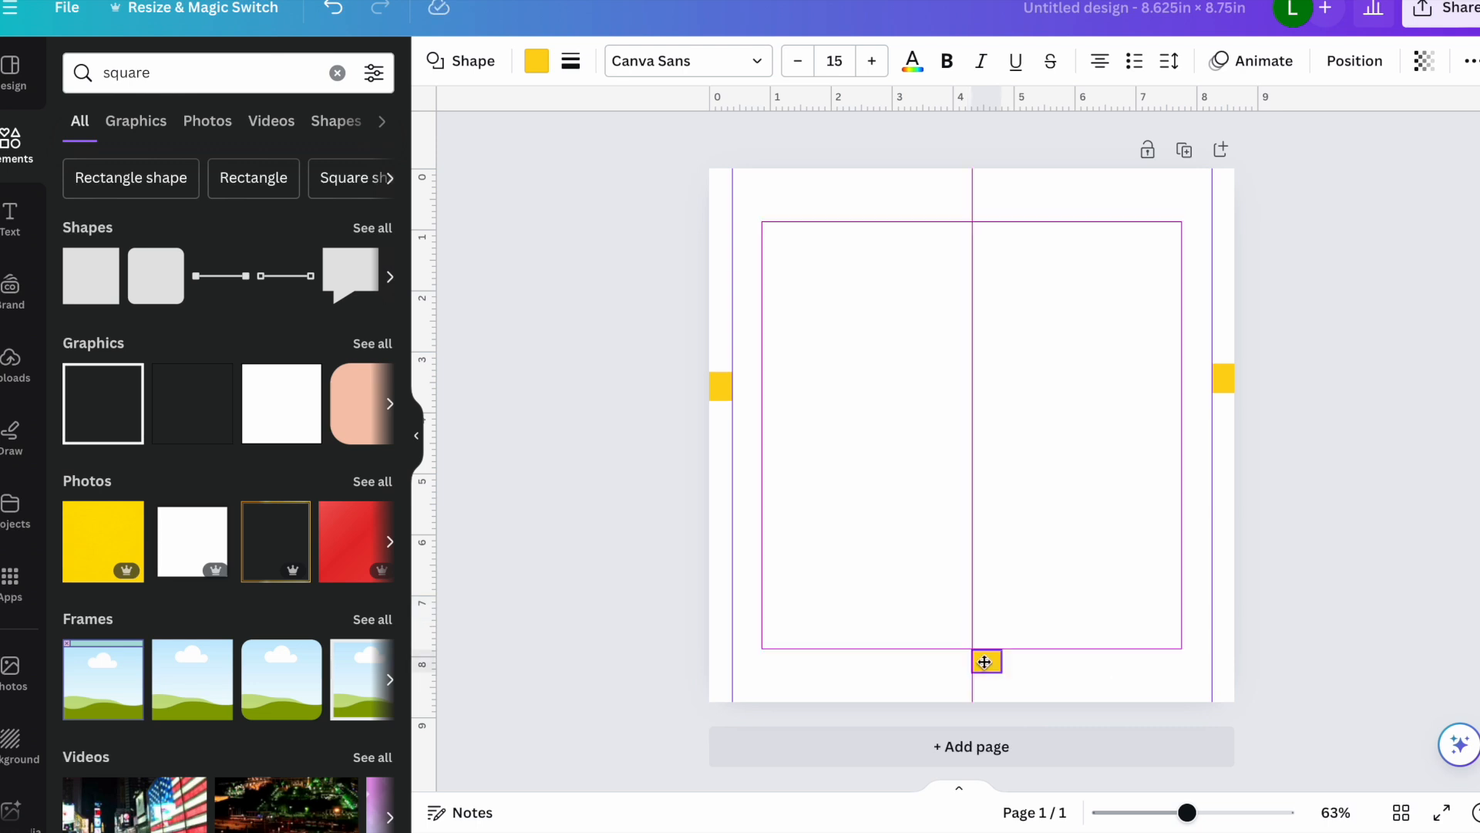
pyautogui.moveTo(990, 105); pyautogui.dragTo(945, 679)
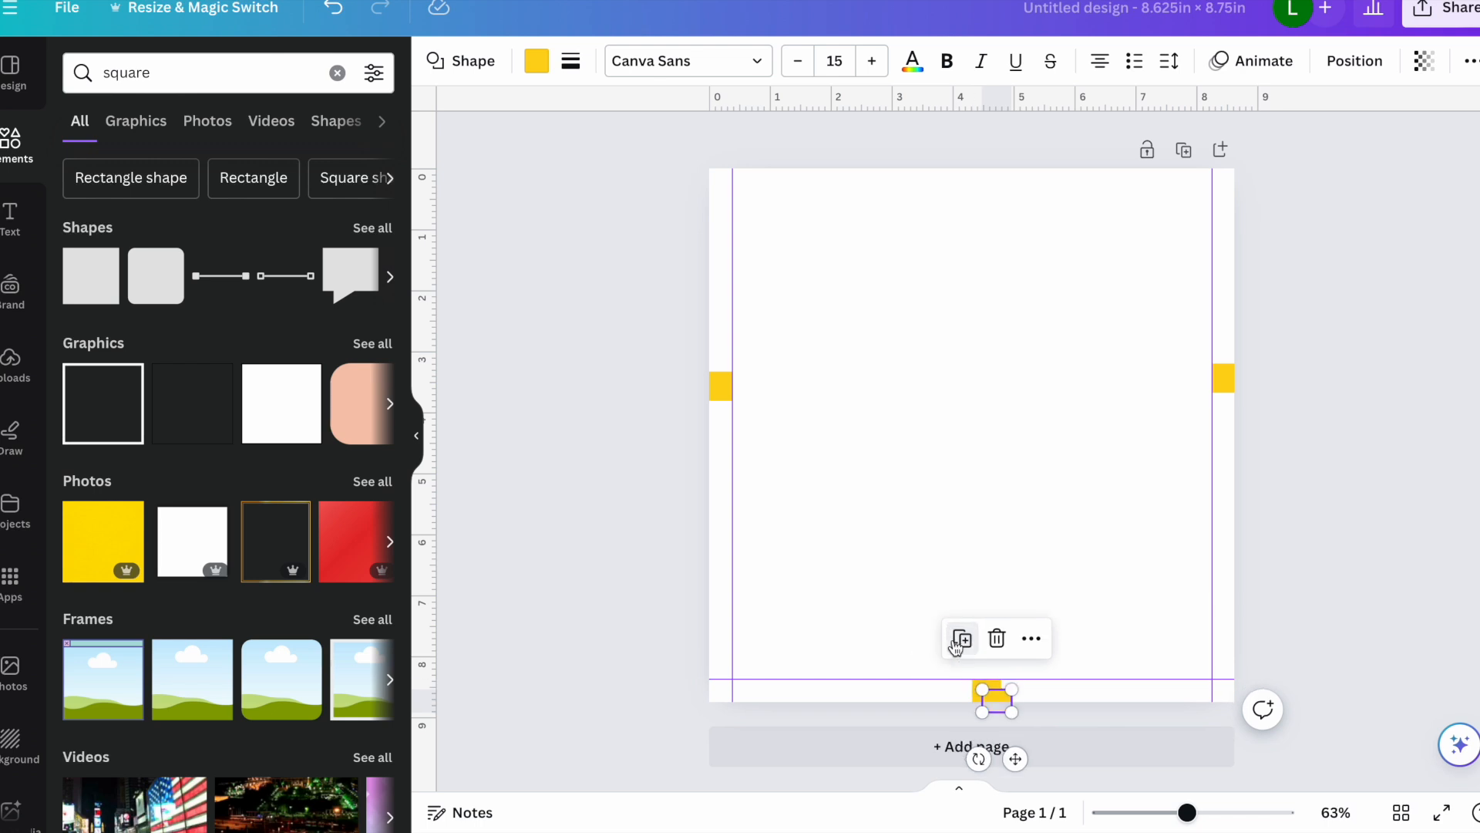
# Step: Place a copy of the bottom margin square against the page's top edge and align a second horizontal guide with its lower side
pyautogui.click(1017, 699)
pyautogui.moveTo(1004, 697); pyautogui.dragTo(964, 180)
pyautogui.moveTo(875, 103); pyautogui.dragTo(872, 197)
# Step: Delete all four yellow margin squares, keeping only the guides on the page
pyautogui.press('Delete')
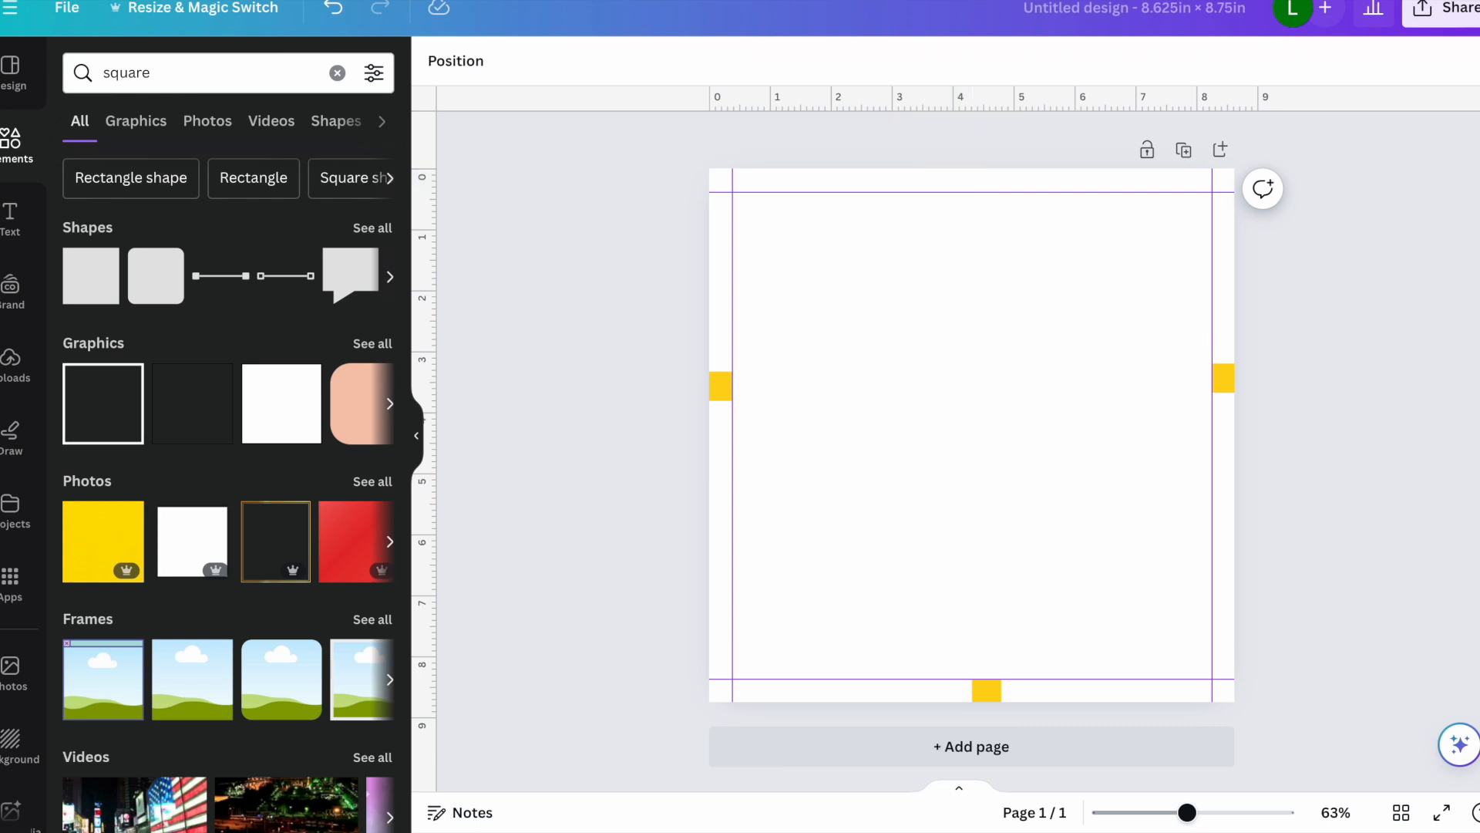
pyautogui.click(720, 384)
pyautogui.press('Delete')
pyautogui.click(991, 695)
pyautogui.press('Delete')
pyautogui.click(1214, 379)
pyautogui.press('Delete')
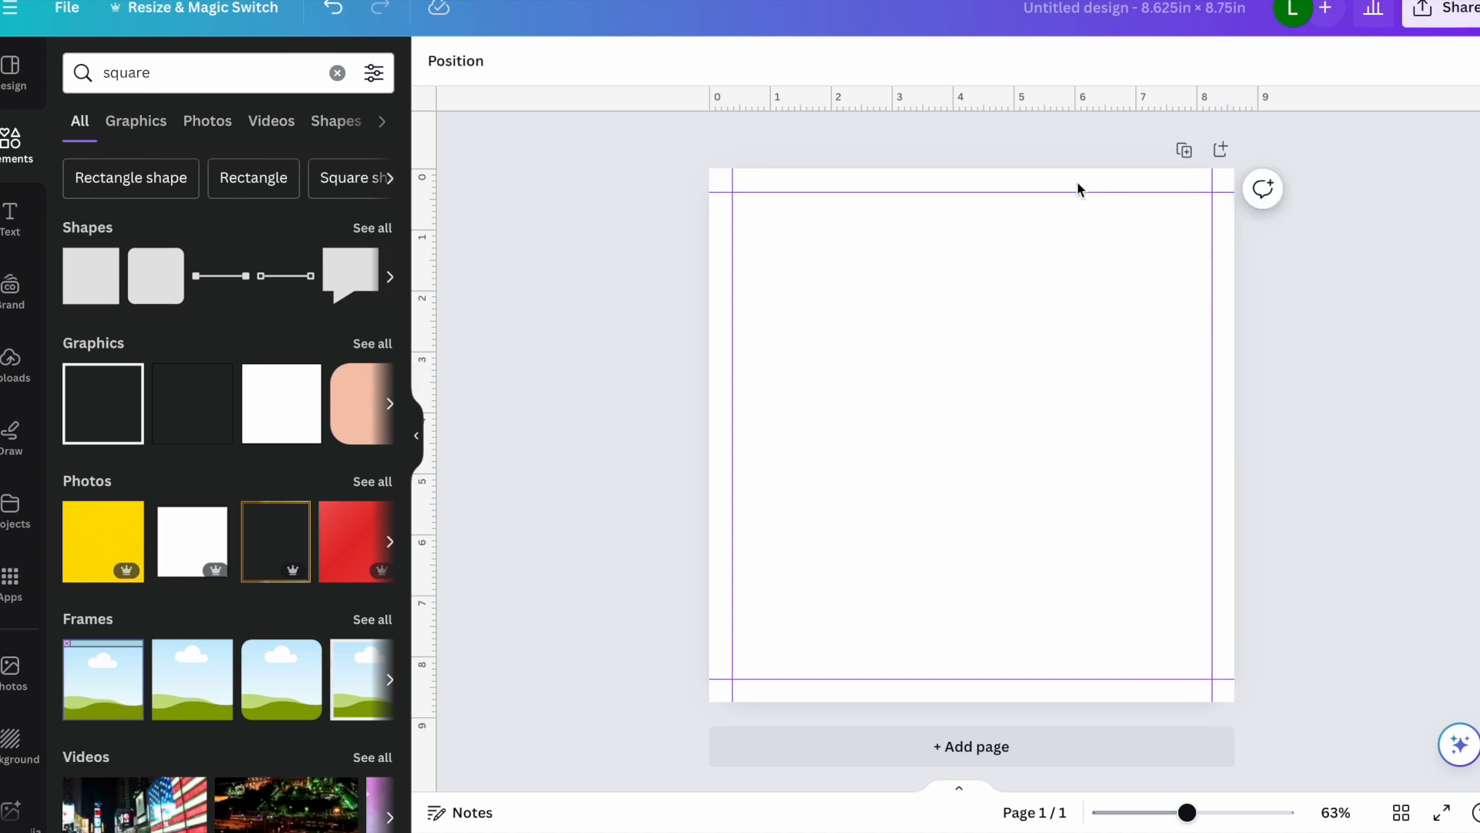
# Step: Duplicate the blank page until the design has six pages, continuing in the page grid view
pyautogui.click(1180, 154)
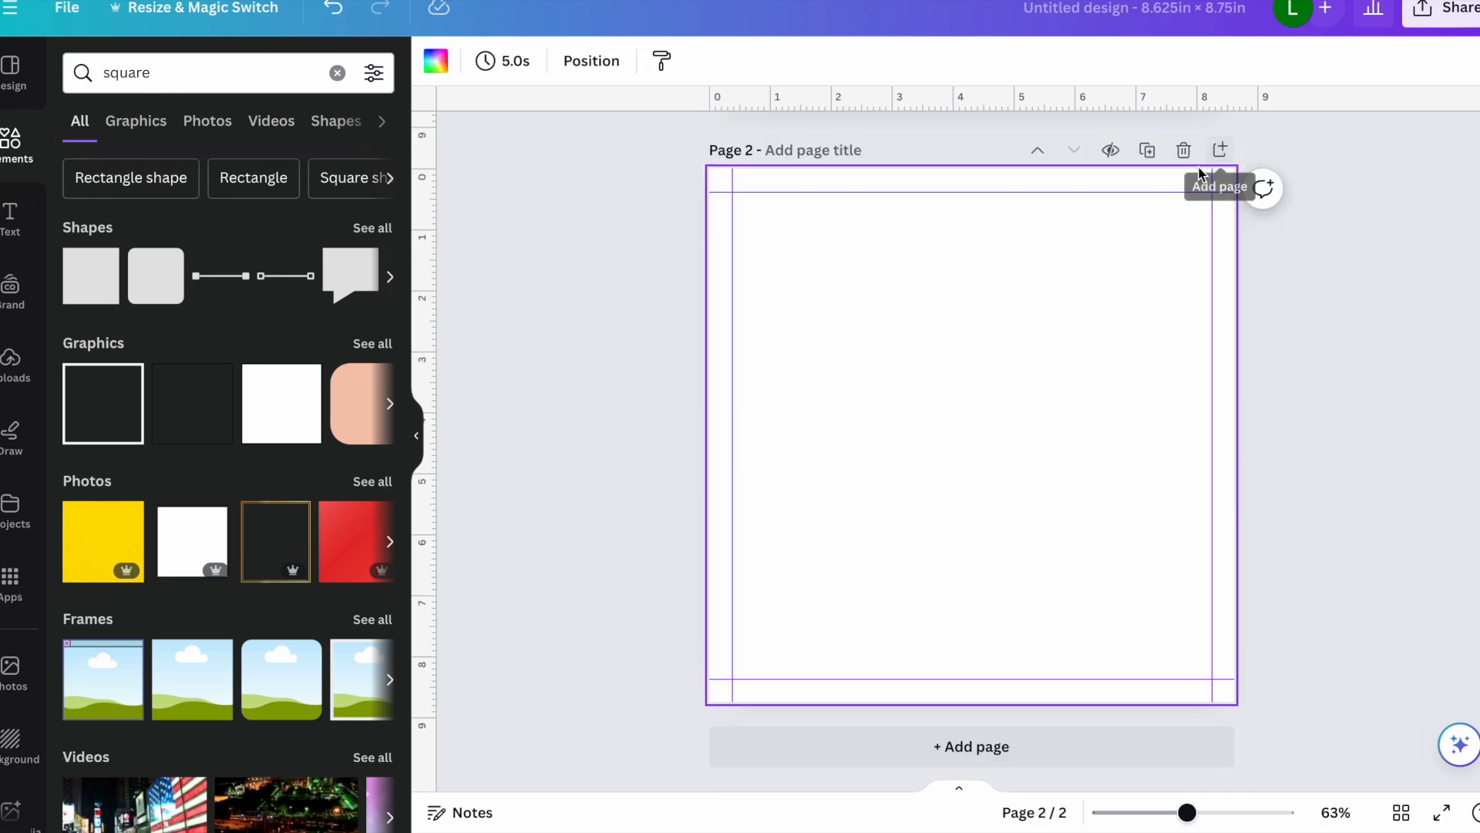
pyautogui.click(1148, 152)
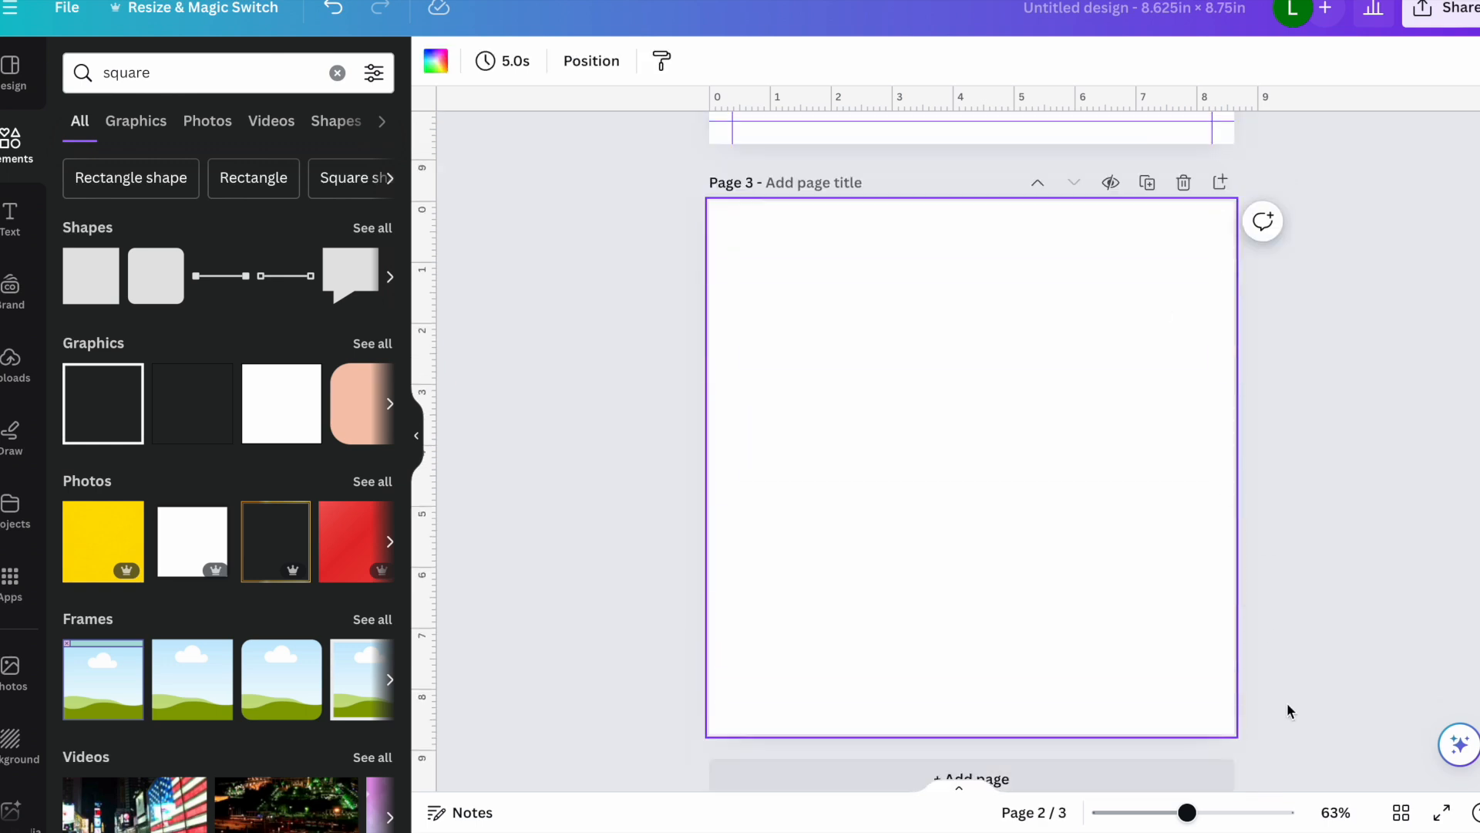
pyautogui.click(1401, 813)
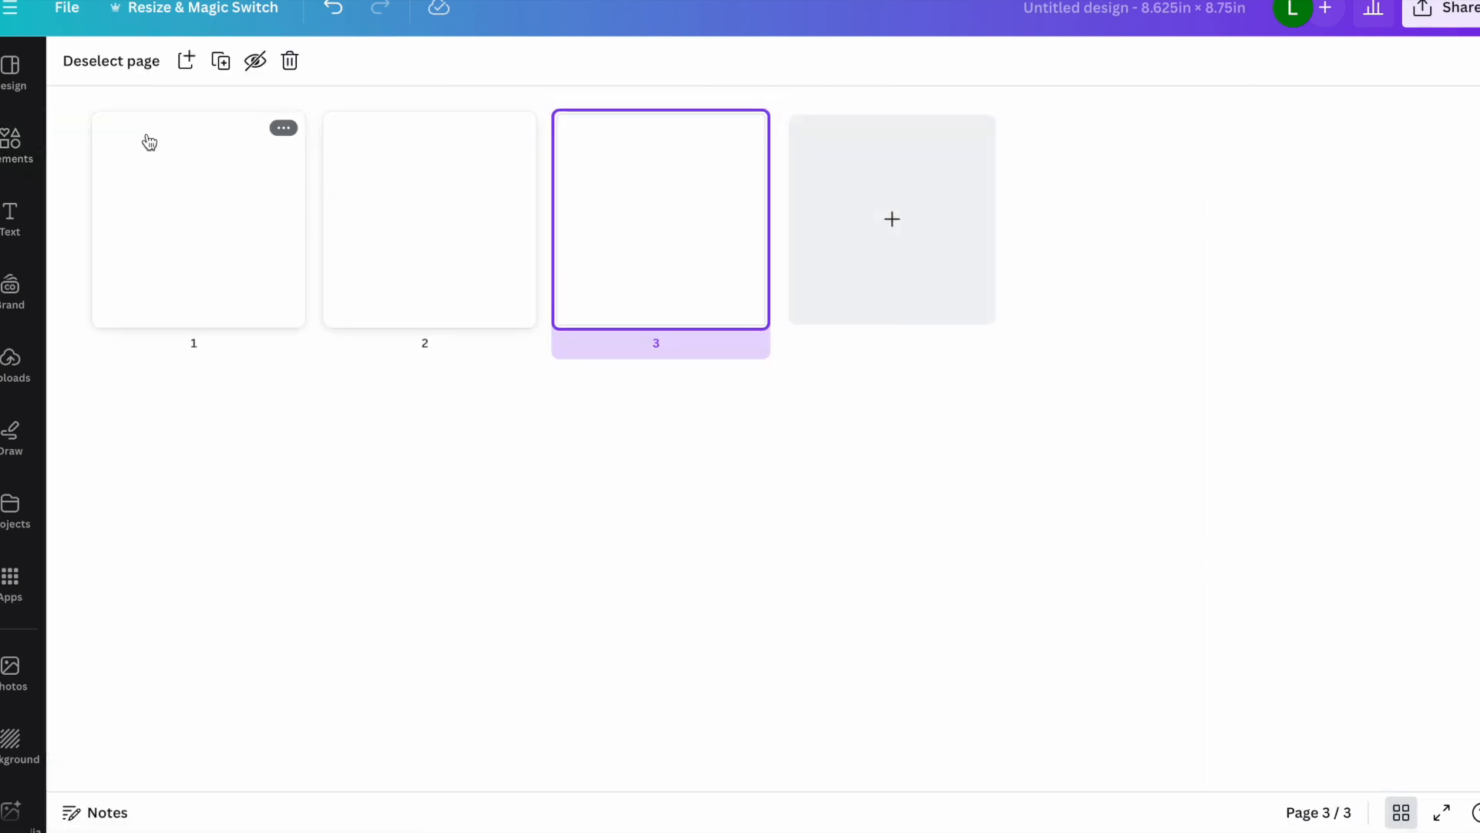
pyautogui.moveTo(581, 234)
pyautogui.click(746, 128)
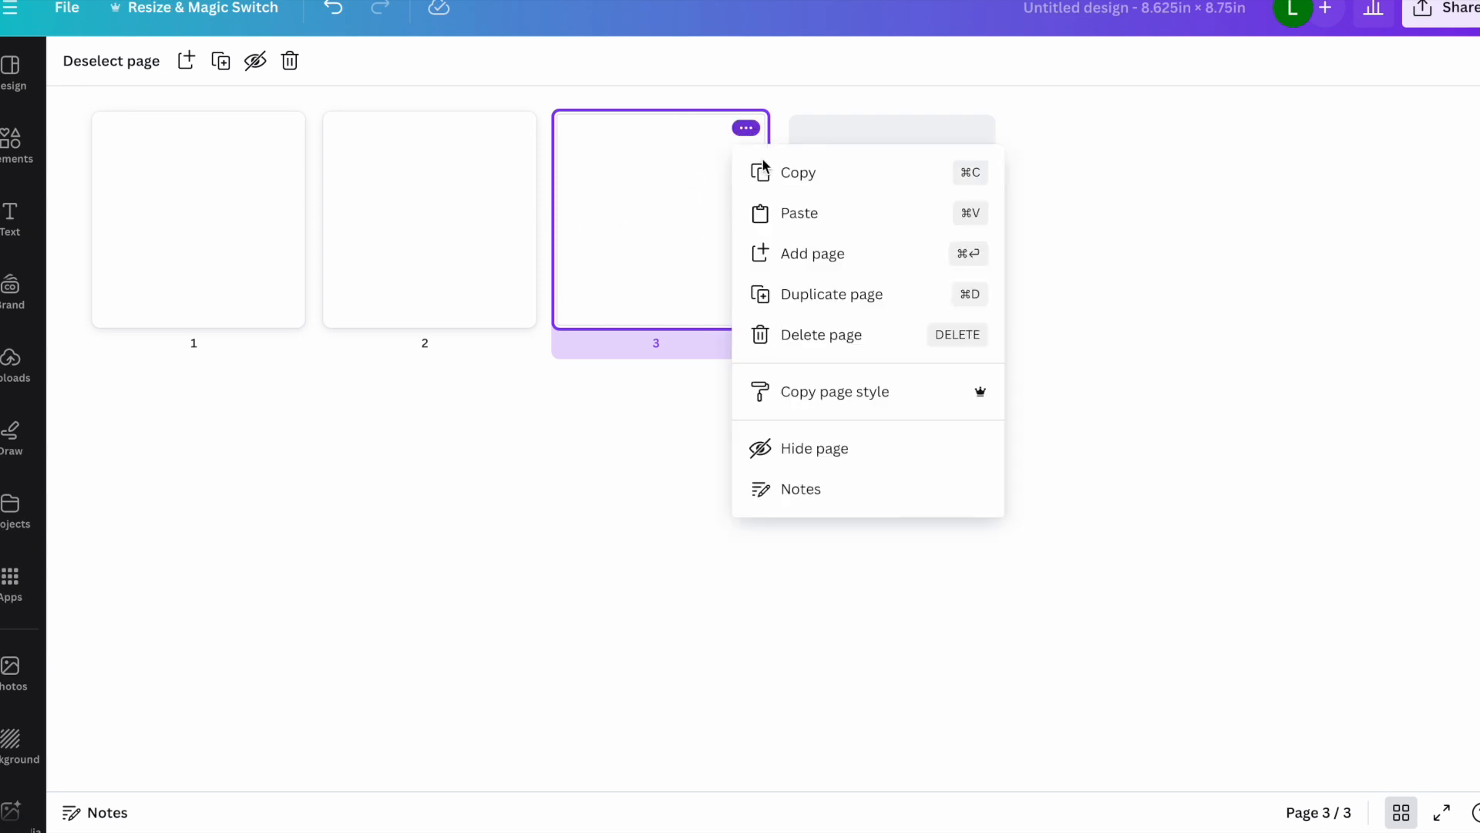
pyautogui.click(803, 294)
pyautogui.click(977, 129)
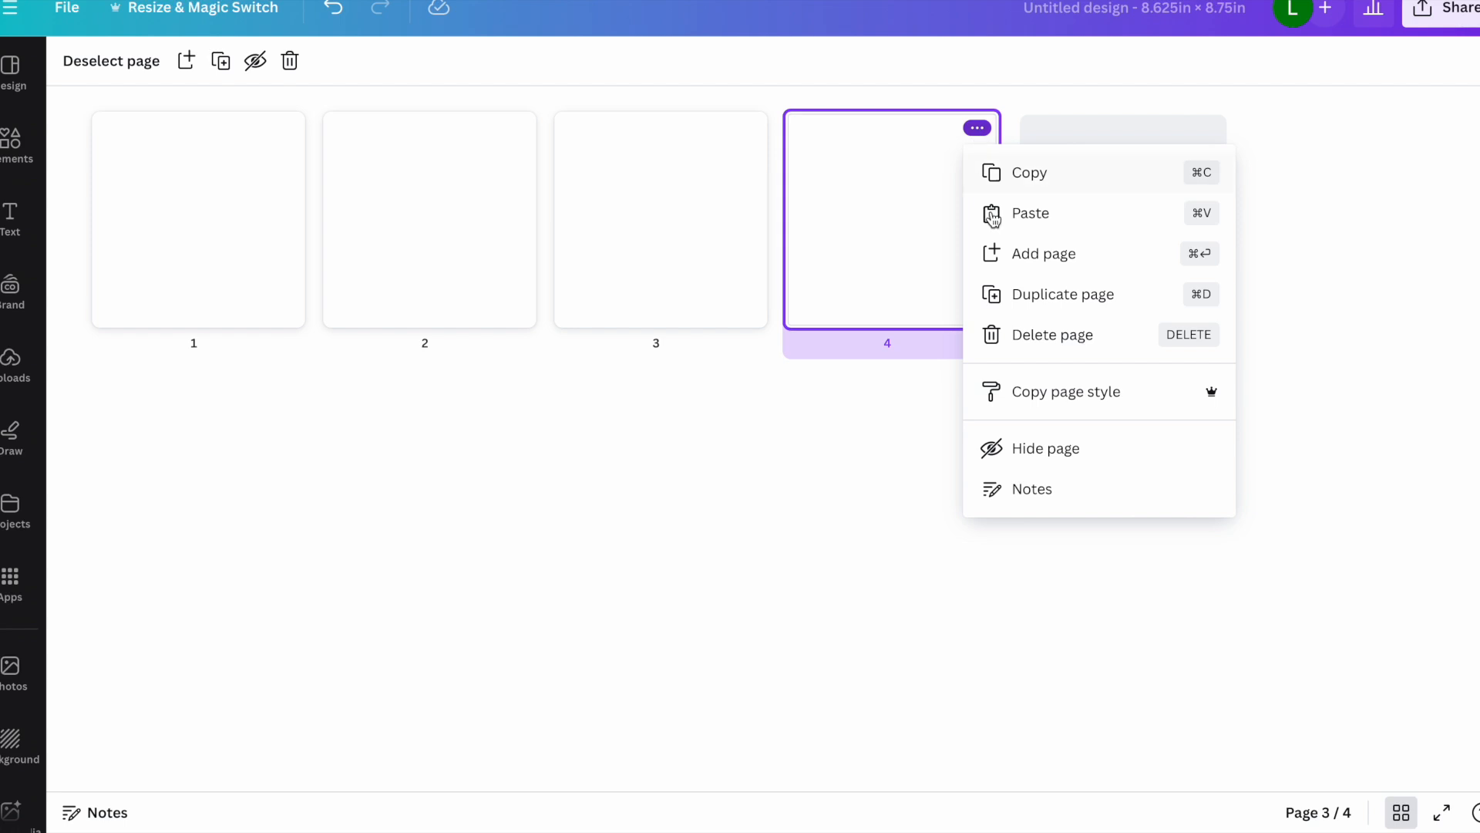
pyautogui.click(1034, 295)
pyautogui.click(1208, 128)
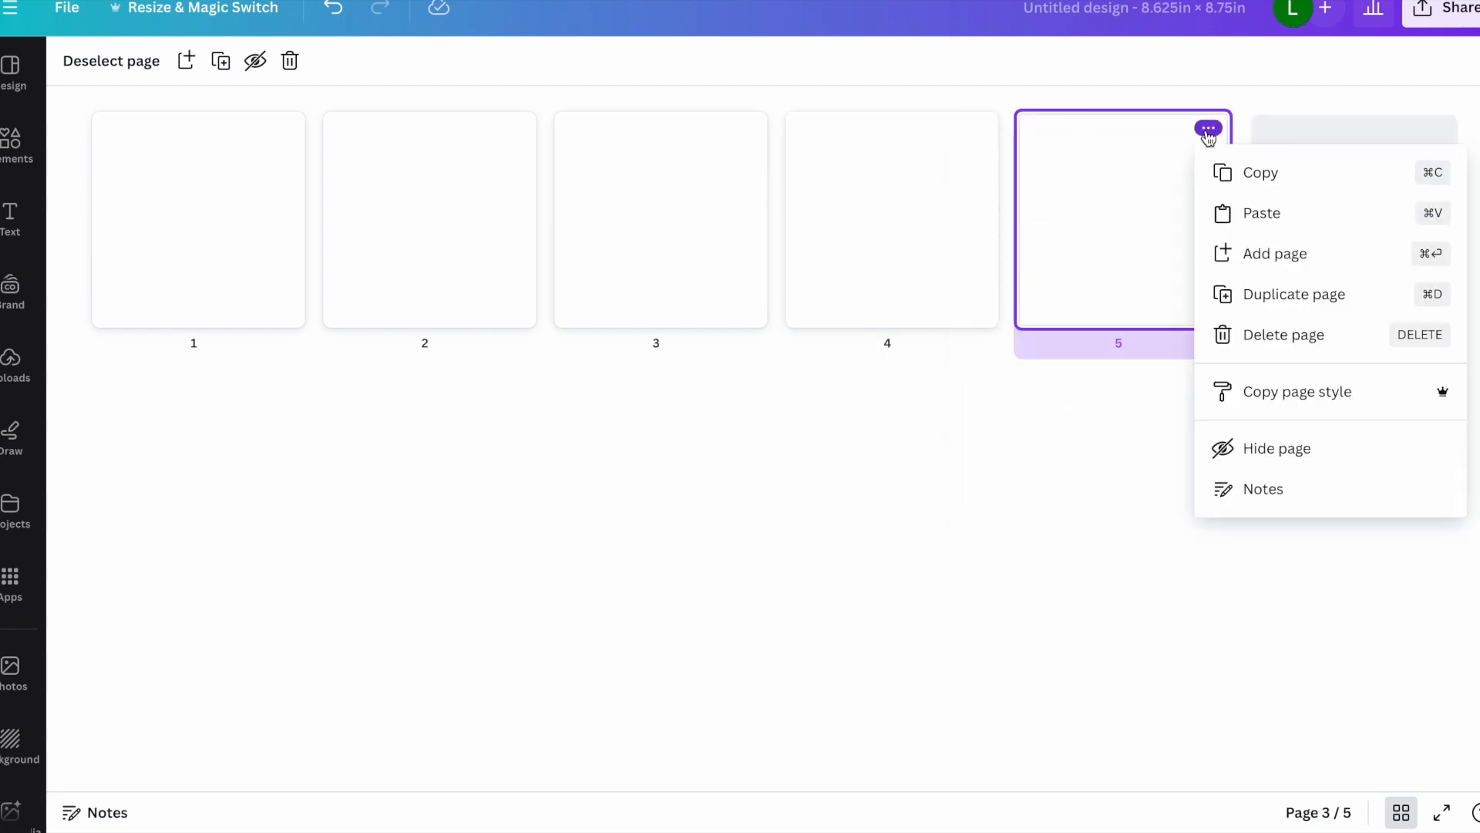
pyautogui.click(1262, 294)
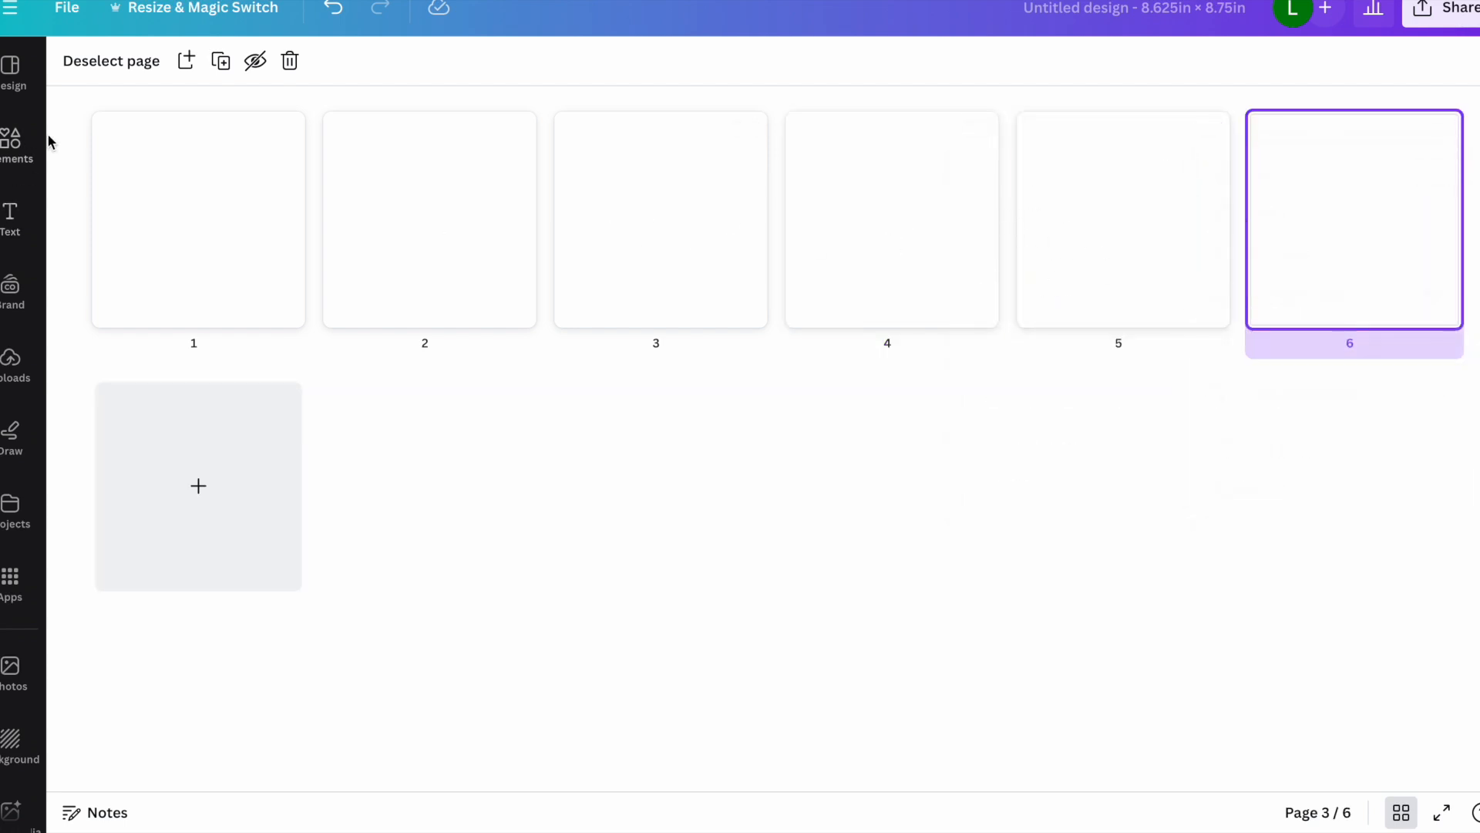
# Step: Select all six pages in the grid and duplicate them as a group until the design has 36 pages
pyautogui.moveTo(80, 99); pyautogui.dragTo(1478, 383)
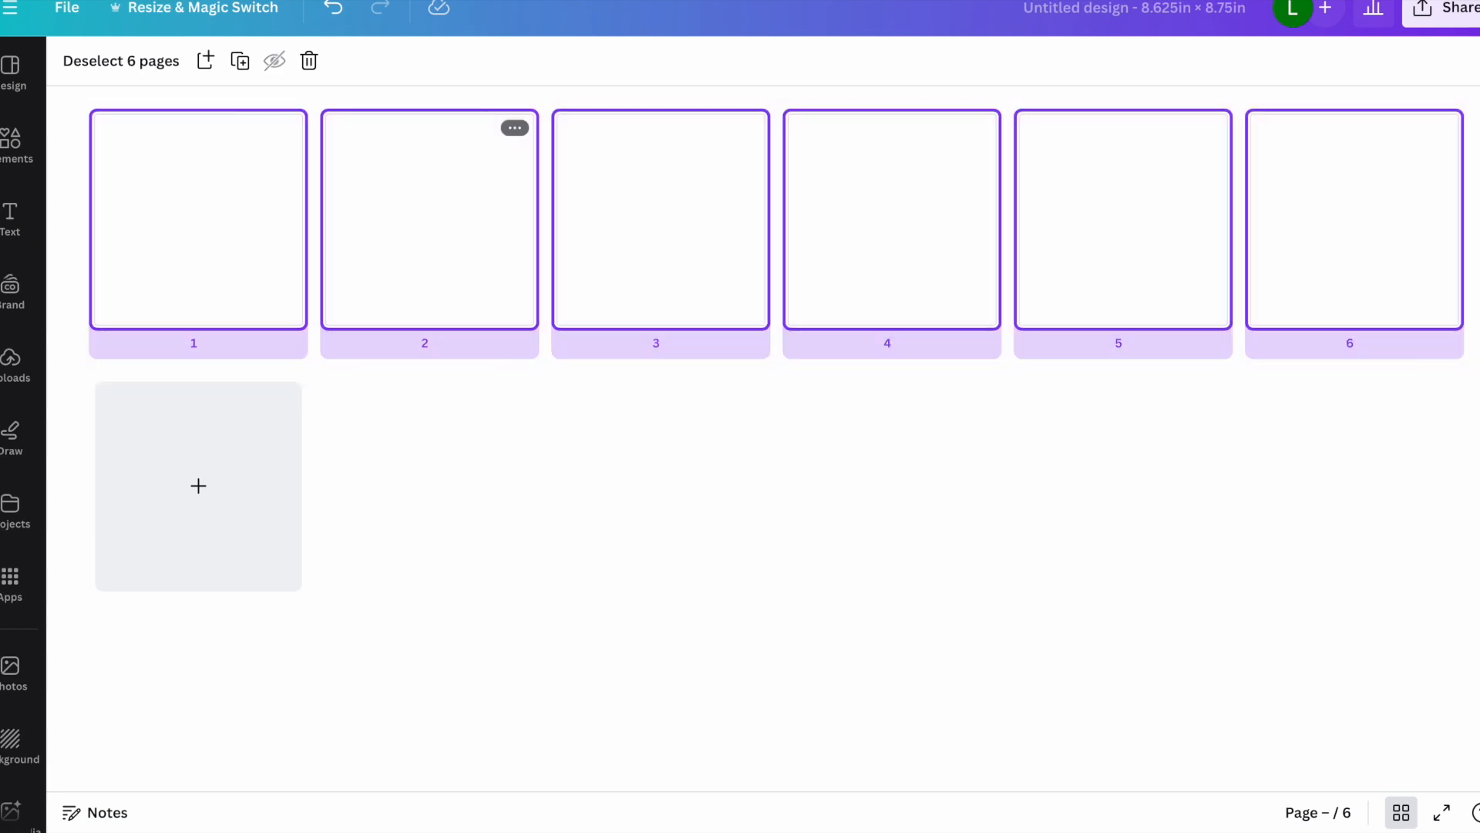
pyautogui.click(241, 62)
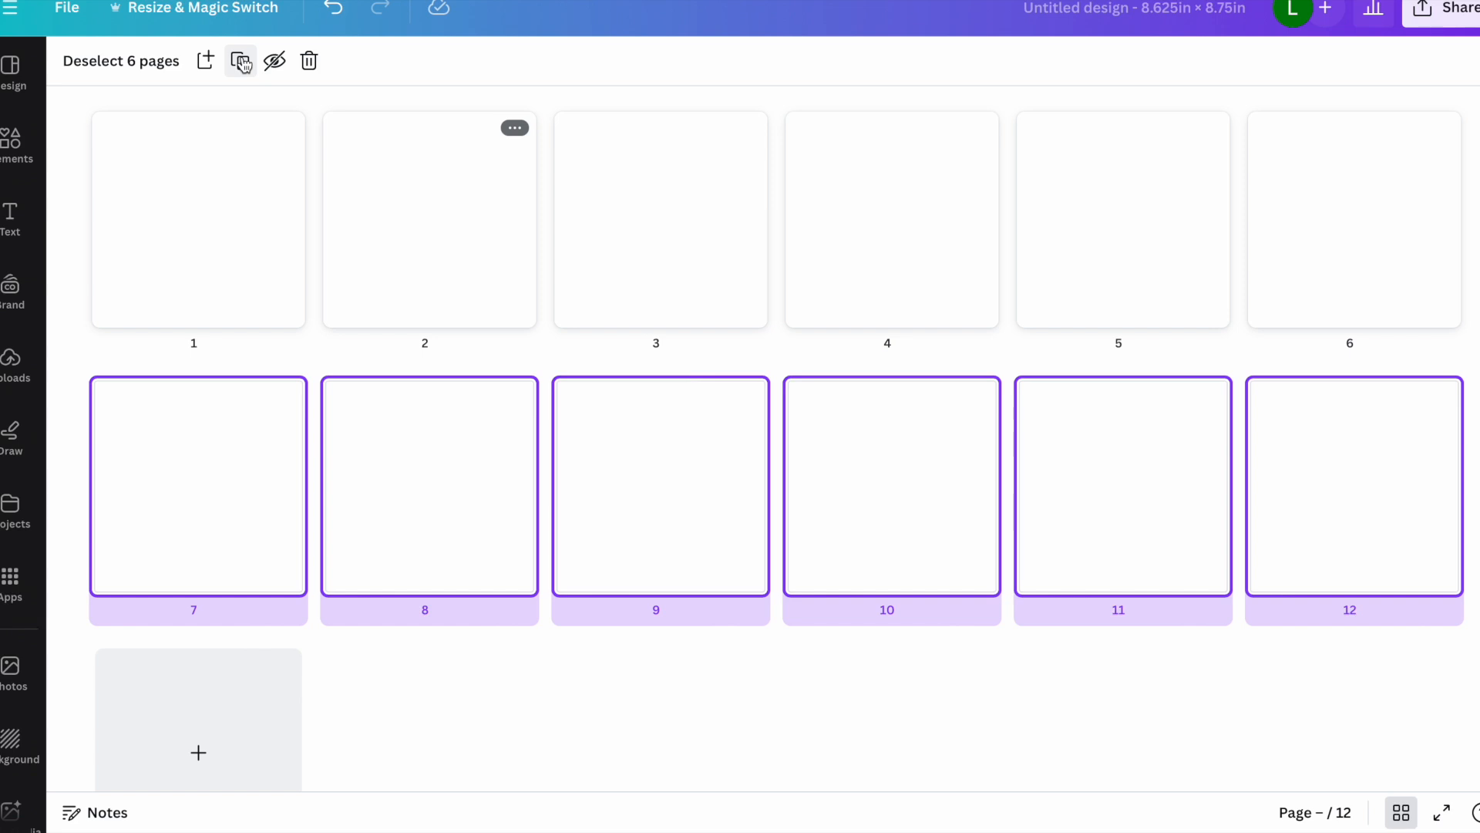
pyautogui.click(241, 62)
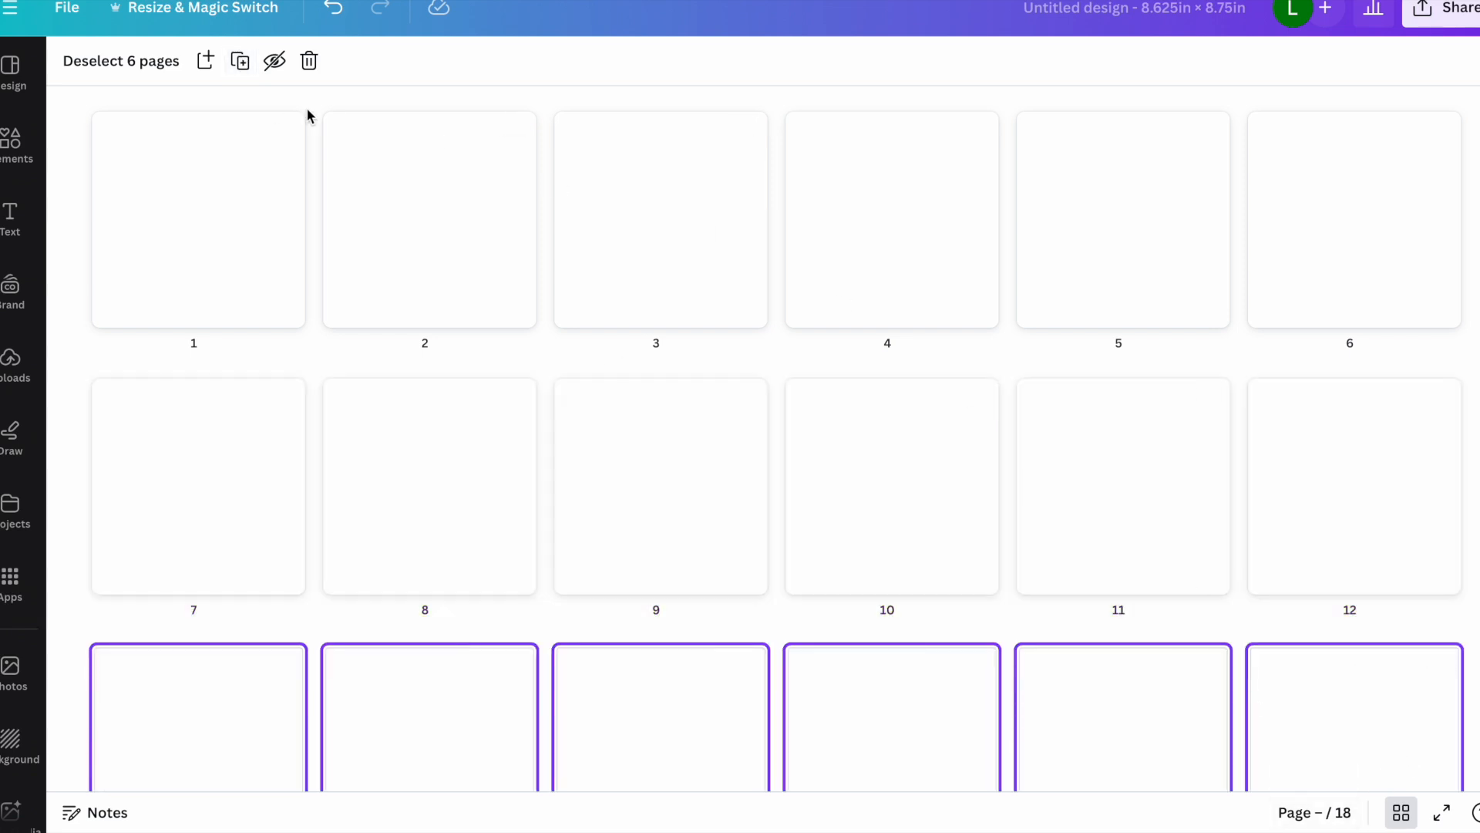
pyautogui.click(239, 63)
pyautogui.click(237, 65)
pyautogui.click(238, 65)
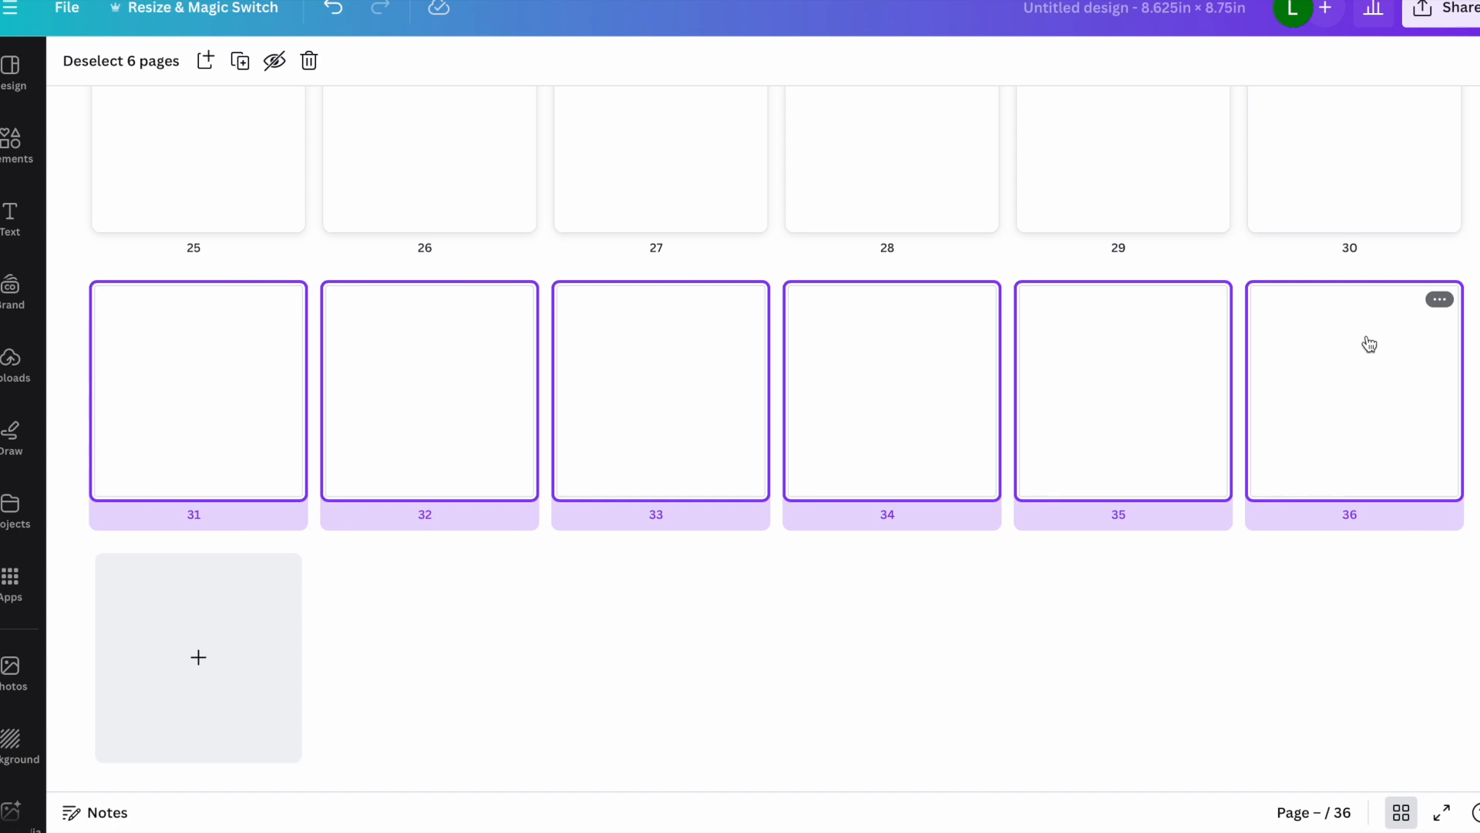
# Step: Delete the last four pages to leave 32, and return from the grid to the page editing view
pyautogui.click(1370, 344)
pyautogui.press('Delete')
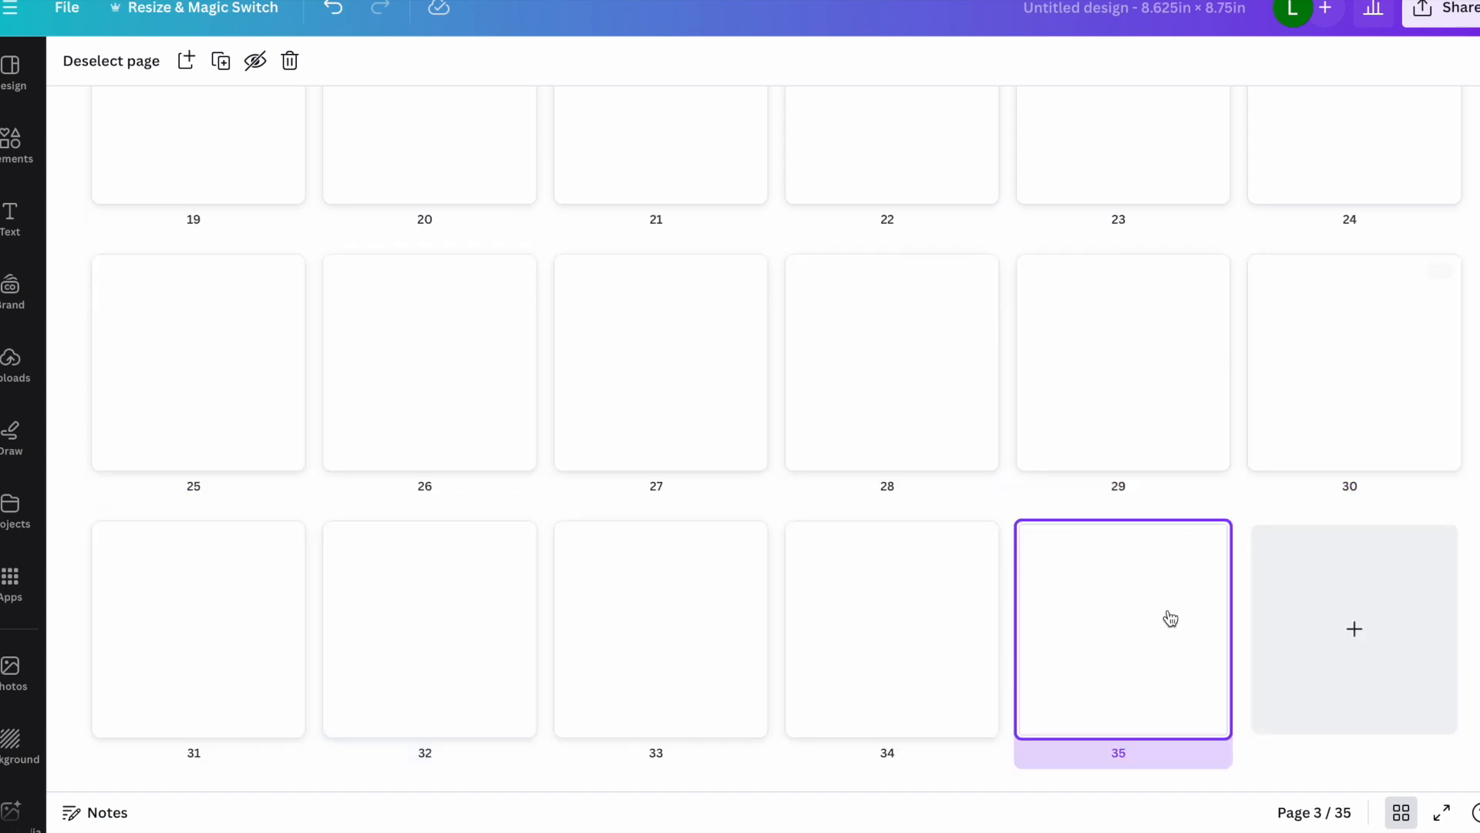
pyautogui.press('Delete')
pyautogui.press('Delete')
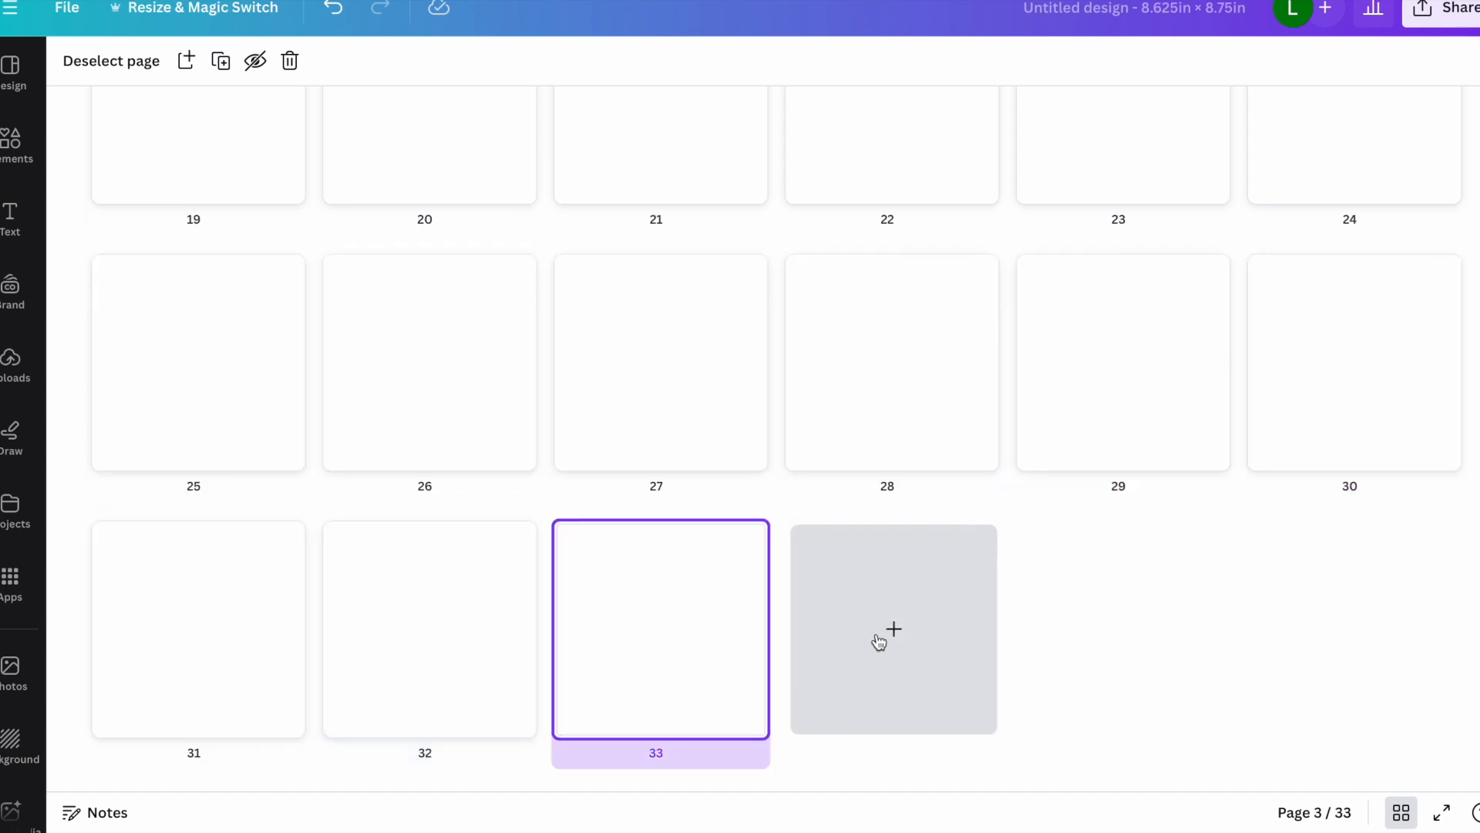
pyautogui.press('Delete')
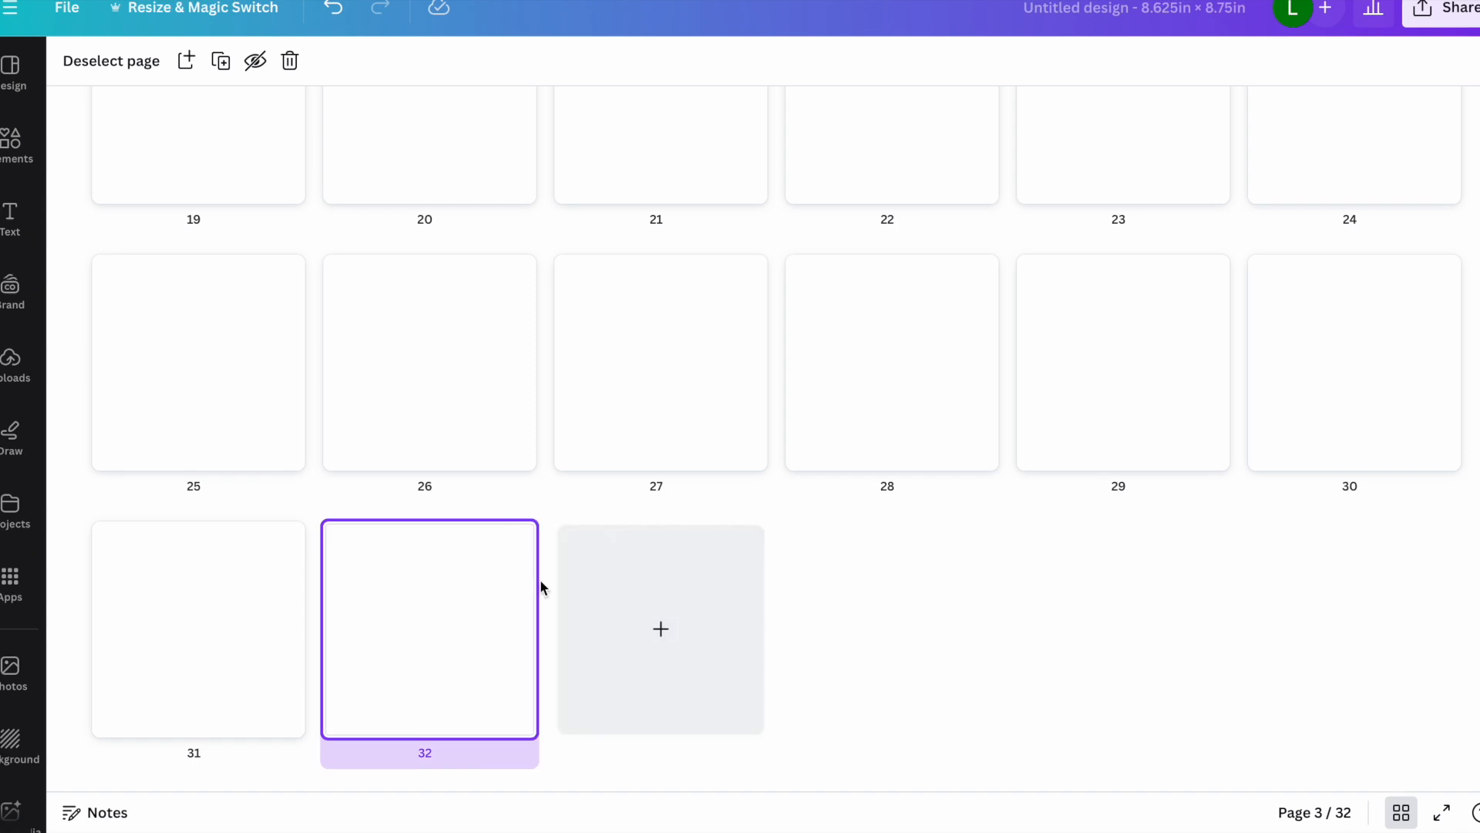
pyautogui.scroll(10, 540, 583)
pyautogui.click(1400, 814)
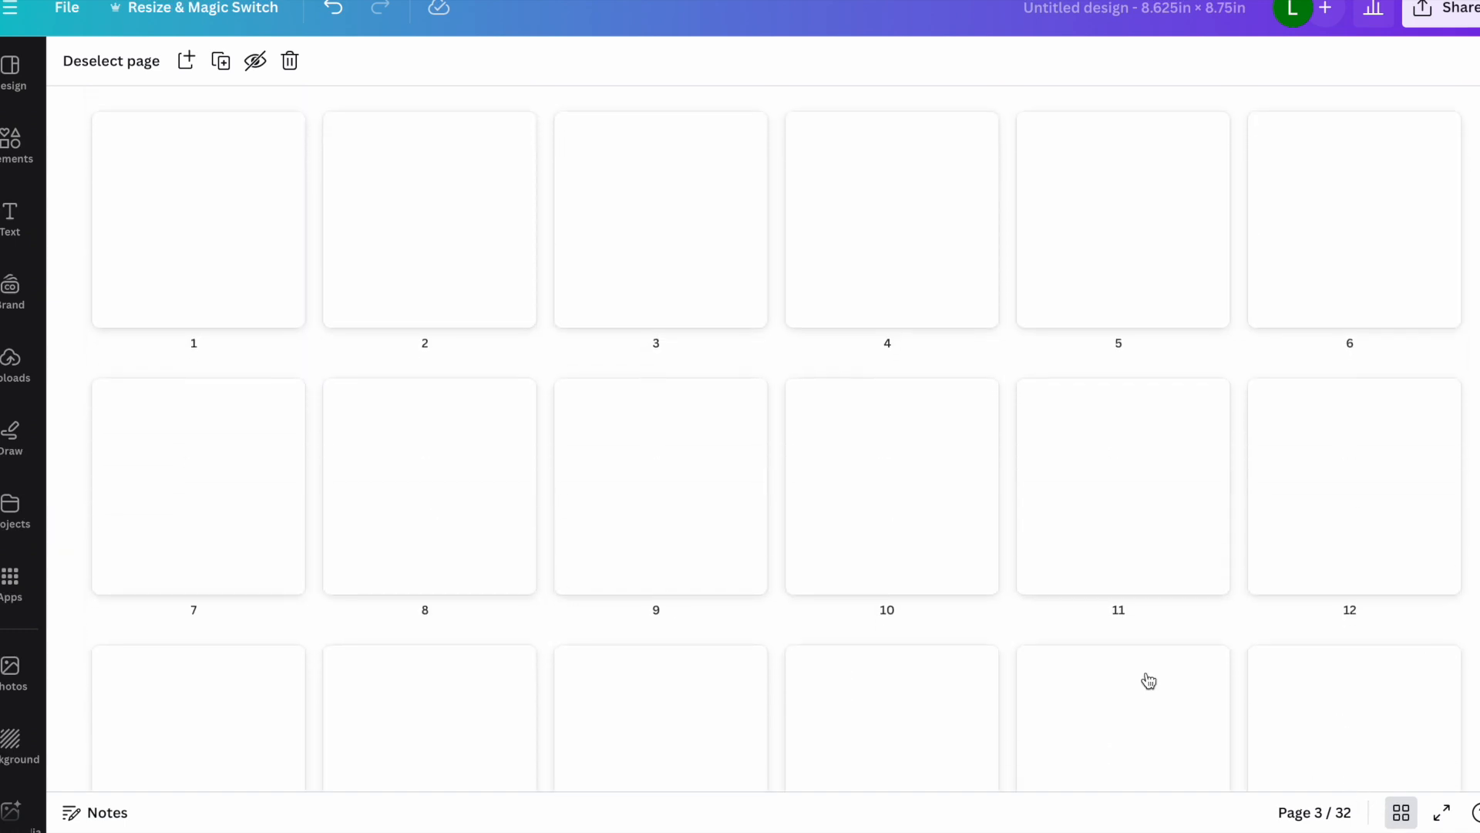
pyautogui.scroll(10, 1338, 447)
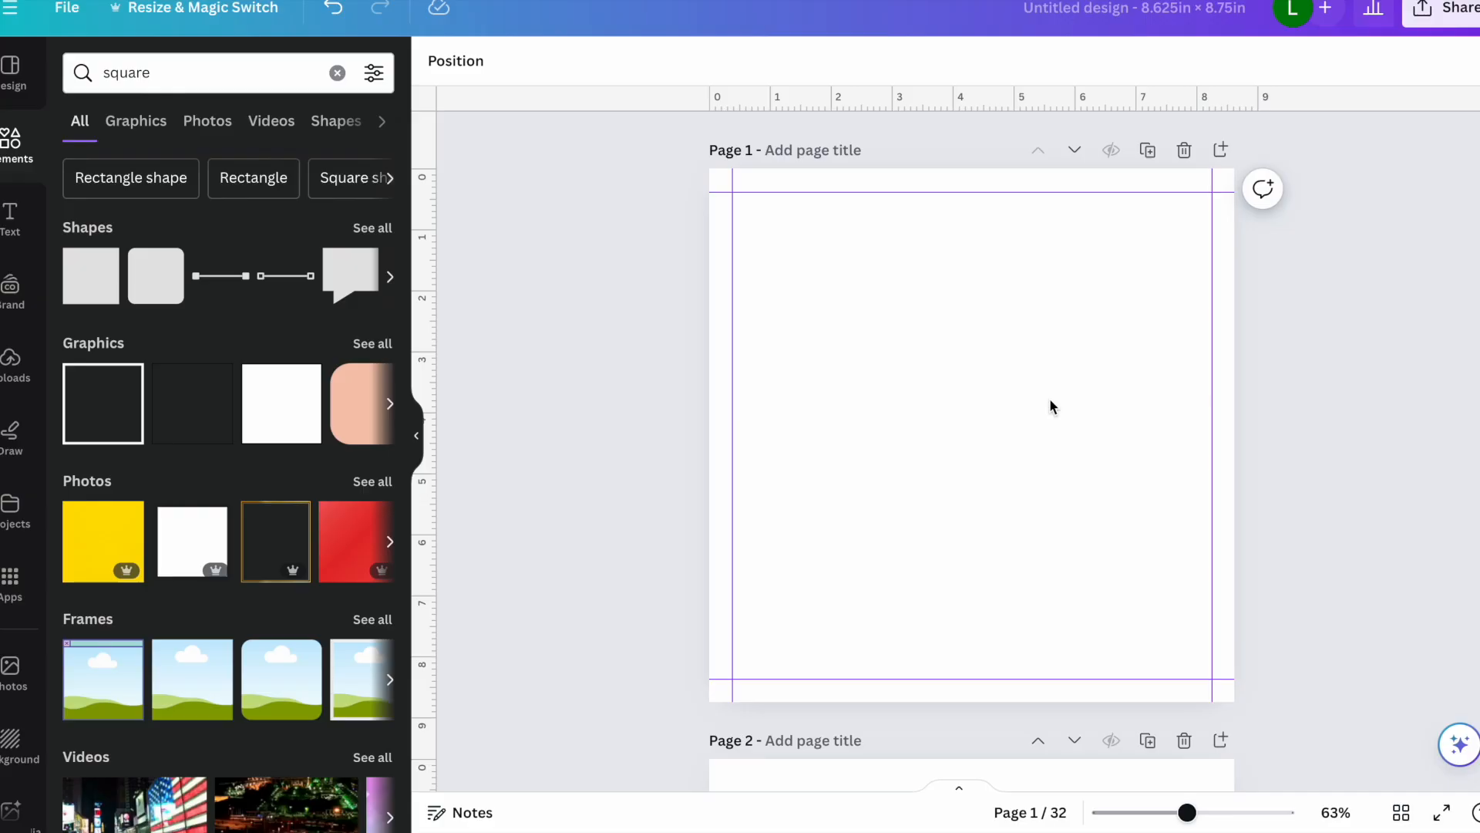
# Step: Add a subheading text box on page 2 that reads "This book belongs to:"
pyautogui.scroll(-10, 1050, 402)
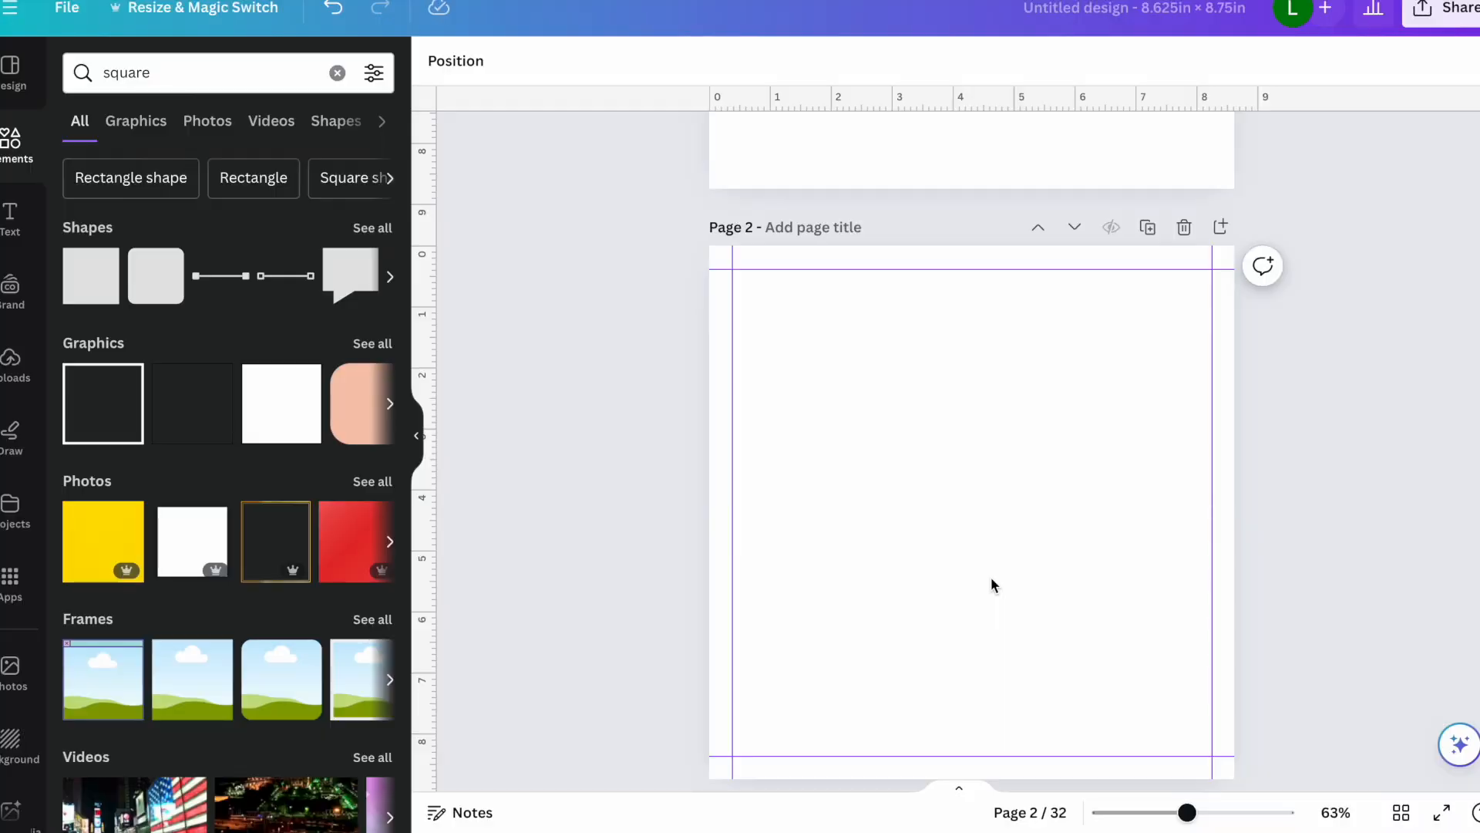
pyautogui.scroll(-2, 991, 581)
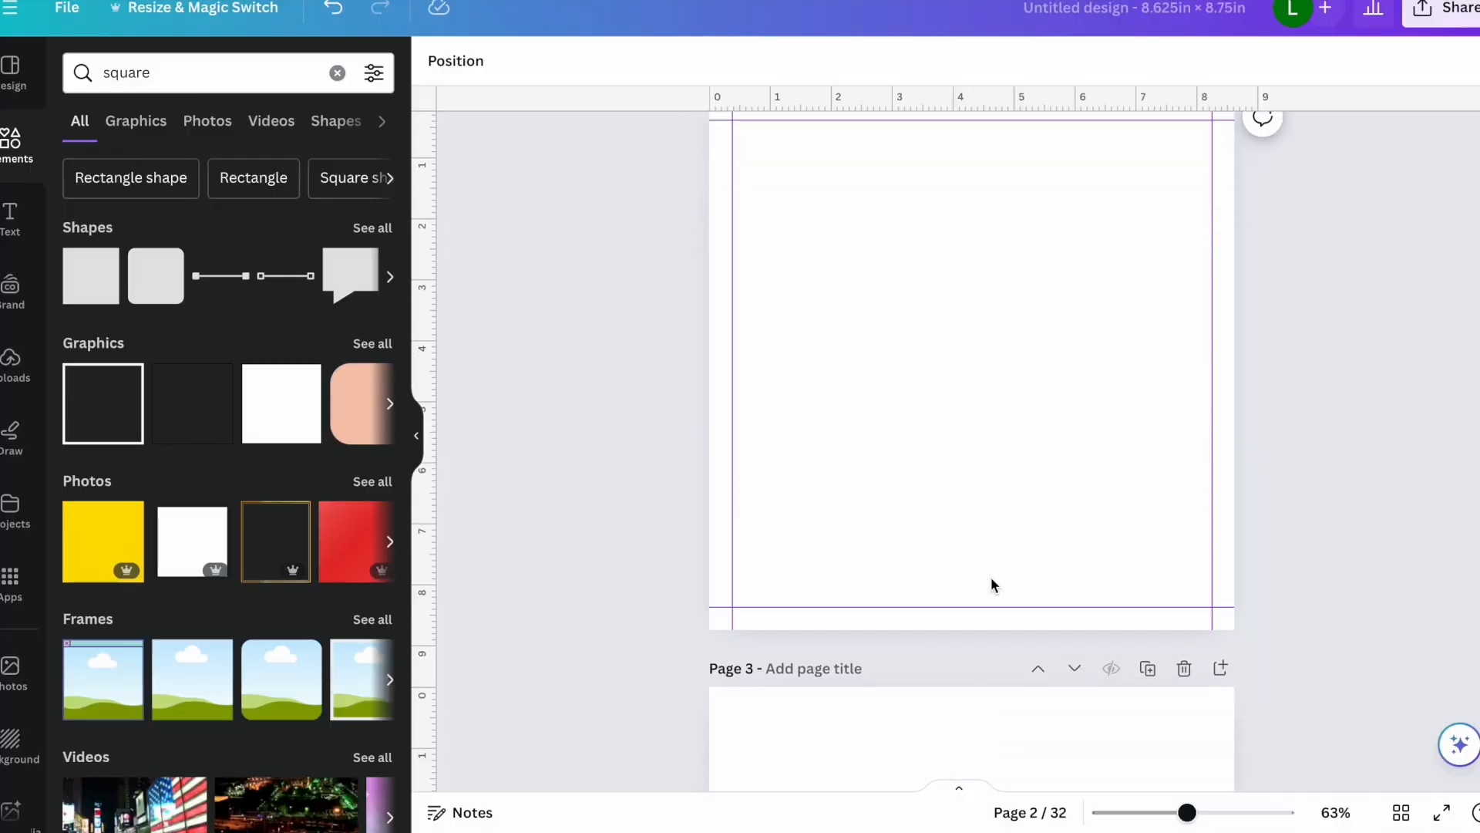
pyautogui.scroll(-5, 979, 350)
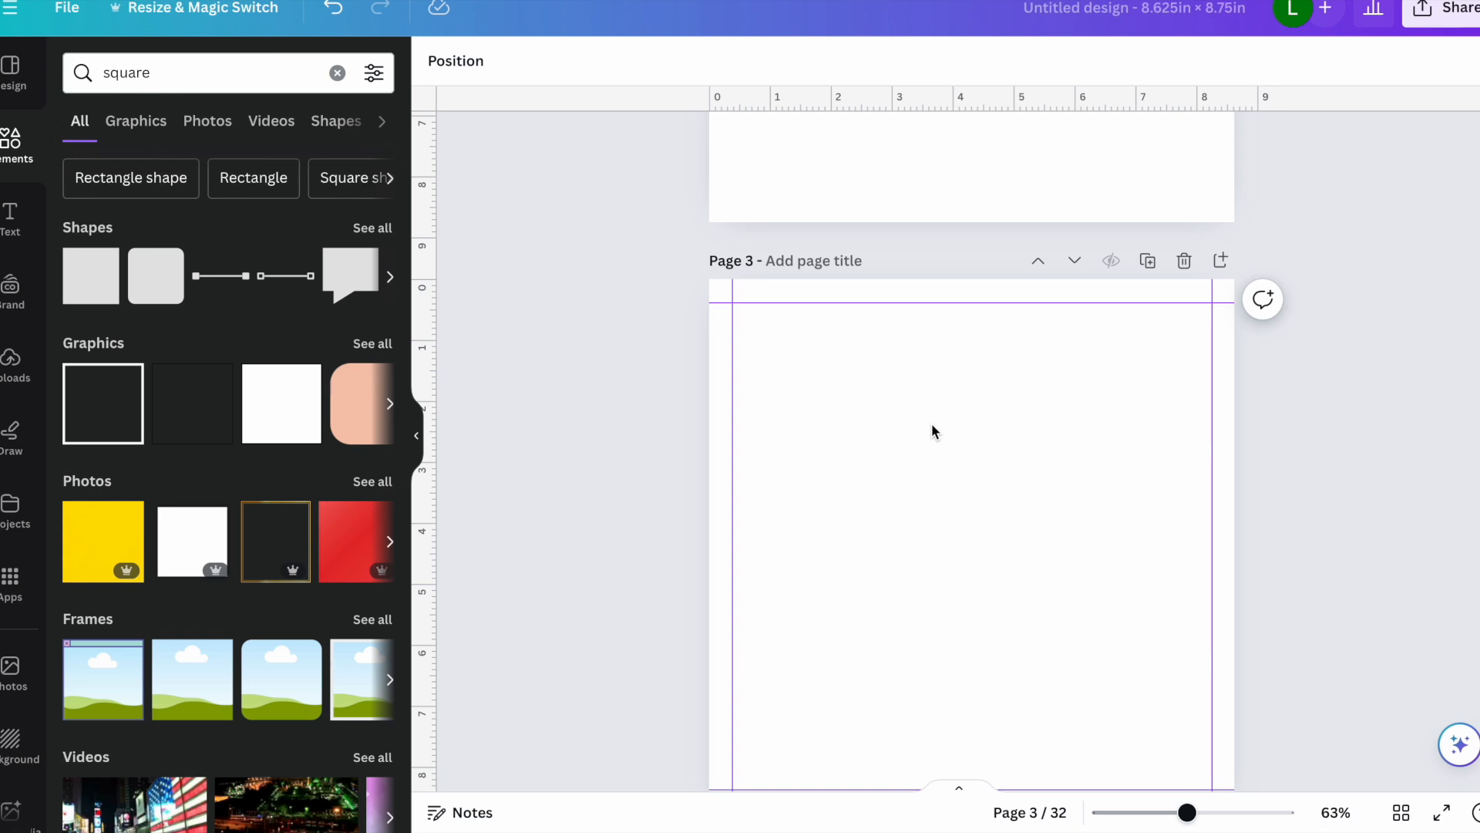
pyautogui.scroll(7, 931, 424)
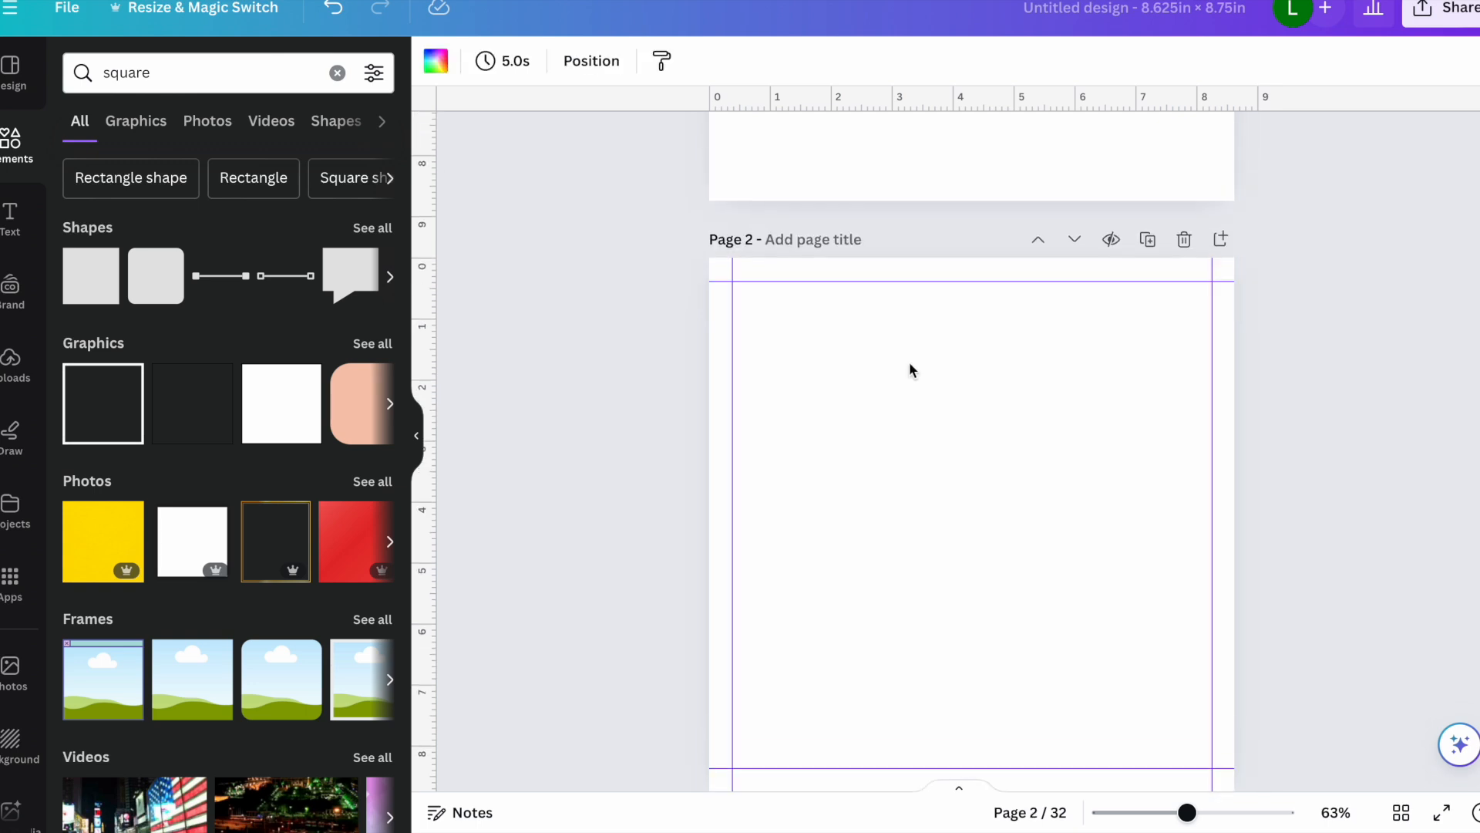
pyautogui.click(9, 216)
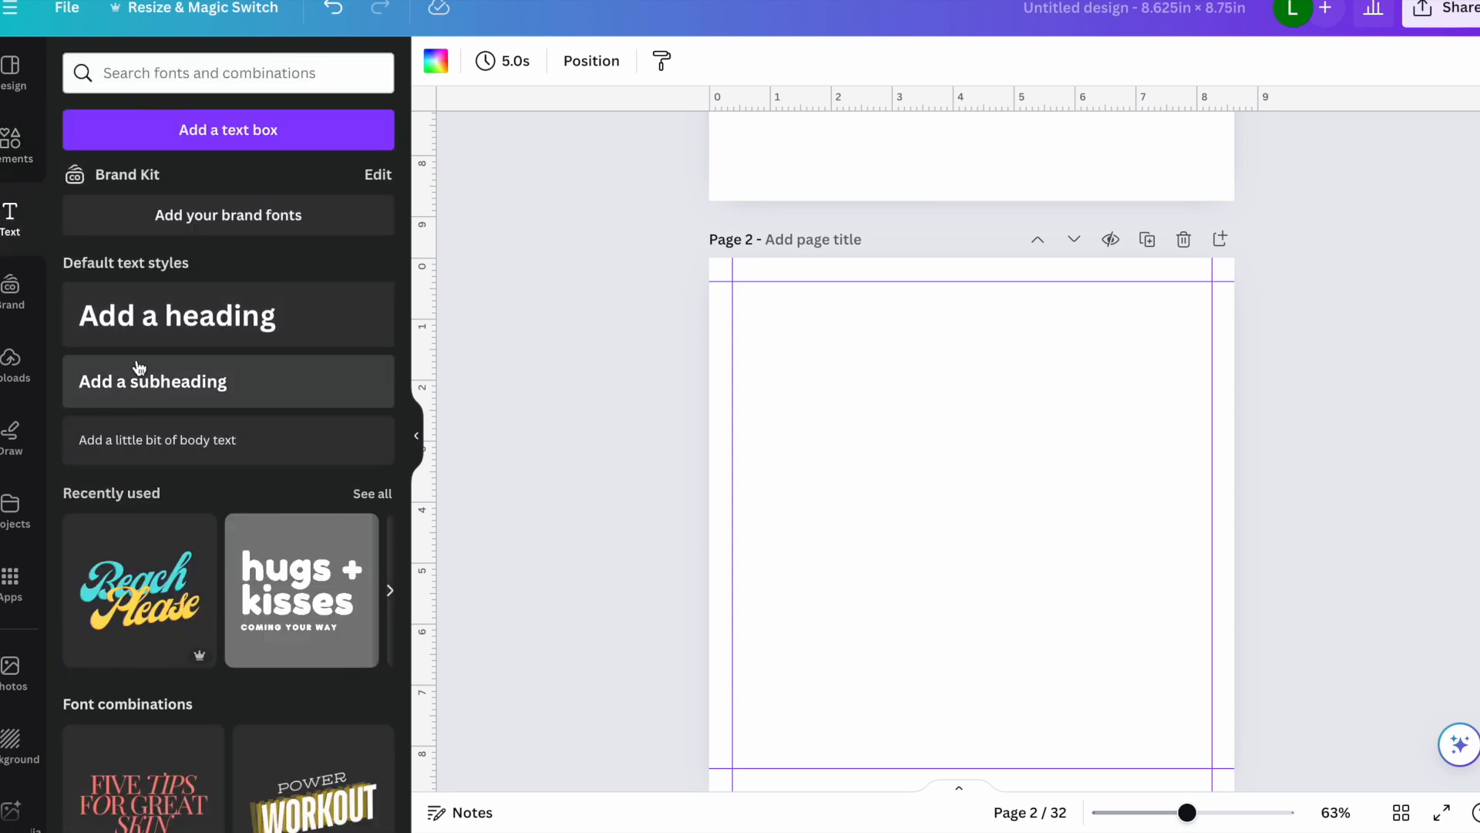
pyautogui.click(151, 383)
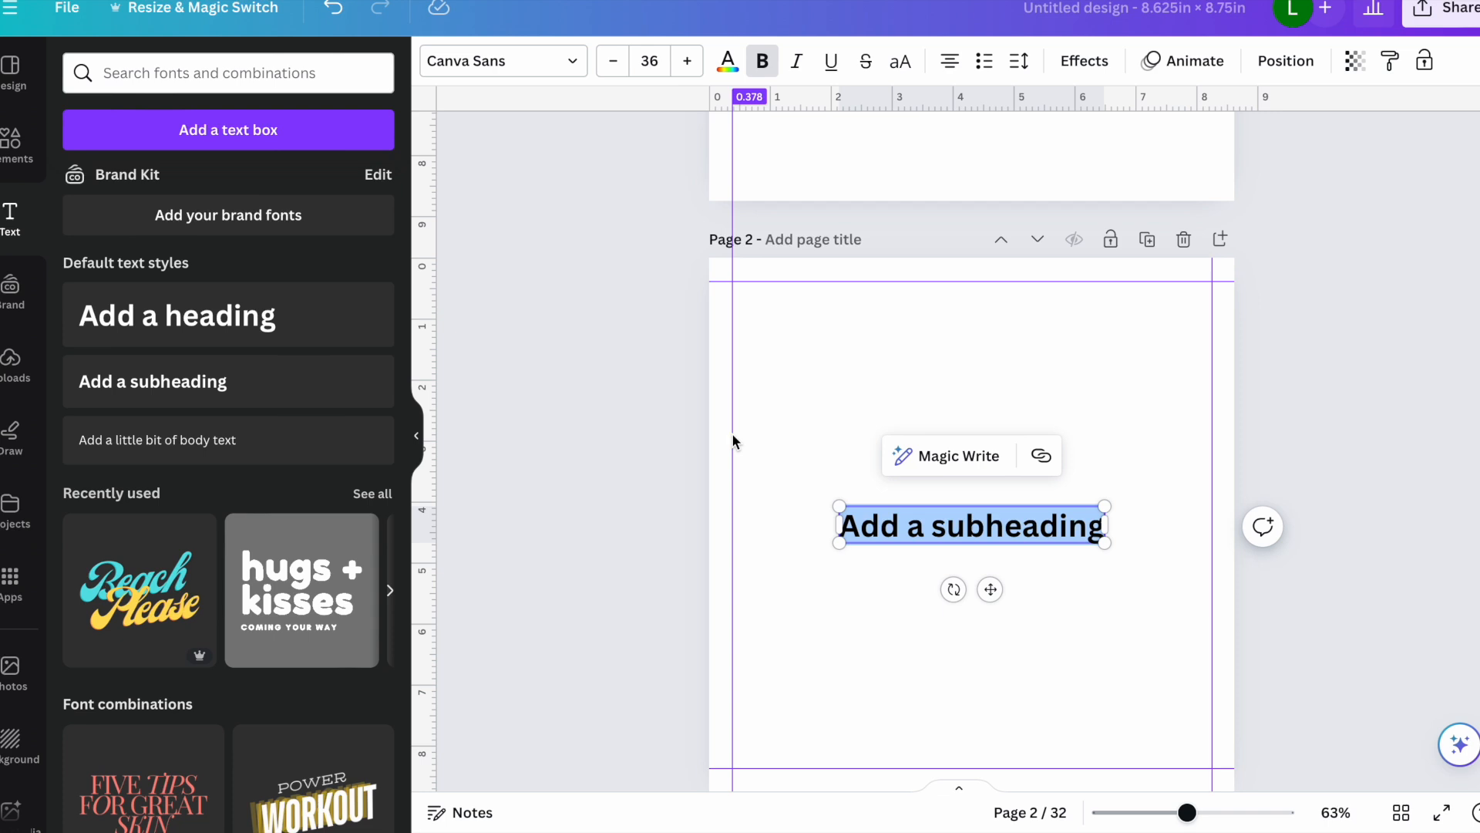
pyautogui.write('This el')
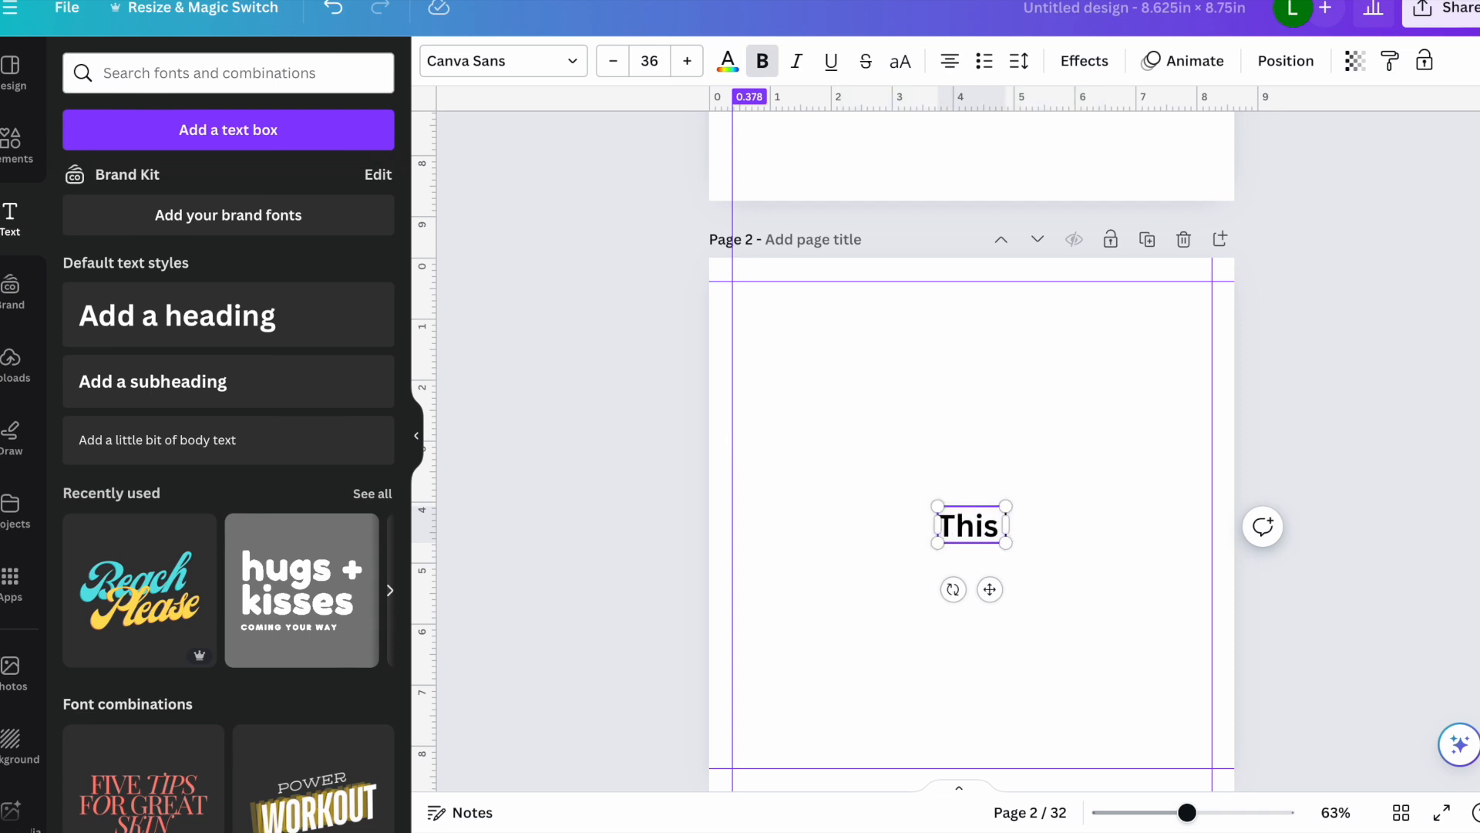
pyautogui.press('BackSpace')
pyautogui.press('BackSpace')
pyautogui.press('BackSpace')
pyautogui.write('book b')
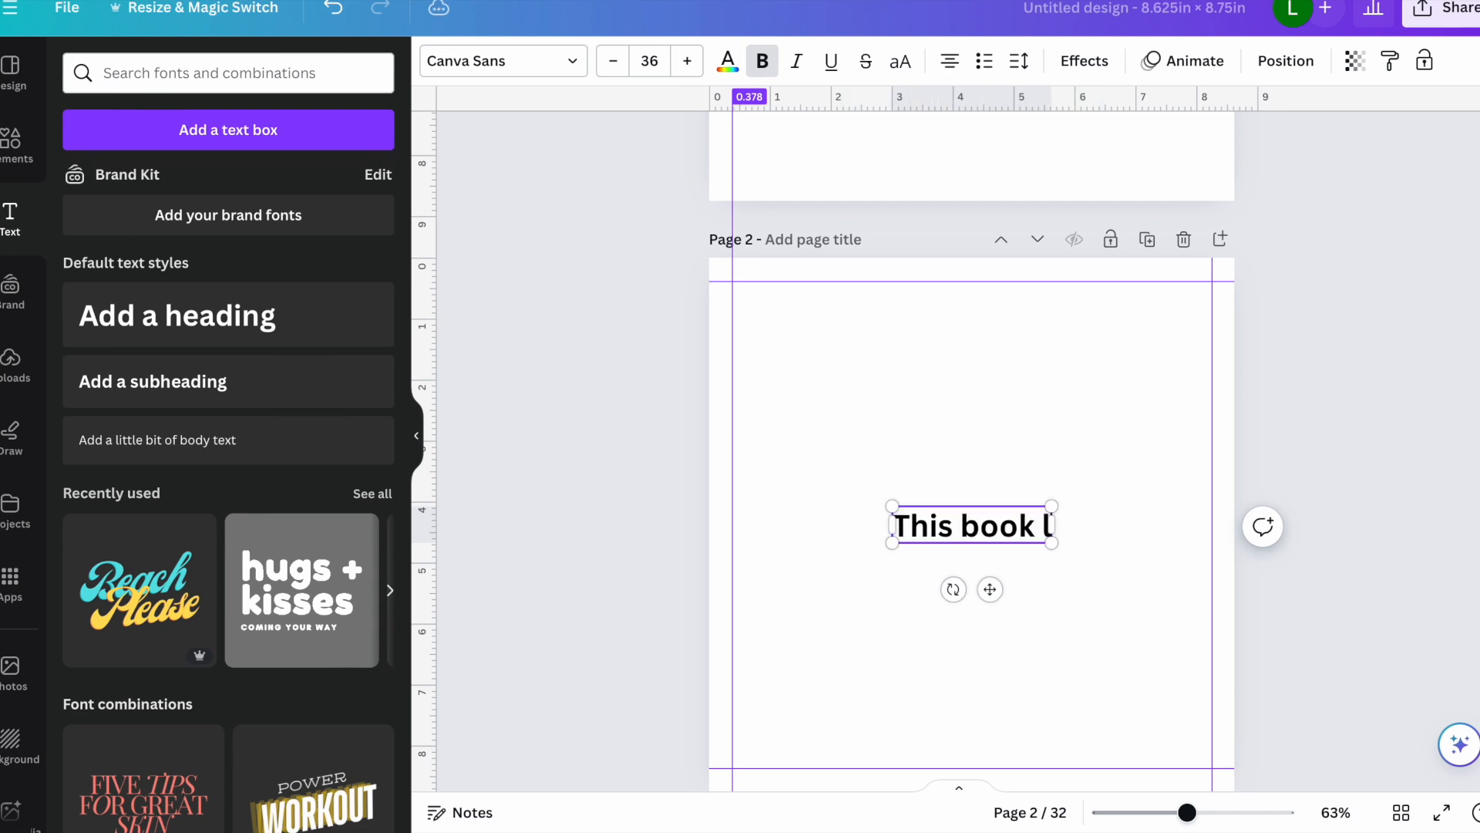
pyautogui.write('le')
pyautogui.press('BackSpace')
pyautogui.write('longs to:')
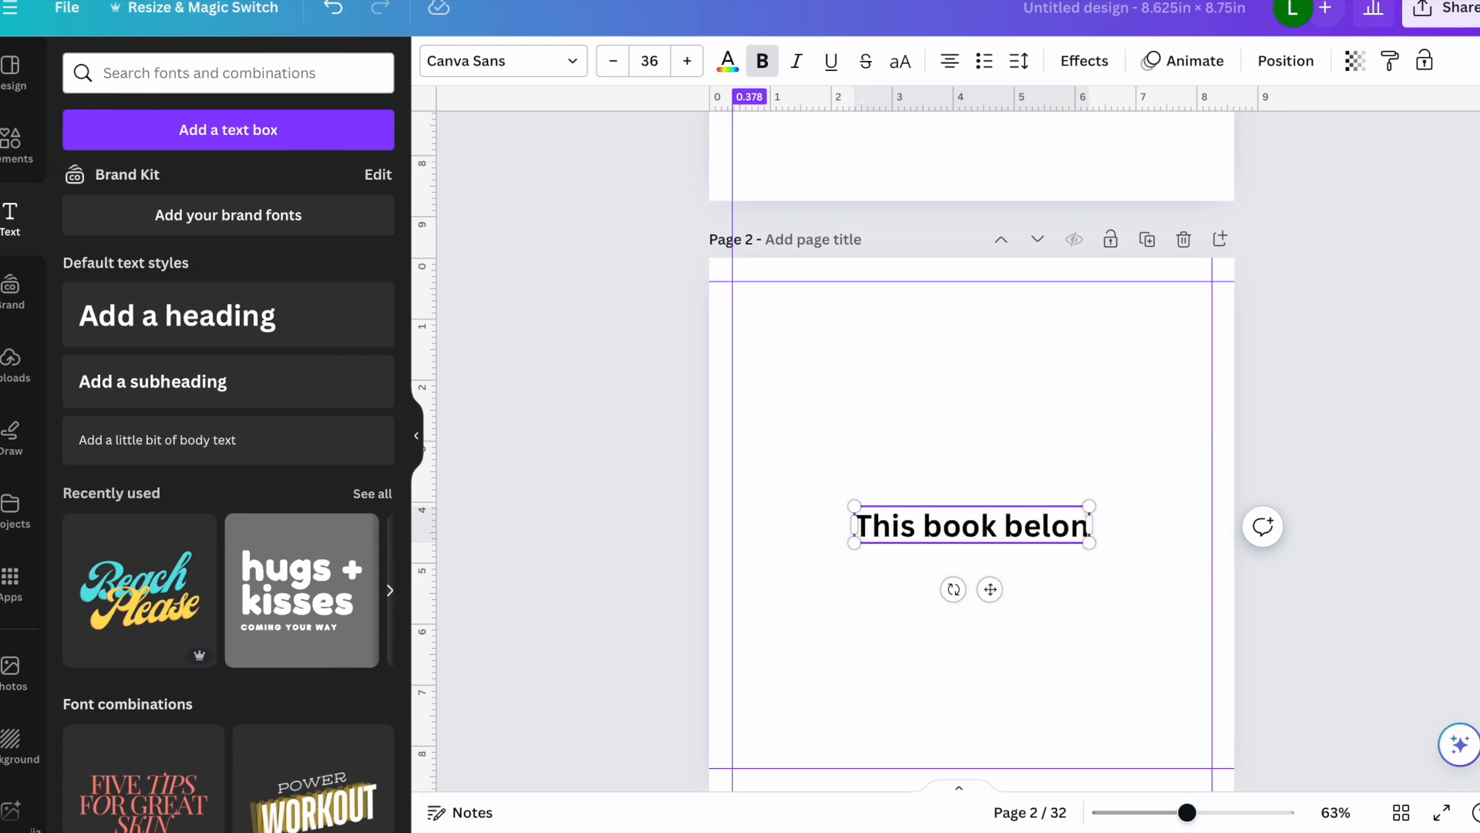
# Step: Search the elements for "line", add the plain solid line below the page 2 text and stretch it to the text's width
pyautogui.click(192, 75)
pyautogui.write('square')
pyautogui.press('Return')
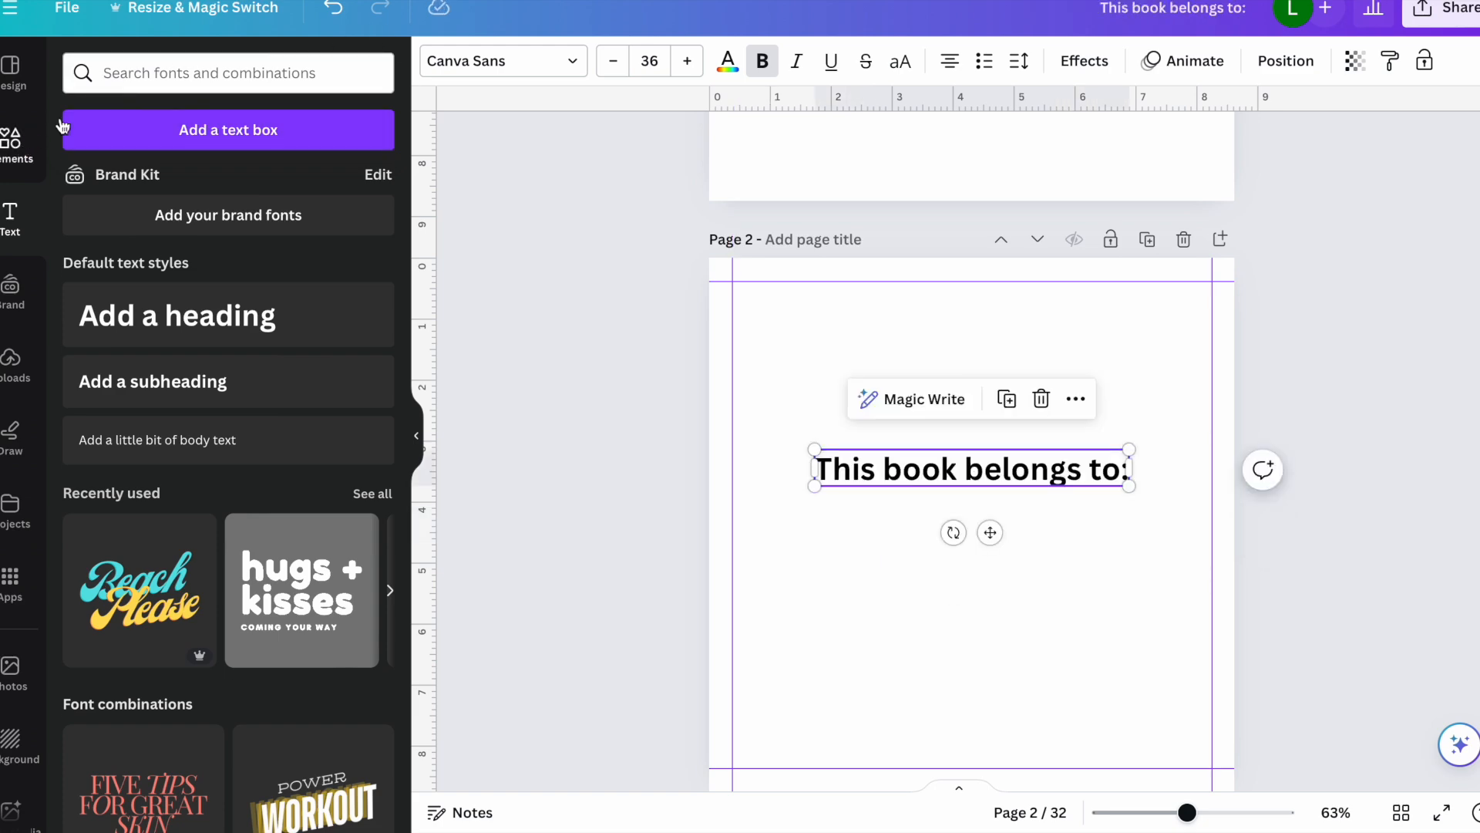
pyautogui.doubleClick(192, 75)
pyautogui.write('line')
pyautogui.press('Return')
pyautogui.click(91, 275)
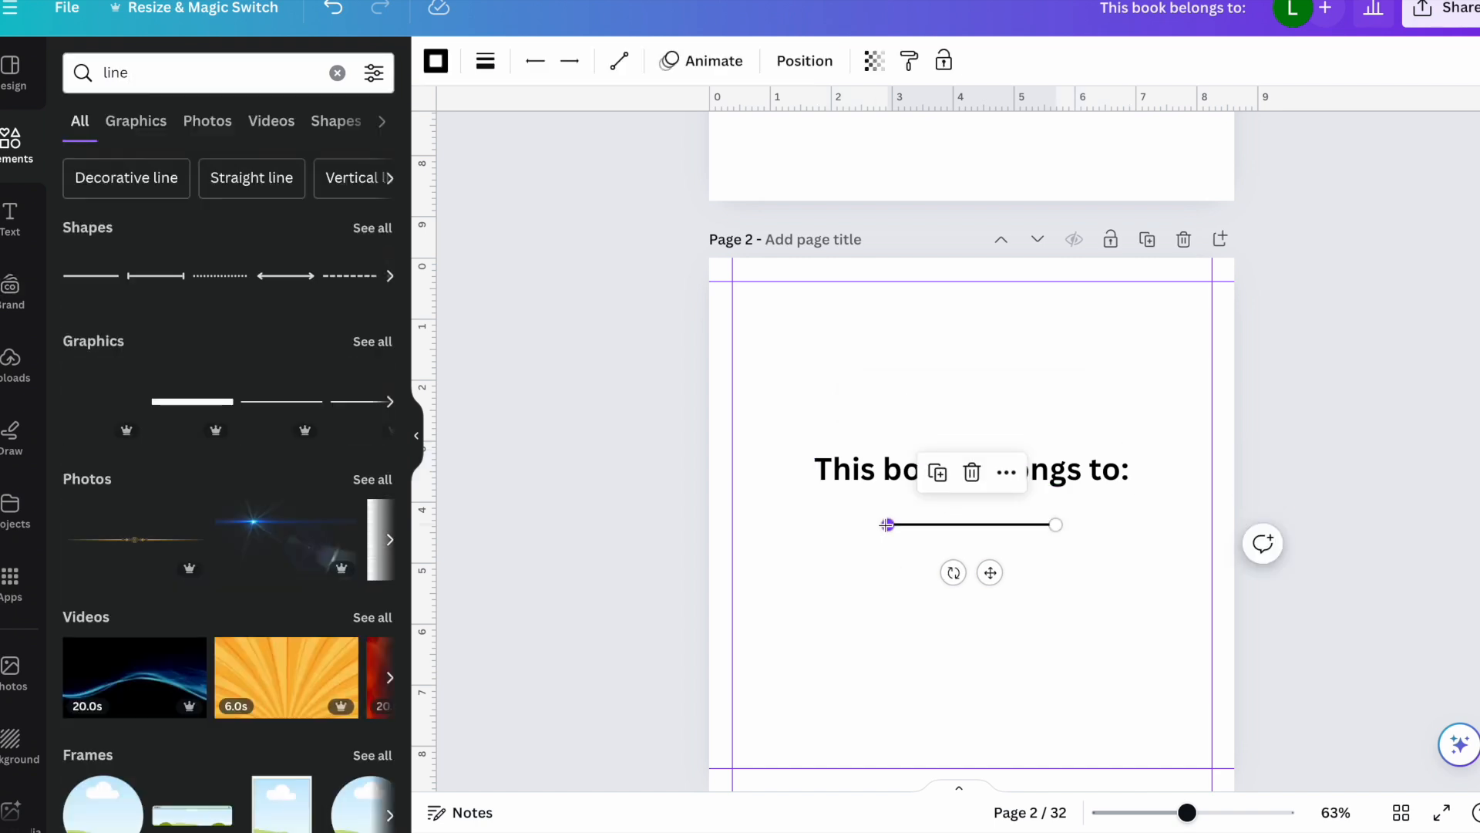
pyautogui.moveTo(887, 525); pyautogui.dragTo(815, 524)
pyautogui.moveTo(1056, 525); pyautogui.dragTo(1128, 524)
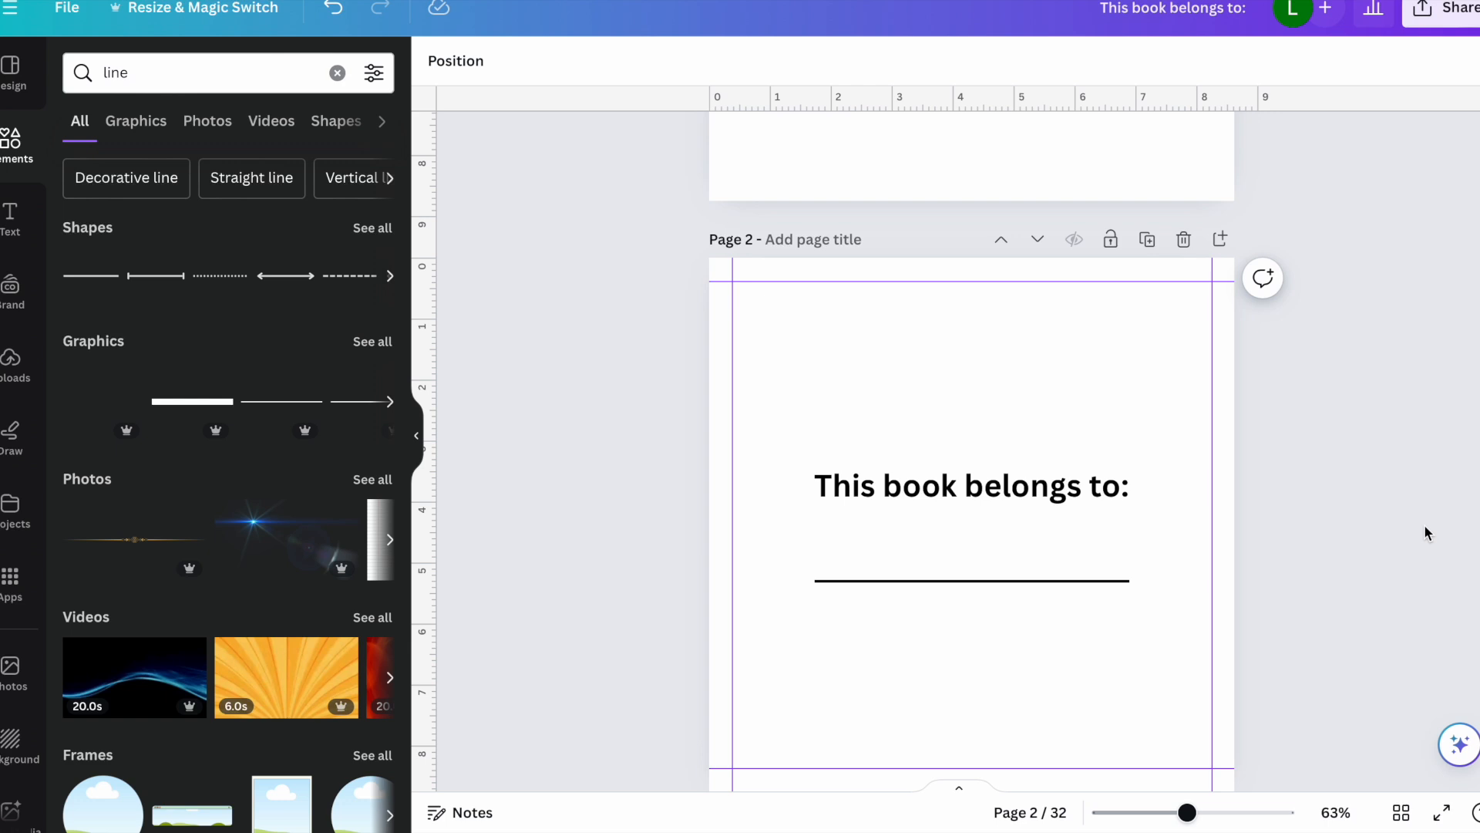
# Step: Duplicate the "This book belongs to:" text box on page 2 and move the copy to the upper part of page 3
pyautogui.scroll(-8, 1108, 603)
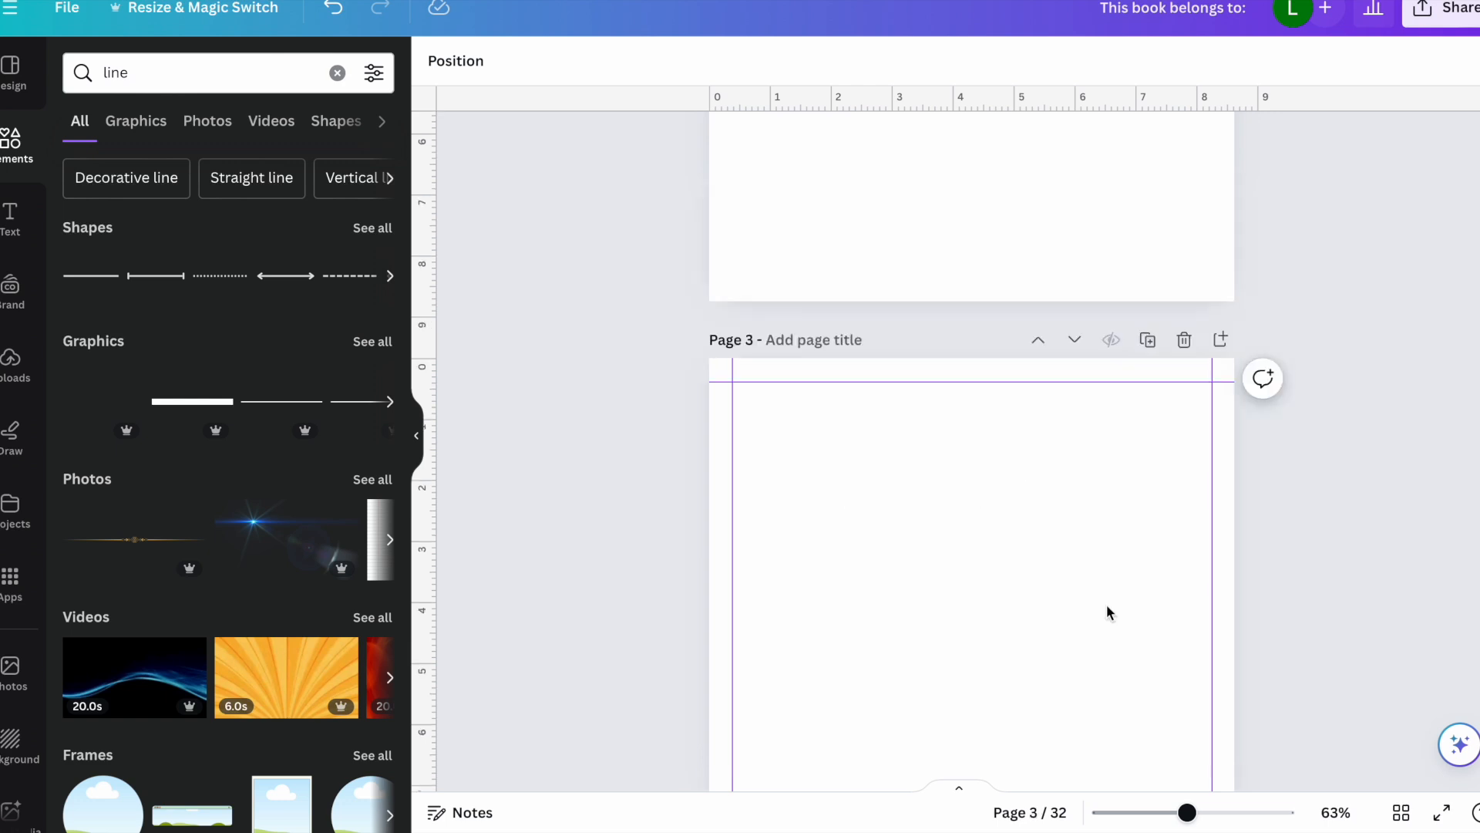
pyautogui.scroll(-2, 1105, 588)
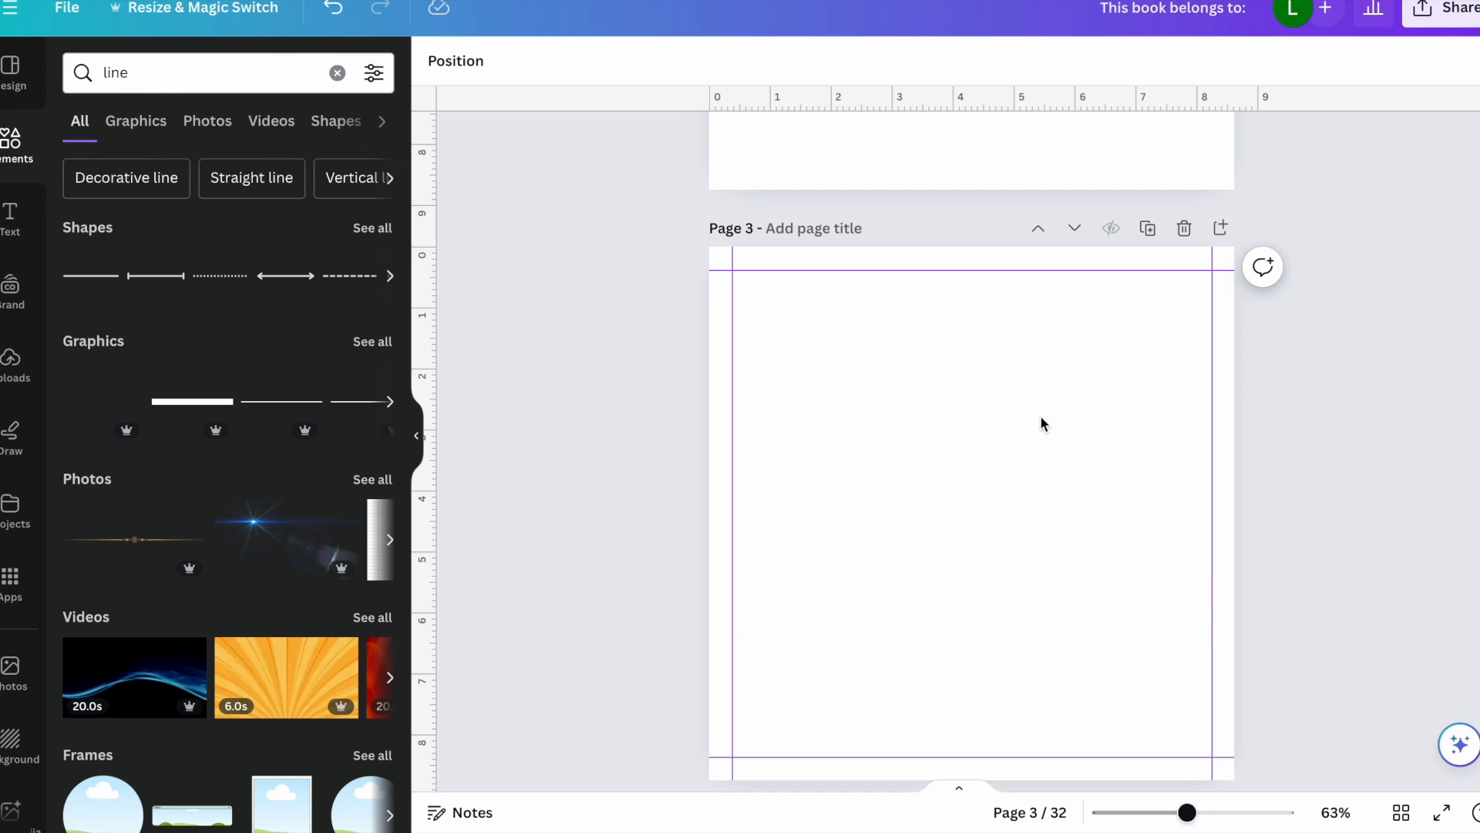
pyautogui.scroll(5, 1040, 416)
pyautogui.click(1002, 229)
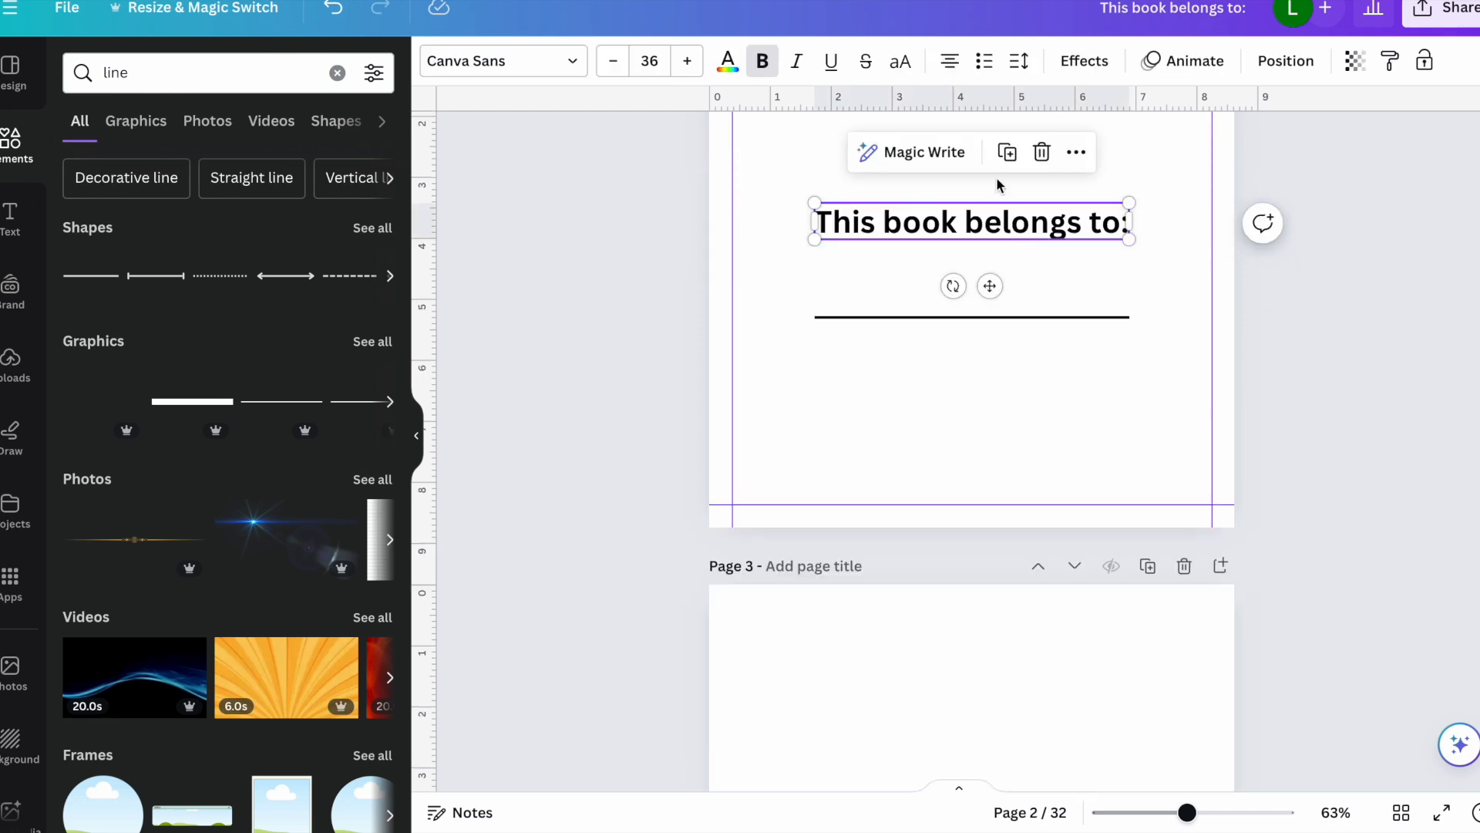
pyautogui.click(1017, 161)
pyautogui.moveTo(997, 215); pyautogui.dragTo(970, 719)
pyautogui.scroll(-5, 1149, 679)
# Step: Replace the copied text on page 3 with "For the dad's who never stop loving and to the daughter's who need to be loved"
pyautogui.press('Return')
pyautogui.write('For the da')
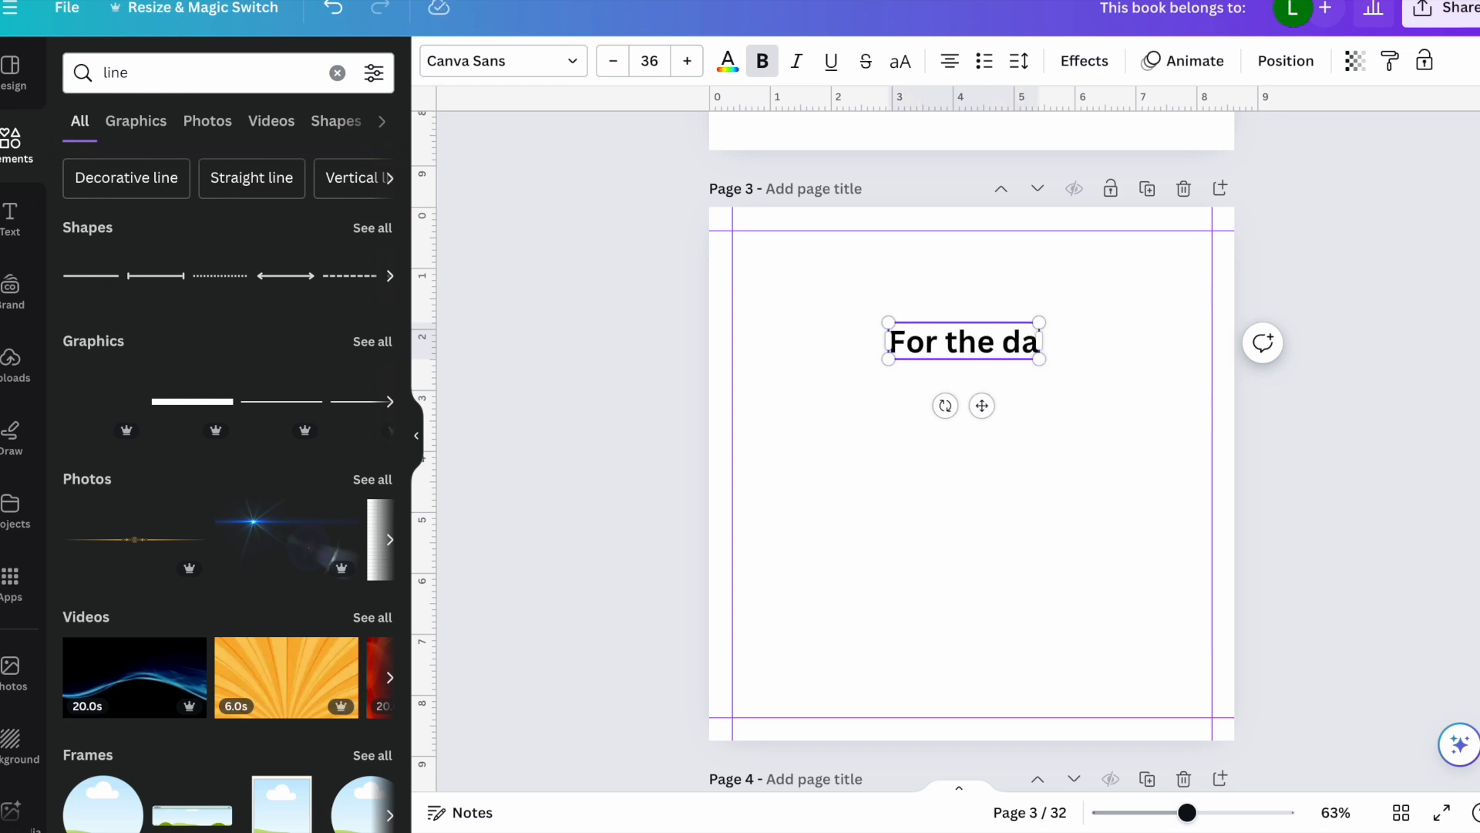
pyautogui.write("d's who")
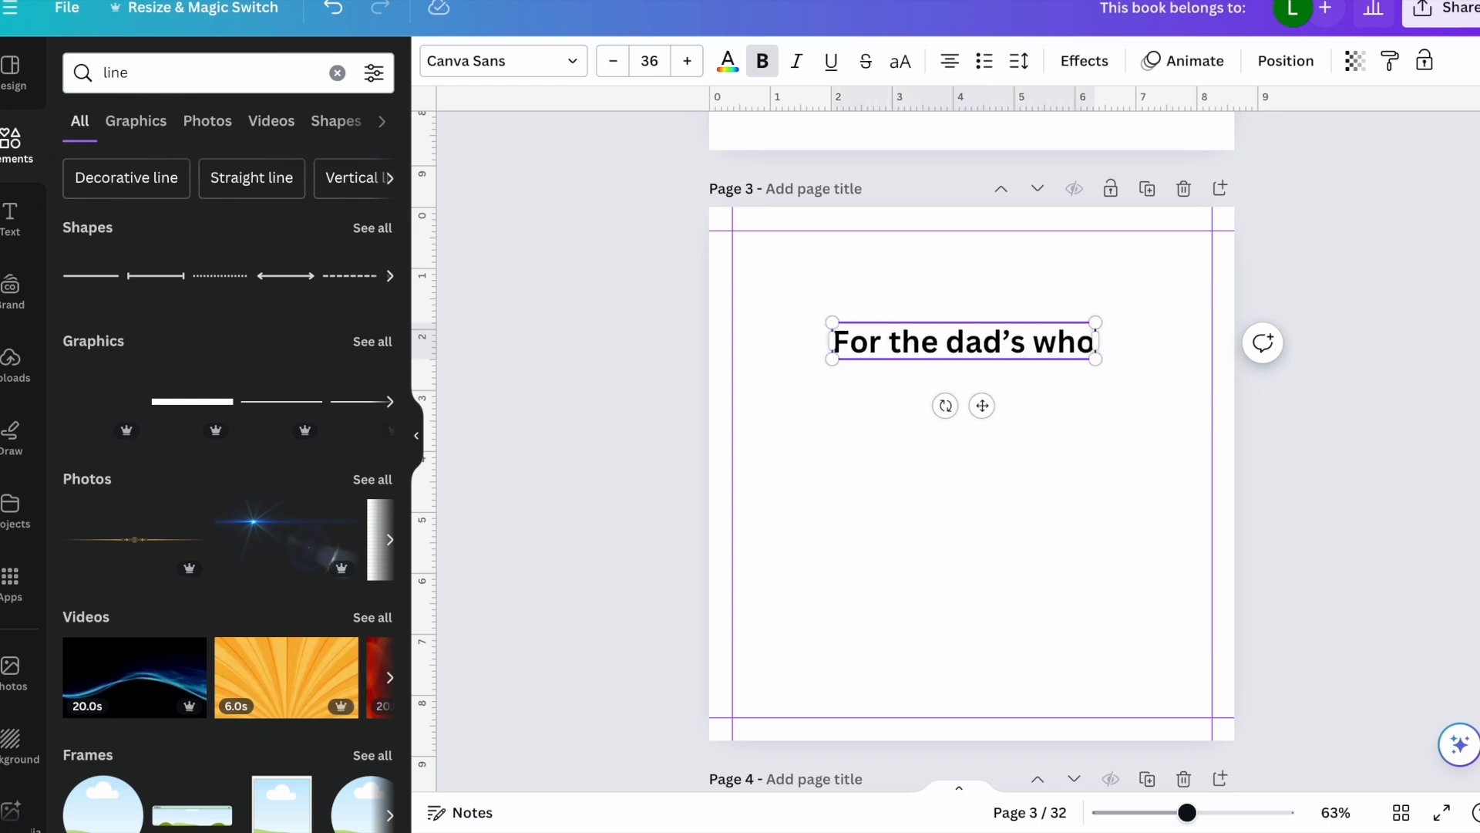
pyautogui.write(' never st')
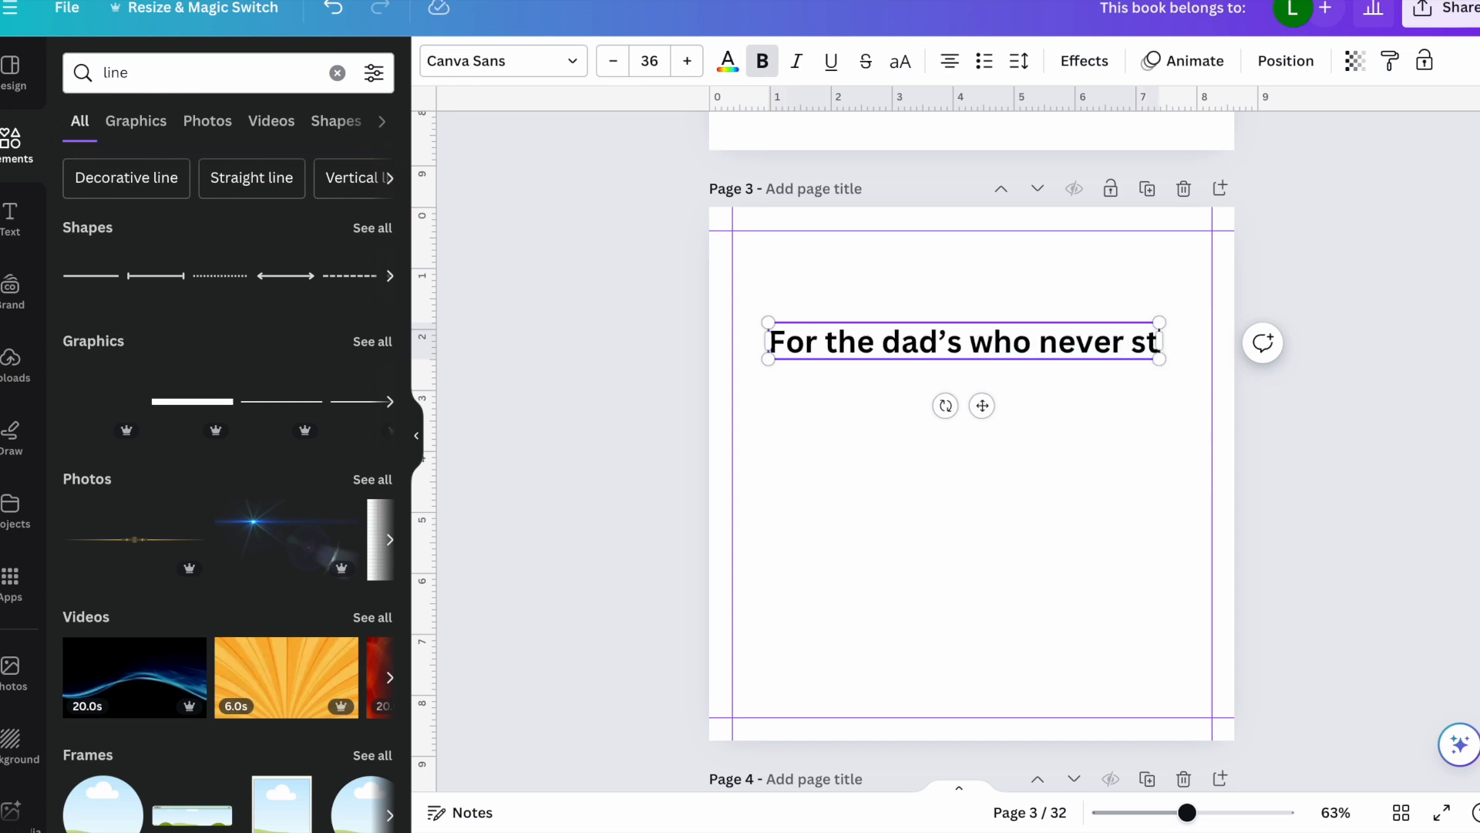
pyautogui.write('op loving and')
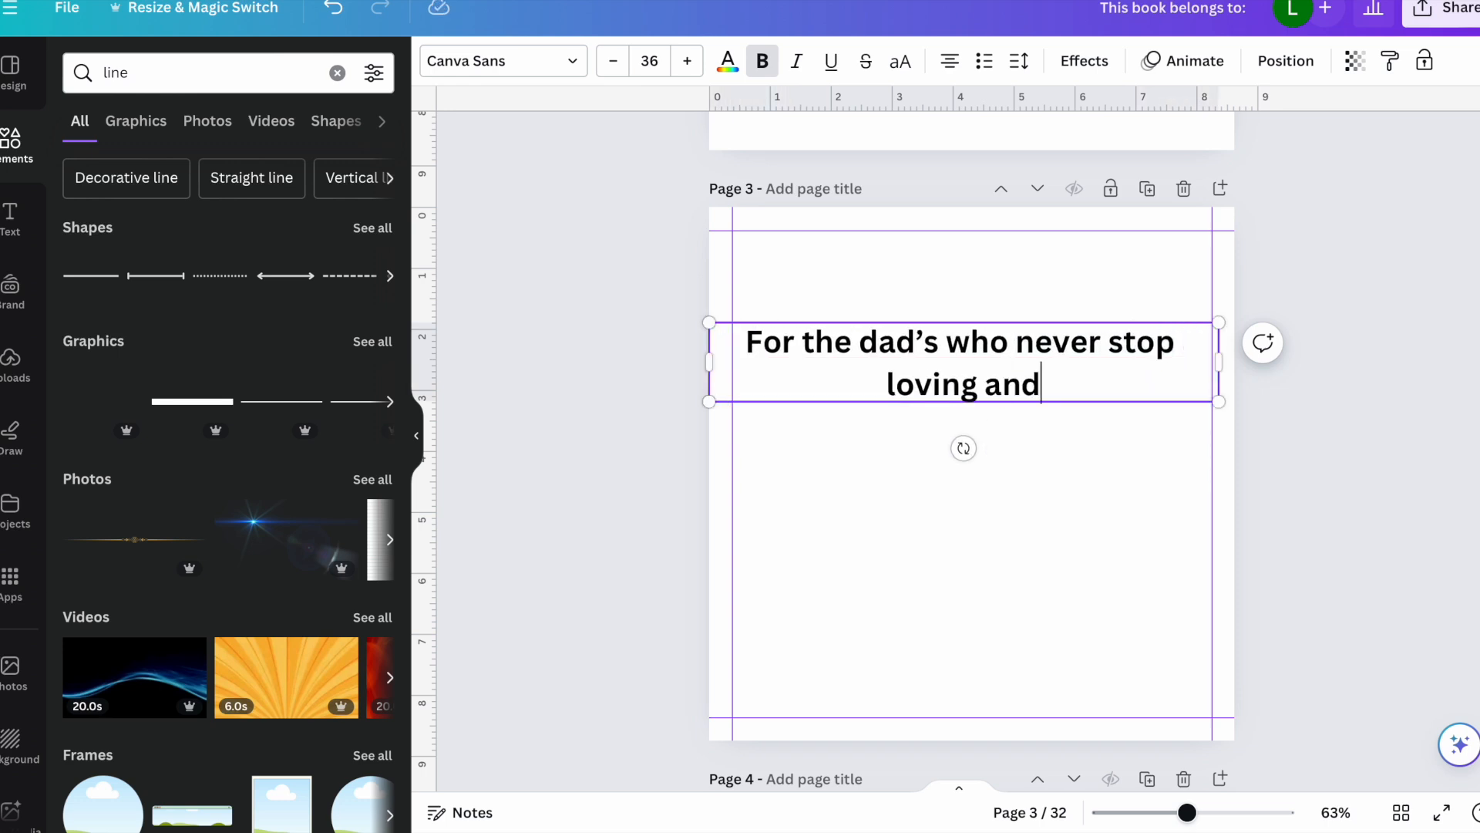
pyautogui.write(" to the daughter's ")
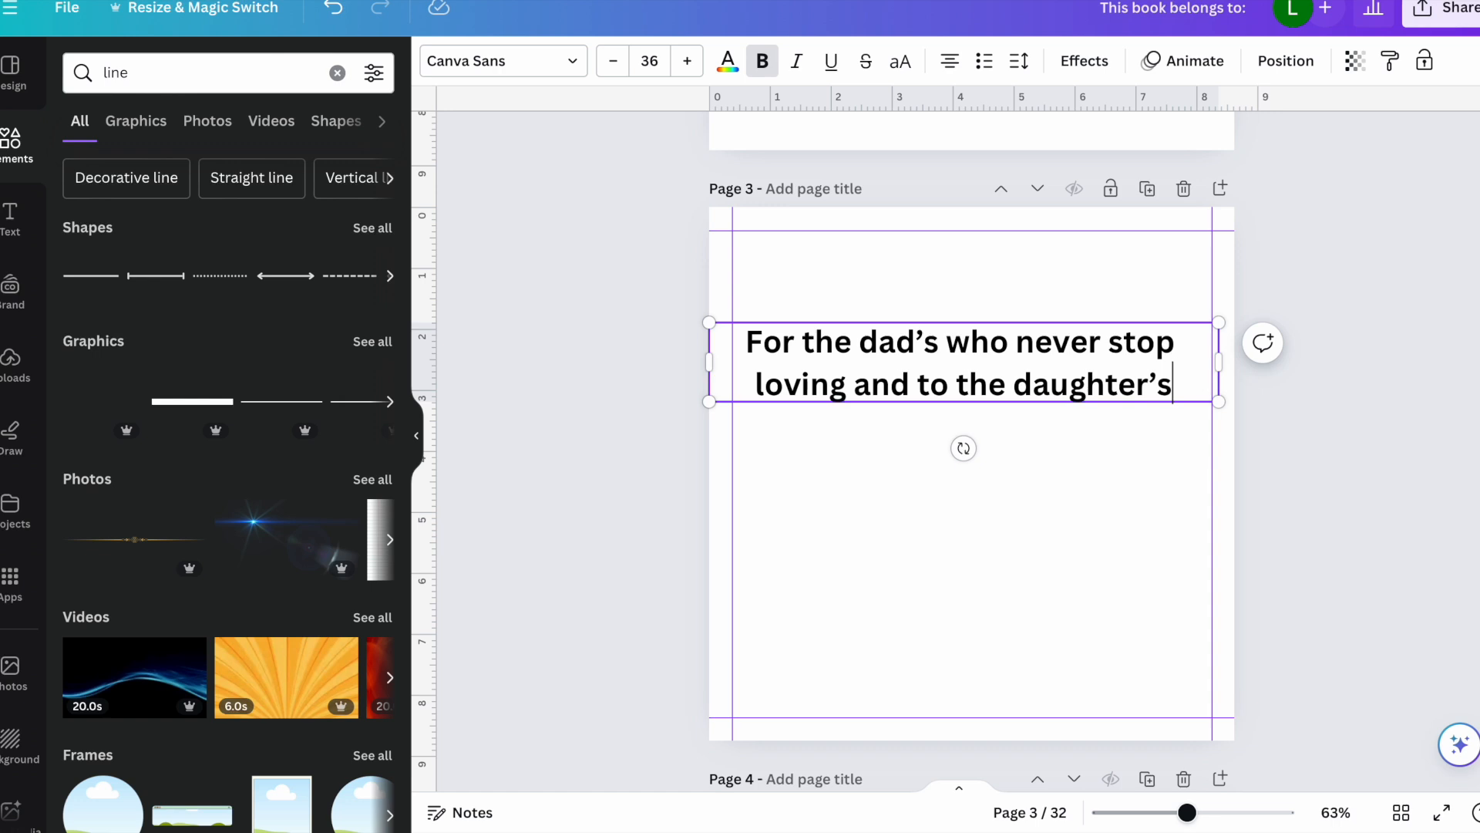
pyautogui.write('who need to be')
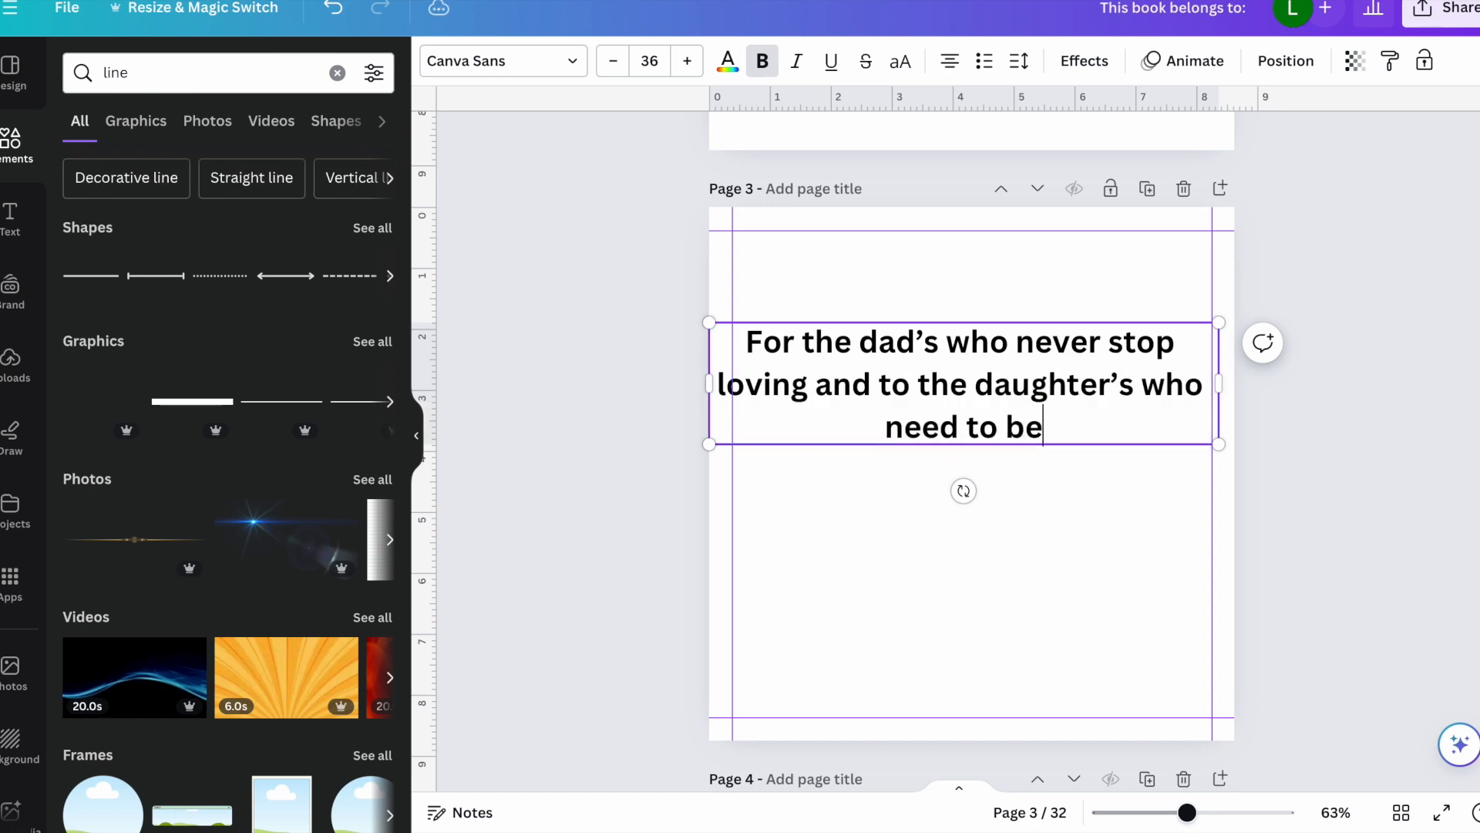
pyautogui.write(' loved')
pyautogui.click(1239, 502)
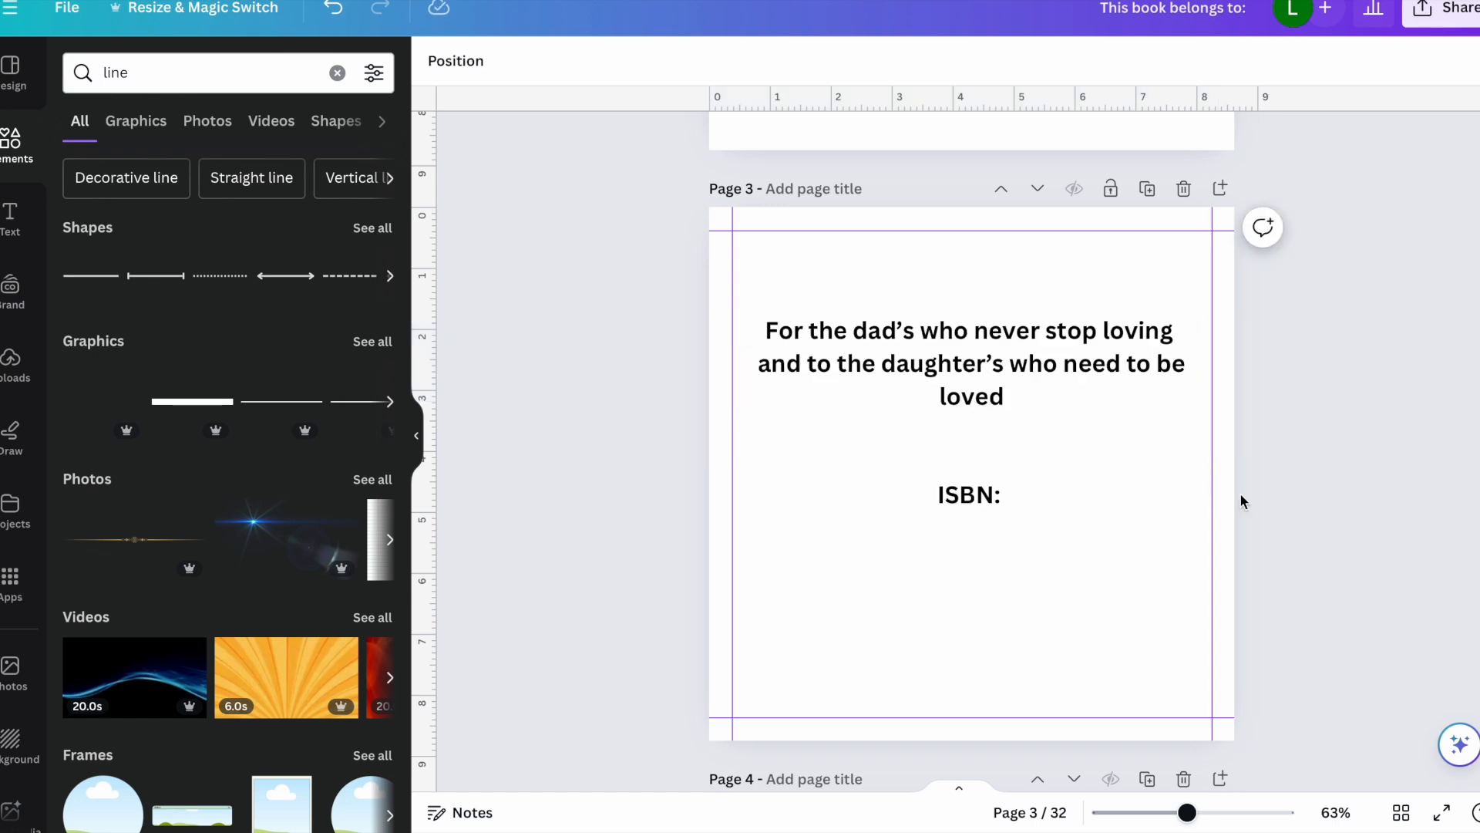
pyautogui.click(1094, 497)
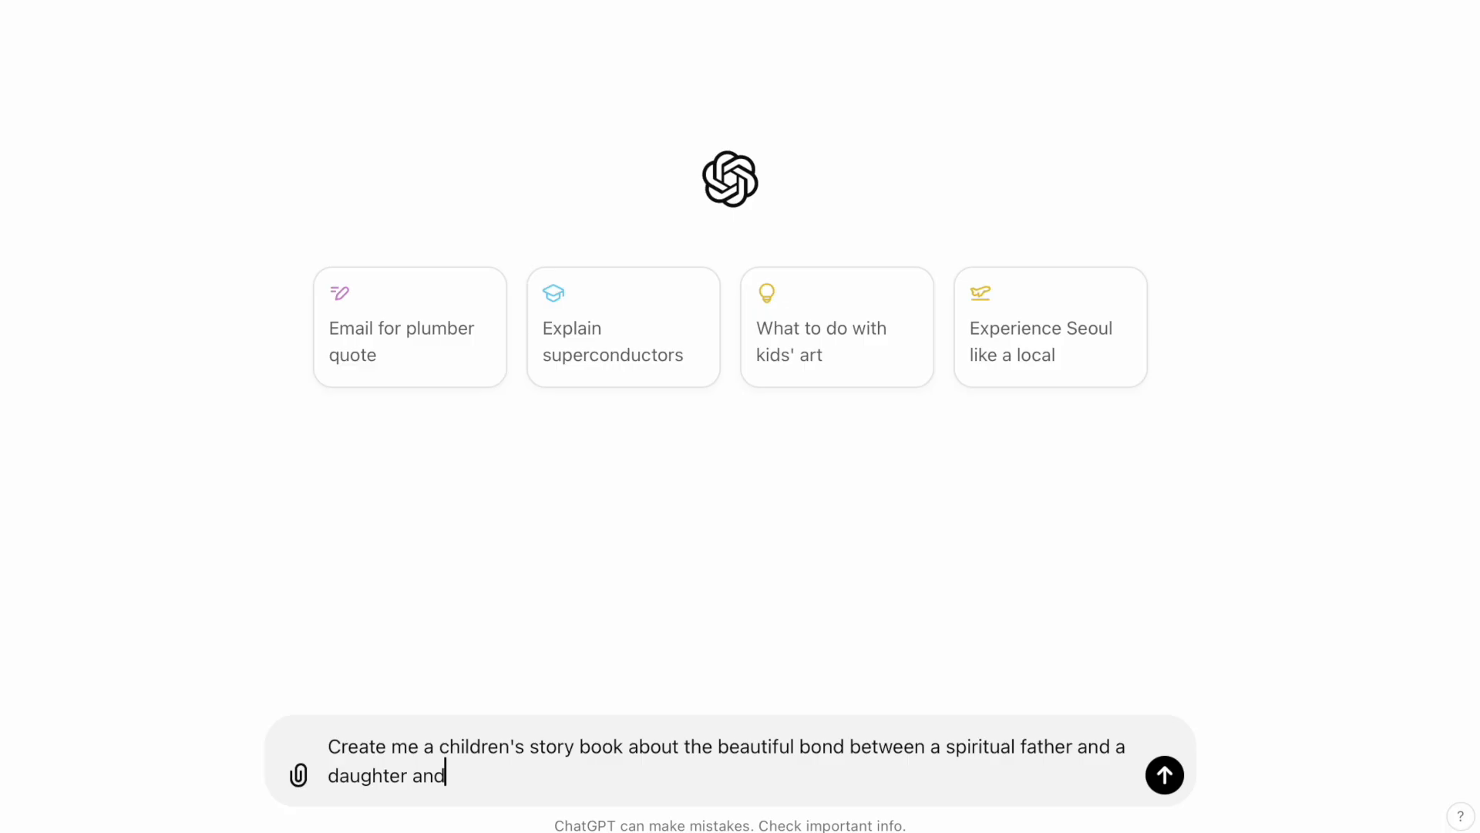
# Step: Switch to ChatGPT and draft a Father's Day prompt for a children's story book about the bond between a father and a daughter
pyautogui.write('all the')
pyautogui.write('hood')
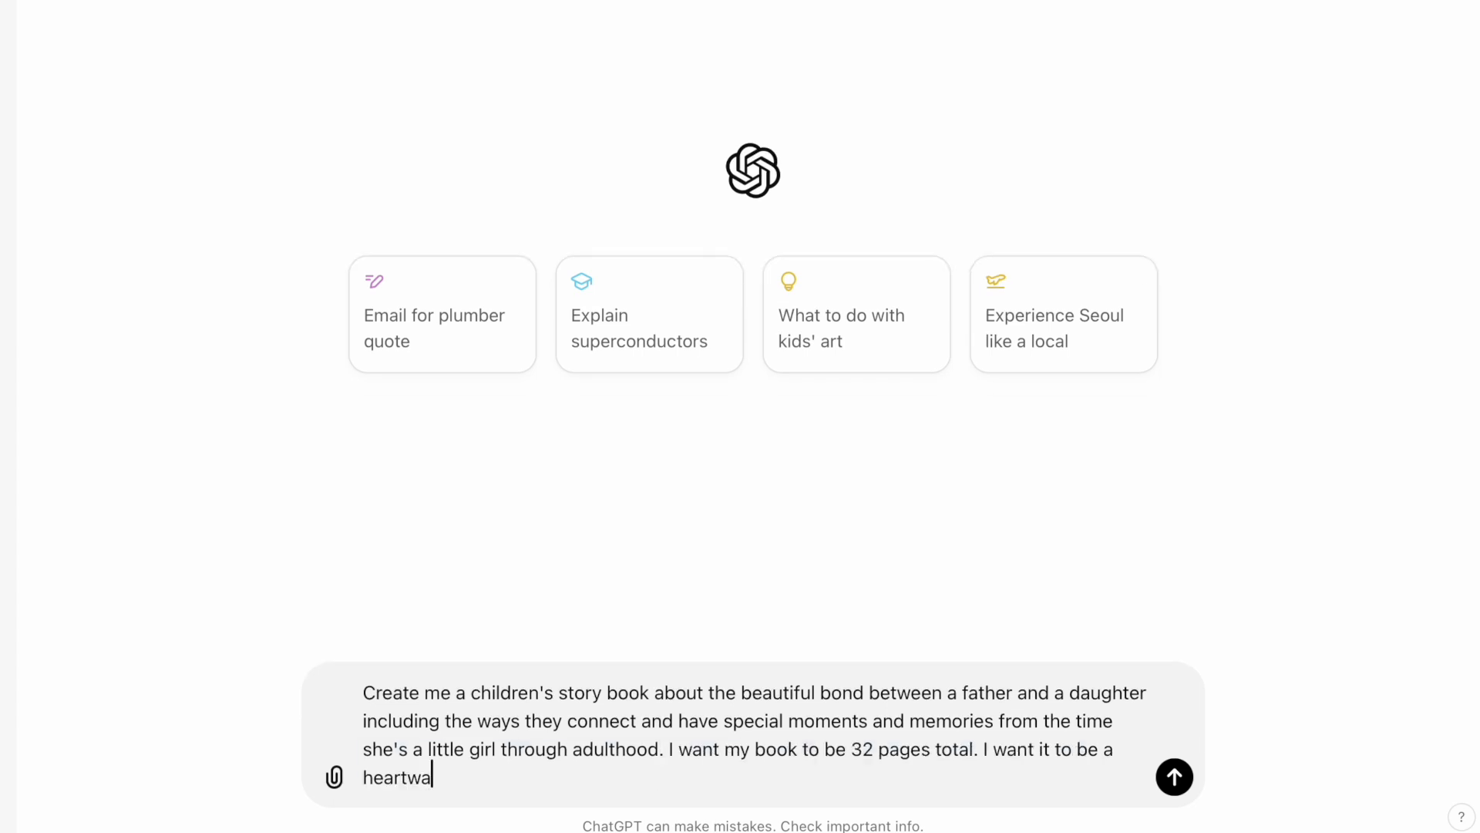
pyautogui.write('rn')
pyautogui.press('BackSpace')
pyautogui.press('BackSpace')
pyautogui.write('rming story')
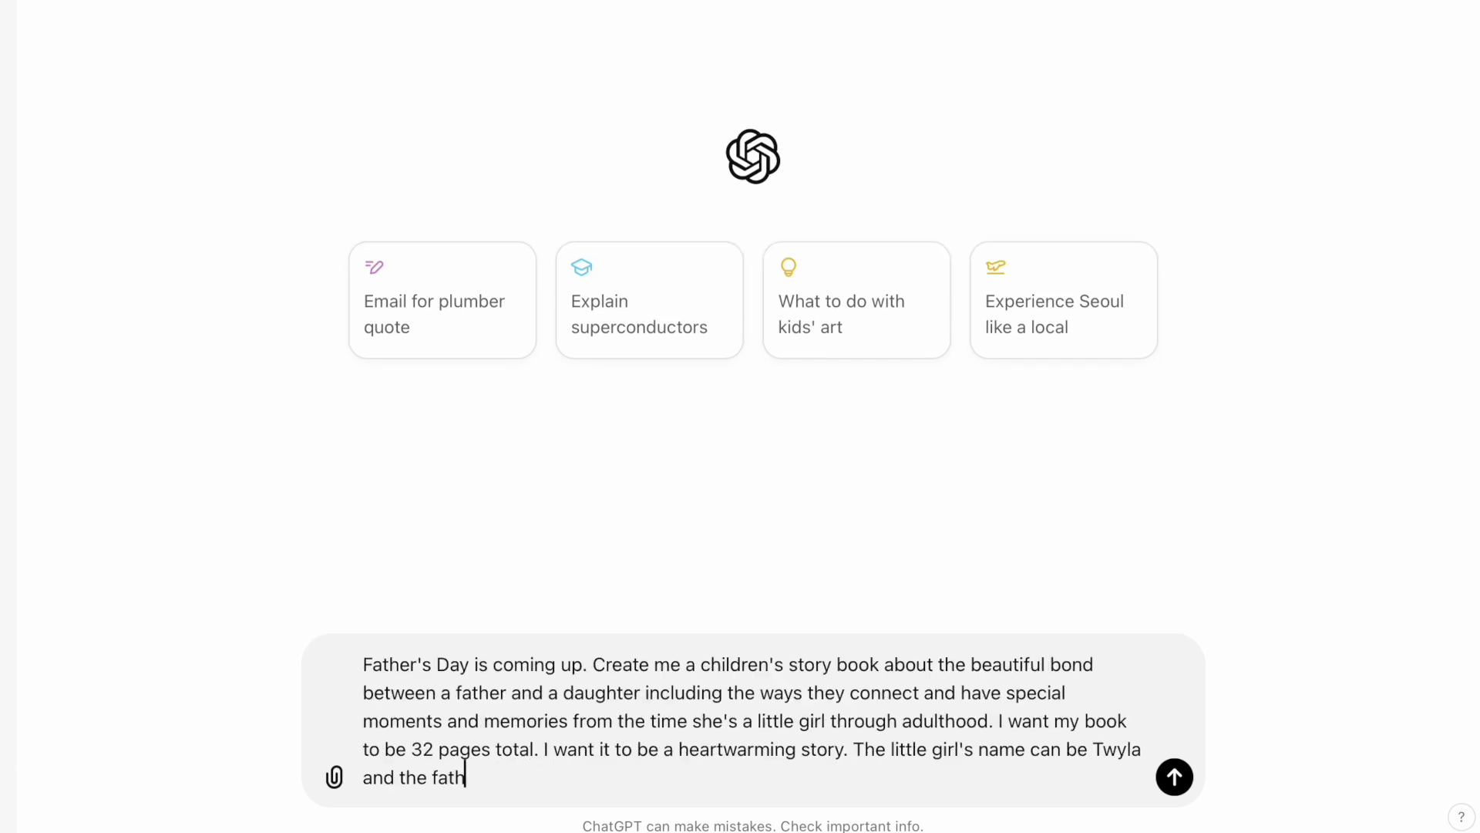
pyautogui.write("er's name can be Cornelius.")
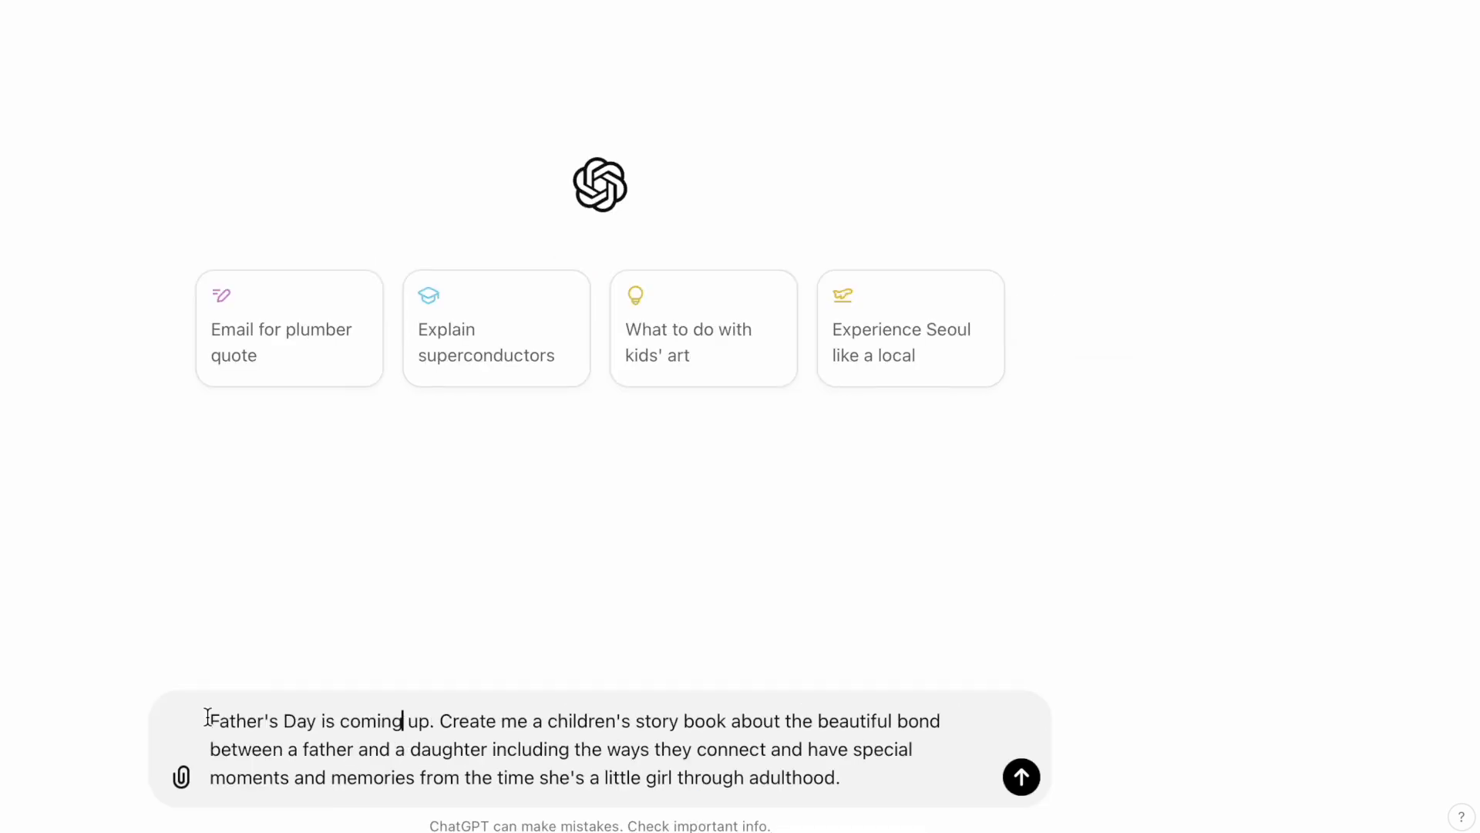
# Step: Complete the story prompt by requesting 32 pages total, a heartwarming story and names for the girl and her father, and submit it
pyautogui.moveTo(436, 720); pyautogui.dragTo(626, 736)
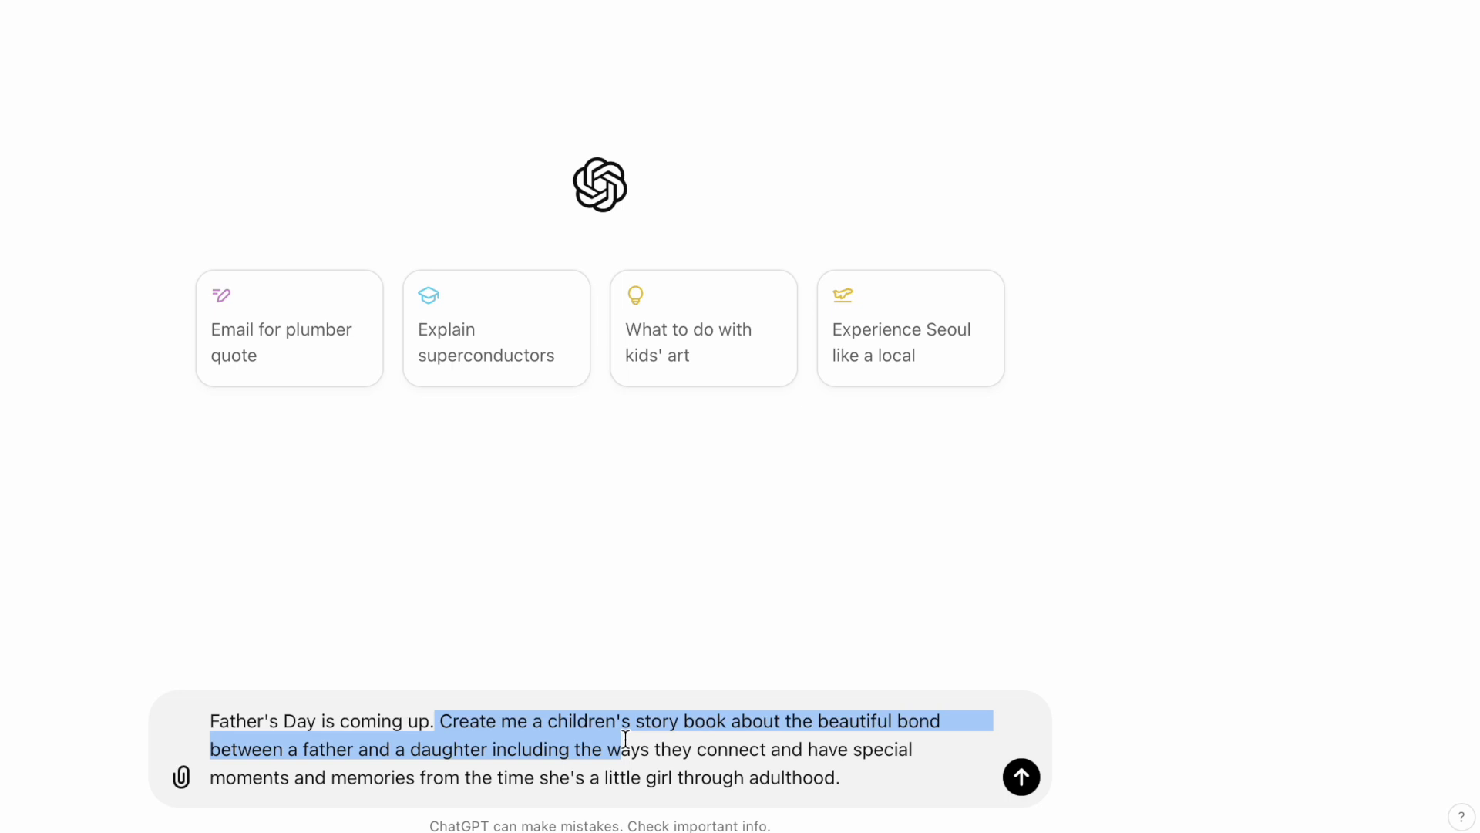
pyautogui.moveTo(625, 739); pyautogui.dragTo(879, 771)
pyautogui.click(722, 745)
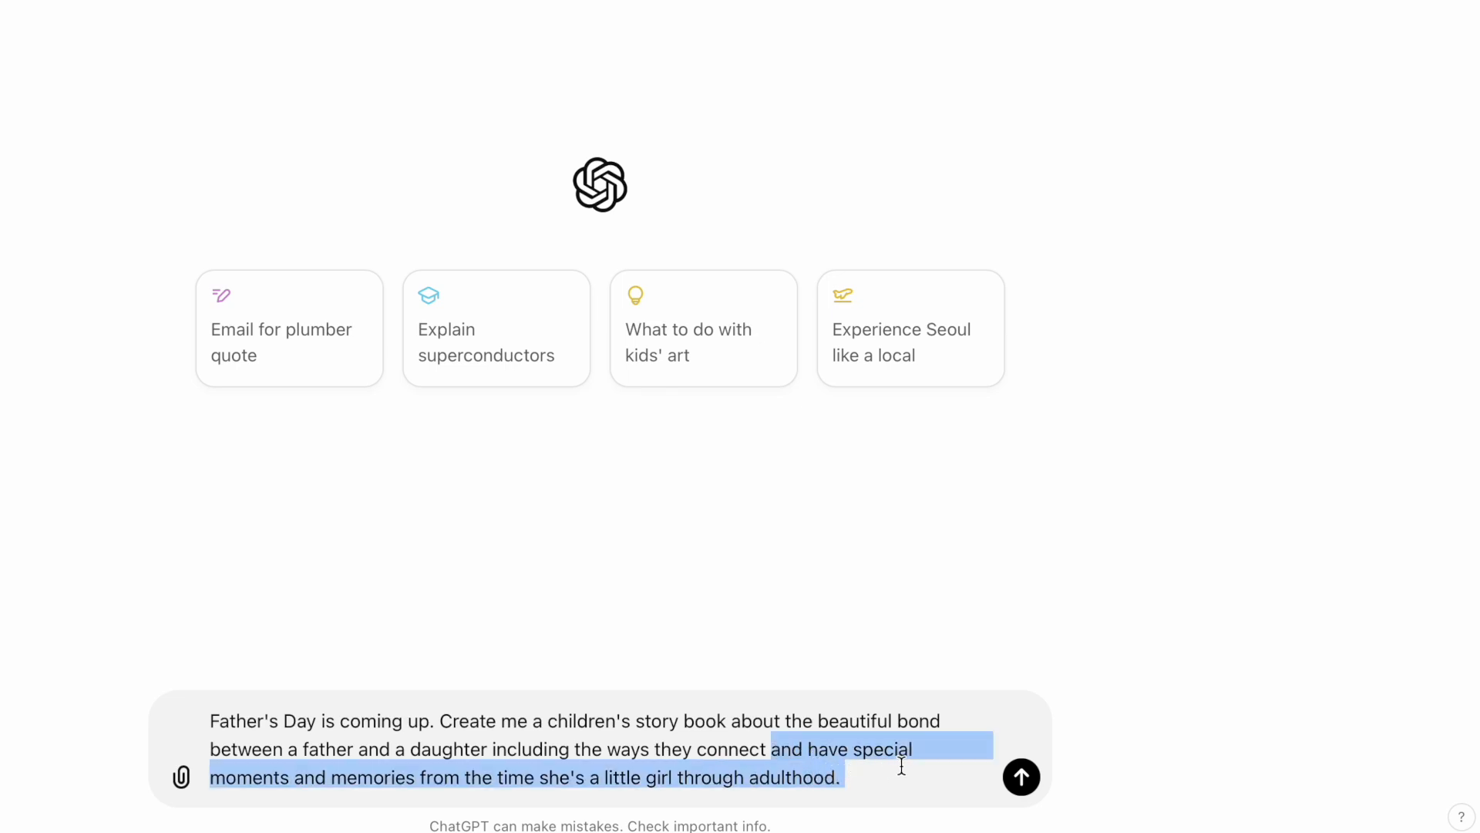
pyautogui.click(901, 766)
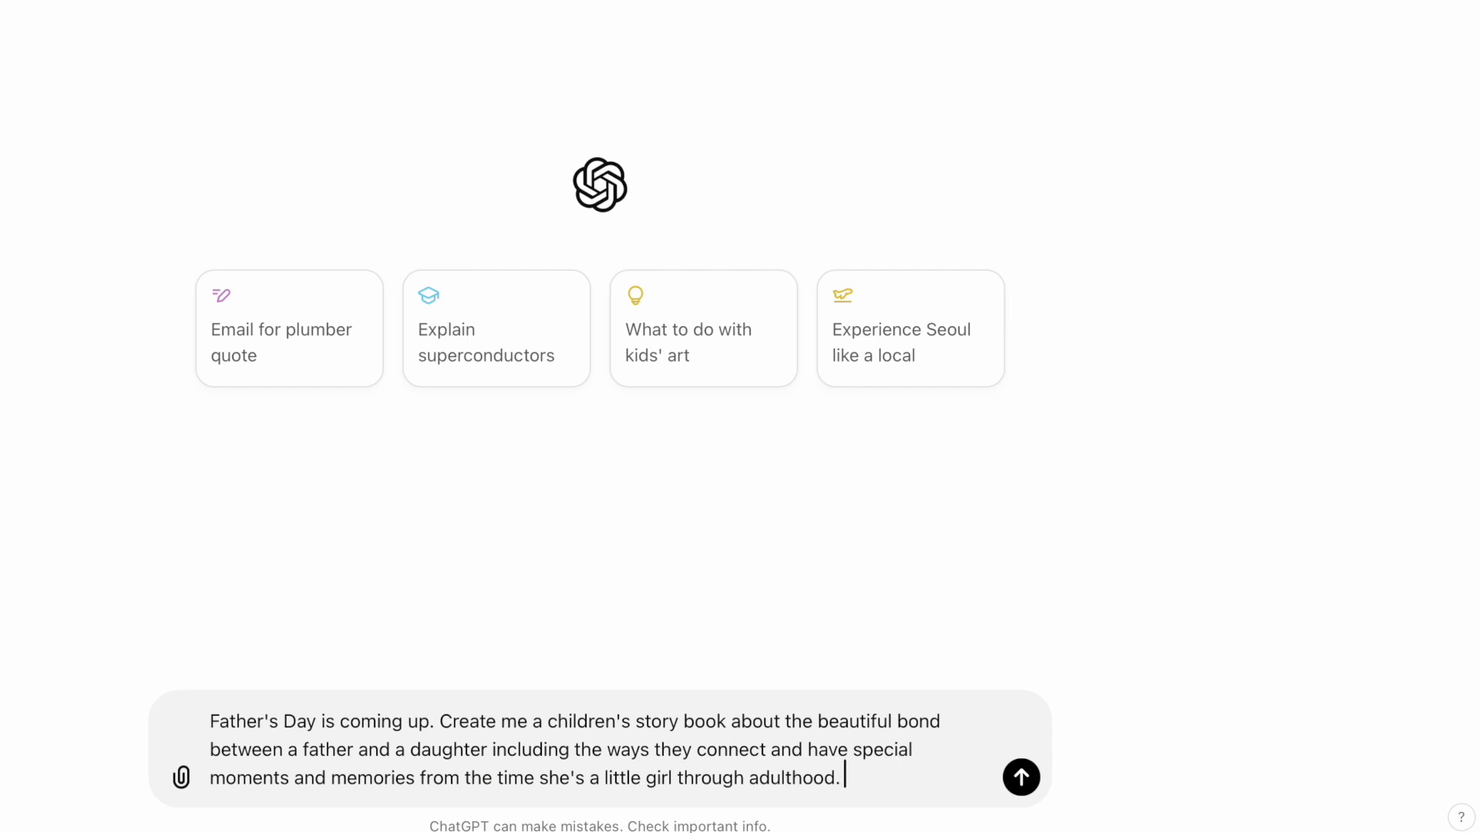
pyautogui.write("I want my book to be 32 pages total. I want it to be a heartwarming story. The little girl's name can be Twyla and the father's name can be Cornelius.")
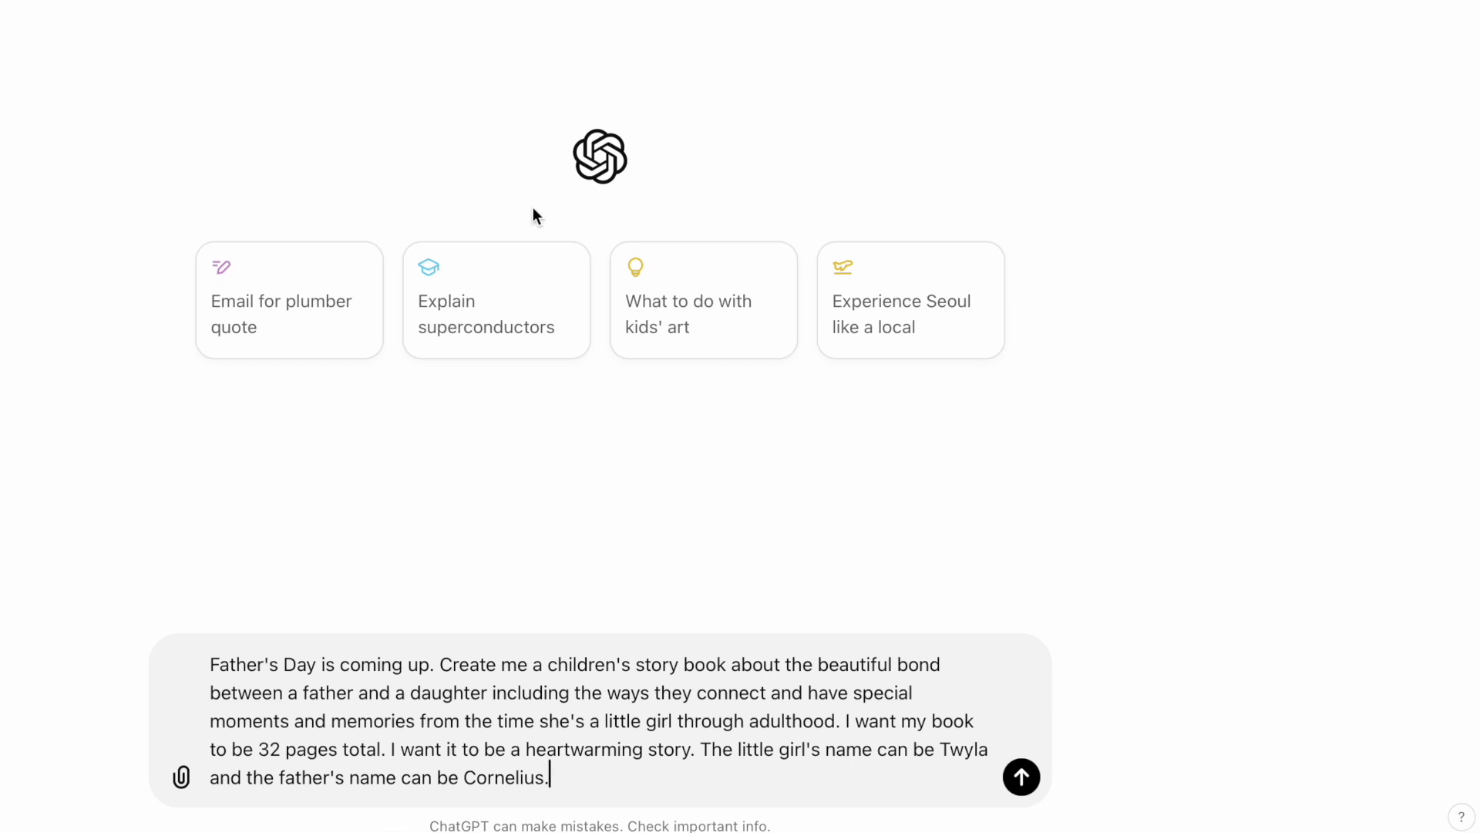
pyautogui.press('Return')
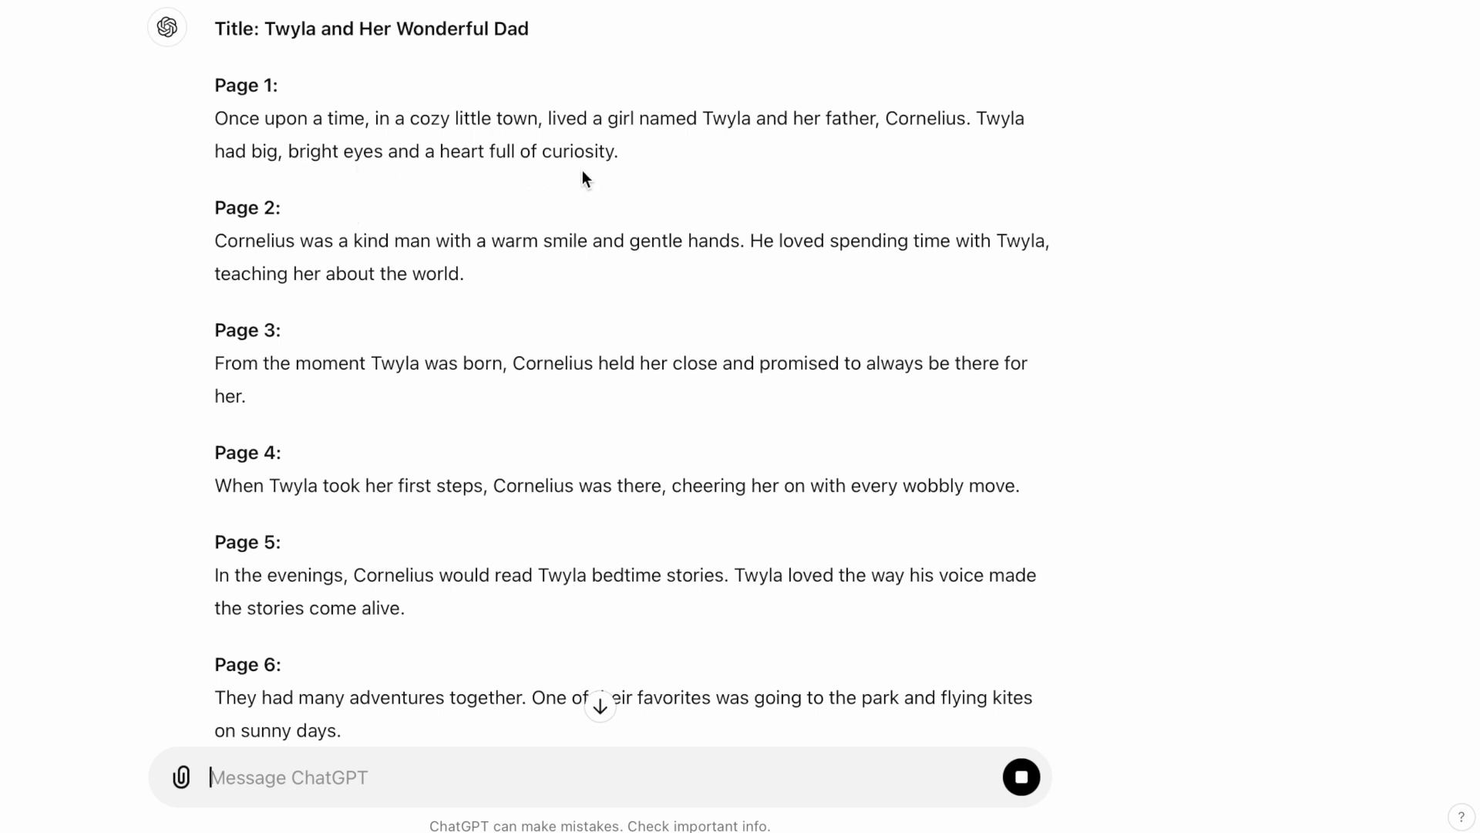
# Step: Read through the generated story page by page to its end and review the opening pages again
pyautogui.scroll(-5, 585, 176)
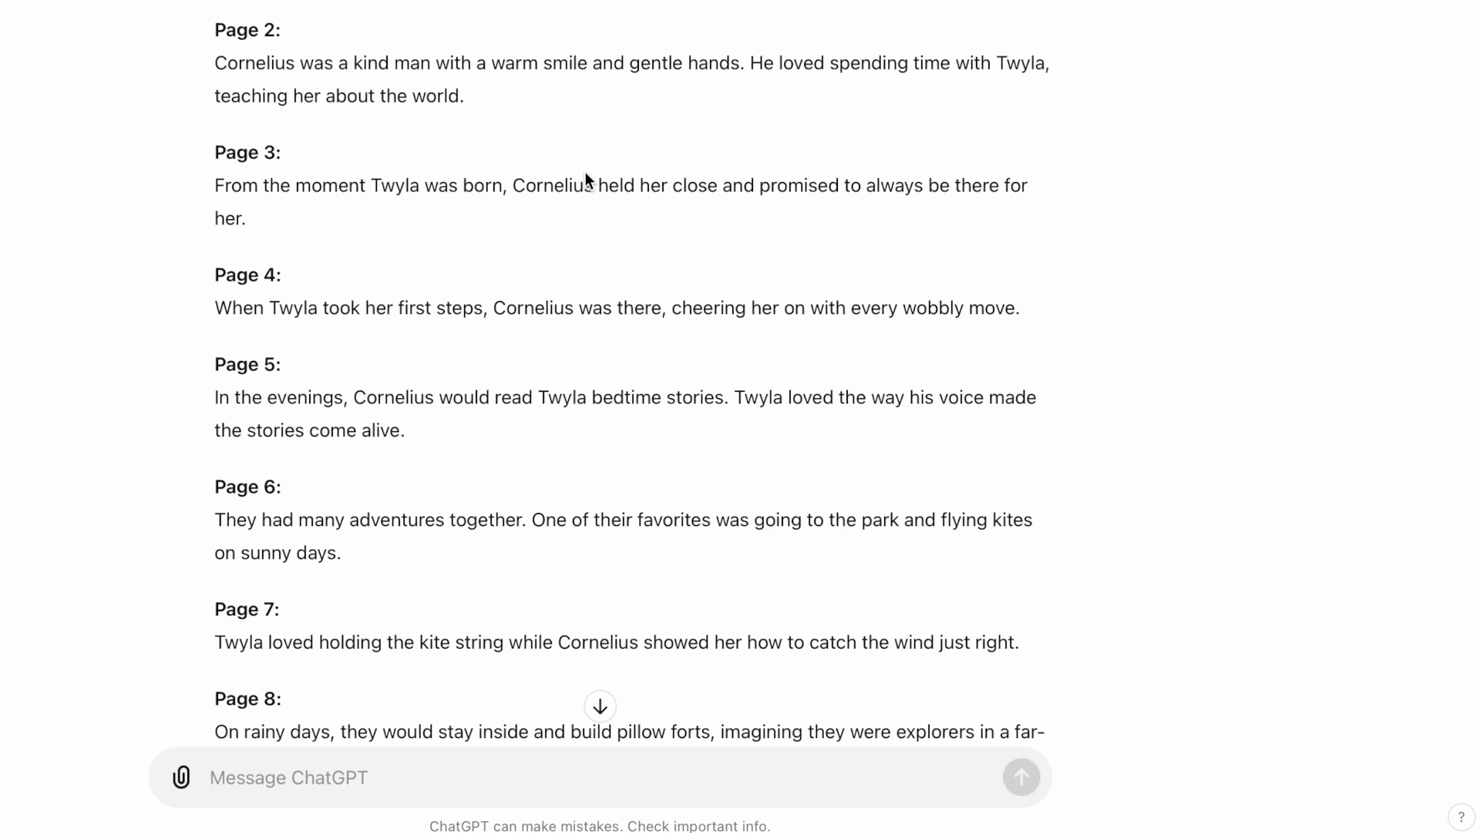
pyautogui.scroll(-3, 586, 176)
pyautogui.scroll(-2, 585, 181)
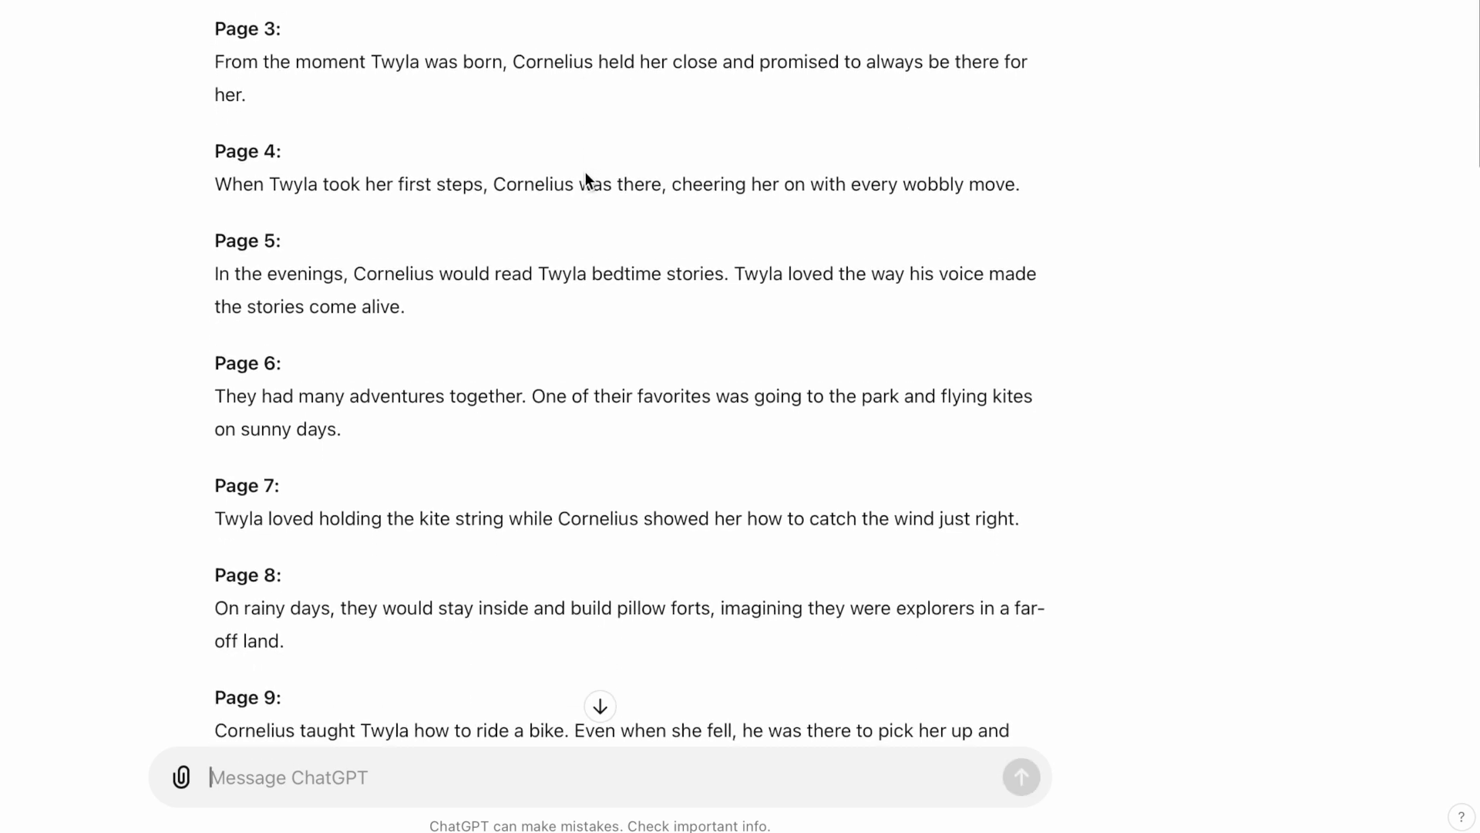
pyautogui.scroll(-3, 585, 180)
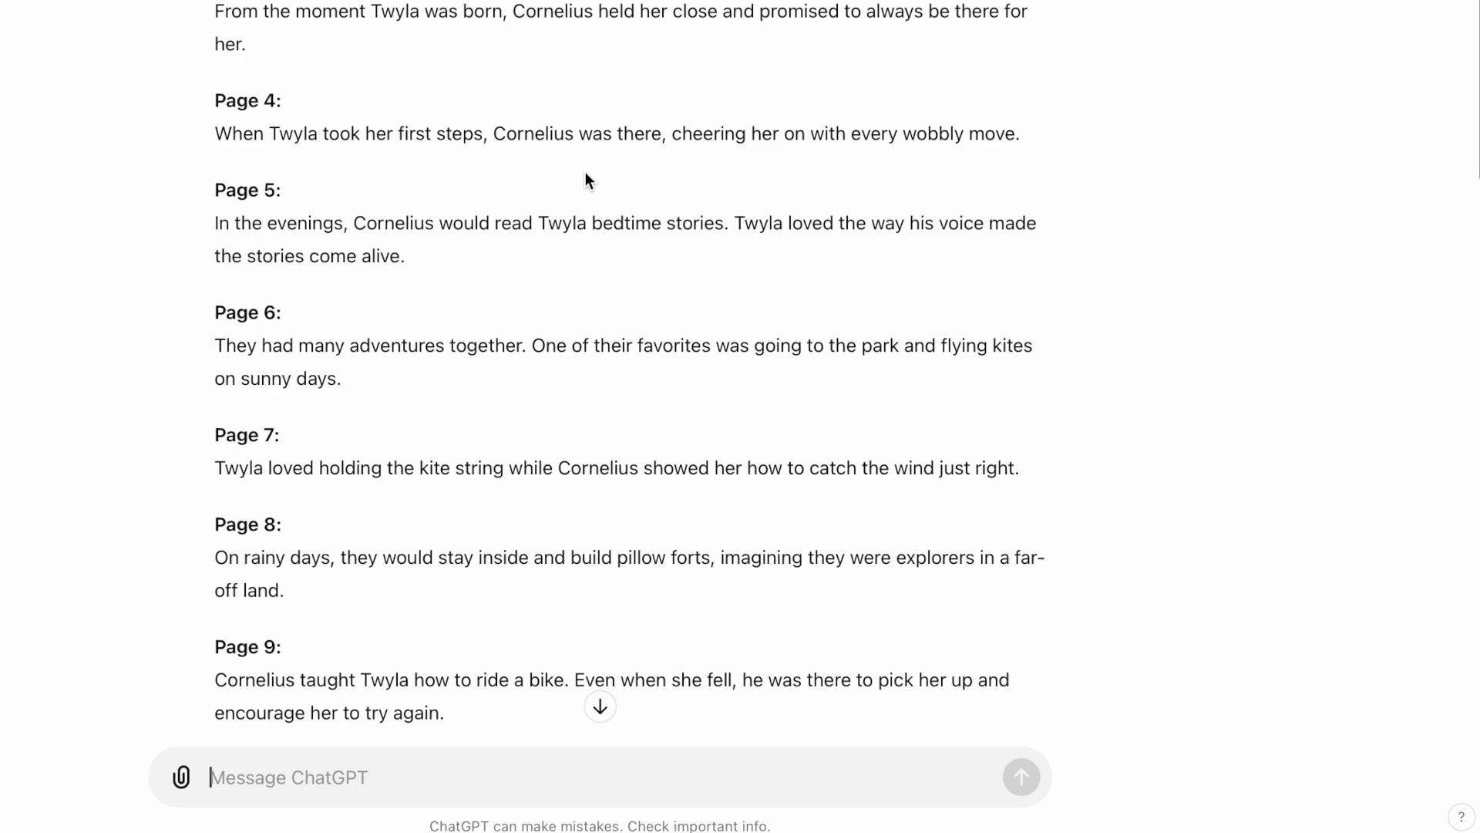
pyautogui.scroll(-20, 585, 179)
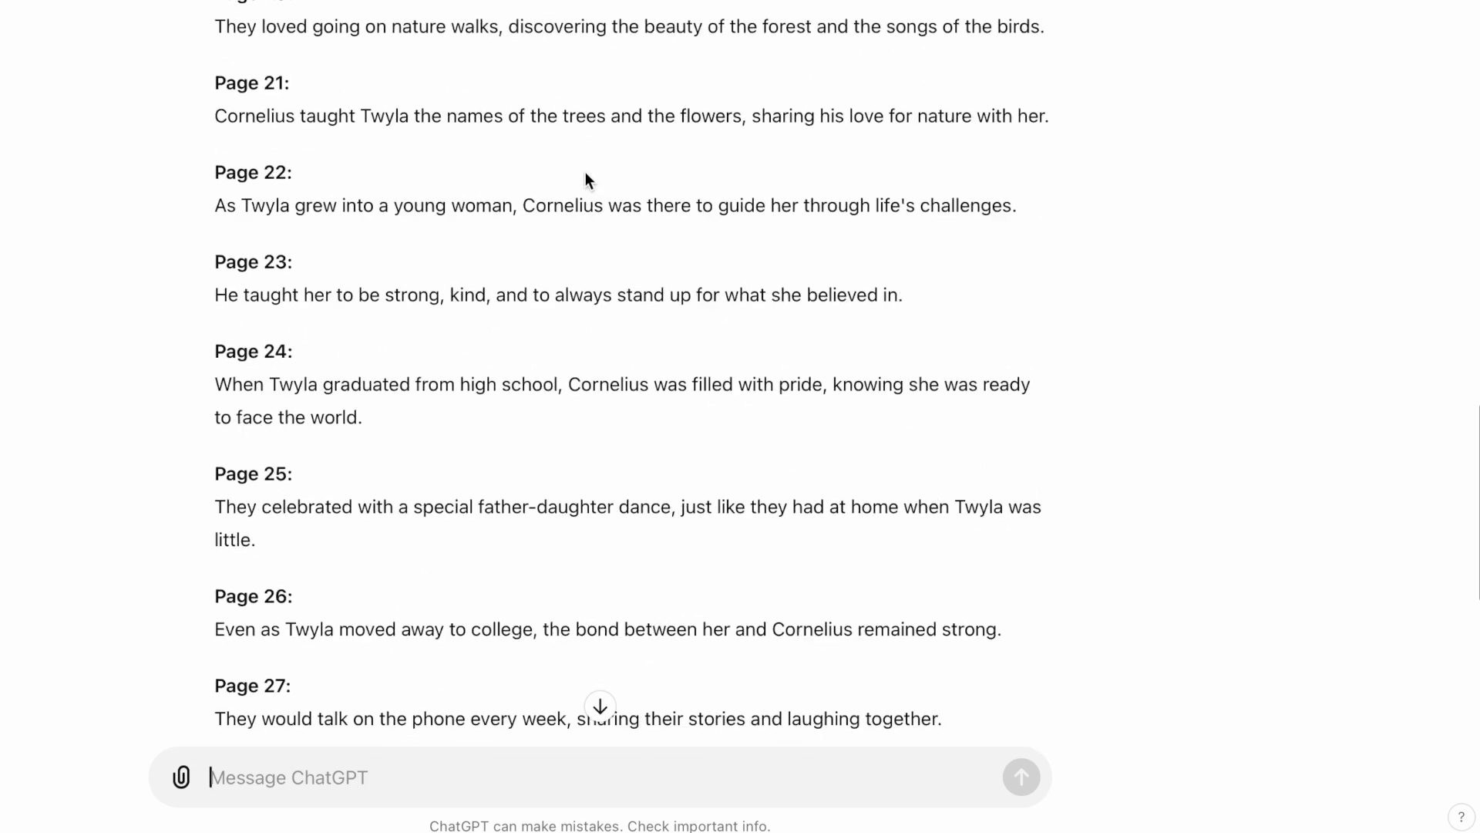
pyautogui.scroll(20, 586, 179)
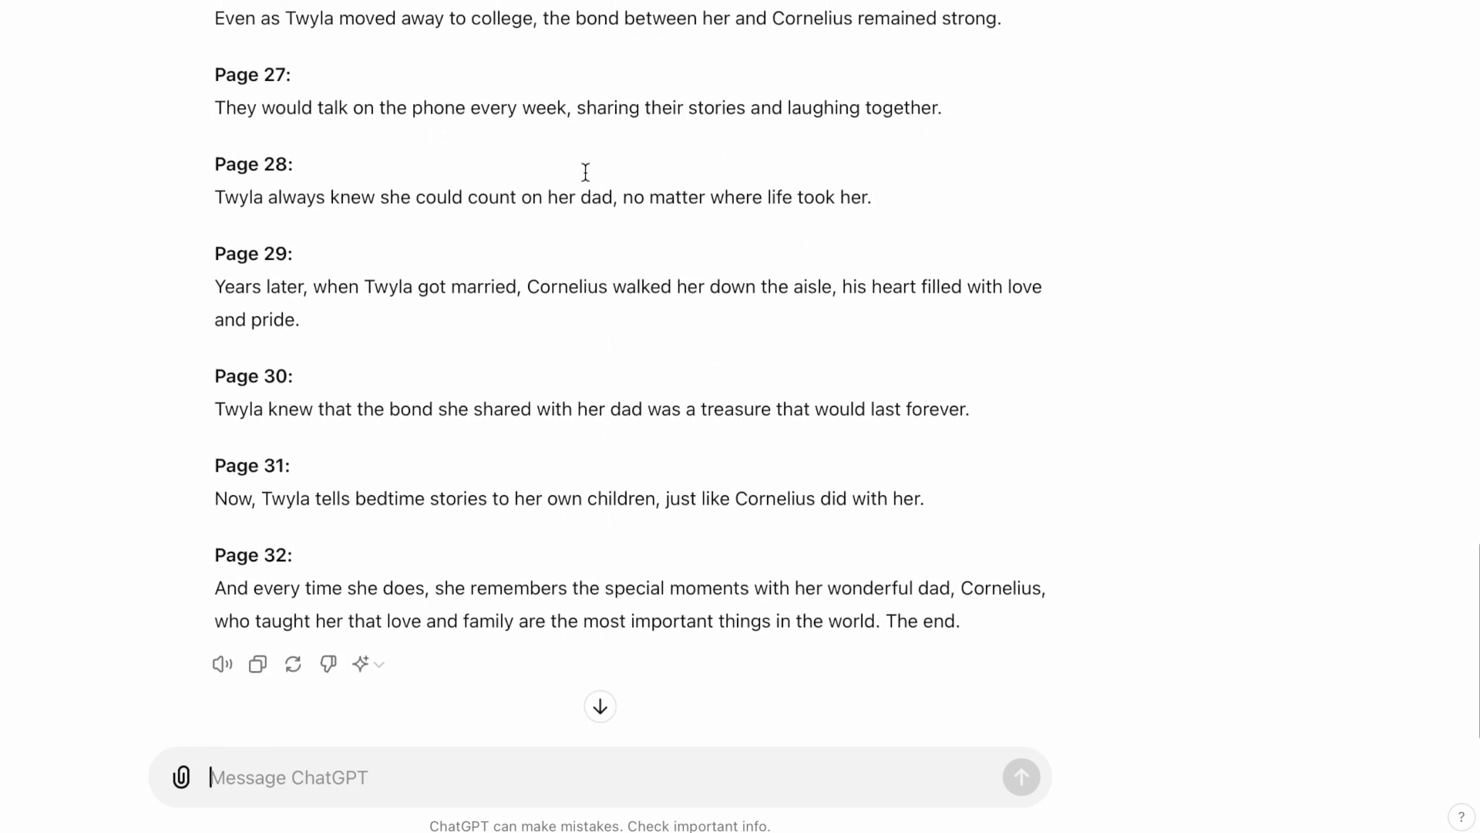
pyautogui.scroll(10, 585, 179)
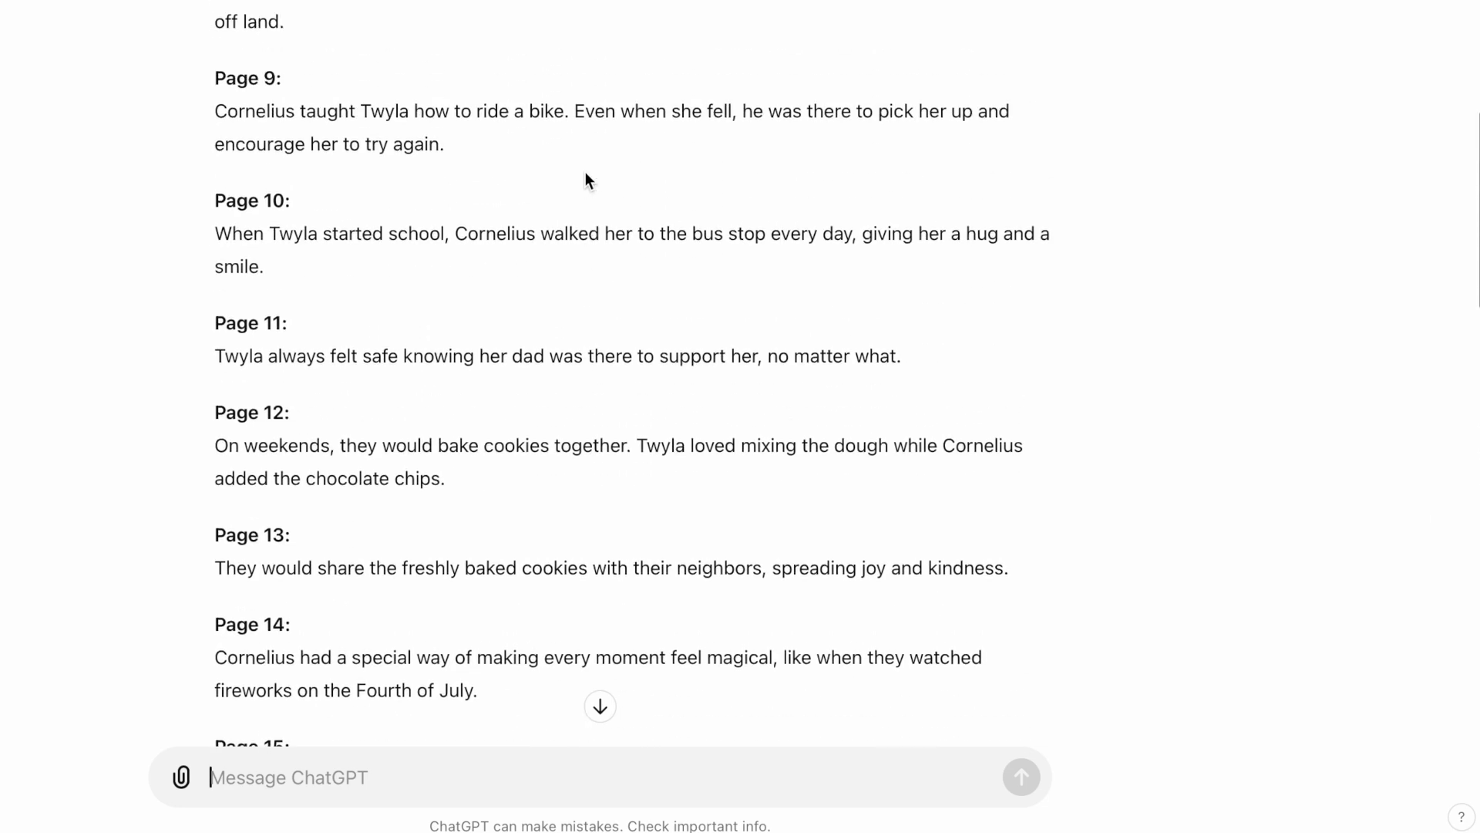
pyautogui.scroll(5, 586, 179)
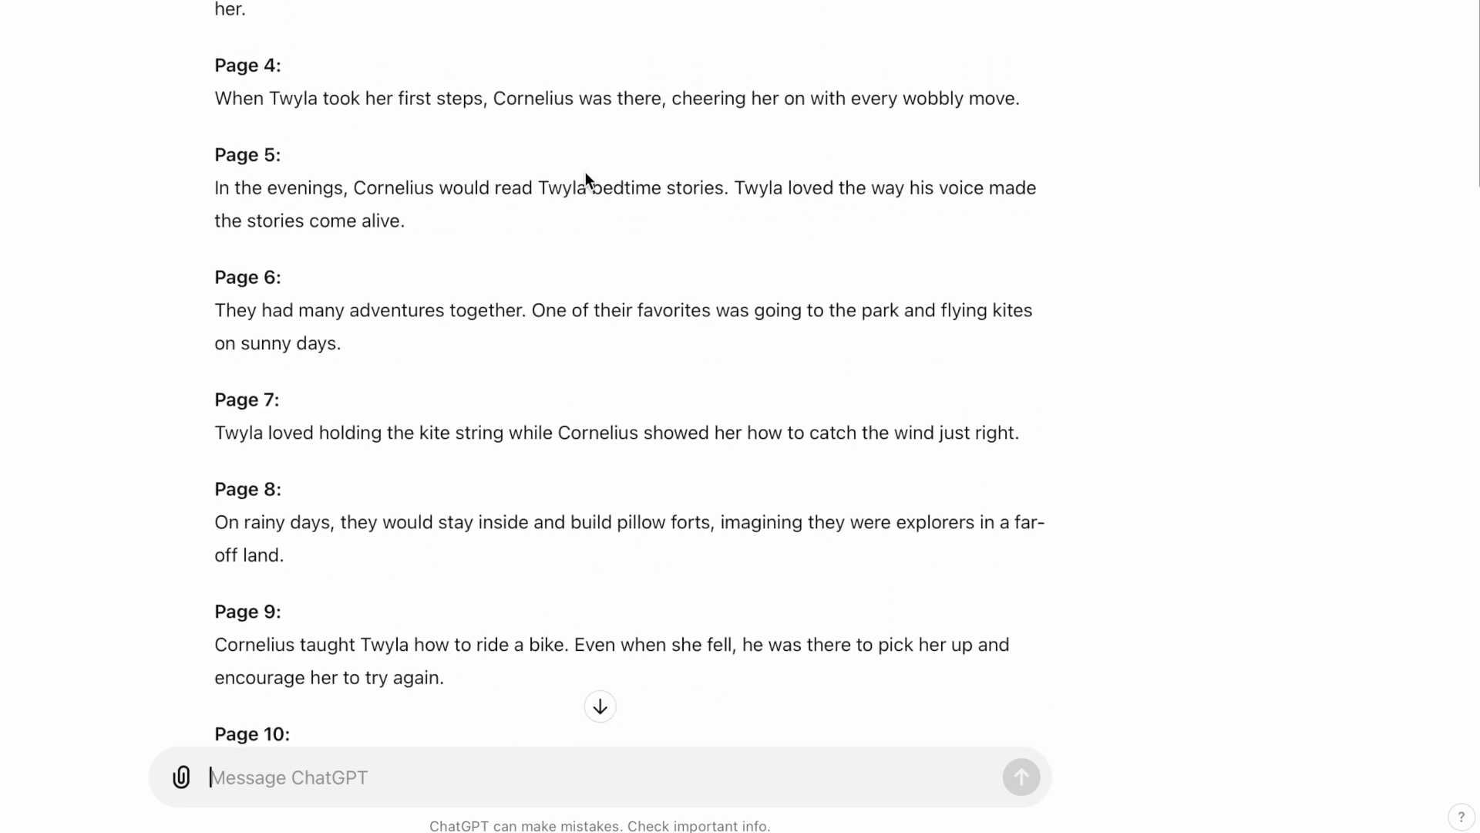
pyautogui.scroll(2, 585, 179)
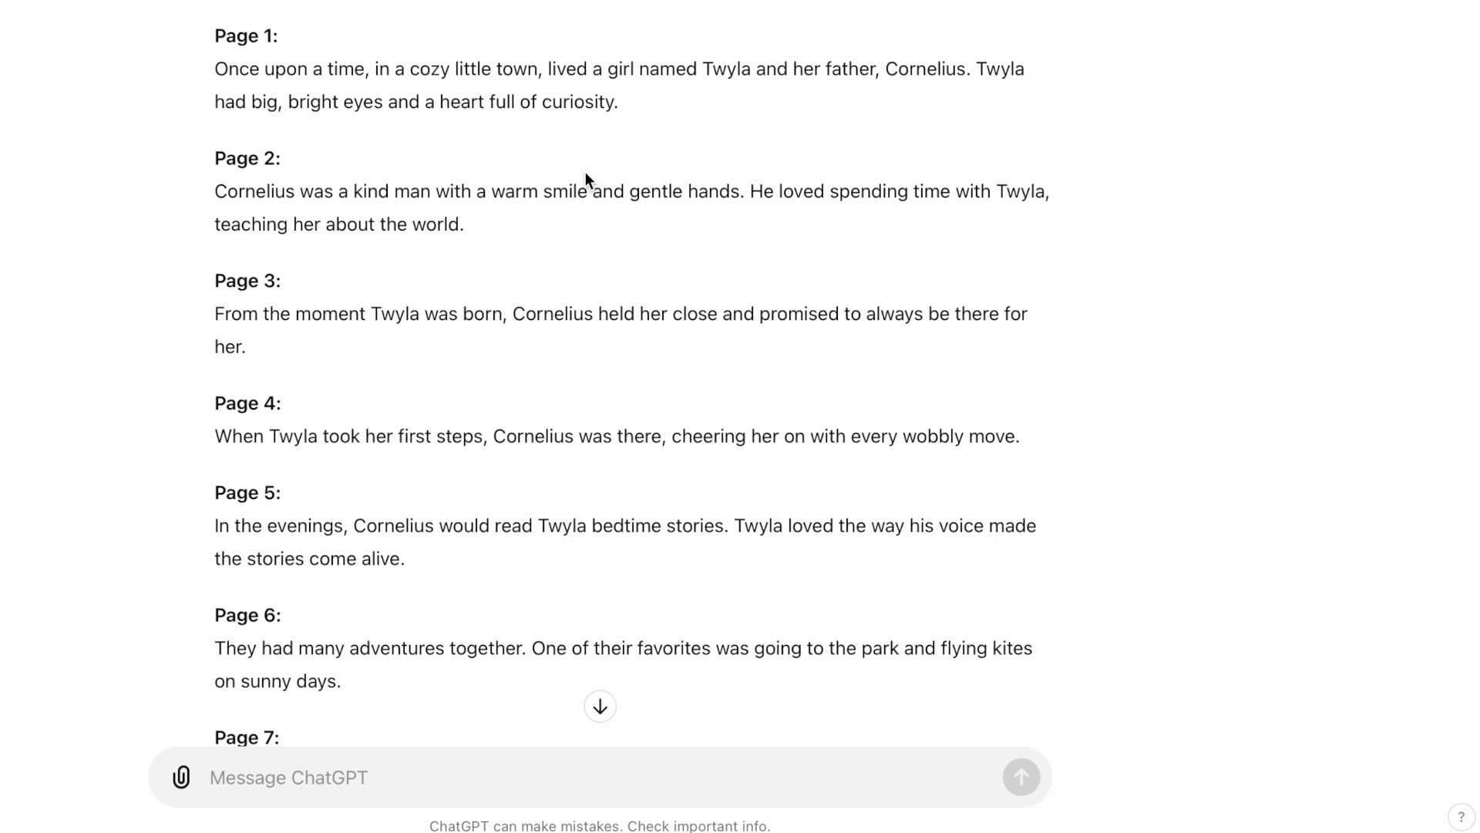
pyautogui.scroll(-1, 585, 176)
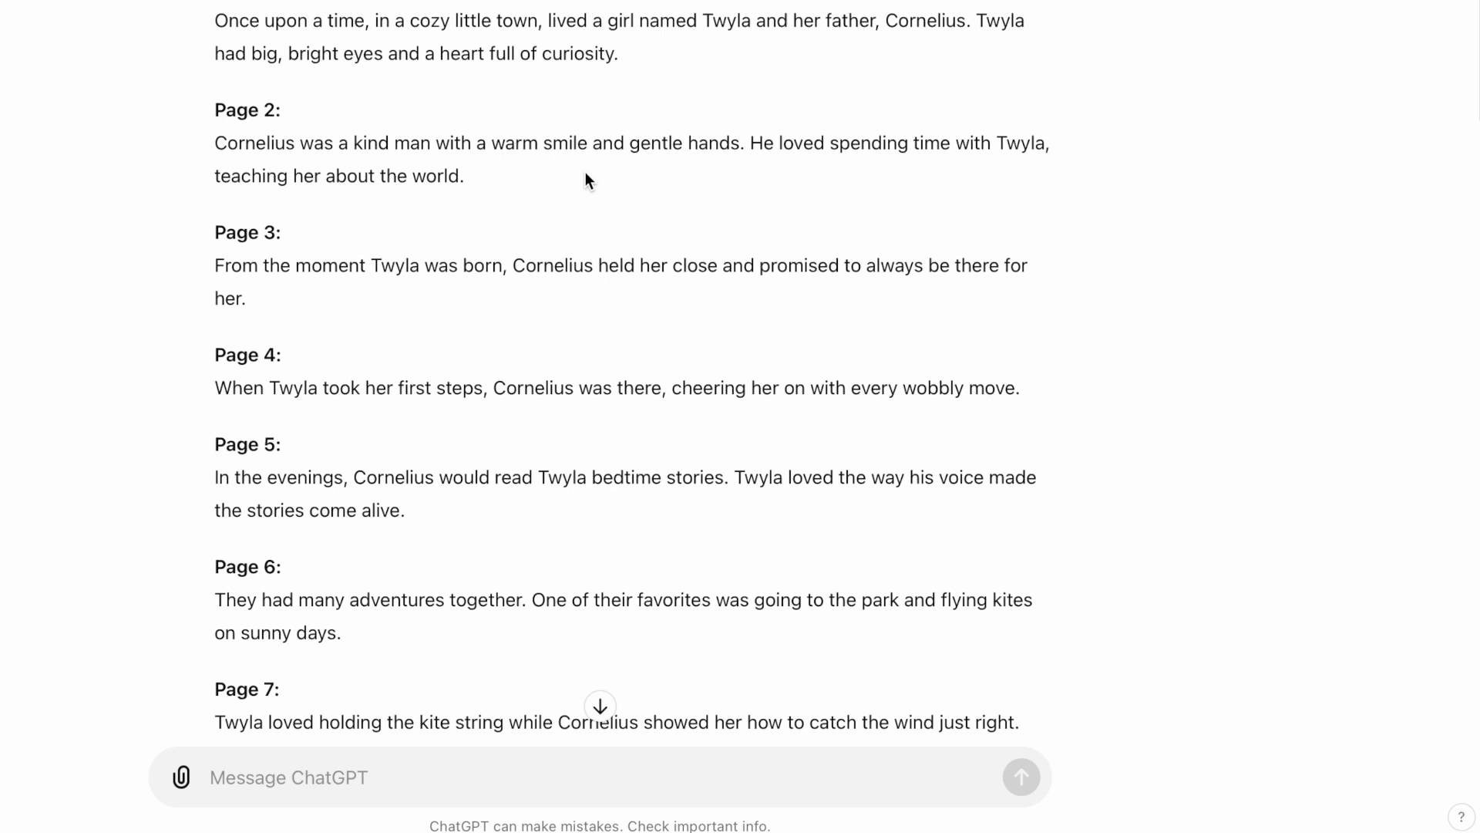
pyautogui.scroll(-1, 585, 173)
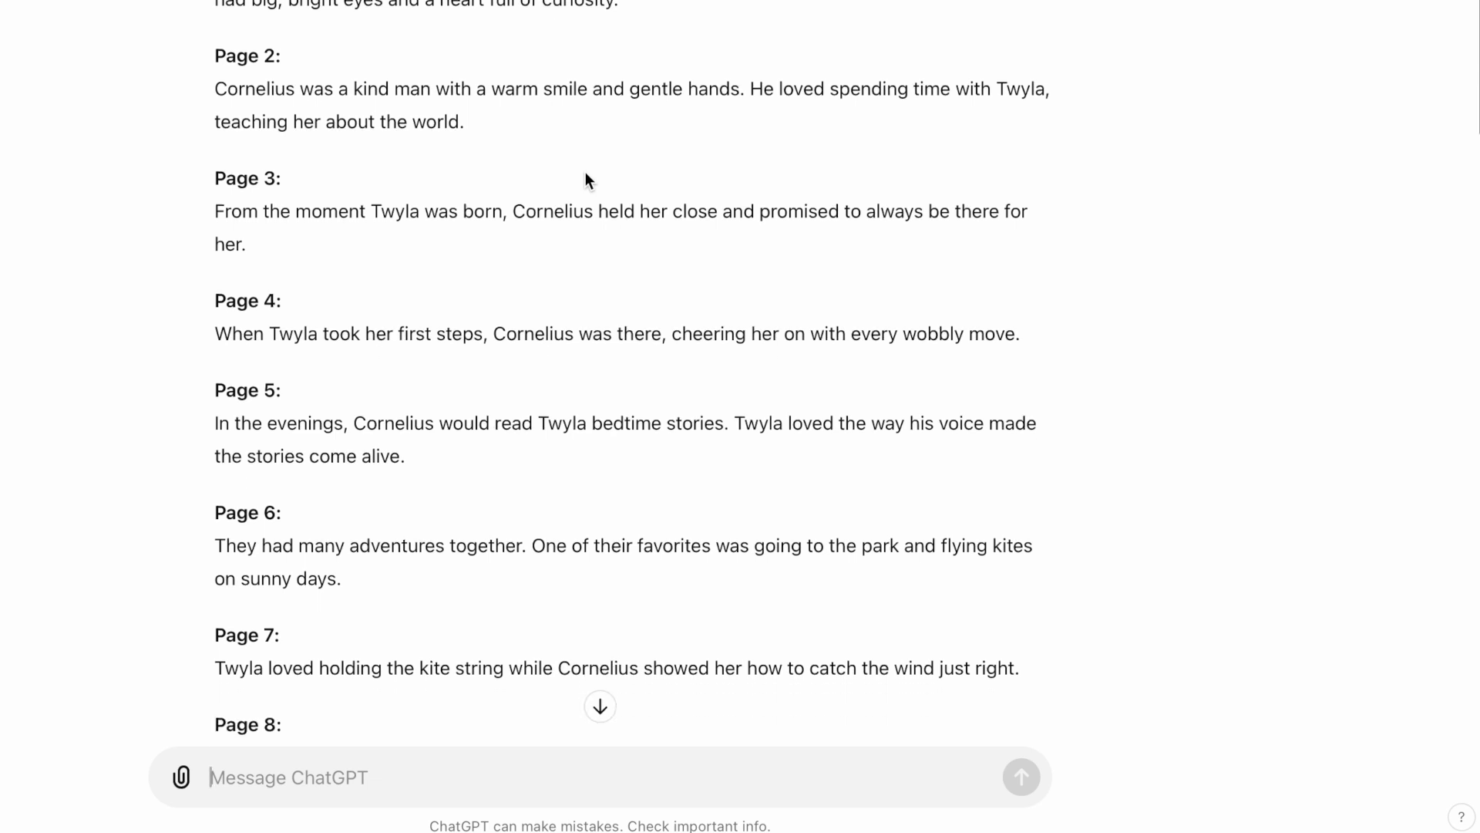
pyautogui.scroll(-3, 585, 173)
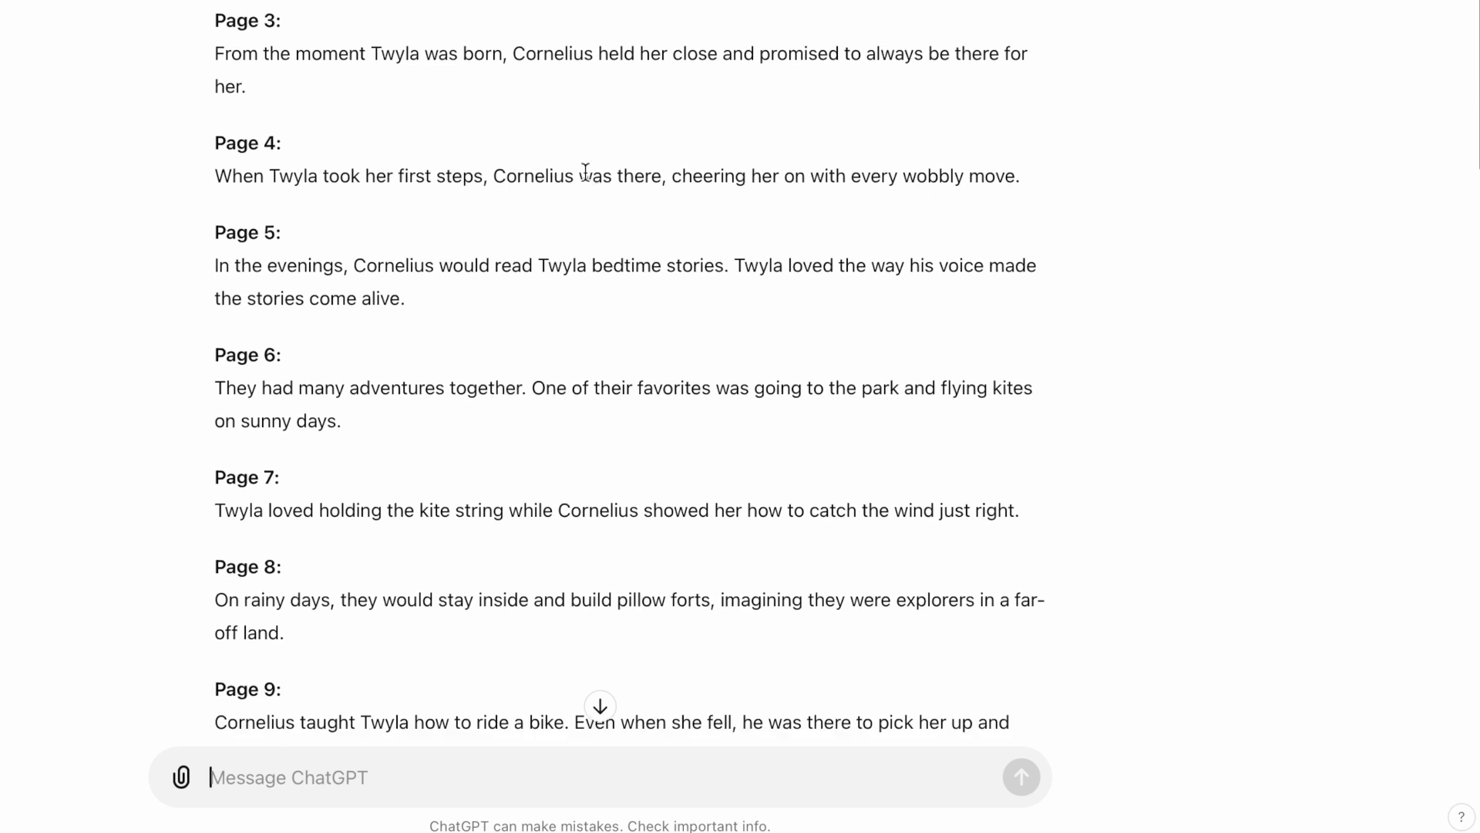
pyautogui.scroll(-1, 585, 173)
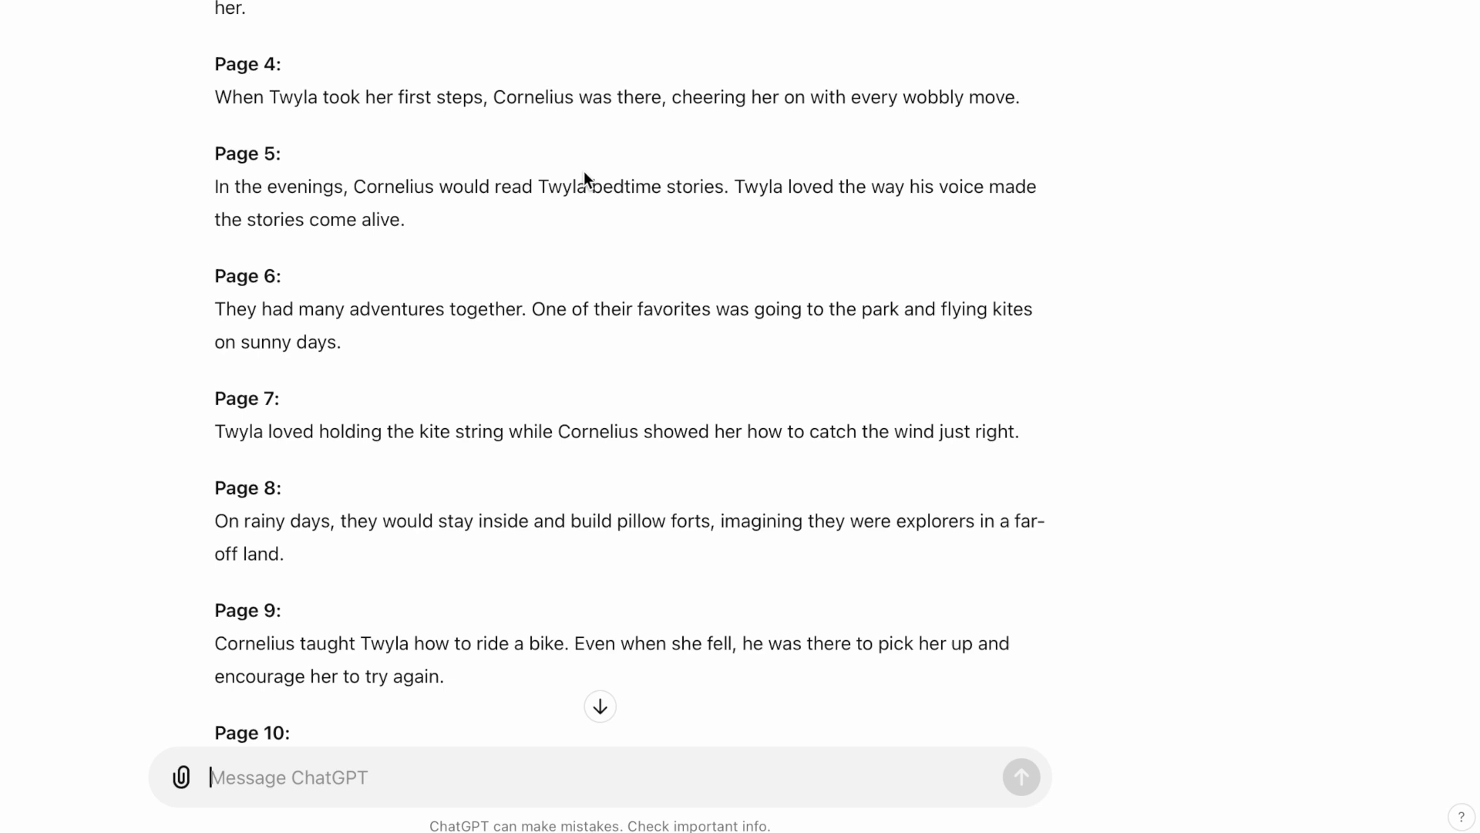
pyautogui.scroll(-1, 584, 174)
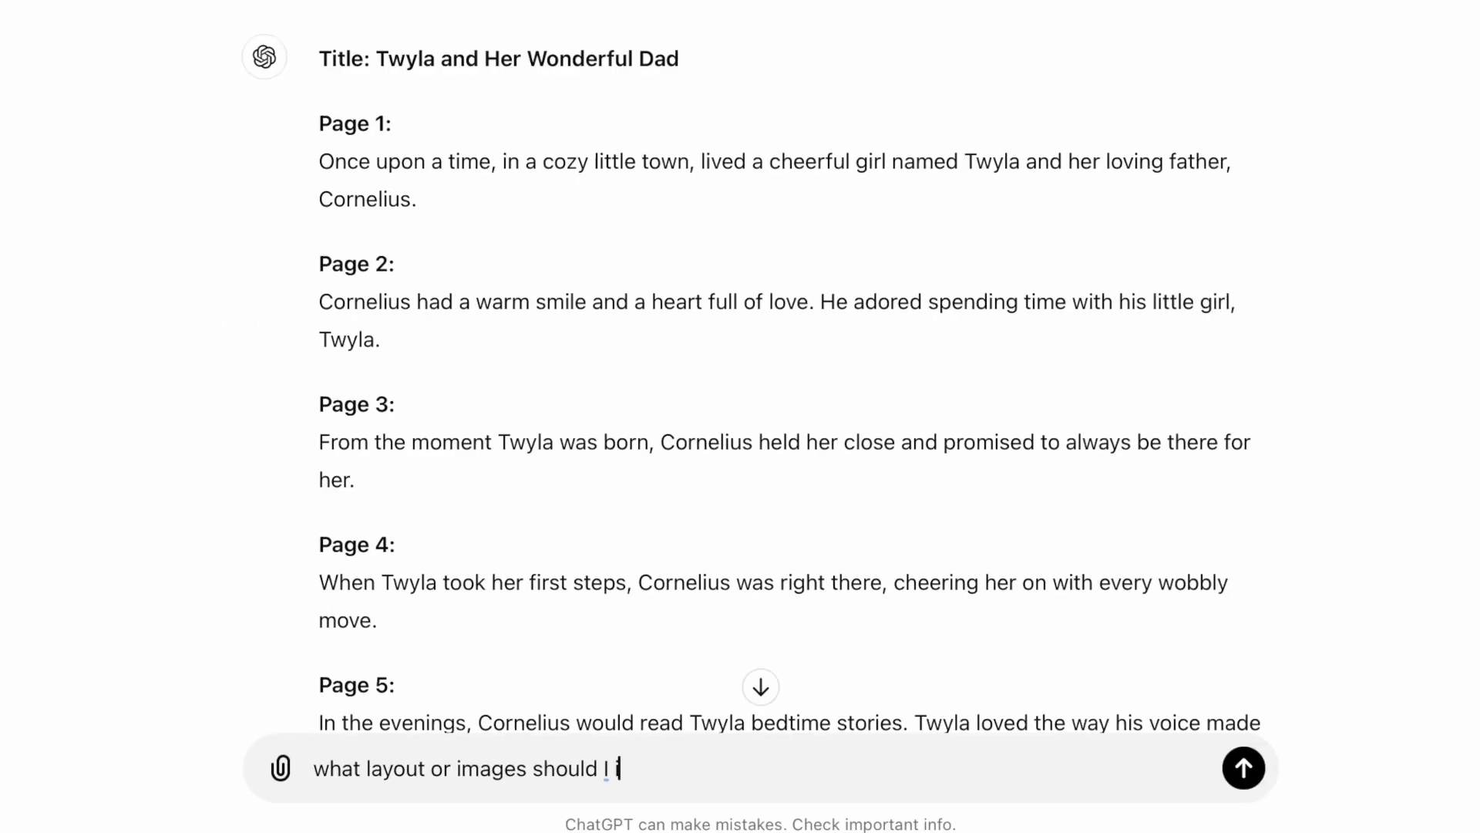
# Step: Ask "what layout or images should I include on each page?" and look over the suggested illustration prompts
pyautogui.write('includ')
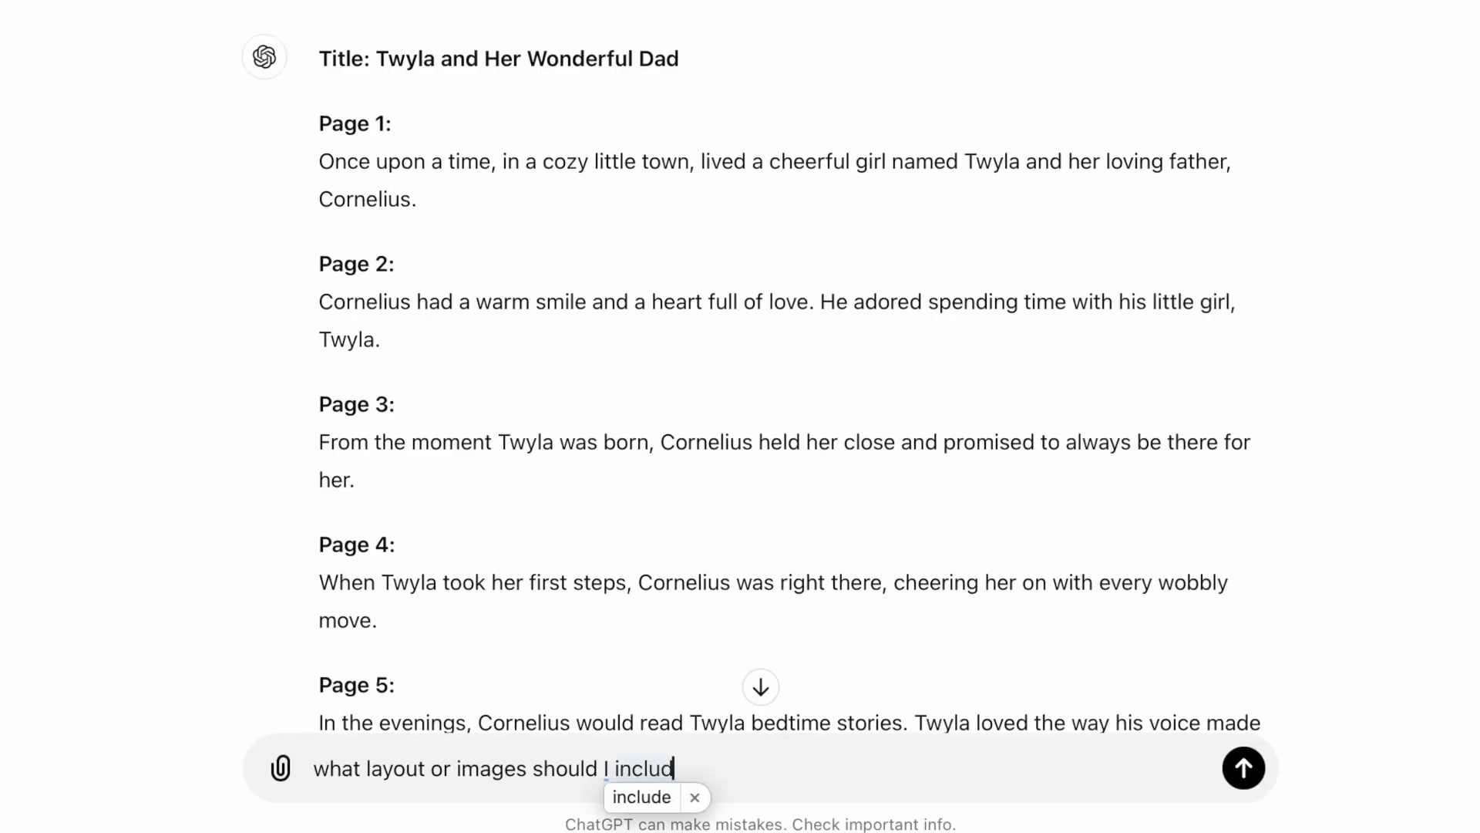
pyautogui.write('e on each page?')
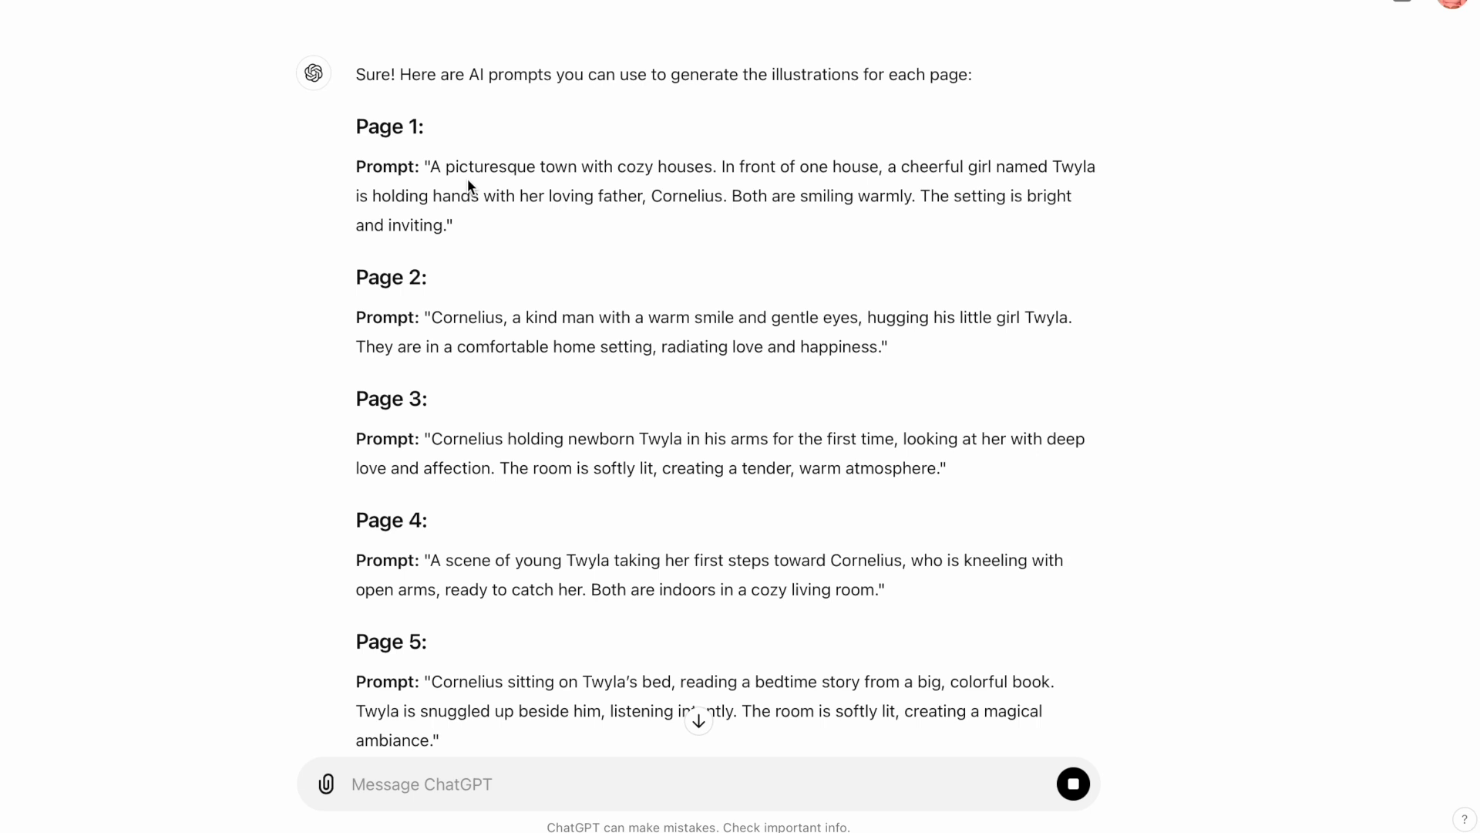
pyautogui.scroll(-1, 607, 261)
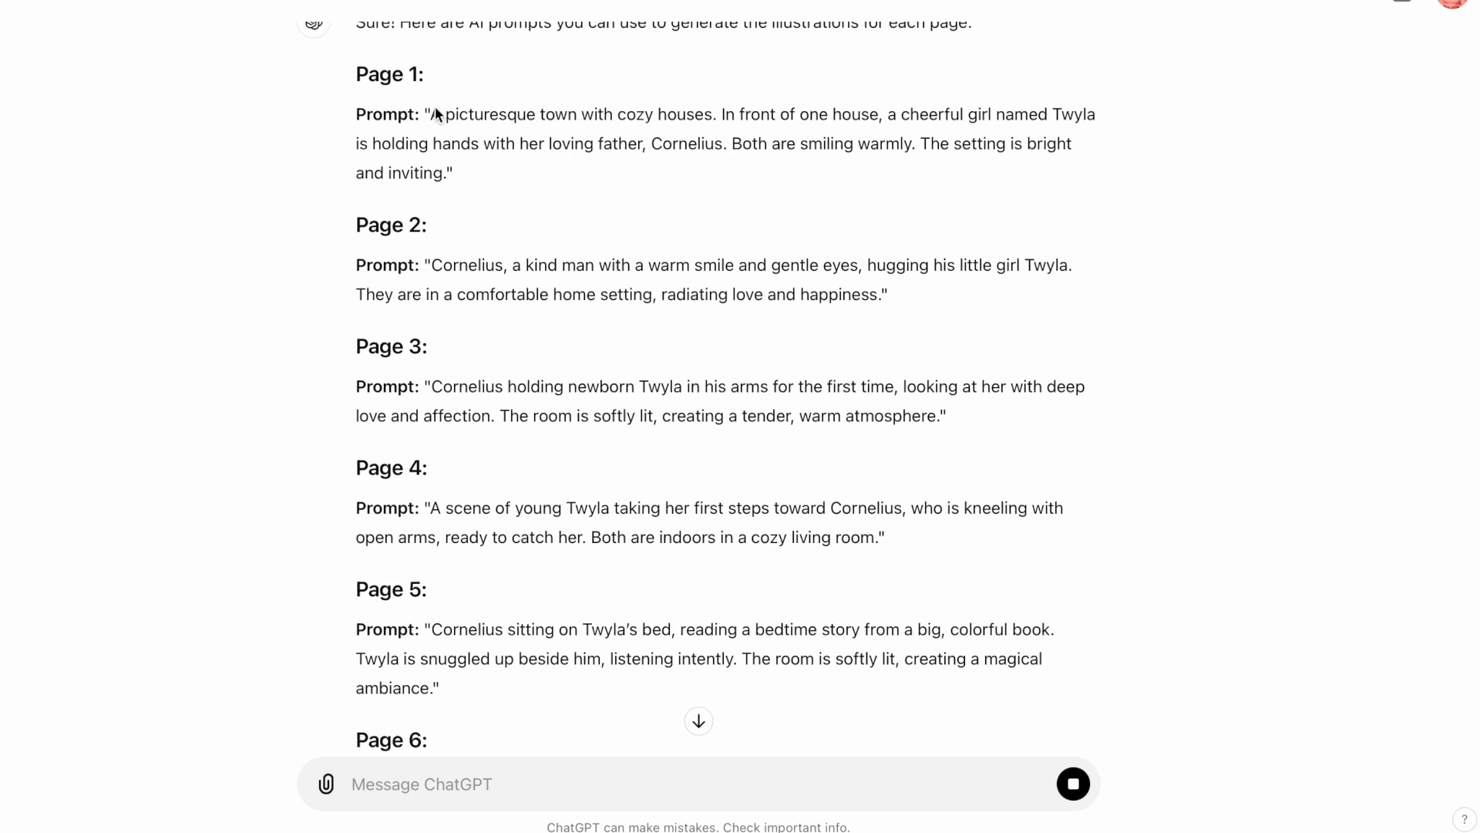
# Step: Copy the Page 1 illustration prompt from ChatGPT and submit it to the Midjourney Bot in Discord with the /imagine command
pyautogui.moveTo(436, 112); pyautogui.dragTo(447, 170)
pyautogui.press('super+c')
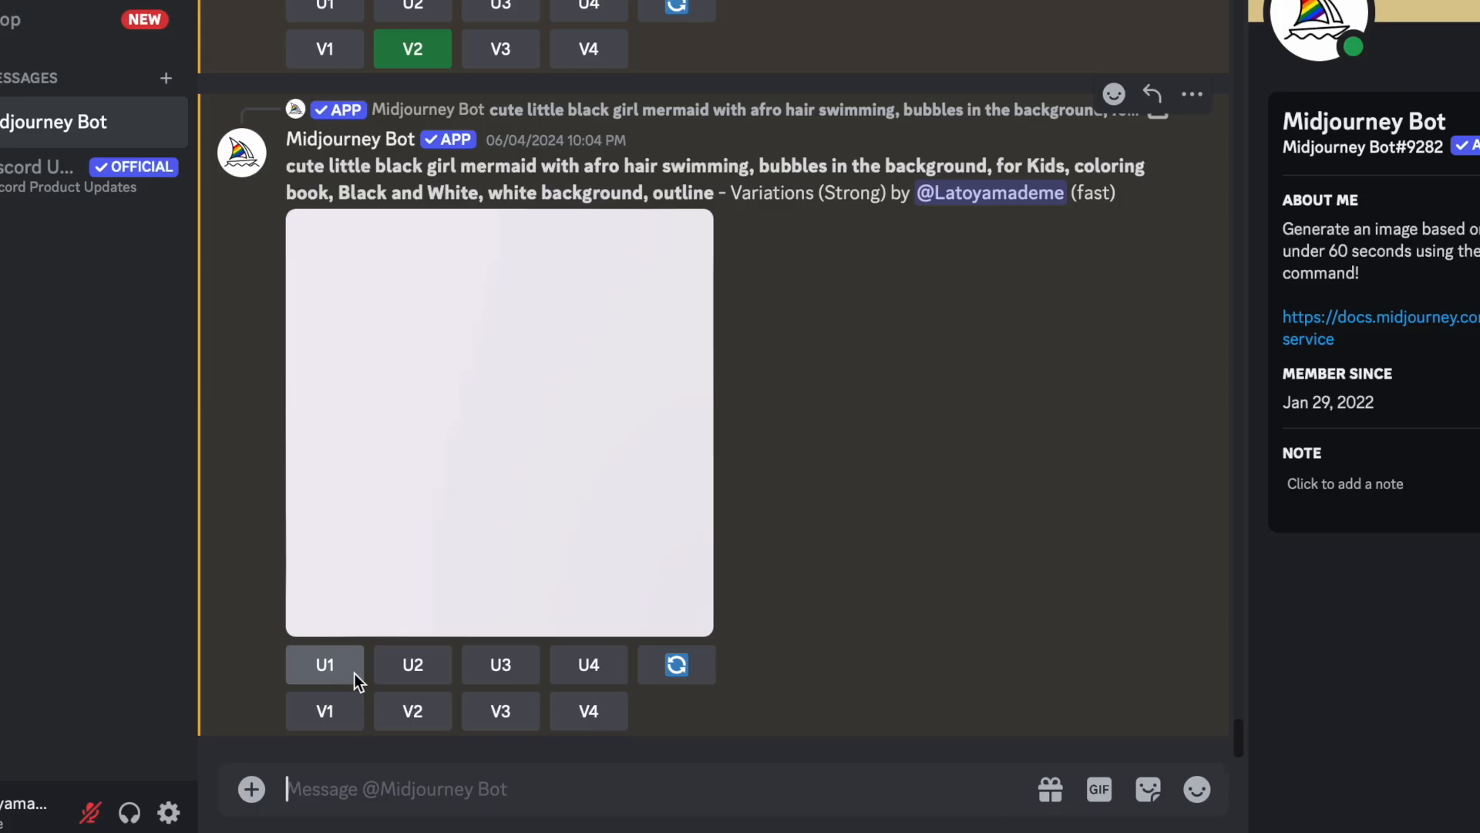
pyautogui.write('/')
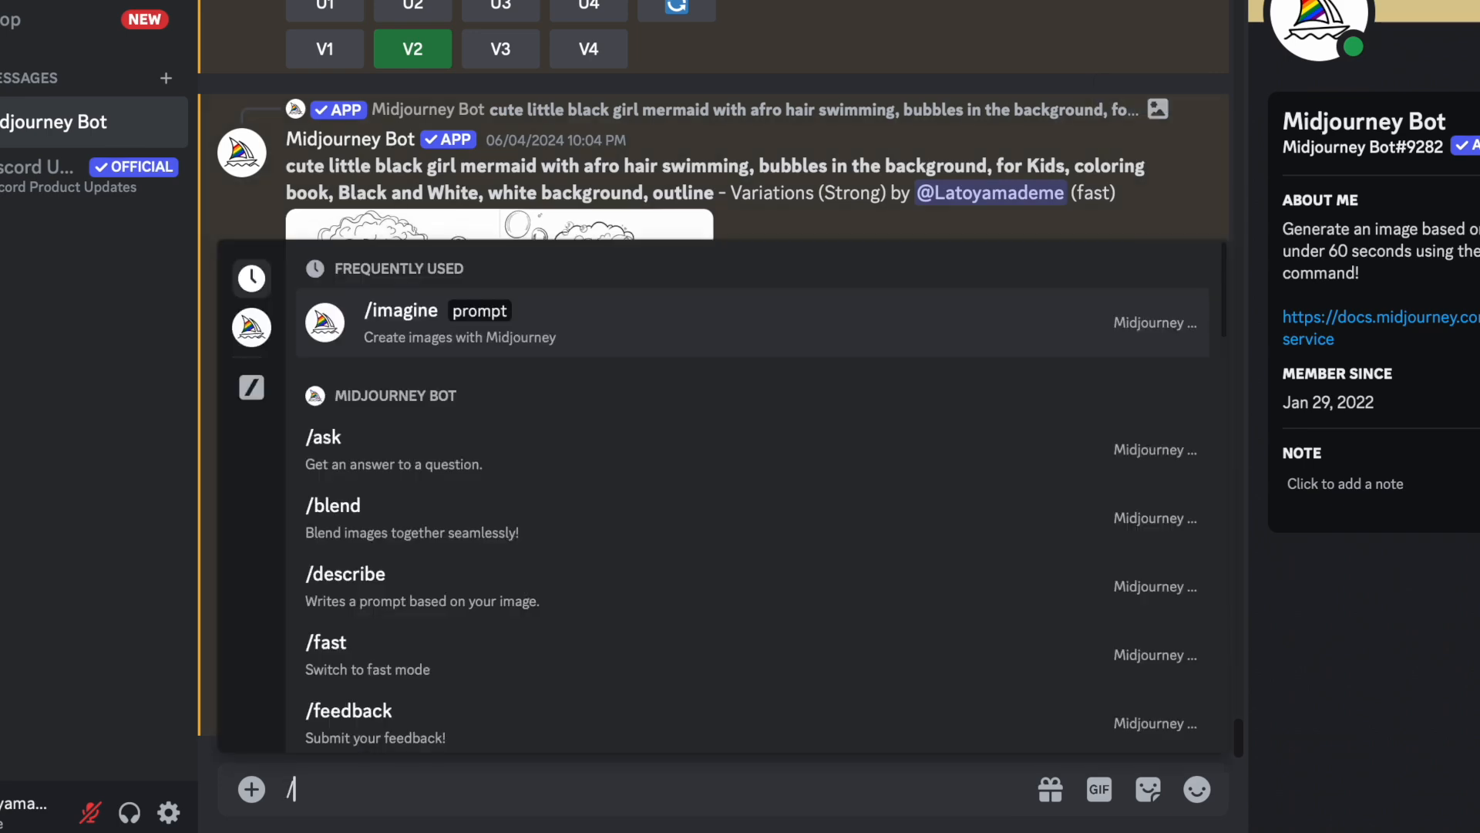
pyautogui.click(398, 317)
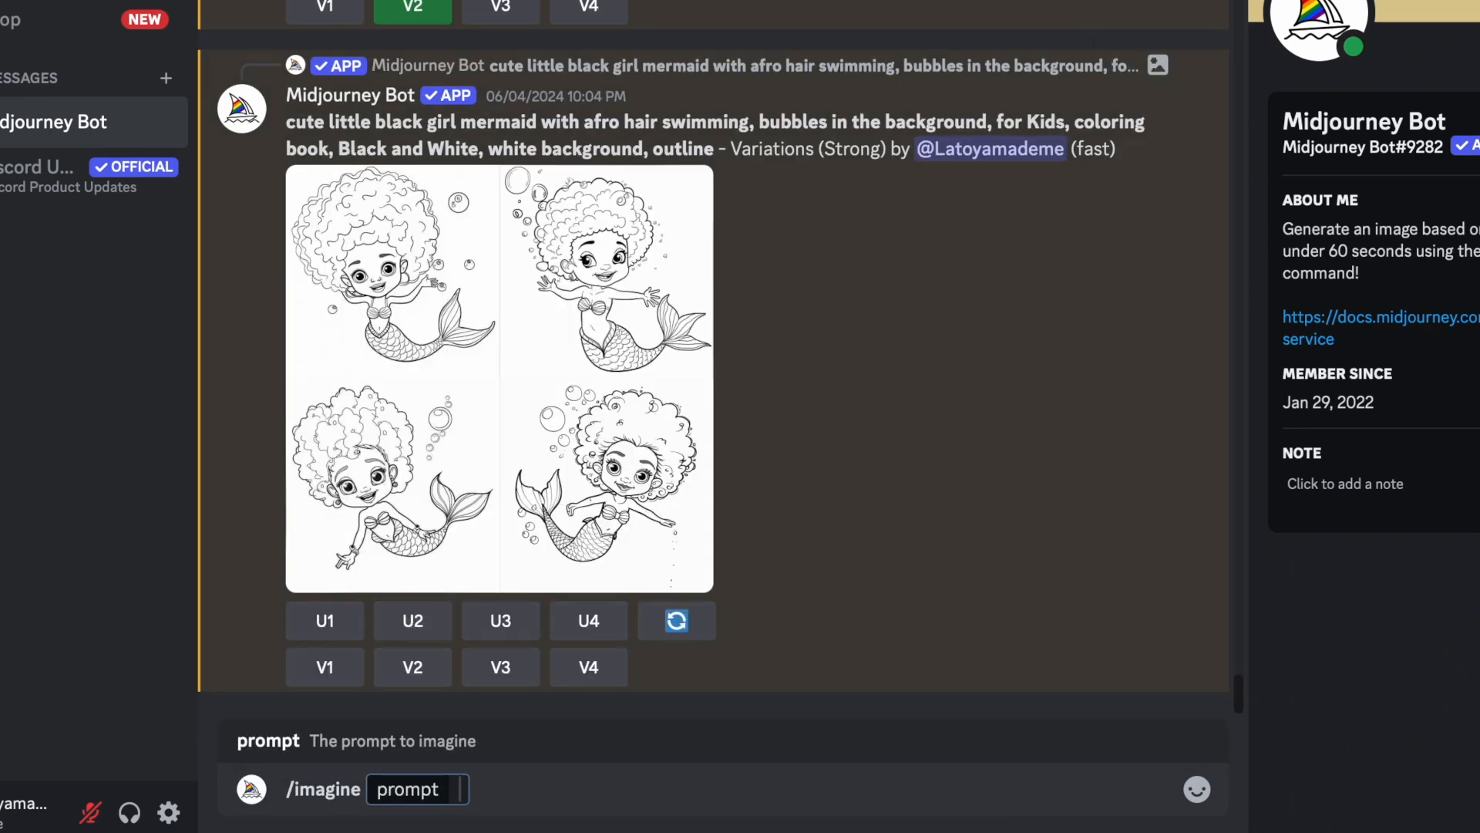
pyautogui.press('super+v')
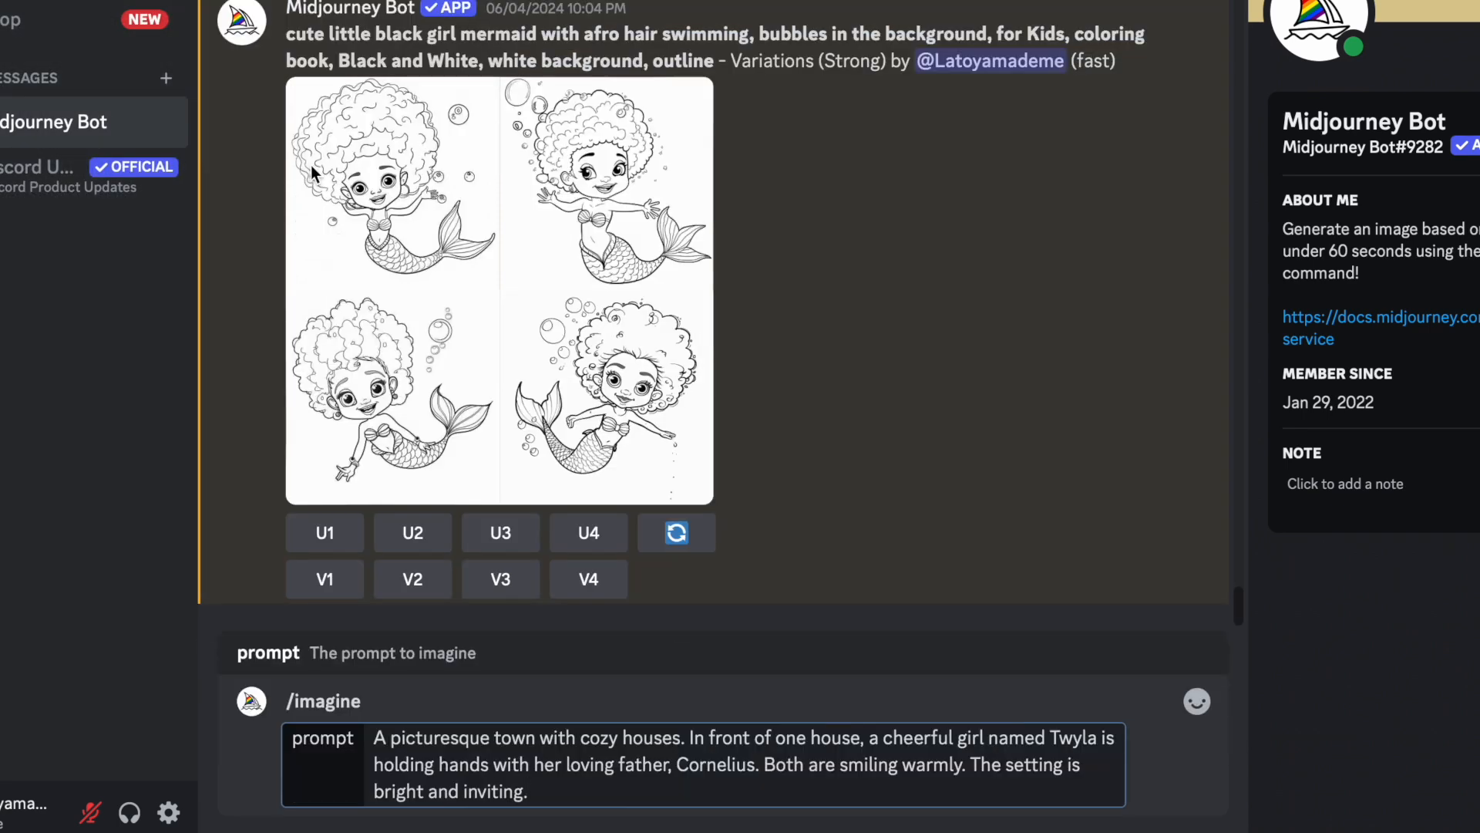
pyautogui.press('Return')
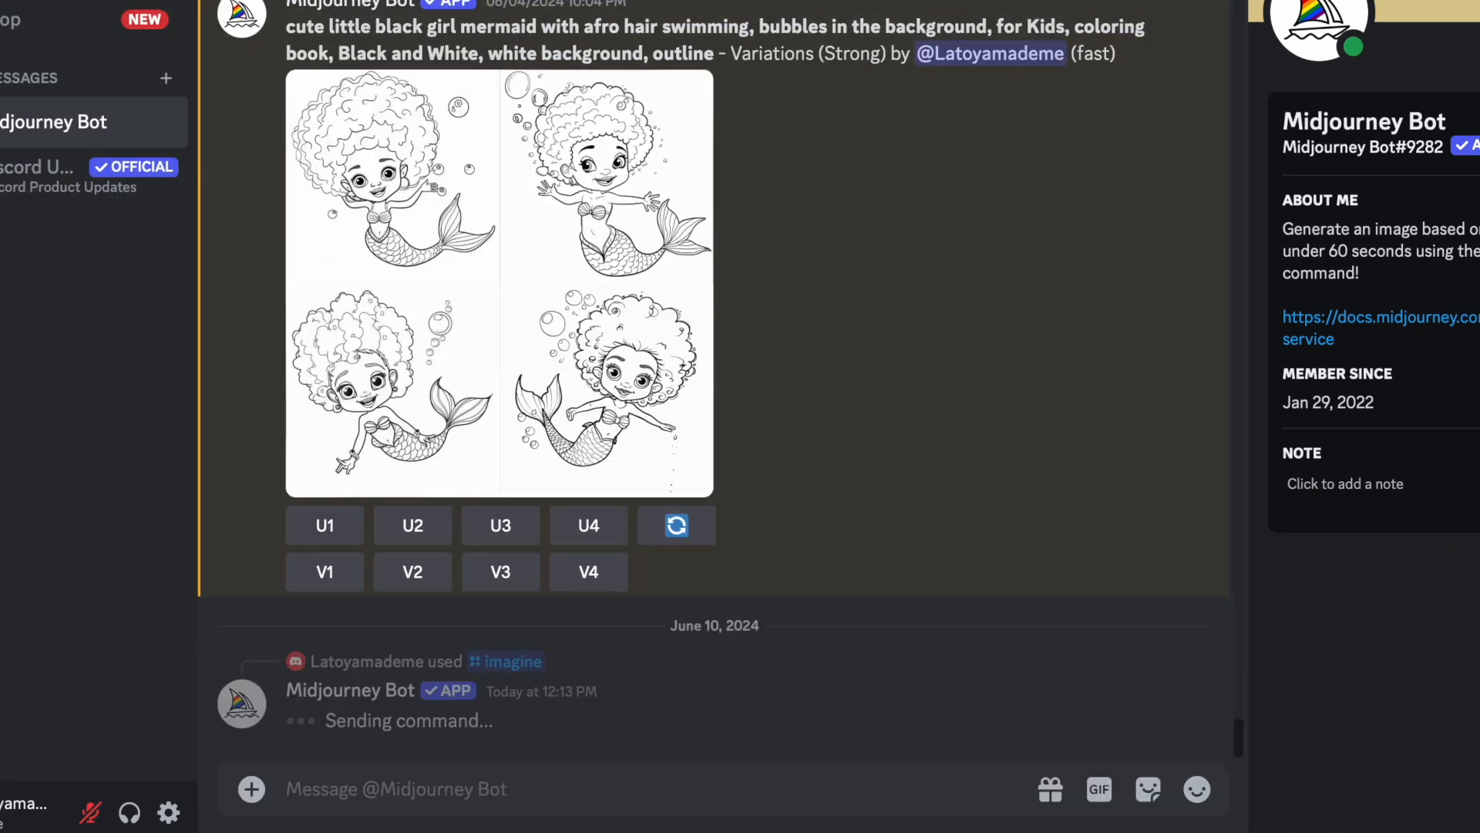
# Step: Copy the Page 2 prompt about Cornelius hugging Twyla from ChatGPT and submit it to the Midjourney Bot with /imagine
pyautogui.press('super+Tab')
pyautogui.moveTo(429, 164); pyautogui.dragTo(956, 210)
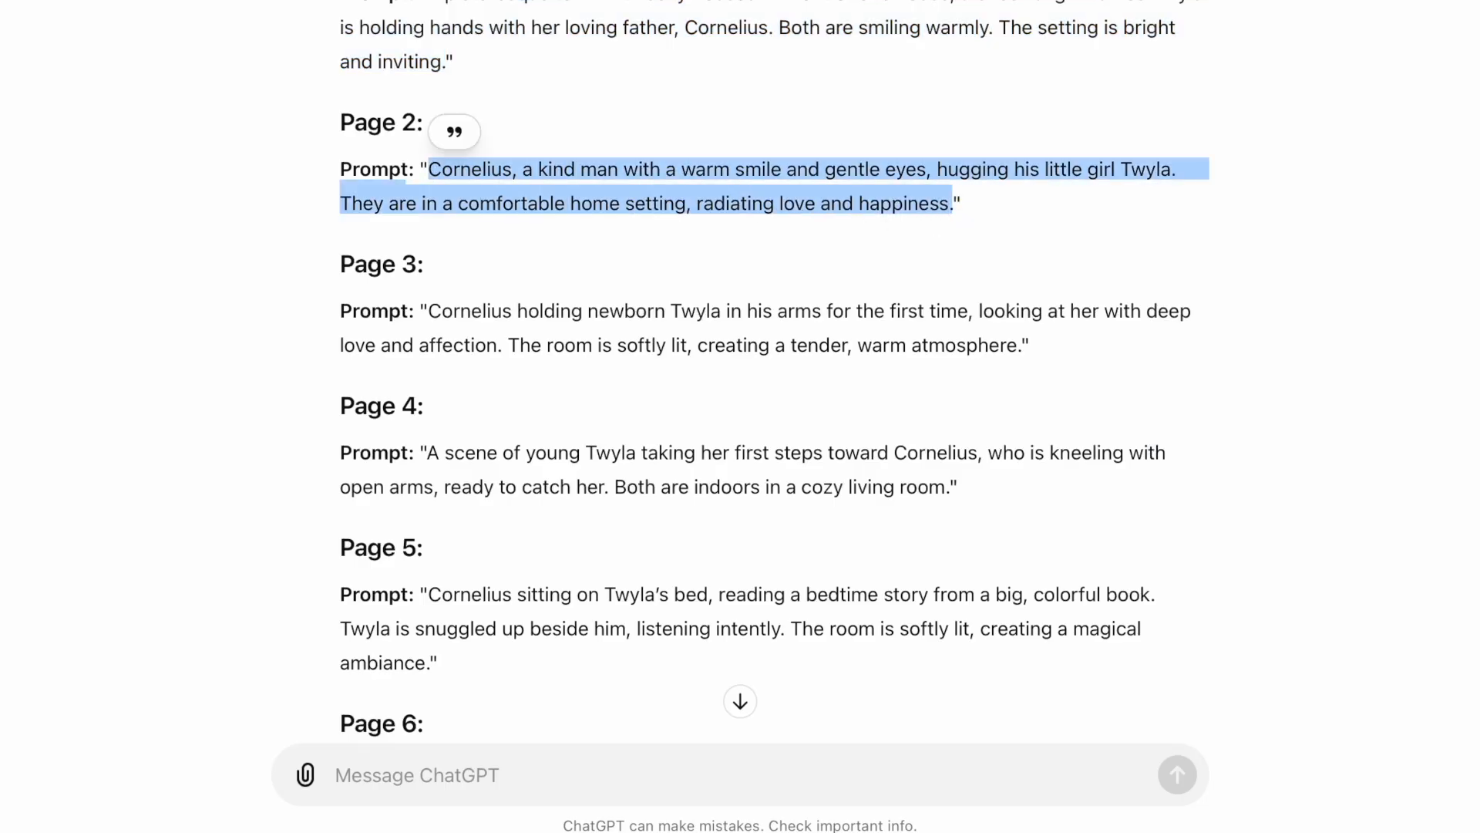
pyautogui.click(8, 0)
pyautogui.click(23, 0)
pyautogui.press('super+Tab')
pyautogui.write('/')
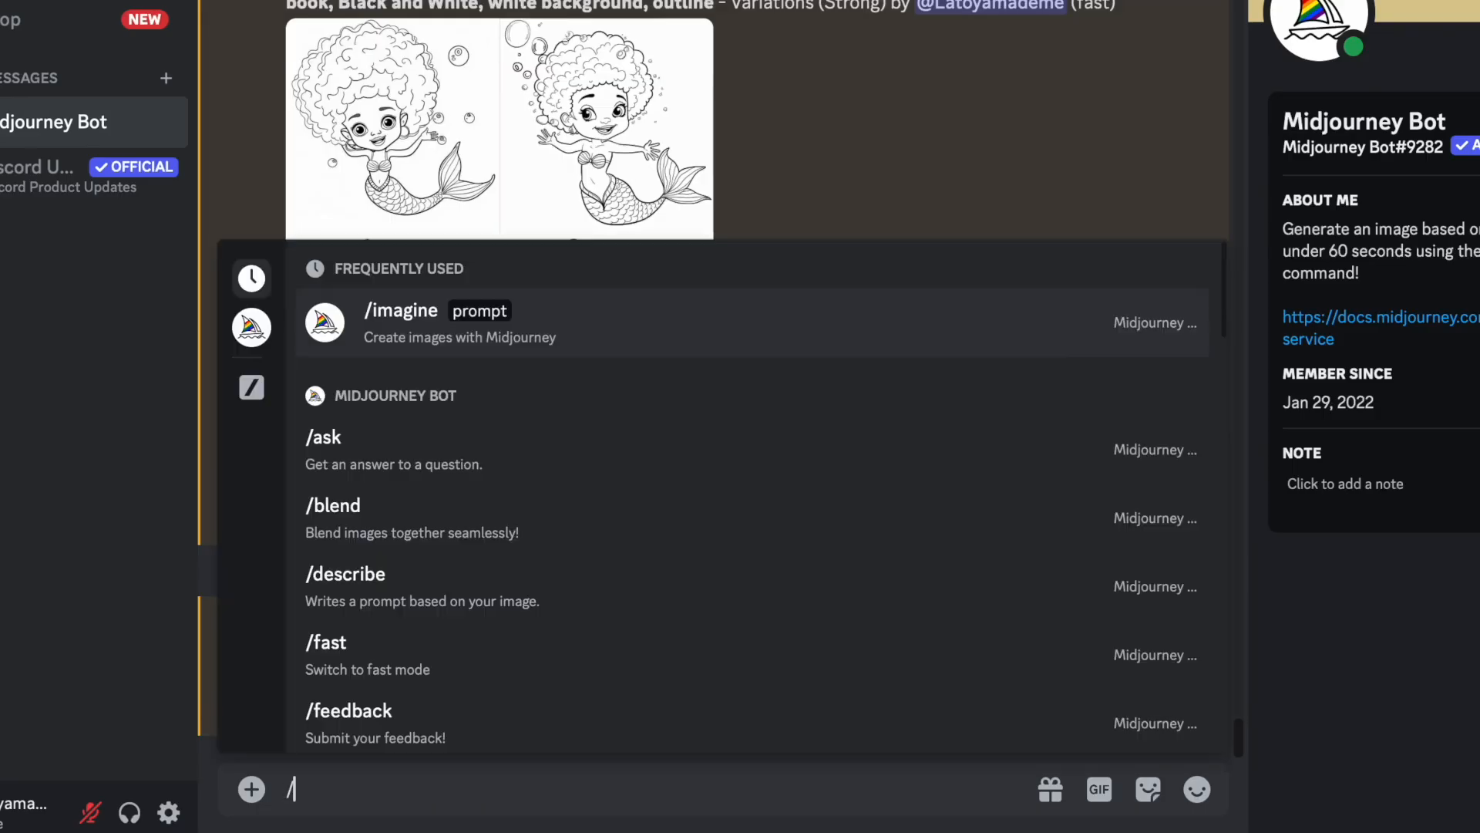
pyautogui.click(416, 325)
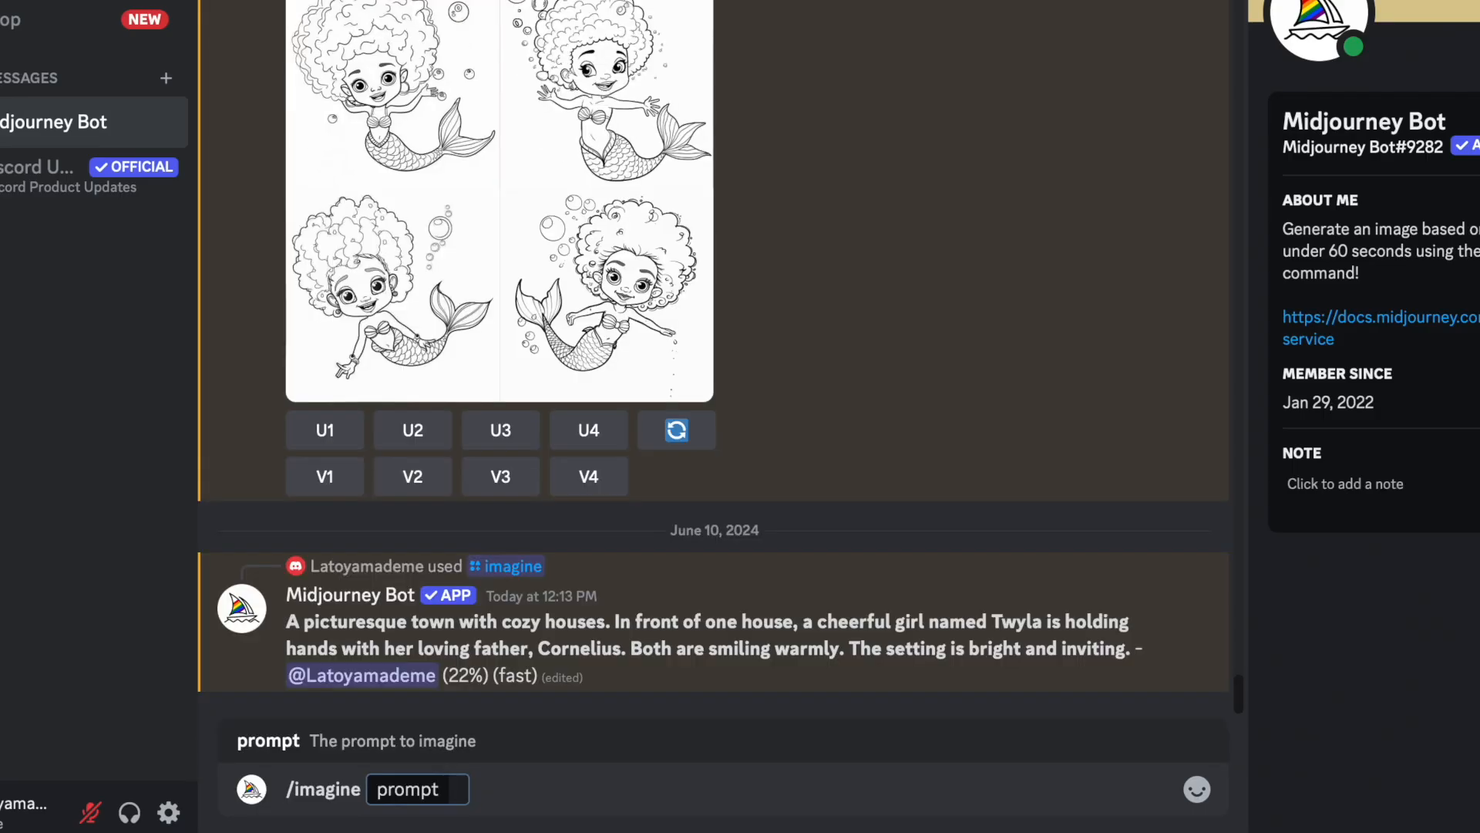
pyautogui.click(23, 0)
pyautogui.press('super+v')
pyautogui.press('Return')
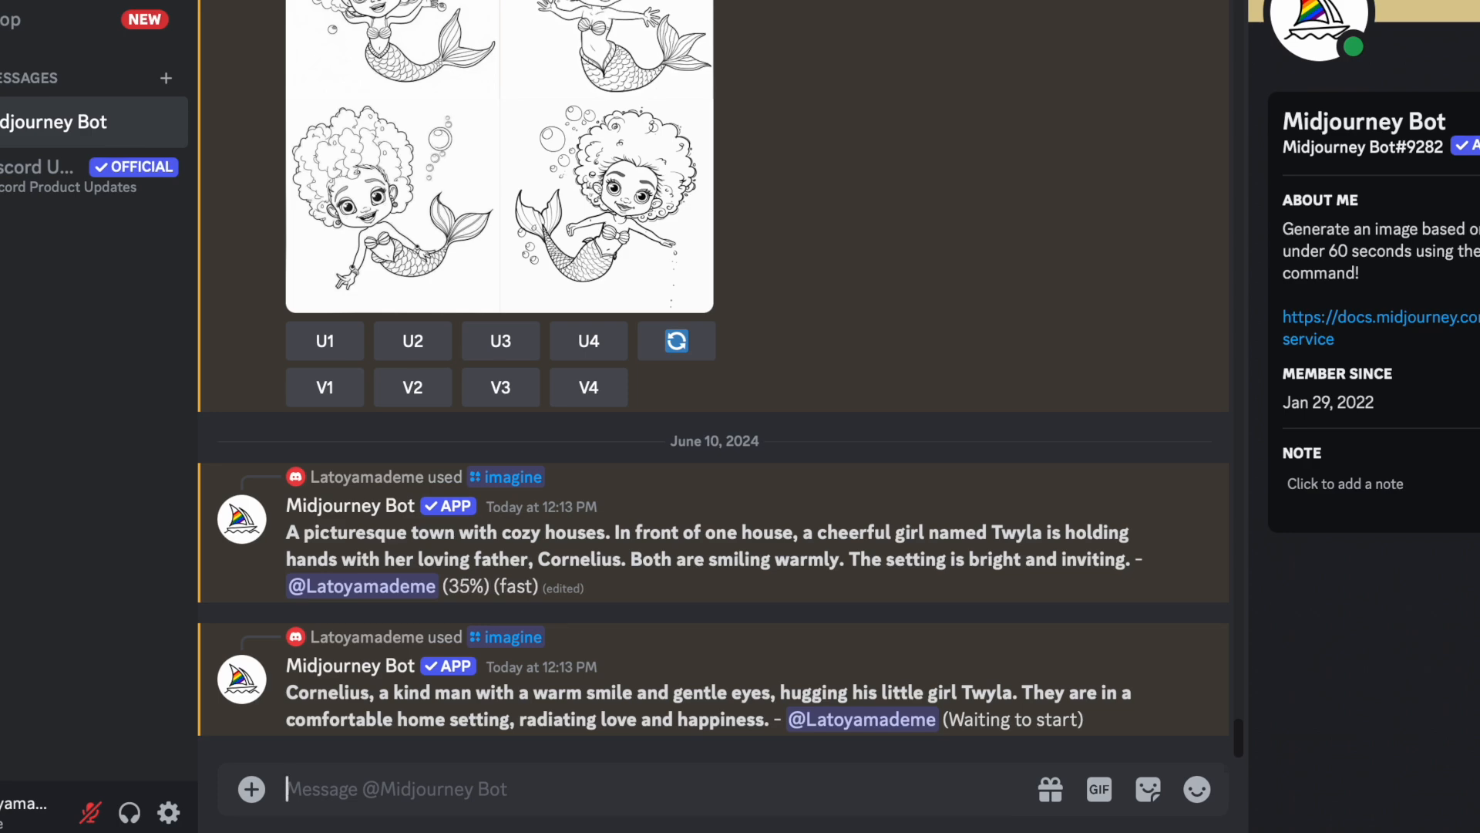
# Step: Enlarge and compare the generated image sets, including the book illustrations of the girl in a yellow dress with her father
pyautogui.click(678, 200)
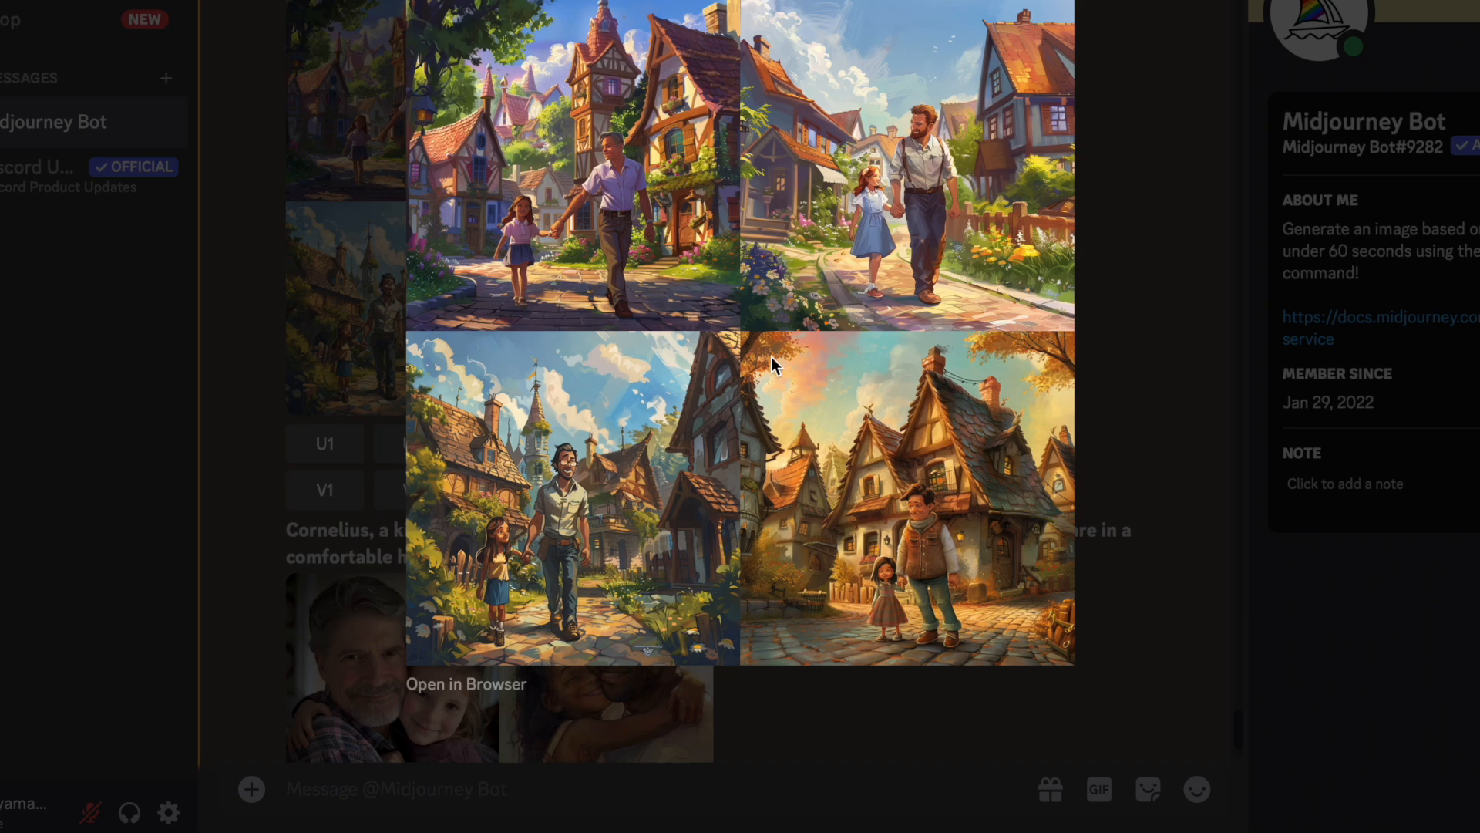
pyautogui.click(470, 686)
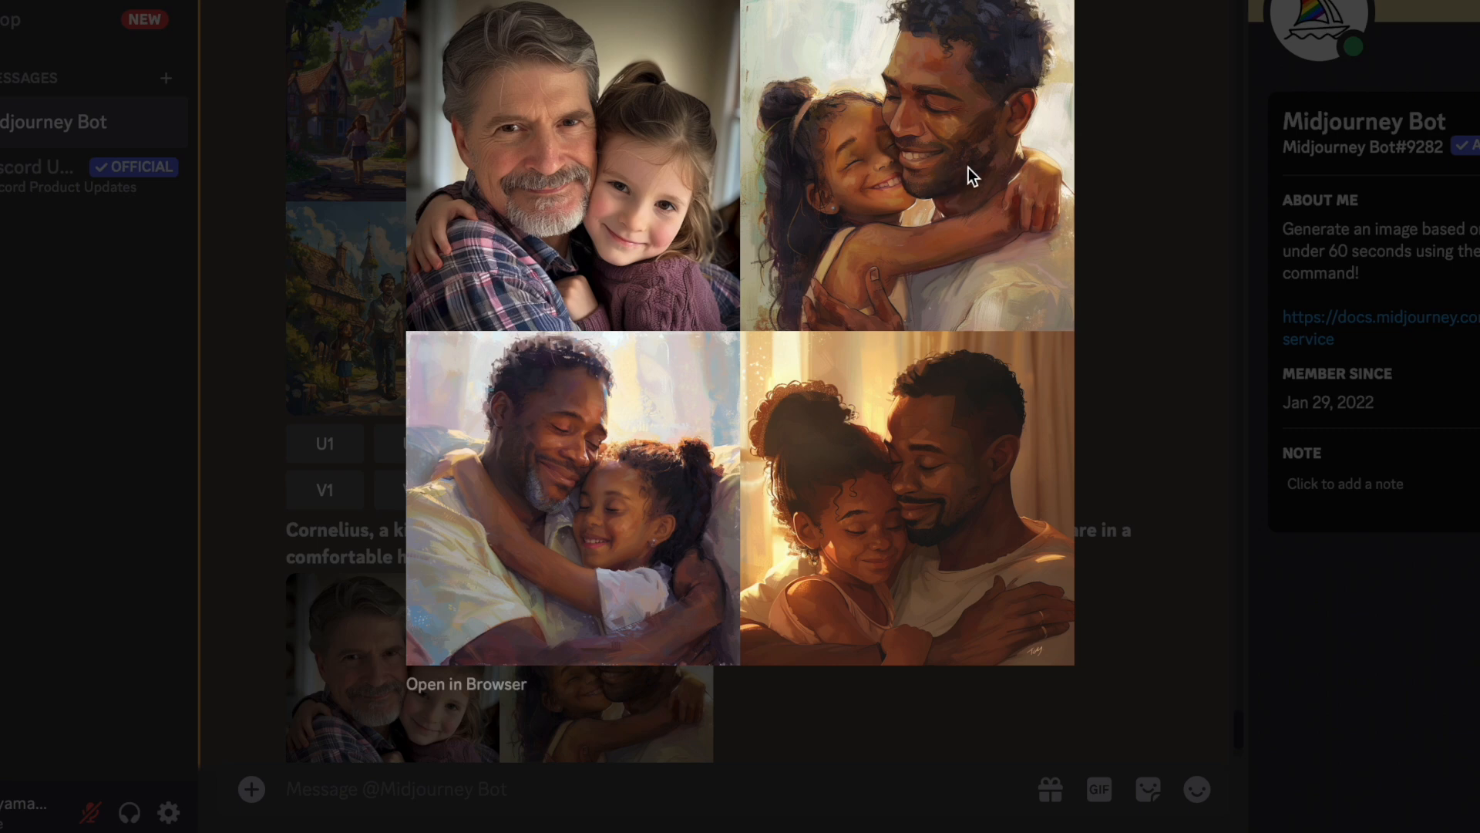
pyautogui.click(1122, 268)
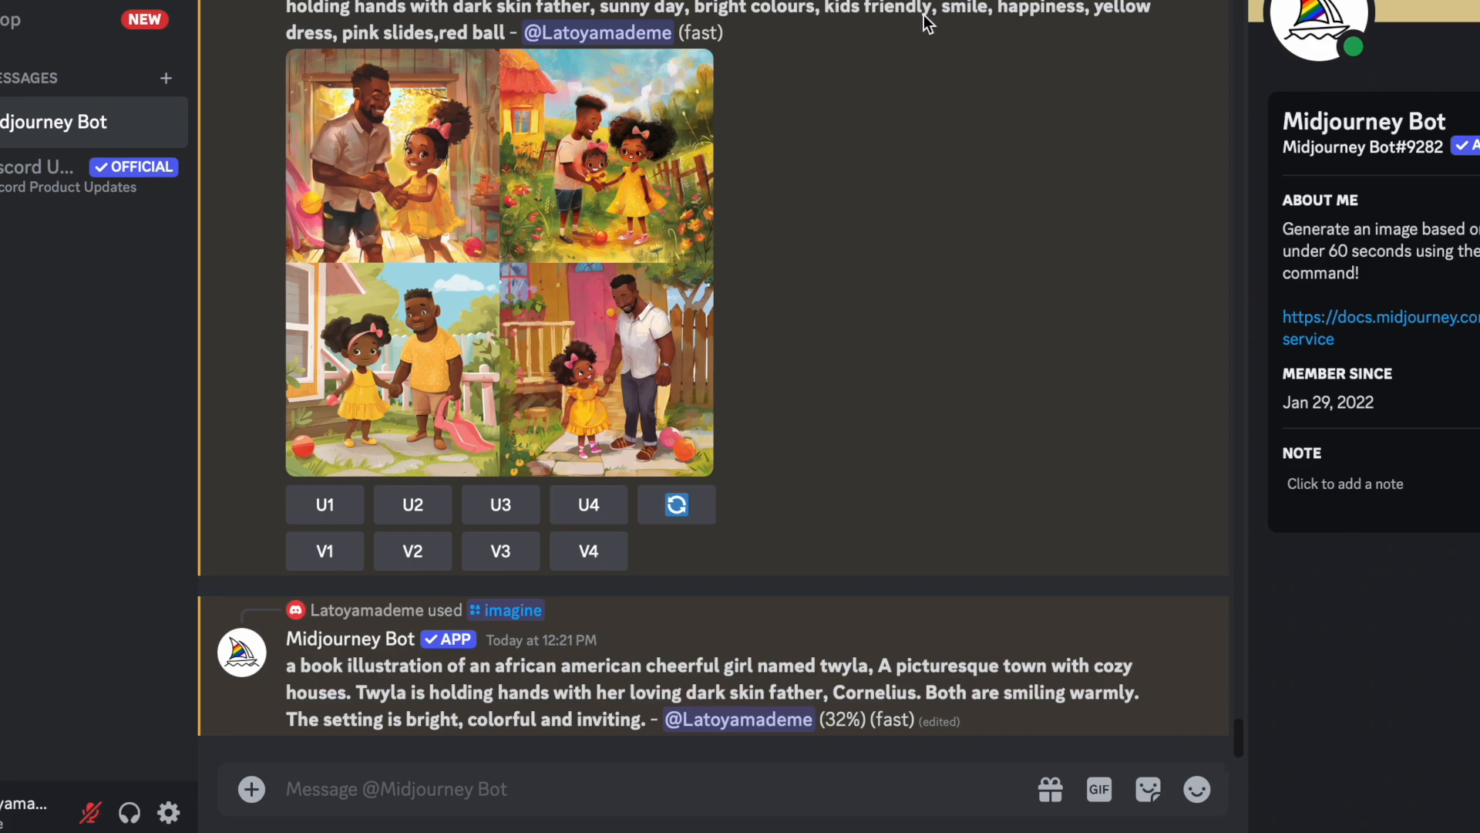
pyautogui.scroll(3, 407, 241)
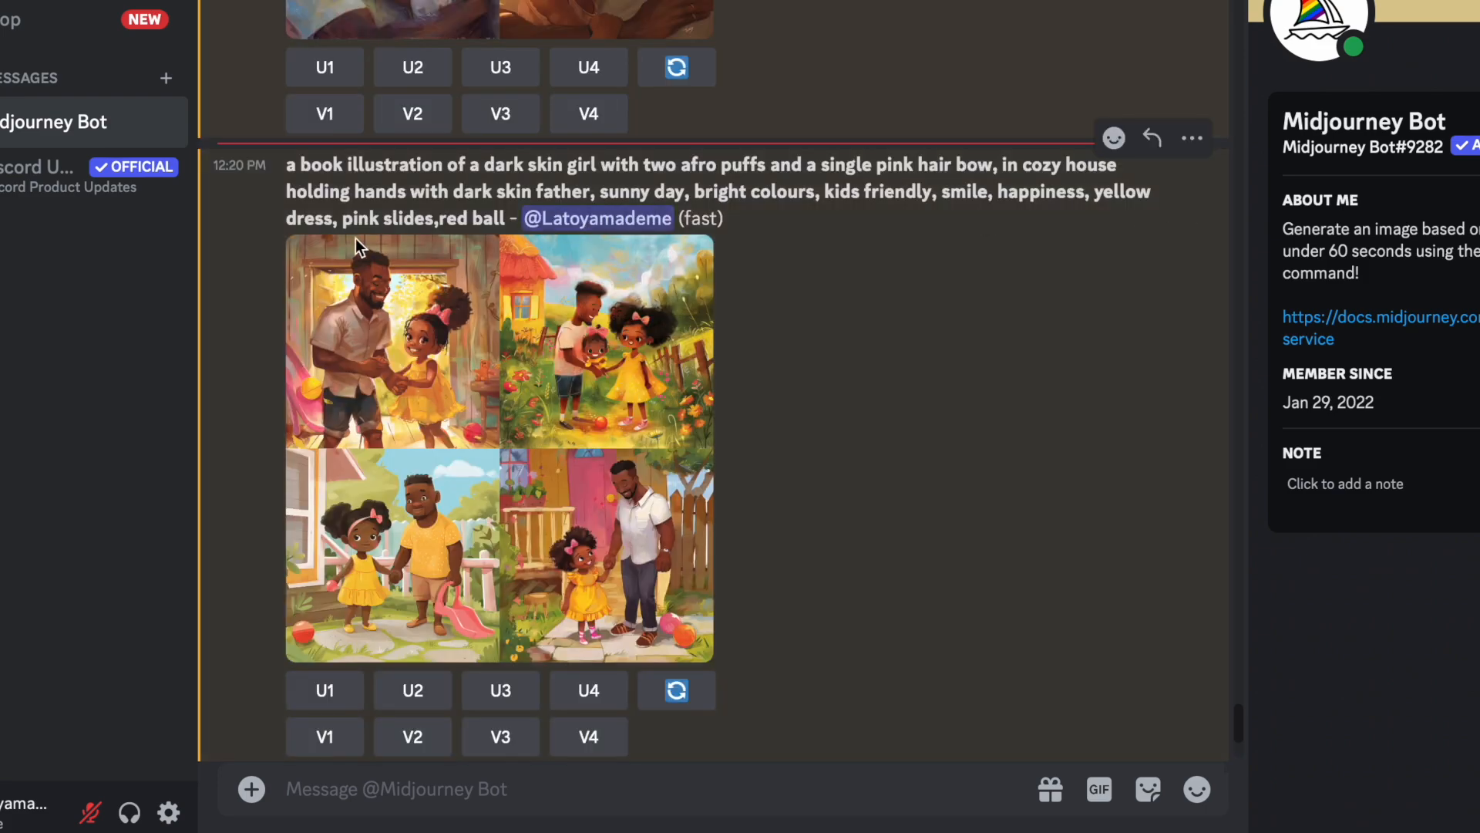
pyautogui.click(536, 400)
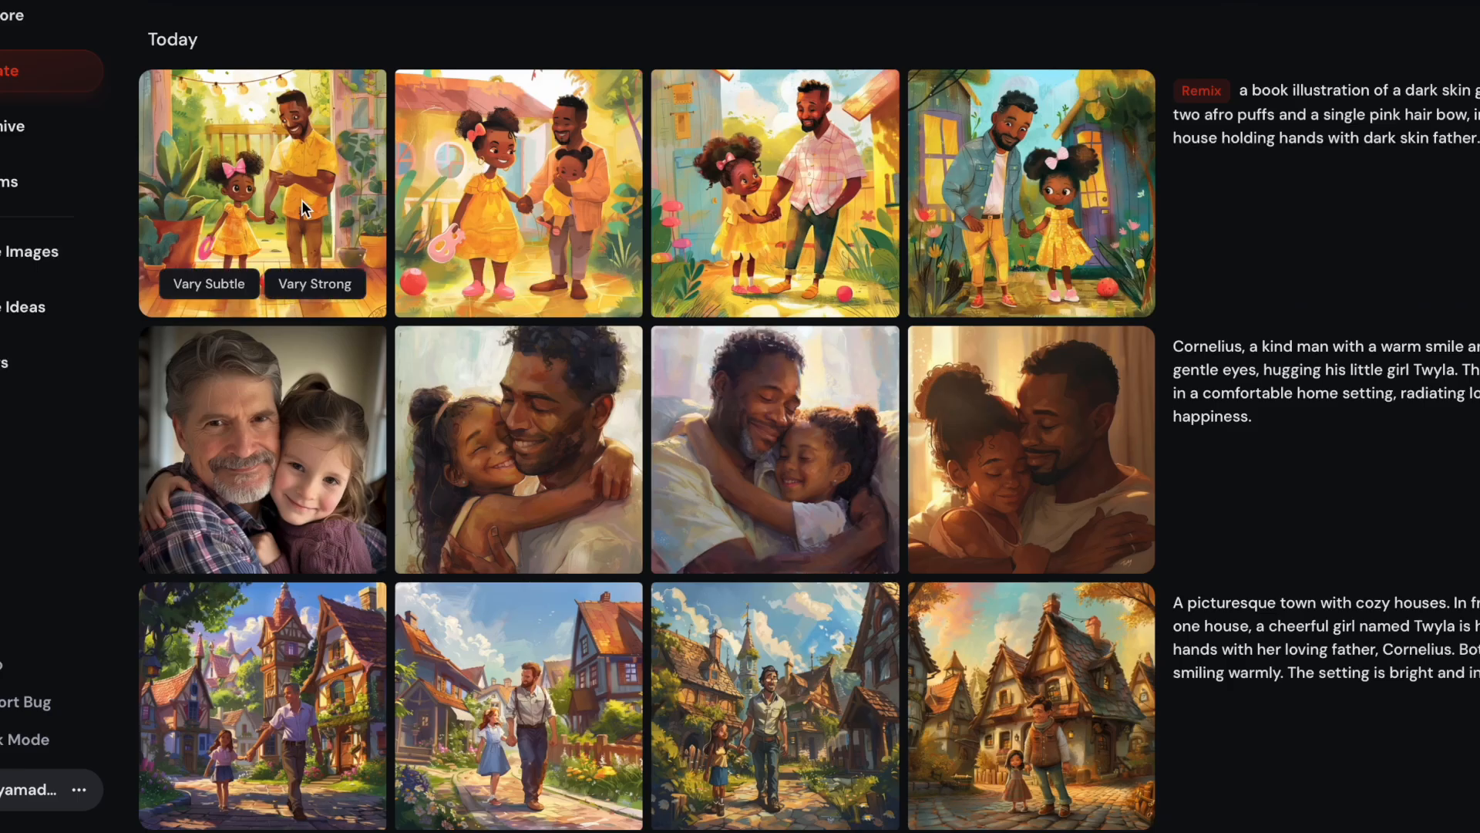
# Step: Pick the first yellow-outfit father-daughter illustration in the Midjourney gallery, add its upload to page 4 in Canva and enlarge it to fill the page
pyautogui.click(275, 177)
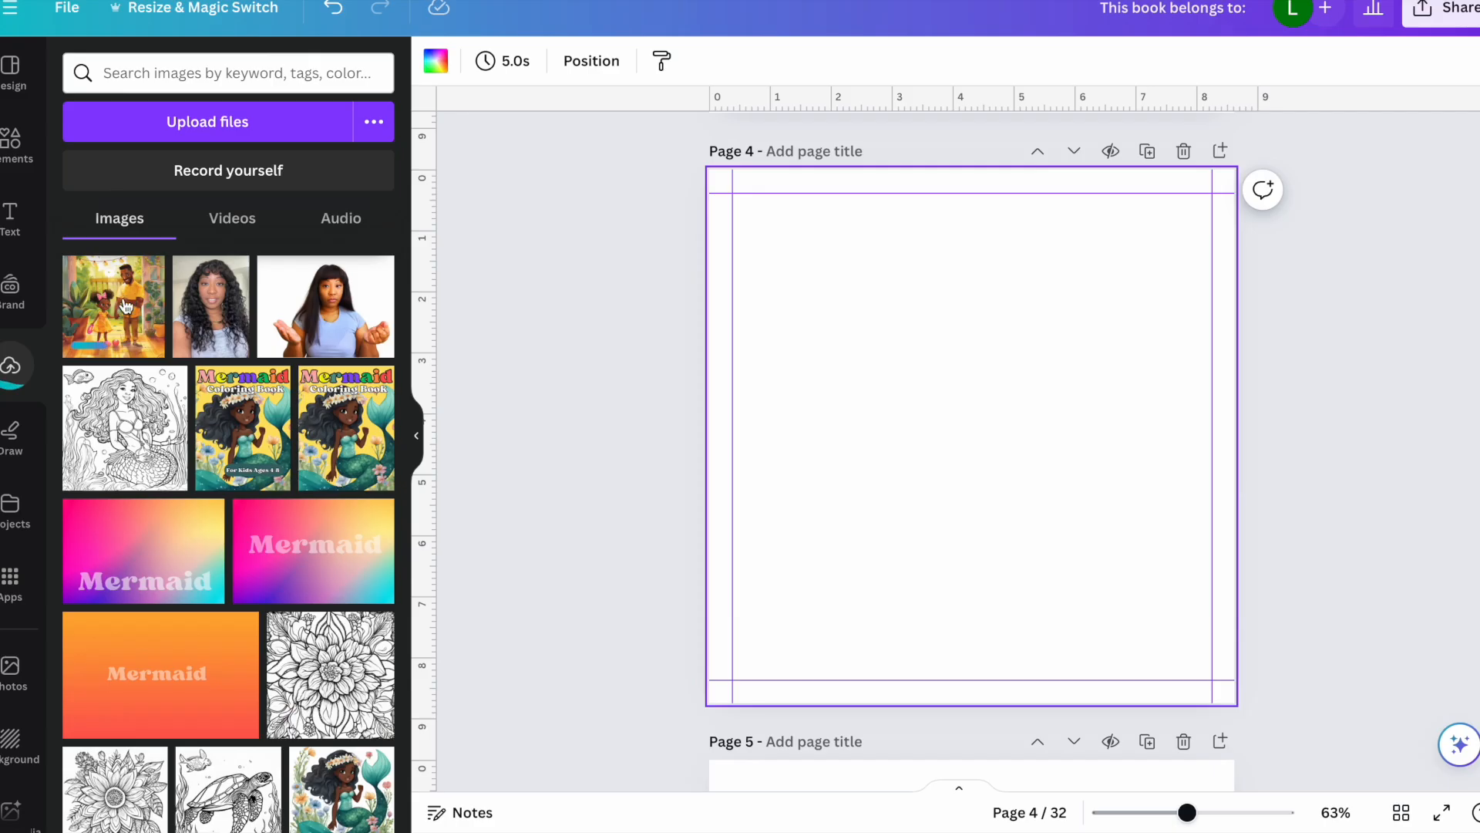
pyautogui.click(114, 303)
pyautogui.moveTo(1152, 615); pyautogui.dragTo(1237, 712)
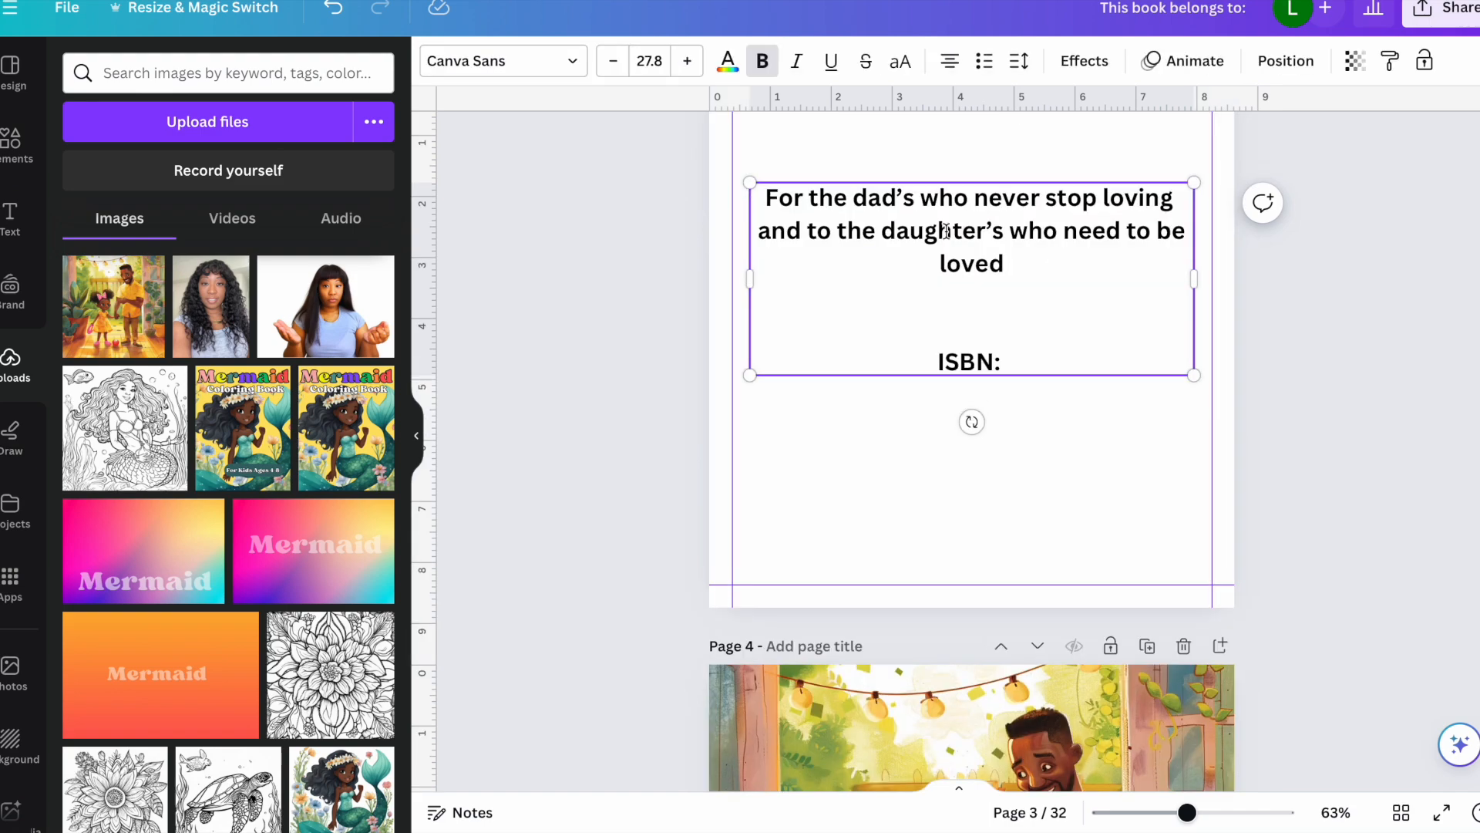
# Step: Change the font of the "This book belongs to:" text on page 2 to Children One
pyautogui.scroll(7, 948, 233)
pyautogui.click(945, 239)
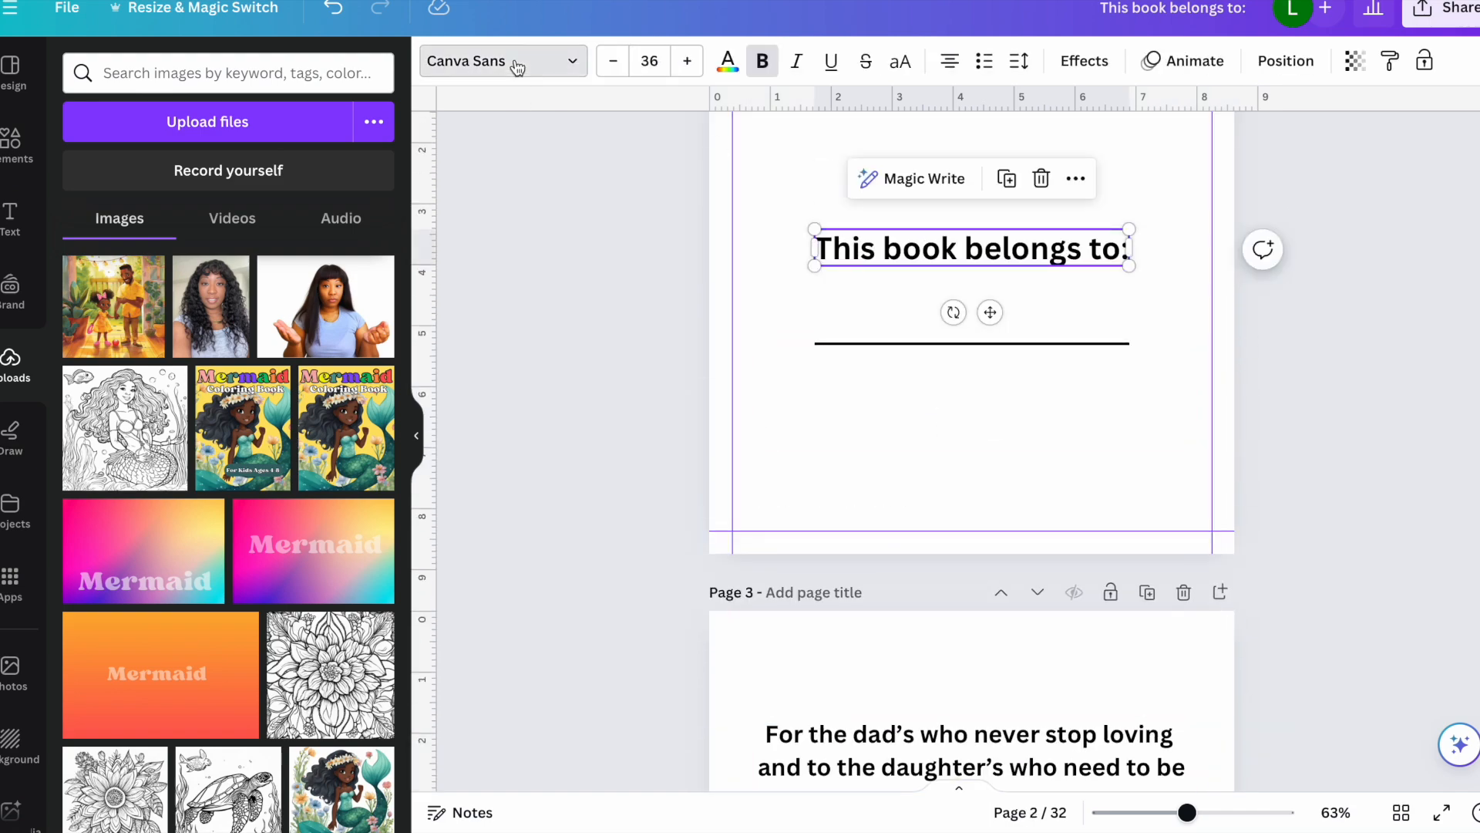
pyautogui.click(516, 68)
pyautogui.write('child')
pyautogui.click(226, 310)
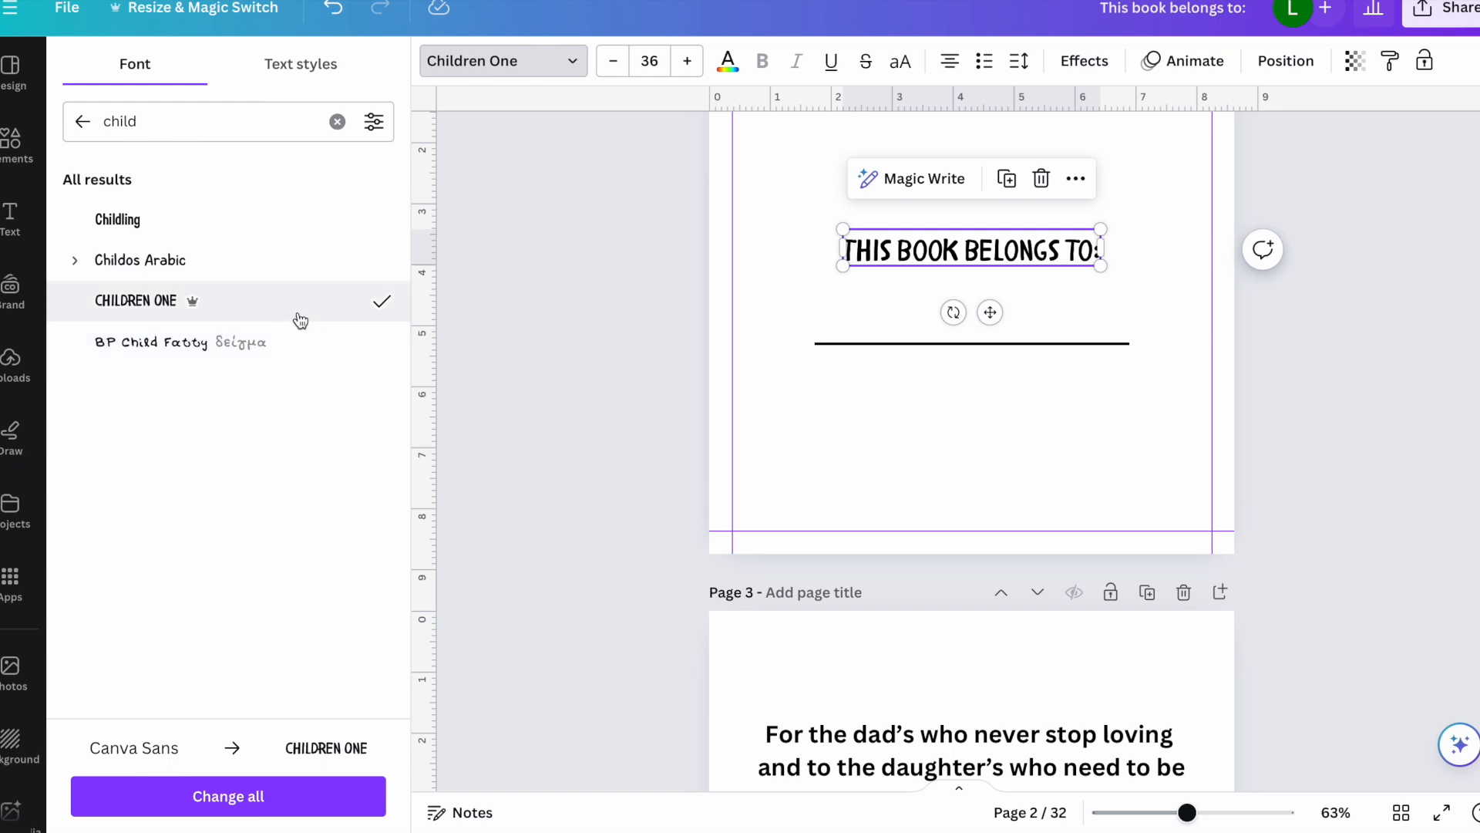
pyautogui.moveTo(199, 313)
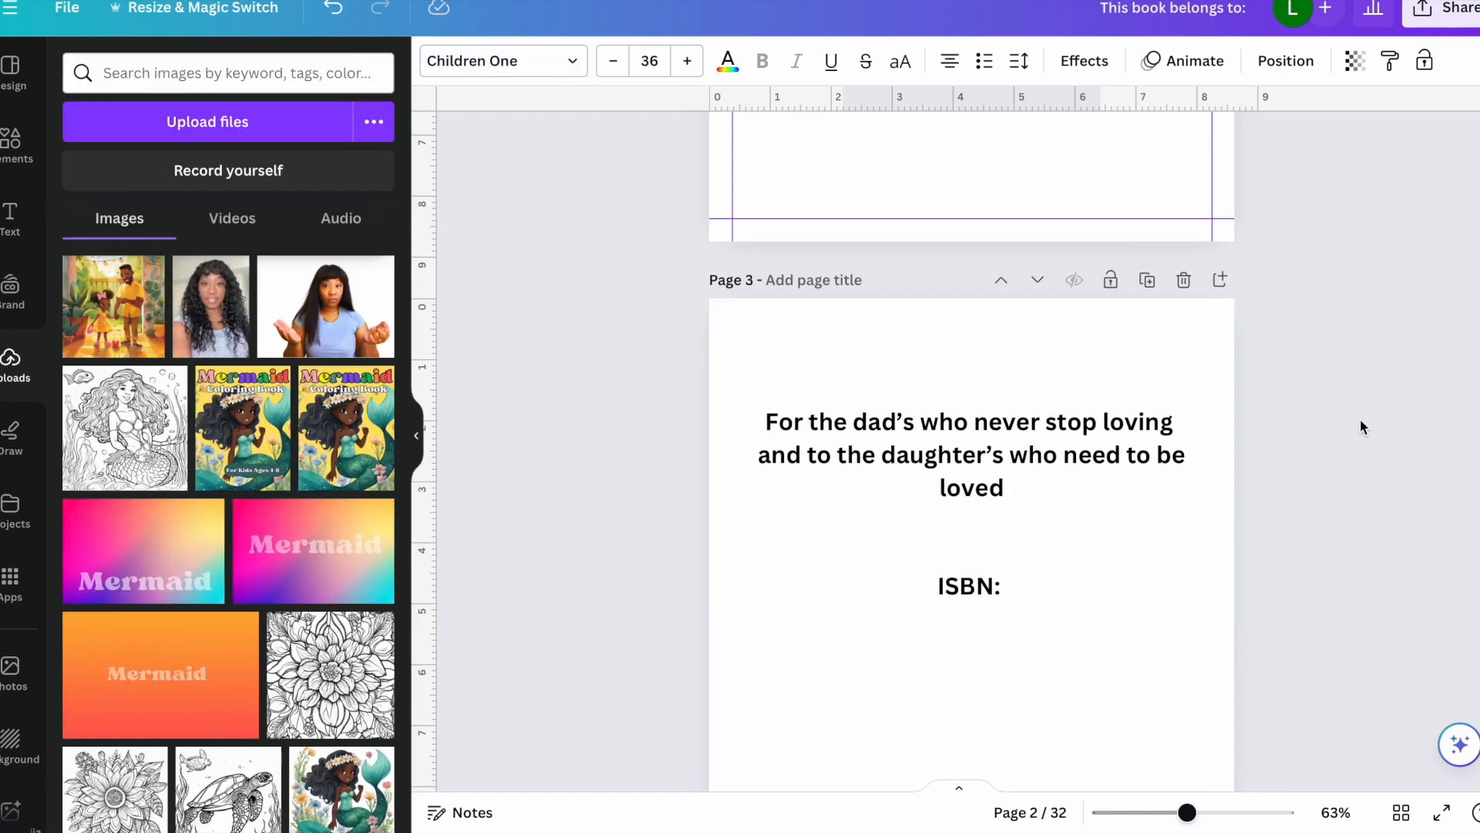
# Step: Change the font of the dedication and ISBN text on page 3 to Children One
pyautogui.click(1034, 423)
pyautogui.click(519, 61)
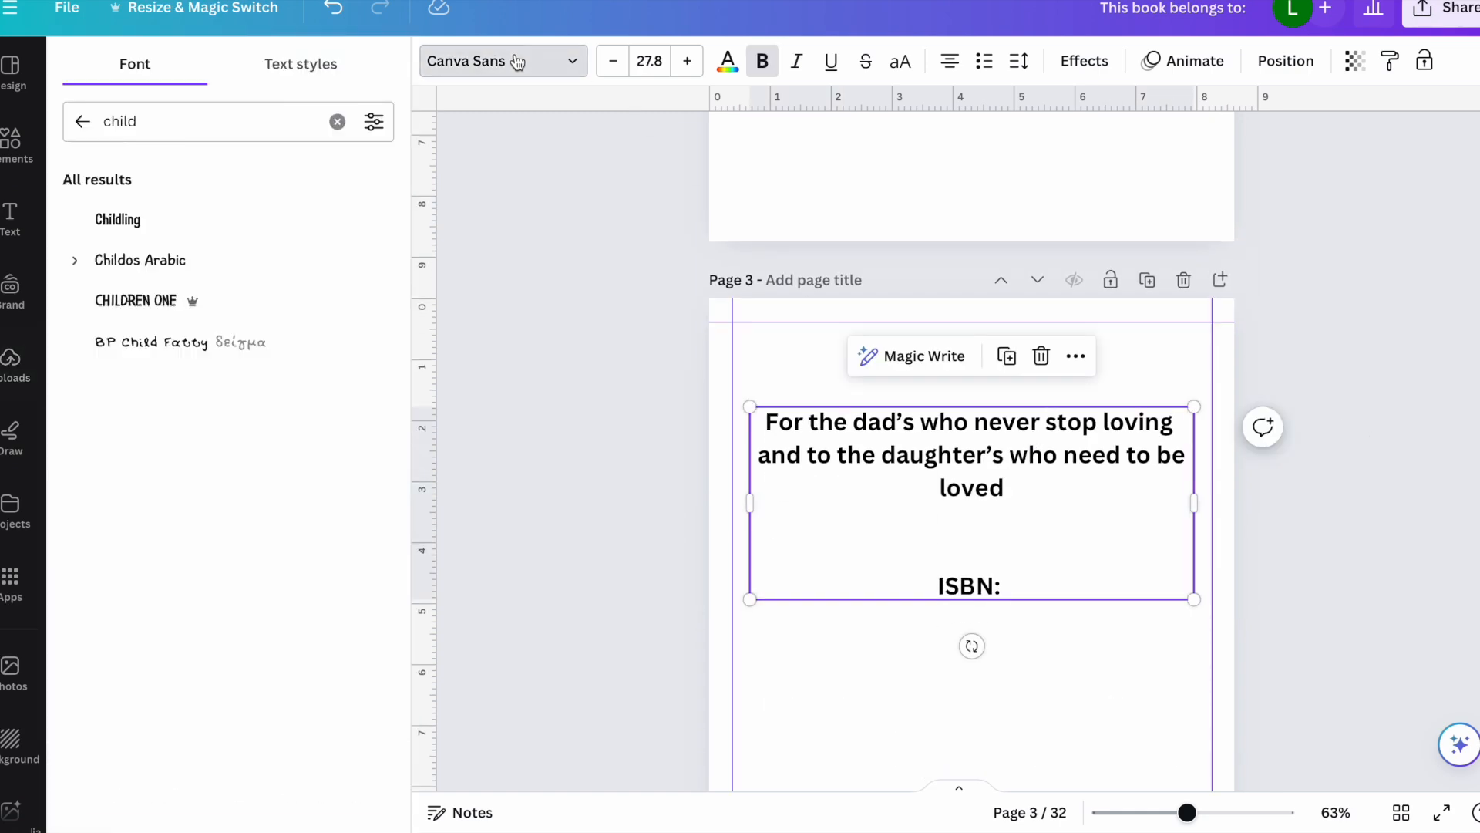
pyautogui.click(136, 300)
pyautogui.scroll(-5, 1354, 529)
pyautogui.scroll(2, 1083, 249)
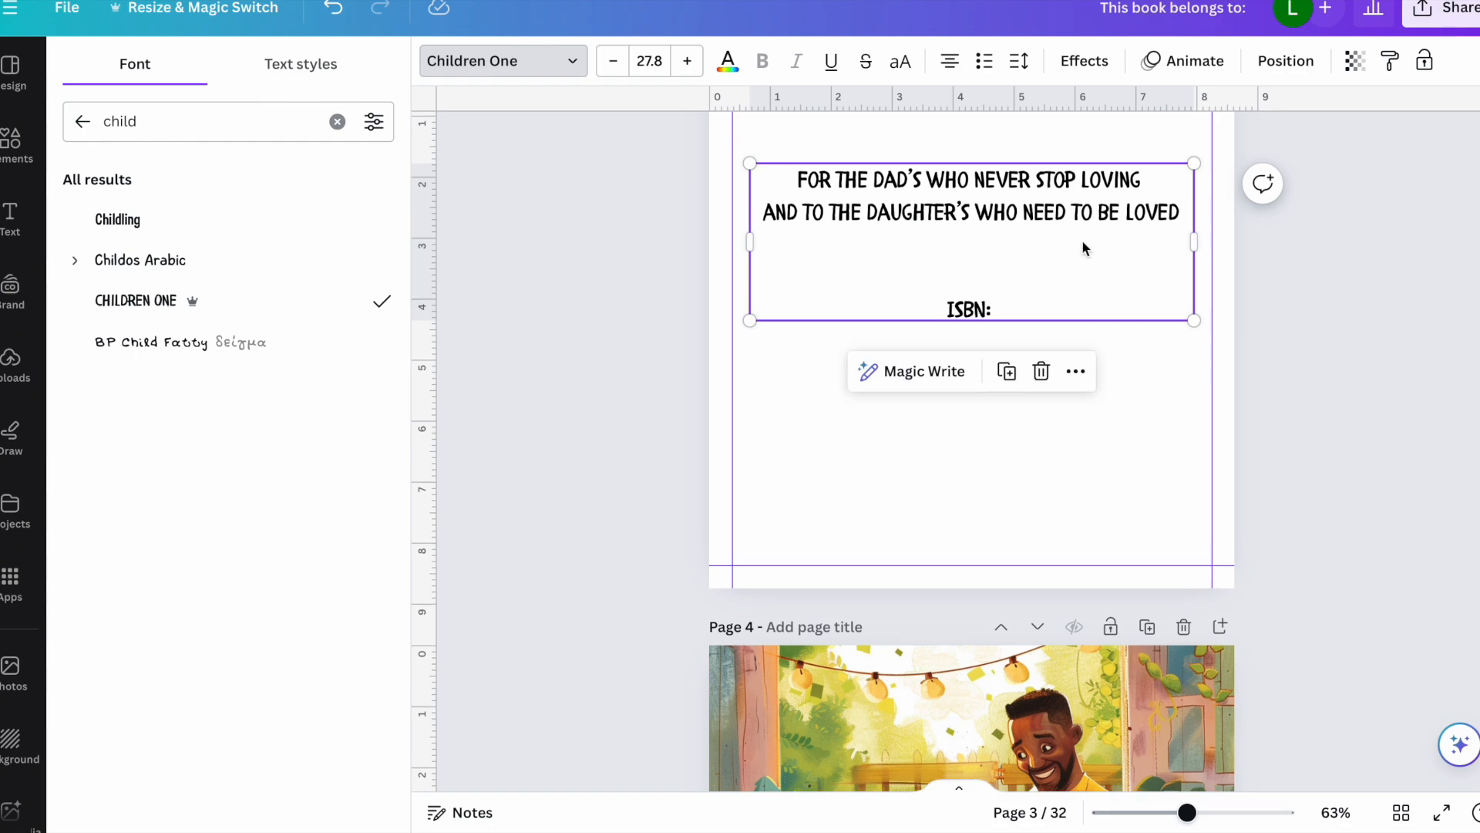
# Step: Copy the dedication text box onto page 4 and replace its wording with the story passage beginning "My name is Twyla."
pyautogui.click(1007, 372)
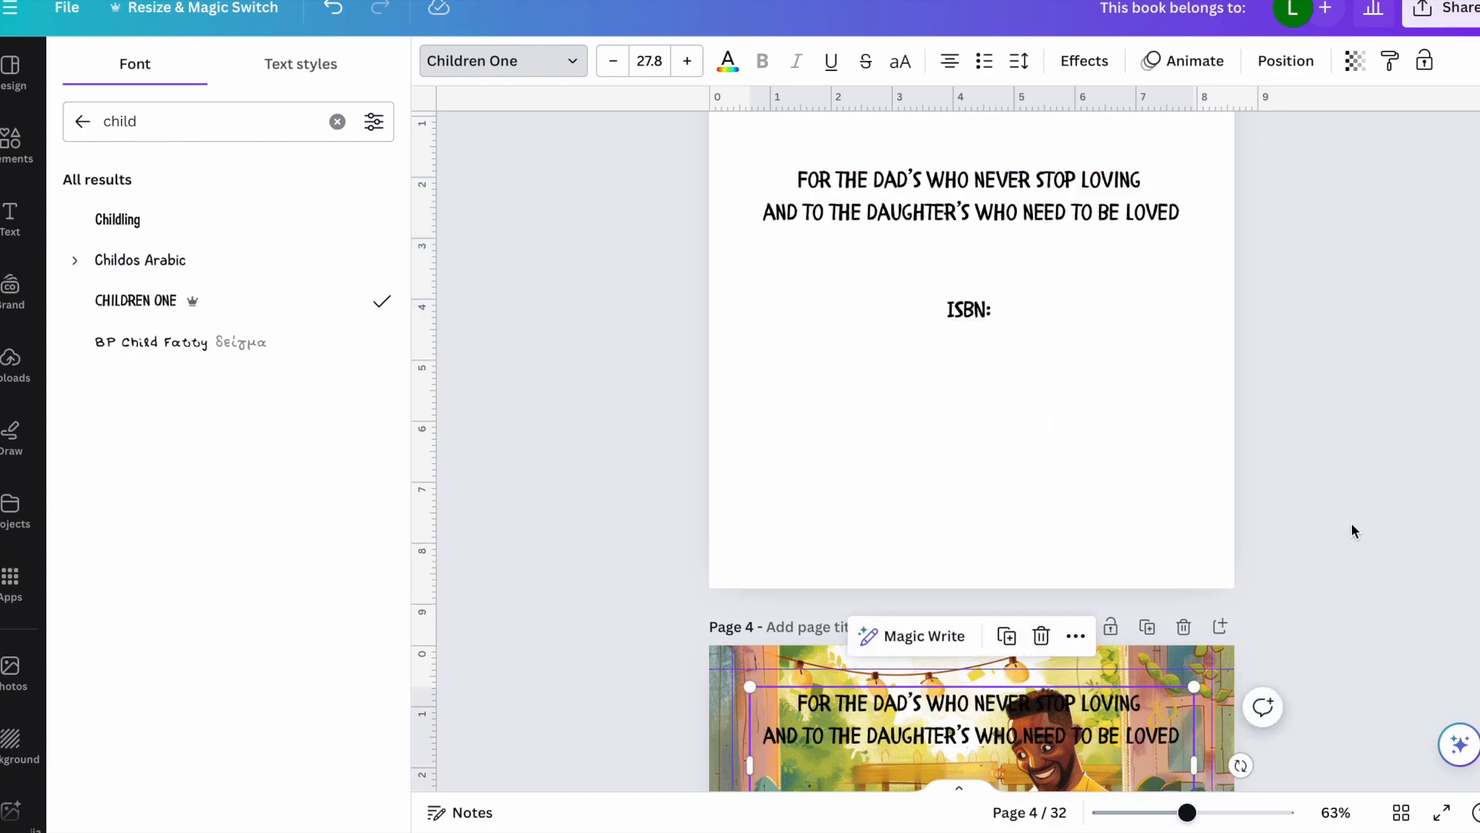
pyautogui.scroll(1, 1355, 530)
pyautogui.scroll(-5, 1355, 531)
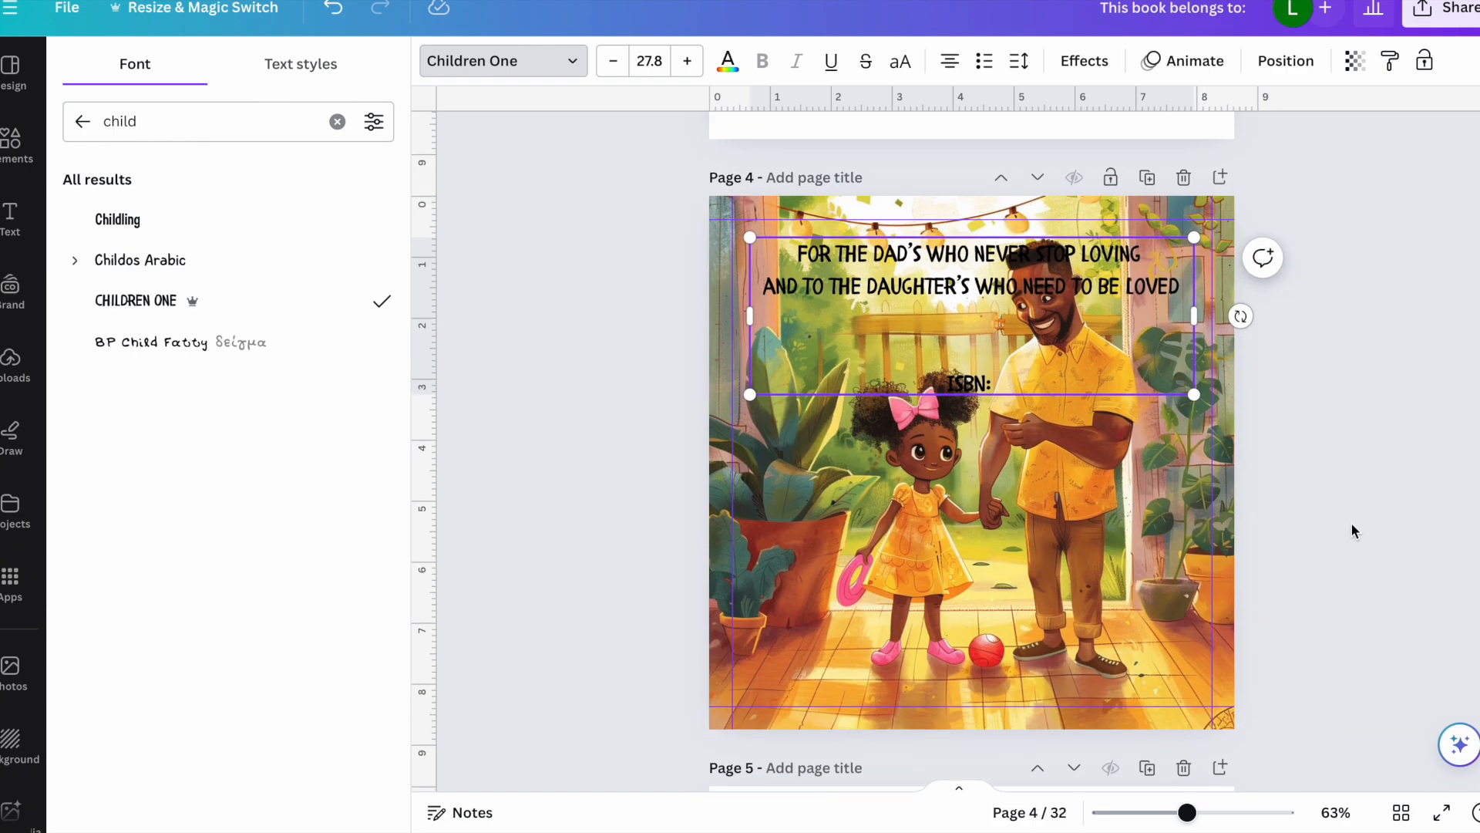
pyautogui.moveTo(994, 363); pyautogui.dragTo(1006, 677)
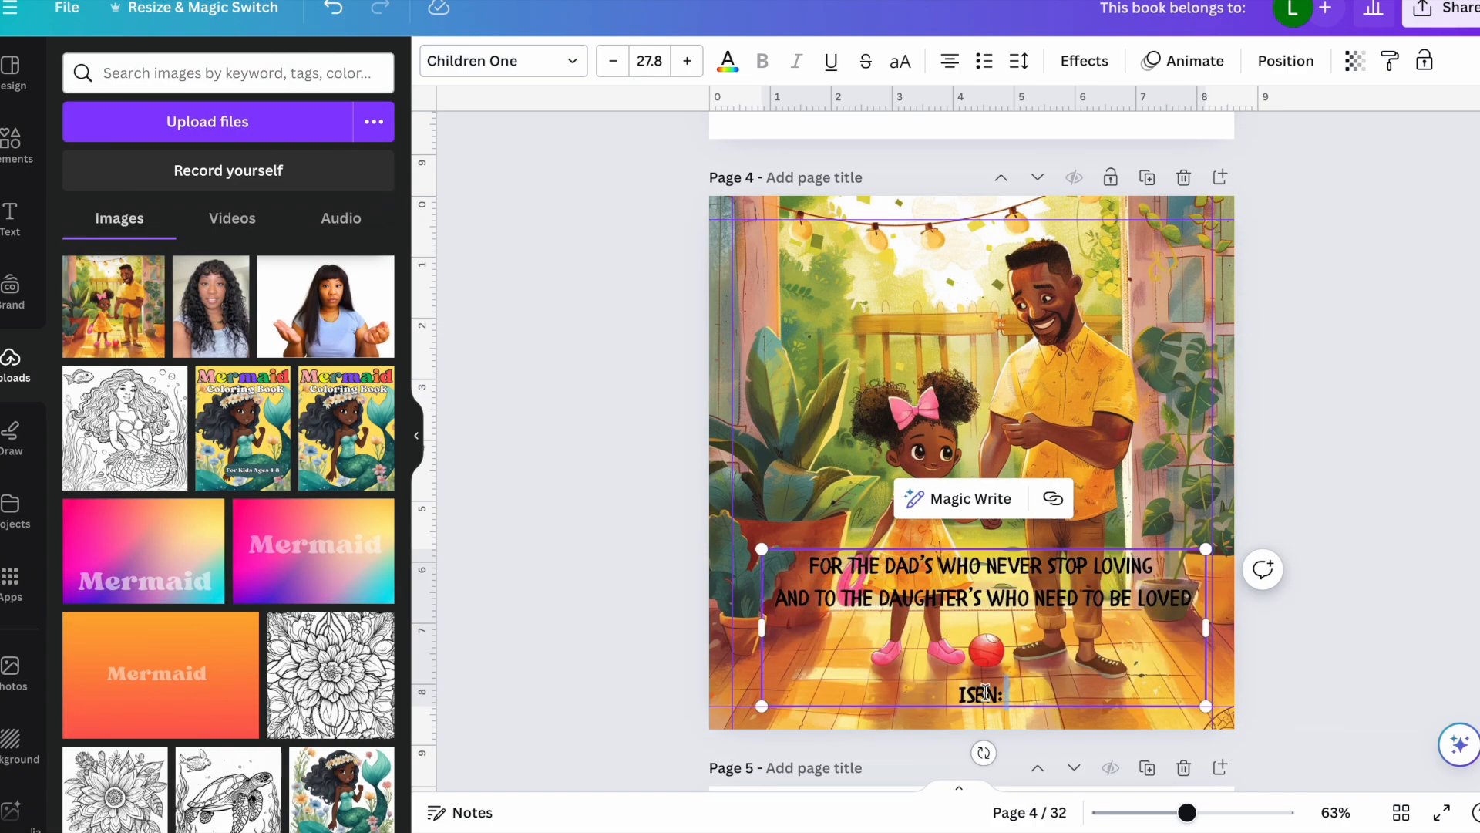
pyautogui.hotkey('ctrl', 'a')
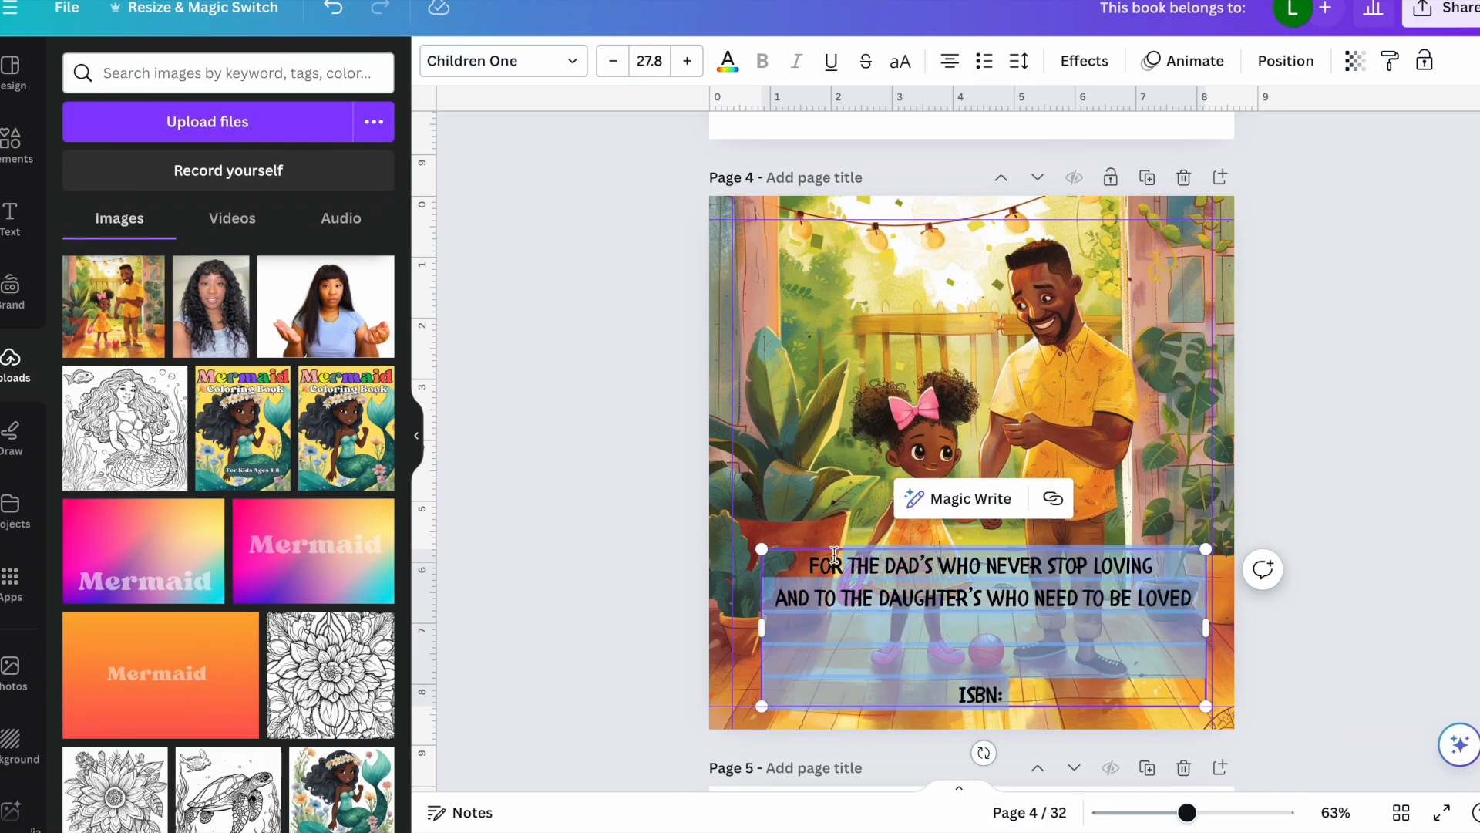
pyautogui.hotkey('ctrl', 'v')
pyautogui.click(1368, 558)
# Step: Move the story text to the upper-left area of page 4, shrink it to size 24 and position it inside the margin guides
pyautogui.moveTo(1030, 284); pyautogui.dragTo(863, 275)
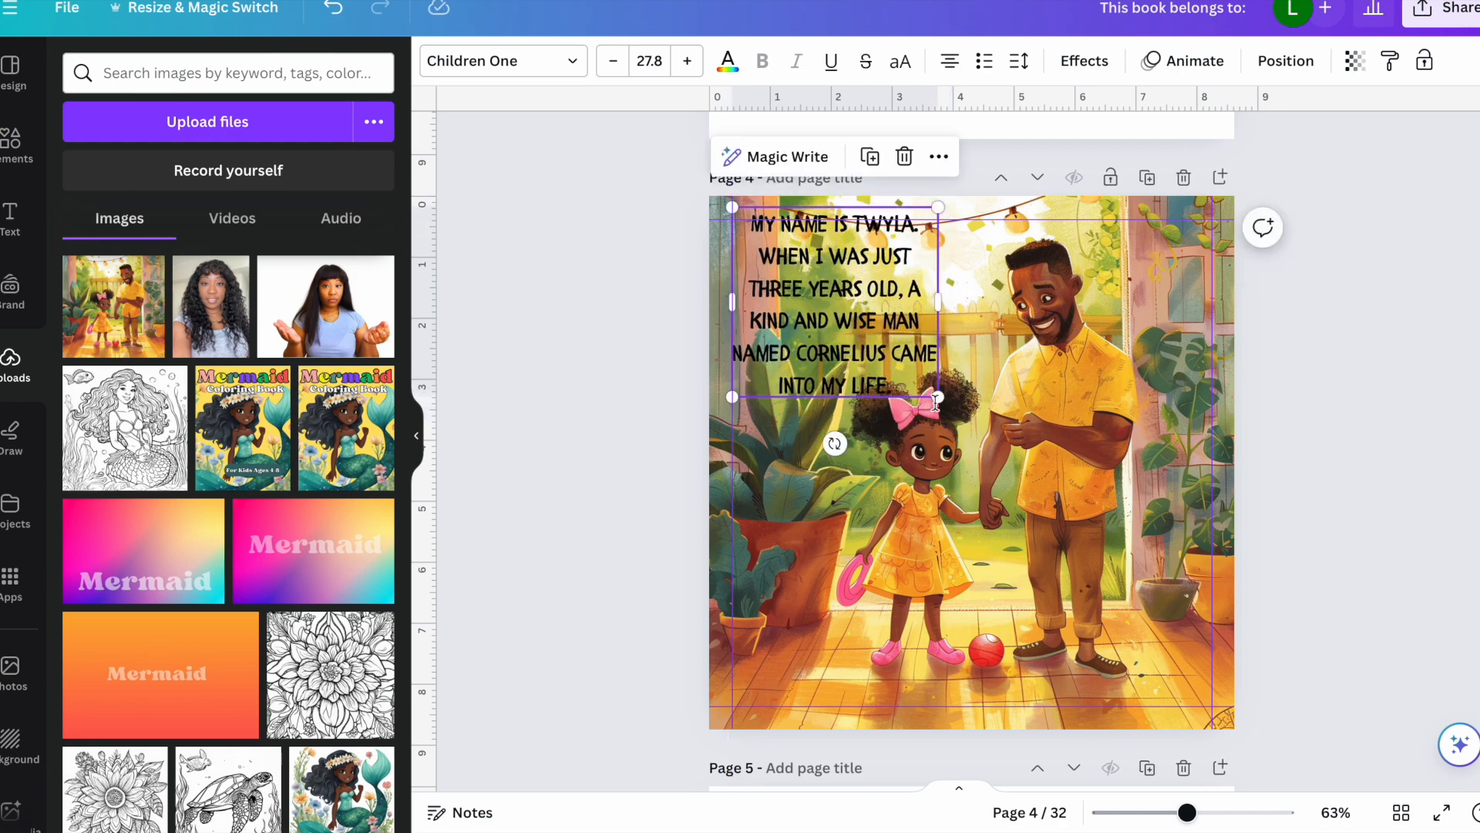
pyautogui.moveTo(940, 394); pyautogui.dragTo(914, 375)
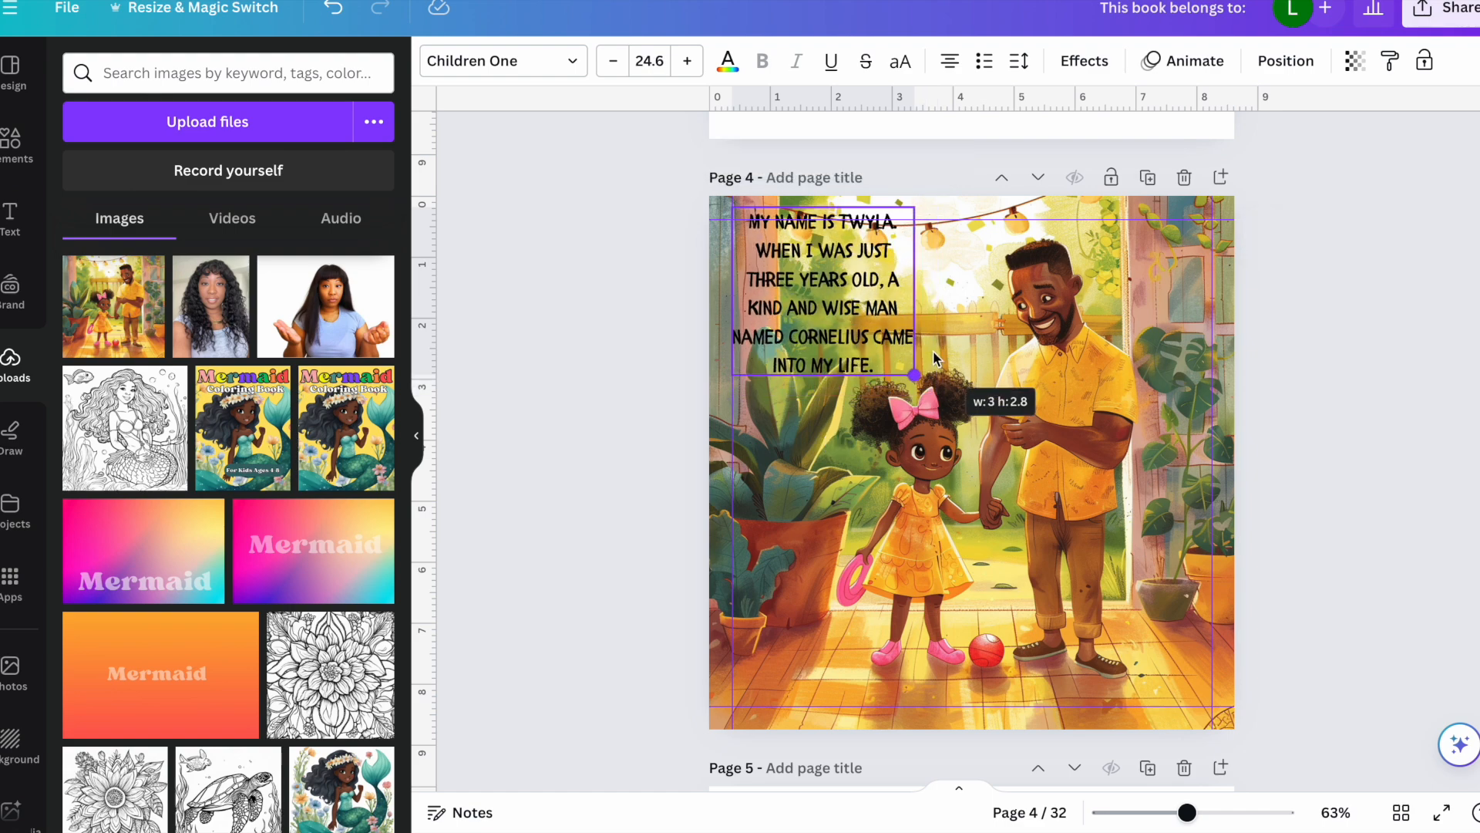
pyautogui.moveTo(933, 353); pyautogui.dragTo(931, 343)
pyautogui.click(1318, 386)
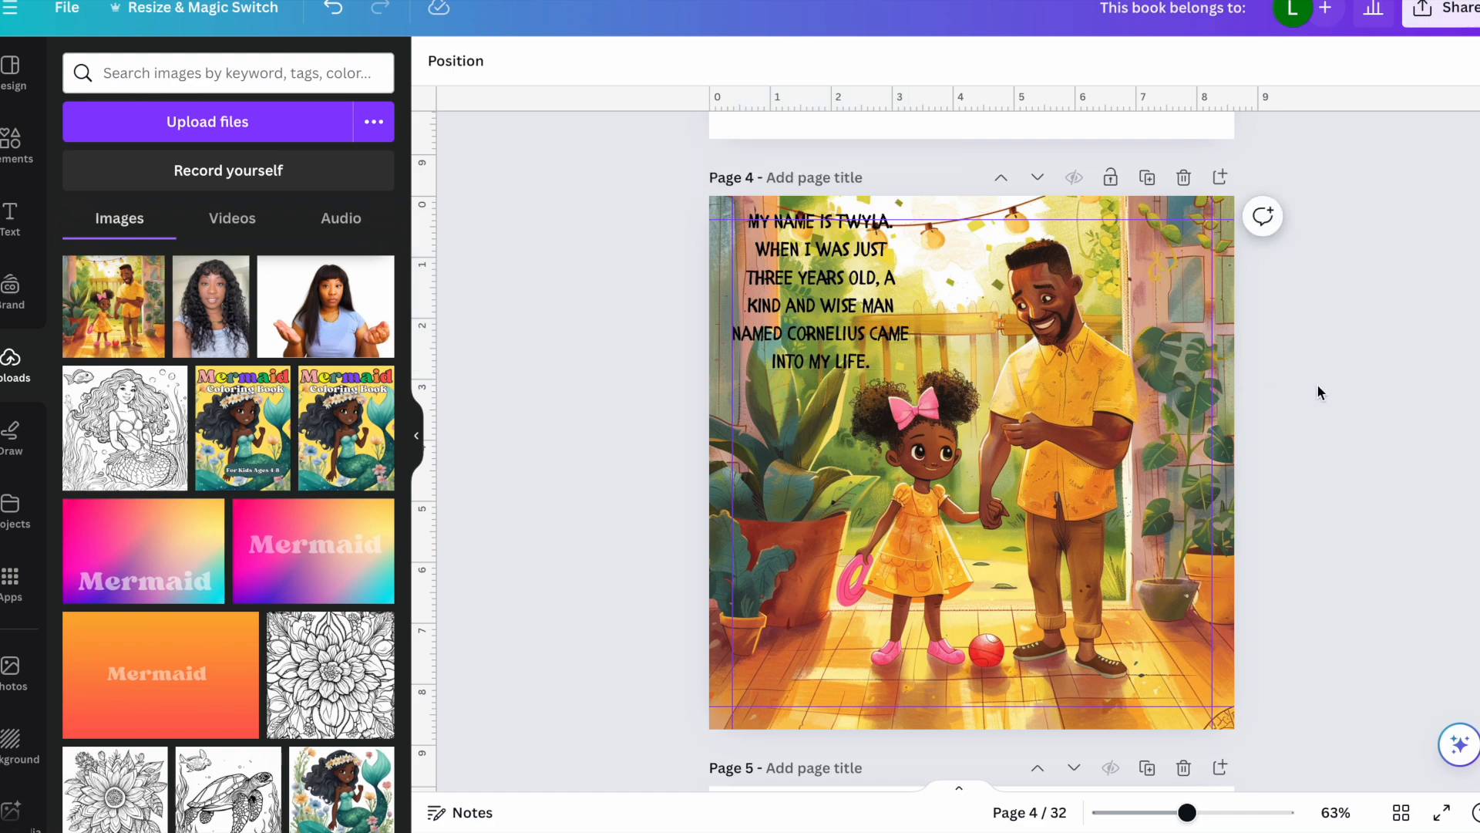
pyautogui.click(848, 279)
pyautogui.moveTo(848, 279); pyautogui.dragTo(848, 291)
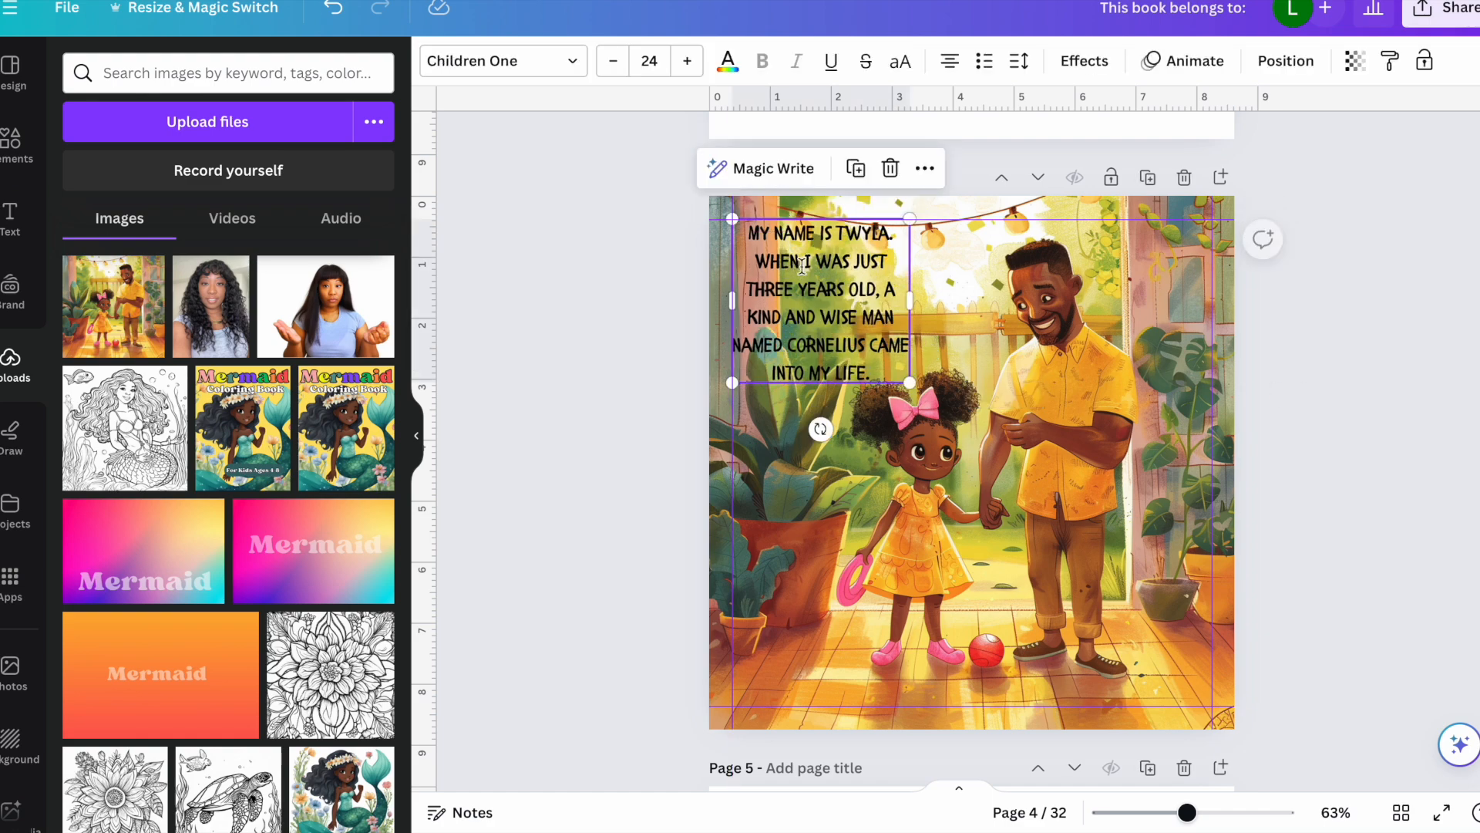
pyautogui.click(1358, 421)
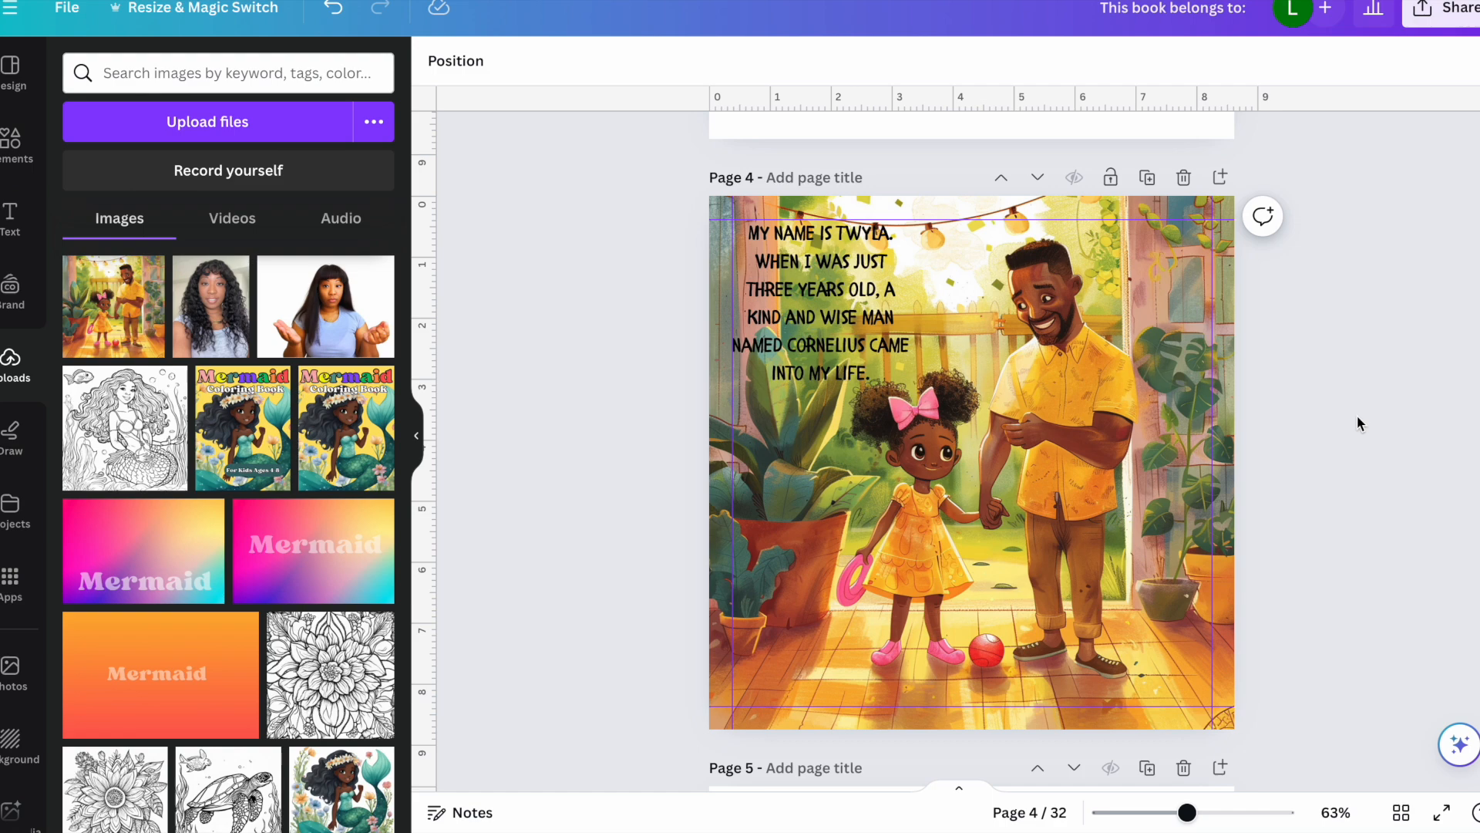
# Step: Resize the page 4 illustration so it extends slightly past the upper and right page edges
pyautogui.click(1096, 586)
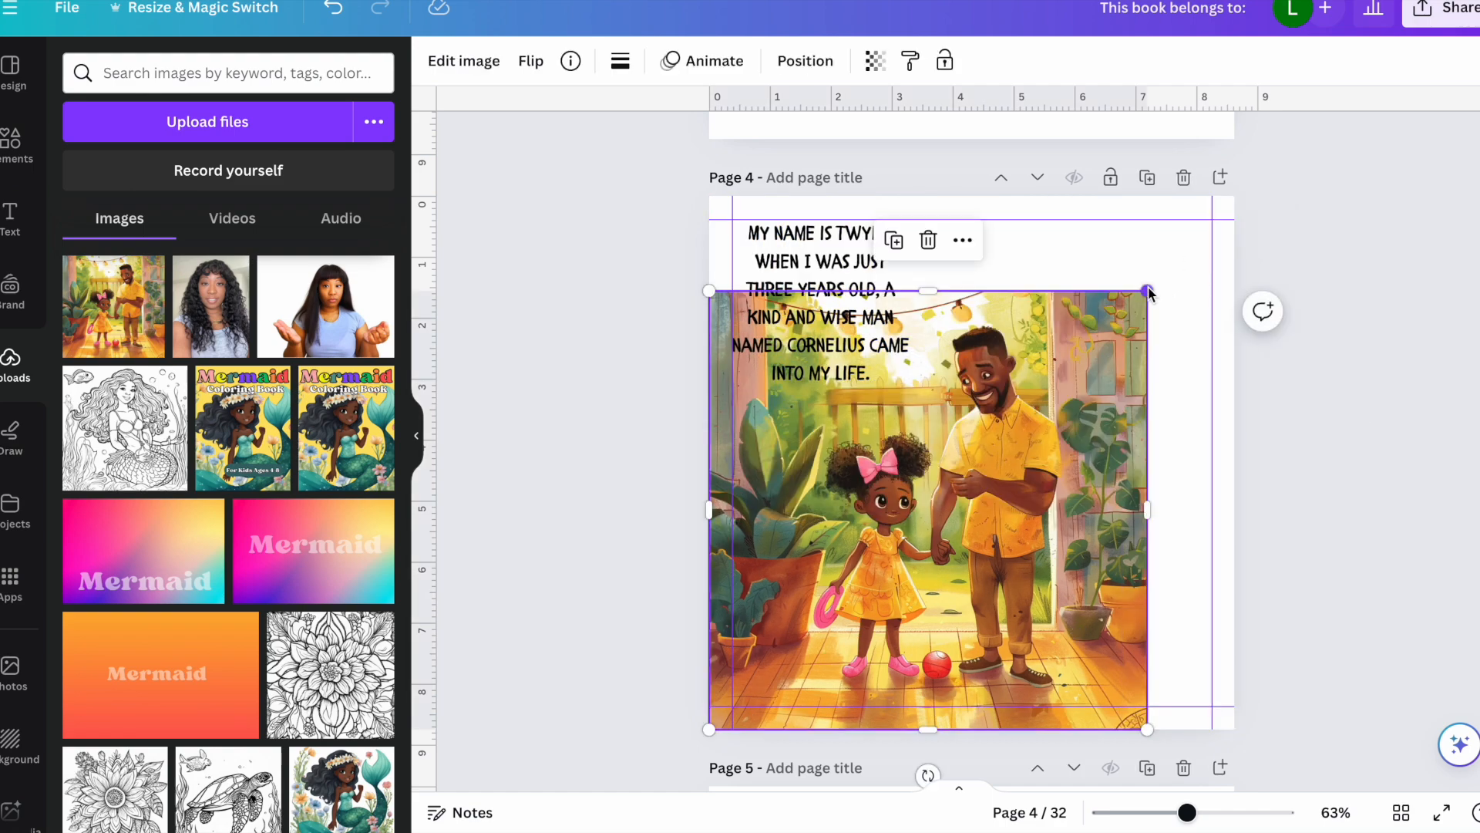
pyautogui.moveTo(1149, 290); pyautogui.dragTo(1253, 189)
pyautogui.click(1368, 427)
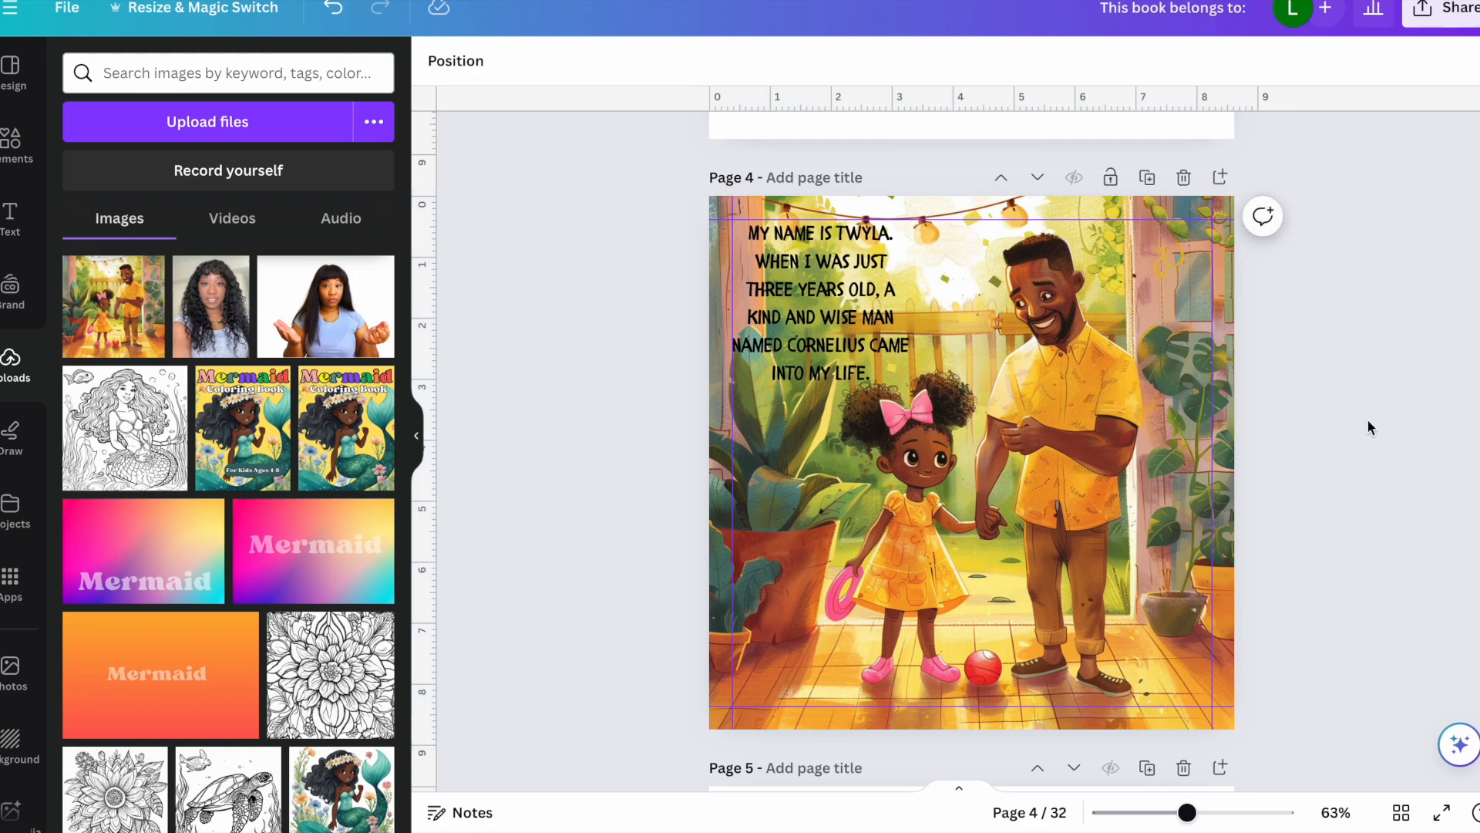
# Step: Search the elements for "splash", show all matching graphics and add the peach blob shape to page 4
pyautogui.click(825, 305)
pyautogui.click(11, 145)
pyautogui.doubleClick(210, 72)
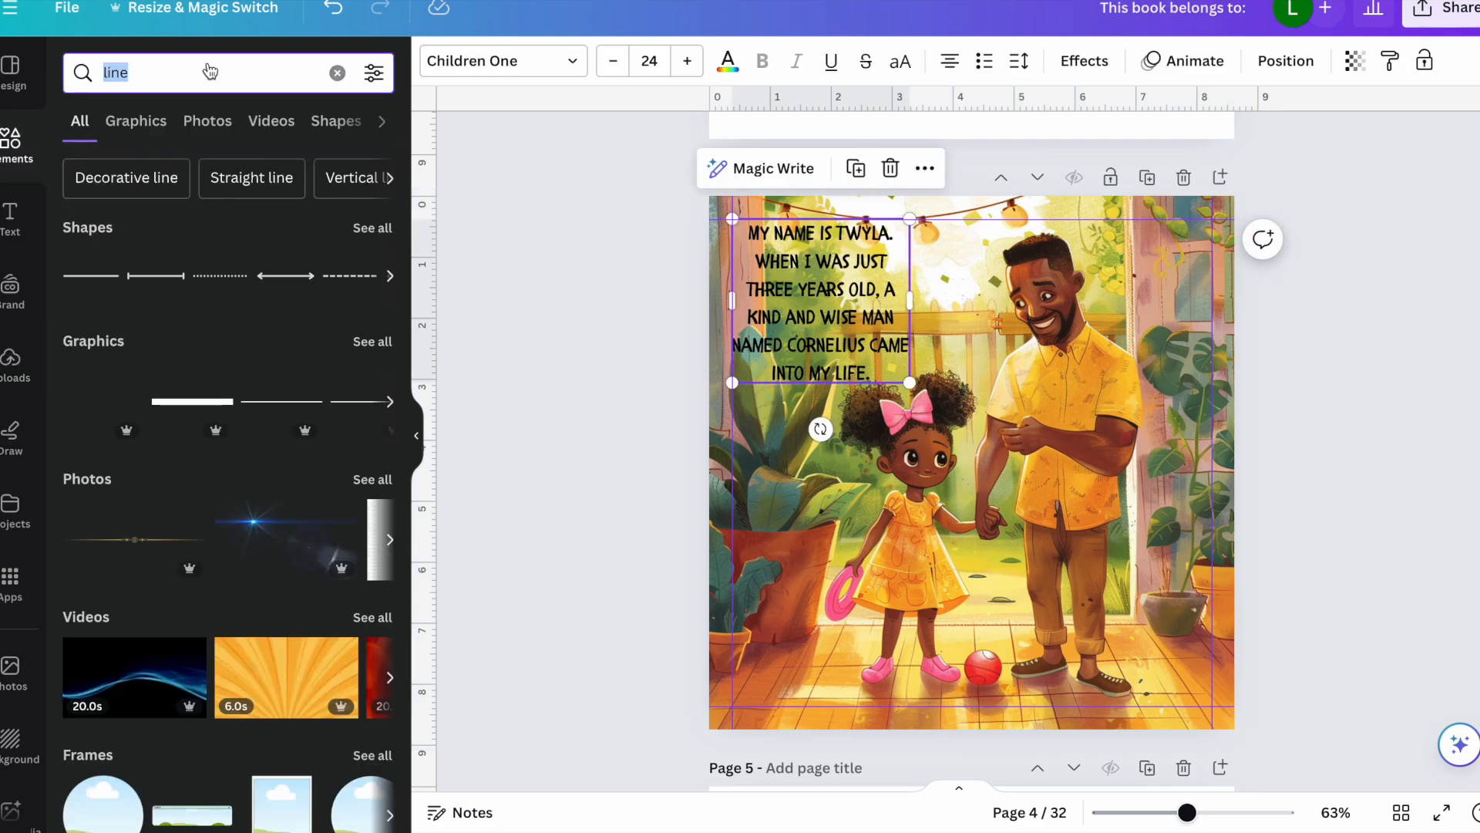
pyautogui.write('splash')
pyautogui.press('Return')
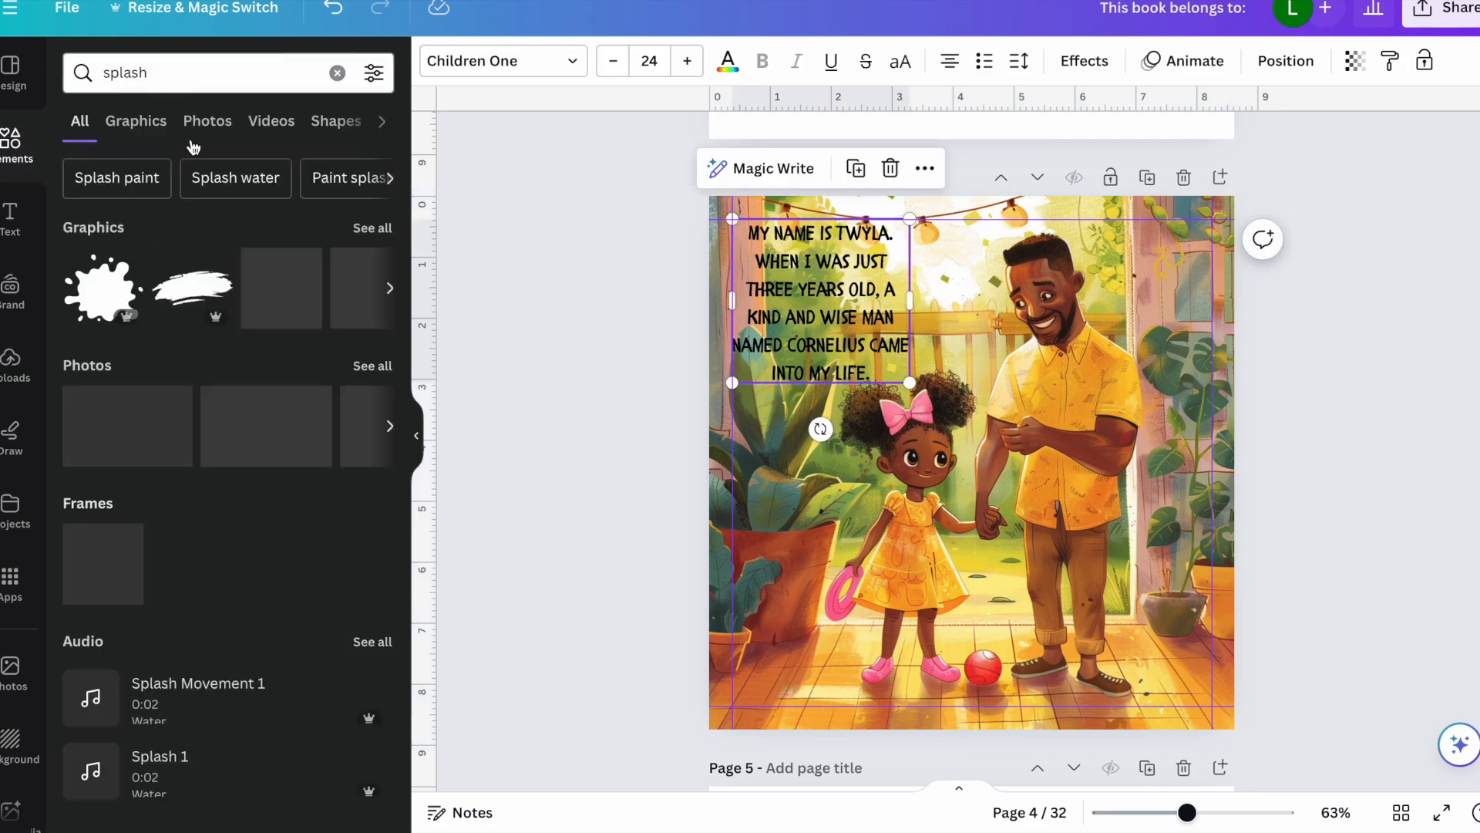
pyautogui.click(370, 228)
pyautogui.click(114, 493)
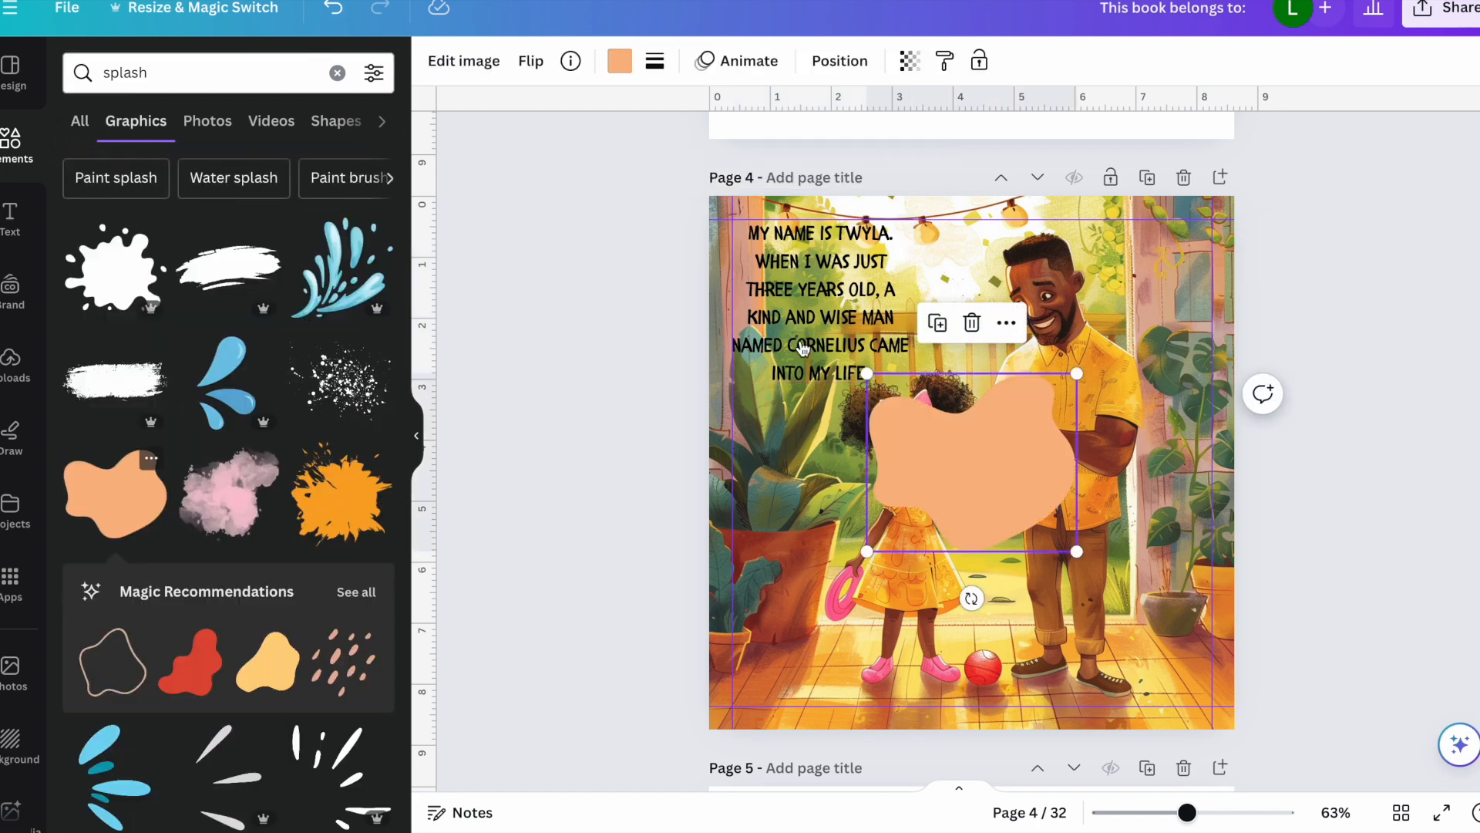
# Step: Move and enlarge the peach blob so it sits behind the story text on page 4, and set its transparency to 67
pyautogui.moveTo(941, 466); pyautogui.dragTo(790, 346)
pyautogui.moveTo(911, 357); pyautogui.dragTo(932, 429)
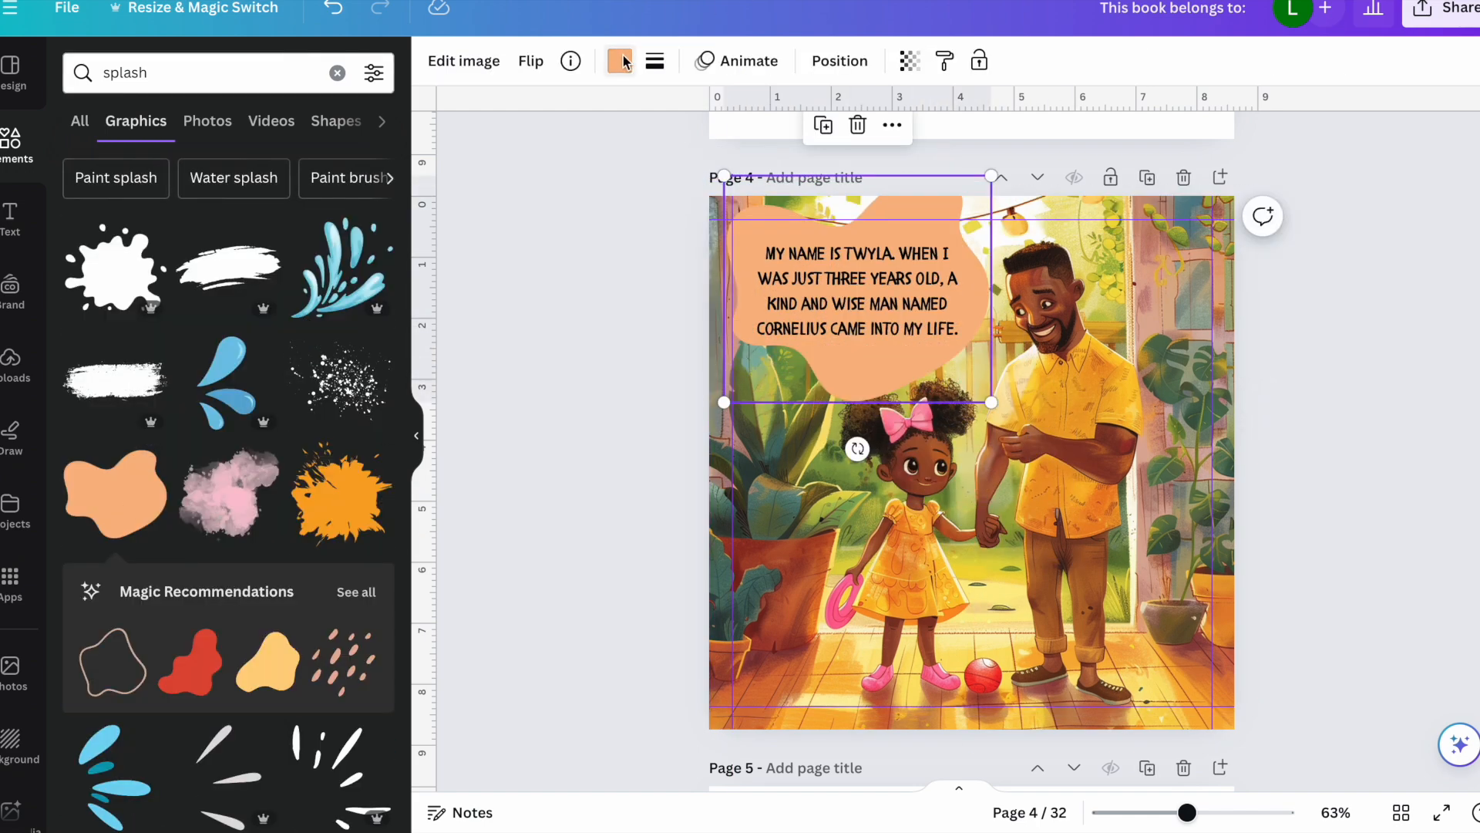
pyautogui.click(623, 61)
pyautogui.click(910, 61)
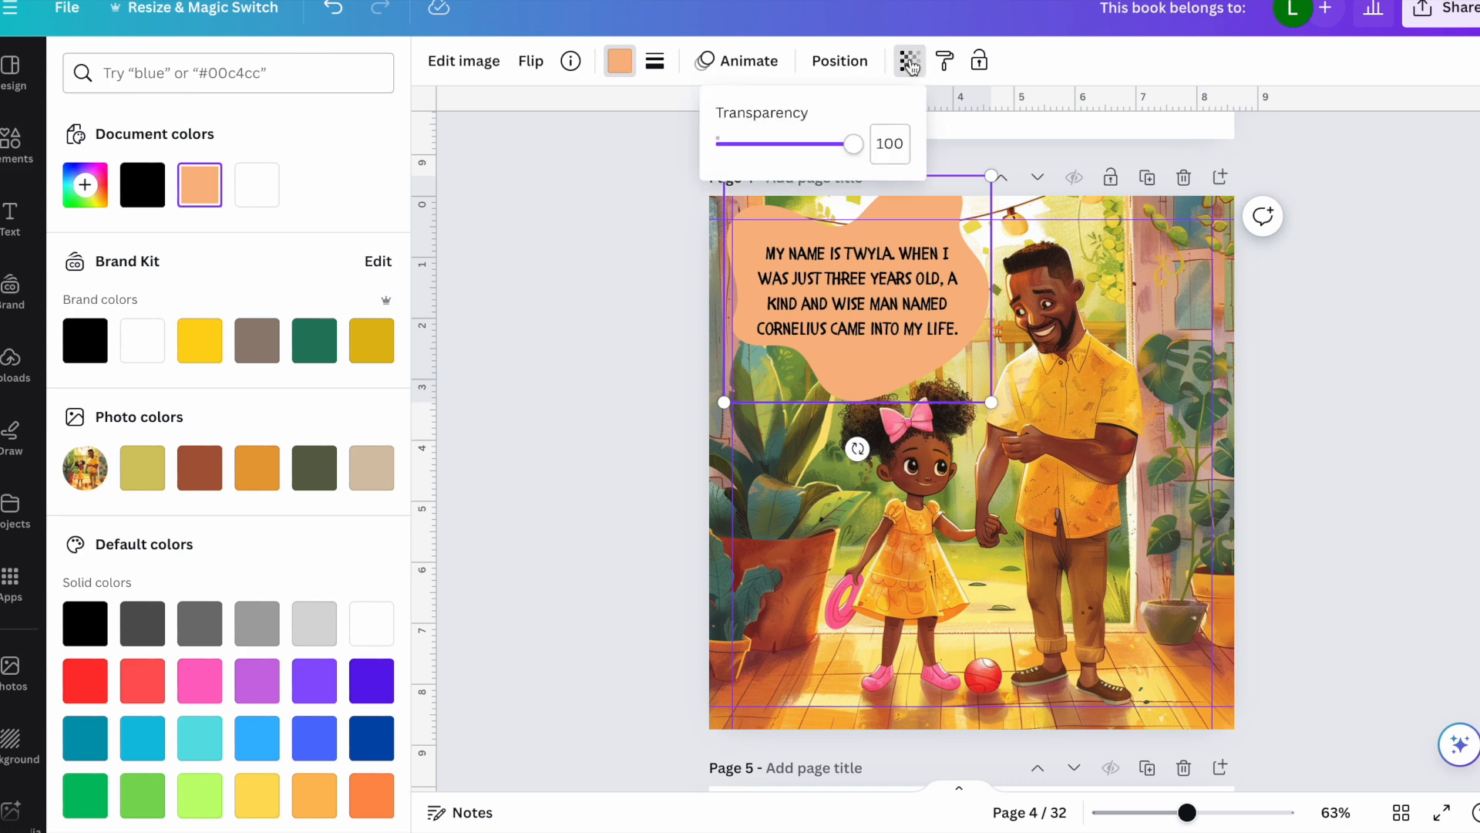
pyautogui.moveTo(862, 148); pyautogui.dragTo(811, 155)
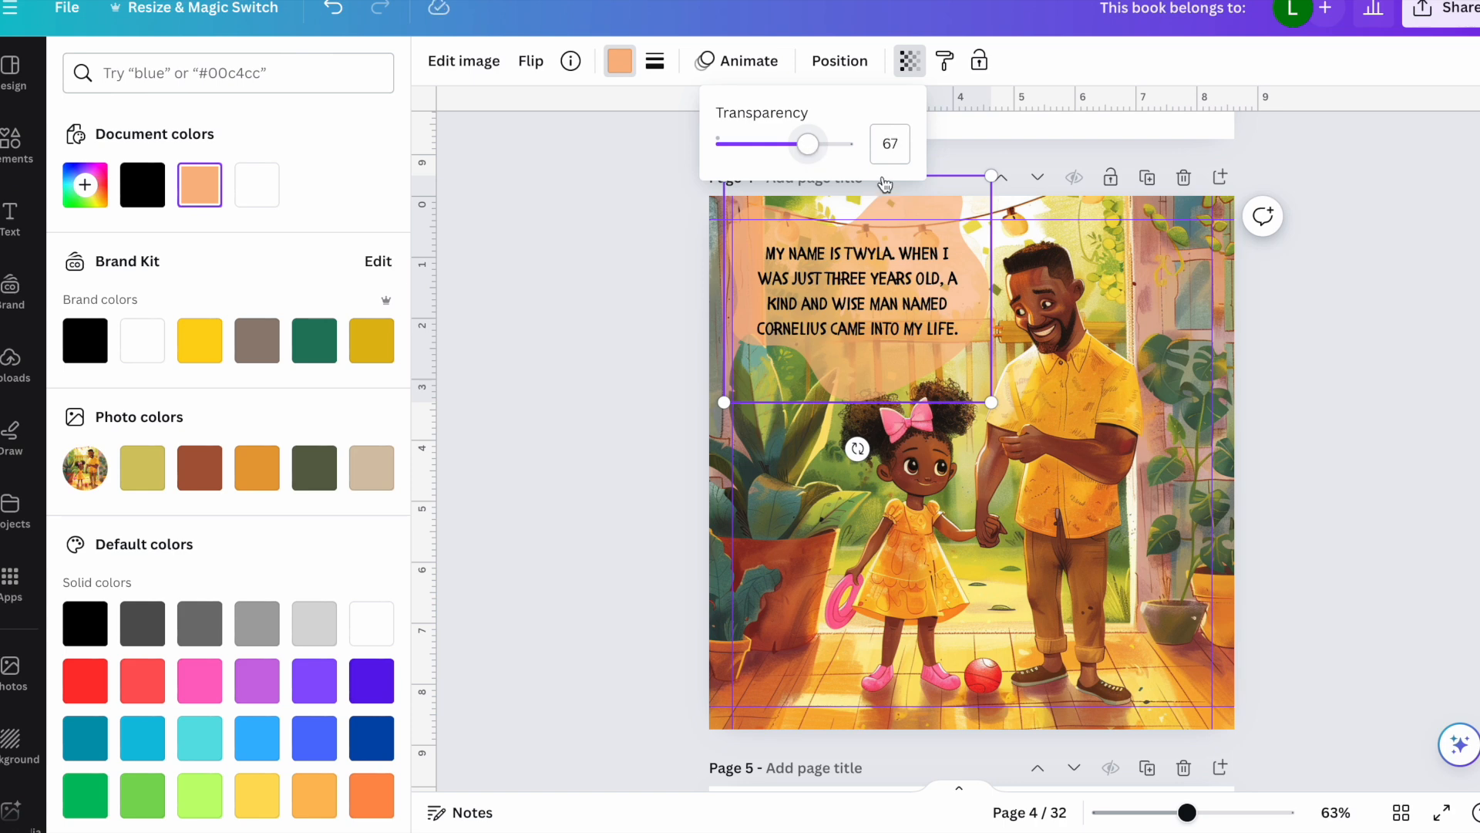
pyautogui.press('Escape')
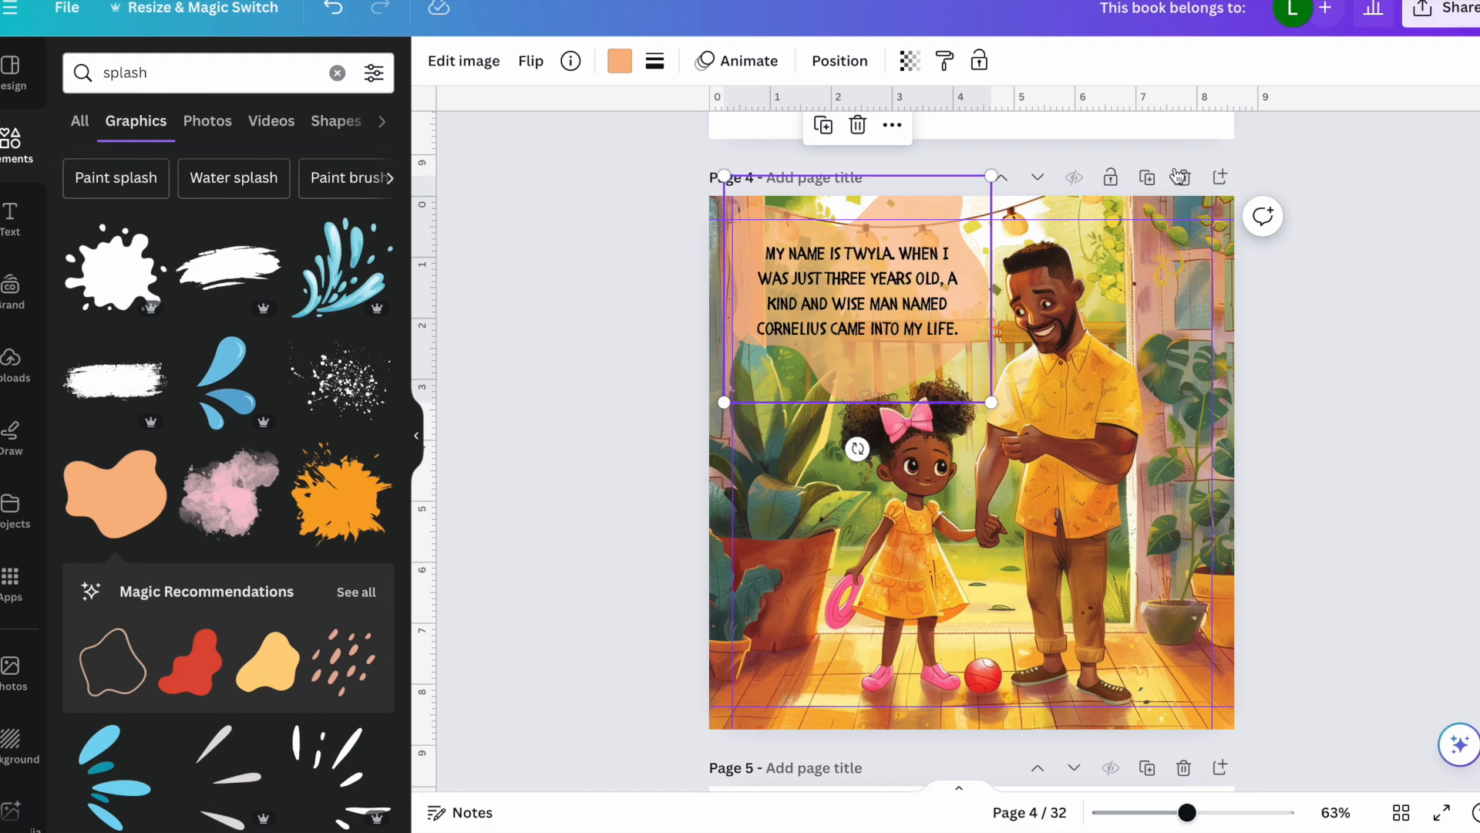
# Step: Duplicate page 4, then separate the girl and her father from the page 4 illustration with Magic Grab and delete them
pyautogui.click(1151, 180)
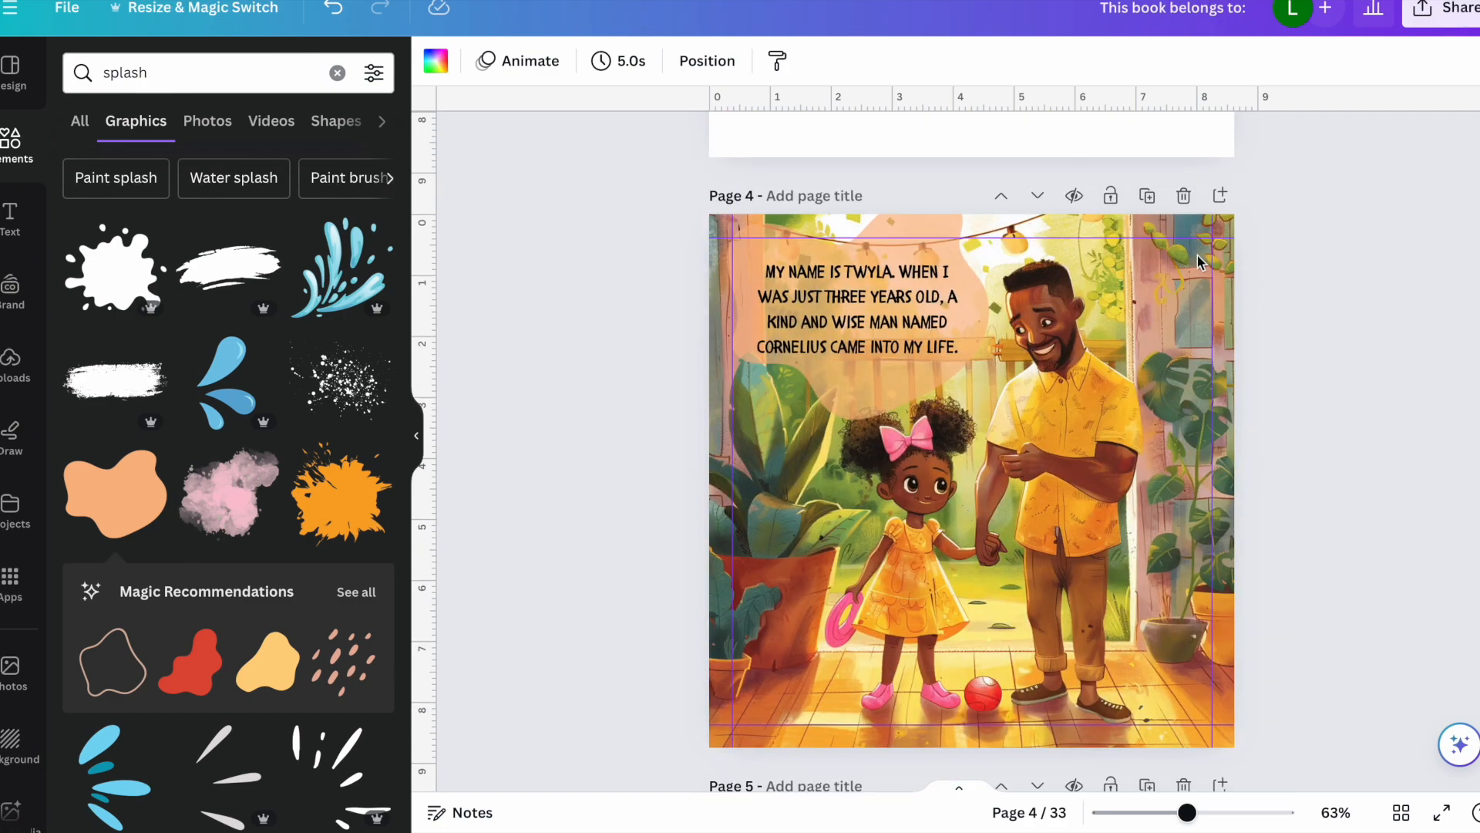
pyautogui.click(1188, 265)
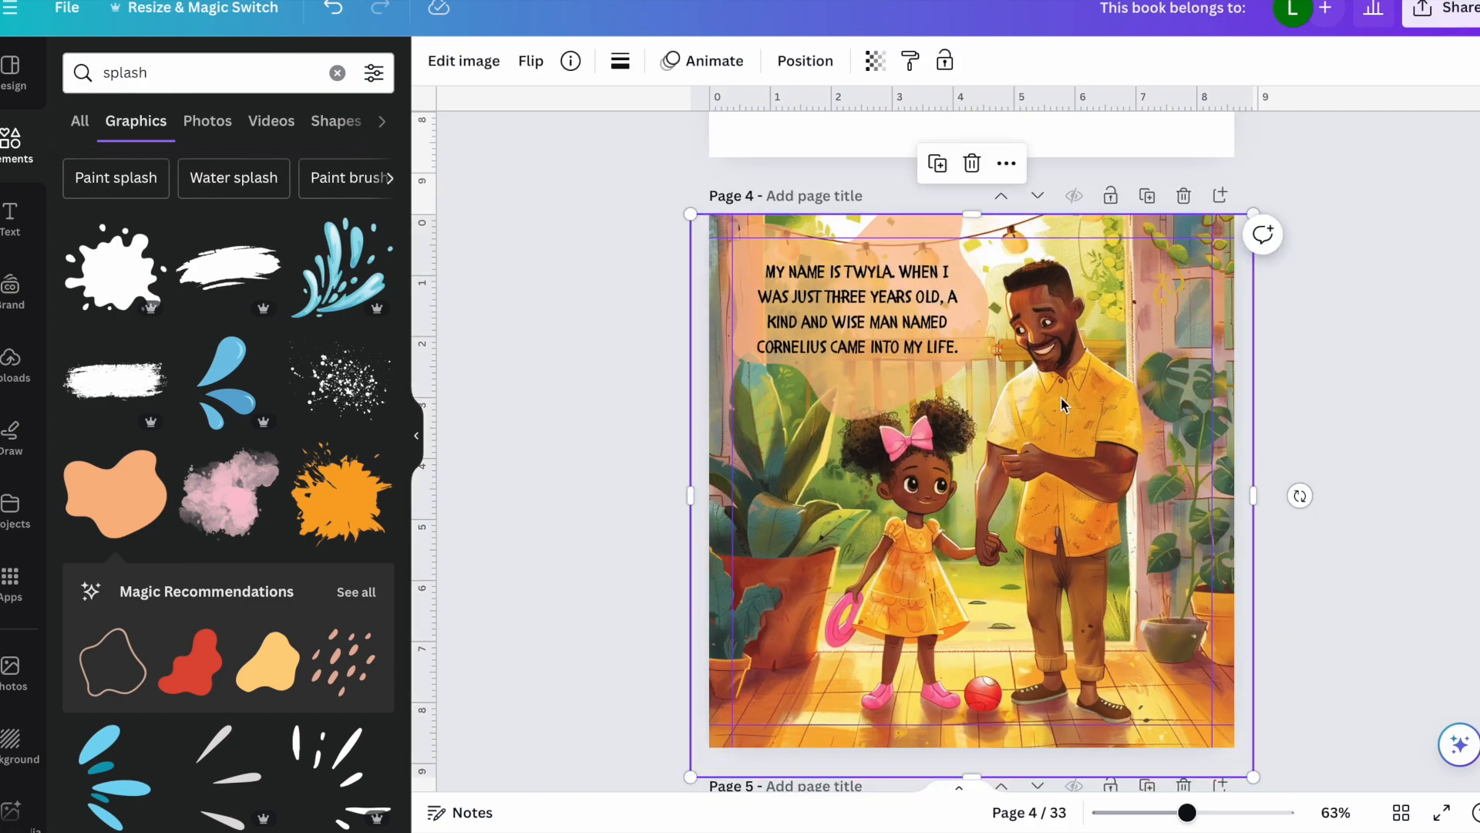
pyautogui.click(1004, 163)
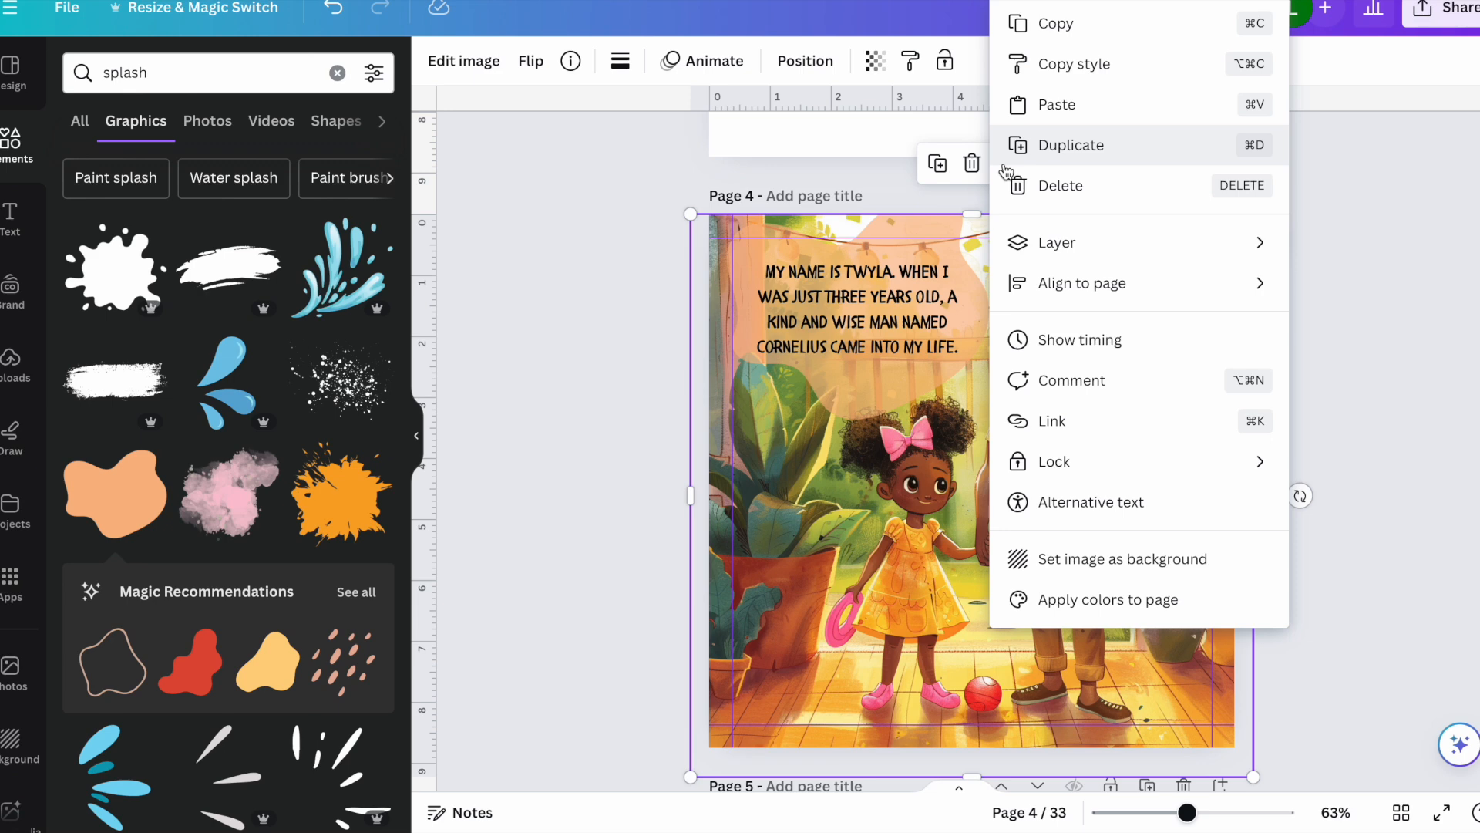
pyautogui.click(717, 405)
pyautogui.click(470, 61)
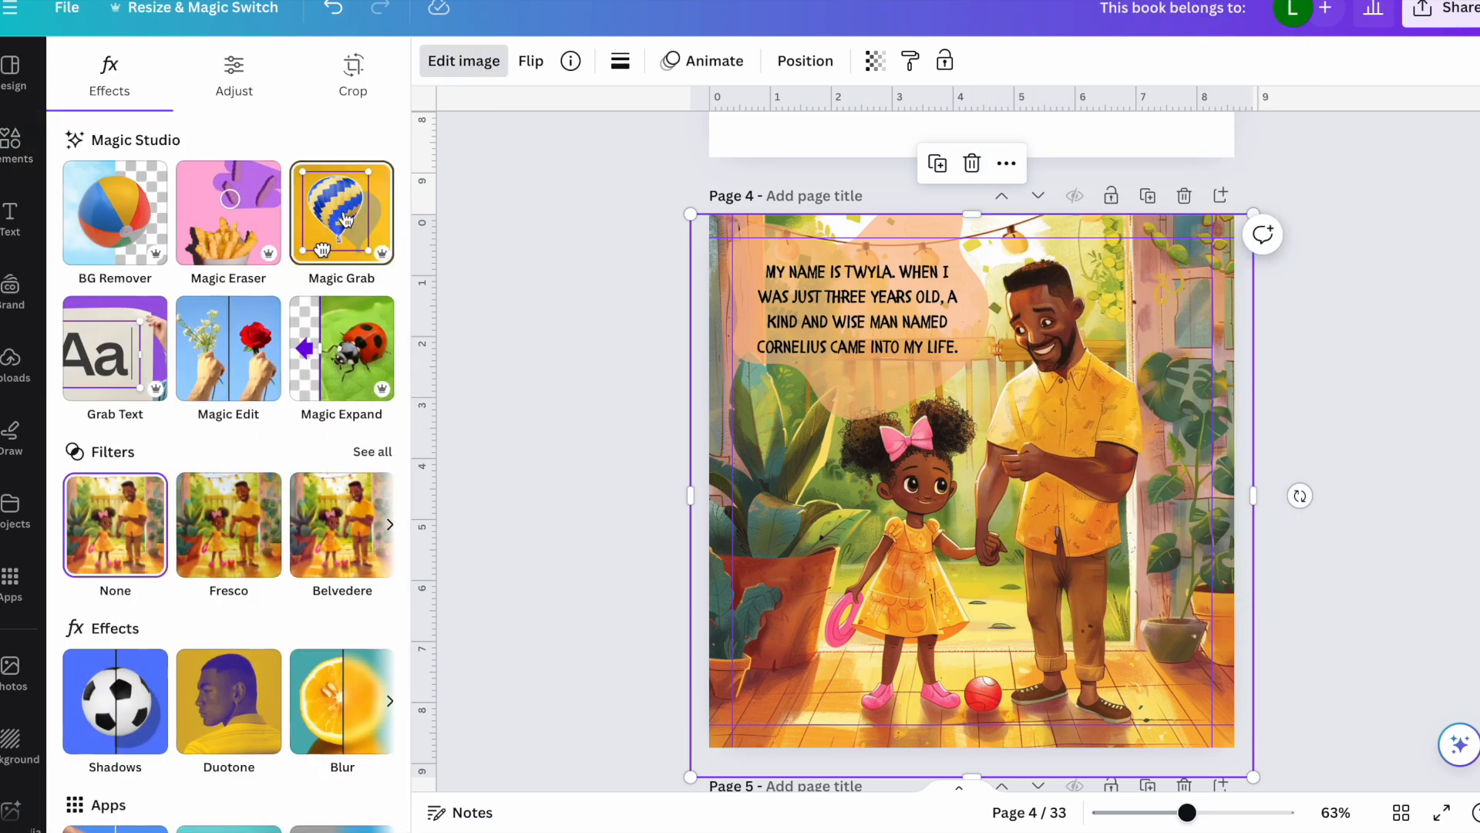
pyautogui.click(345, 221)
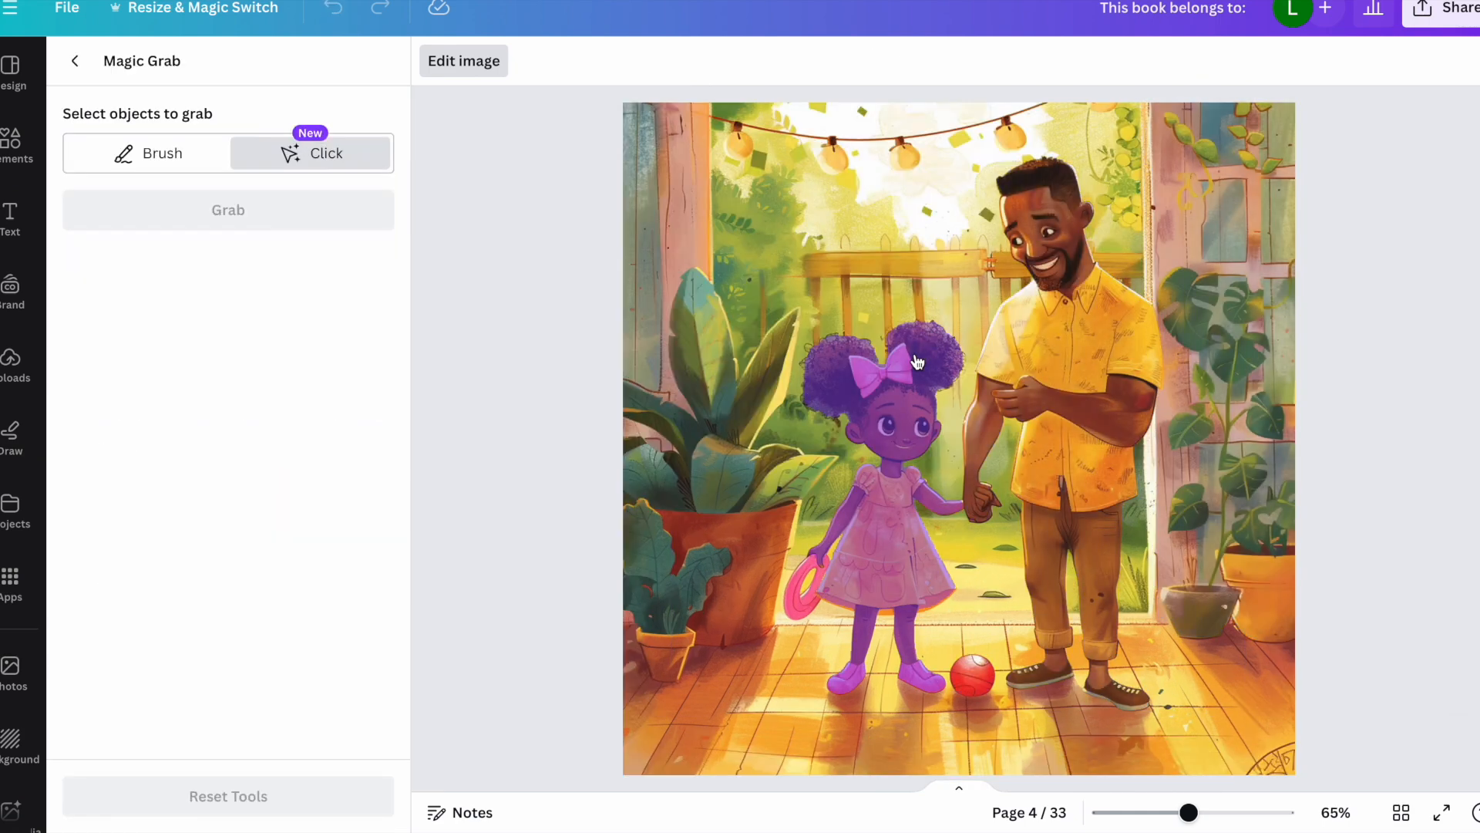
pyautogui.click(902, 404)
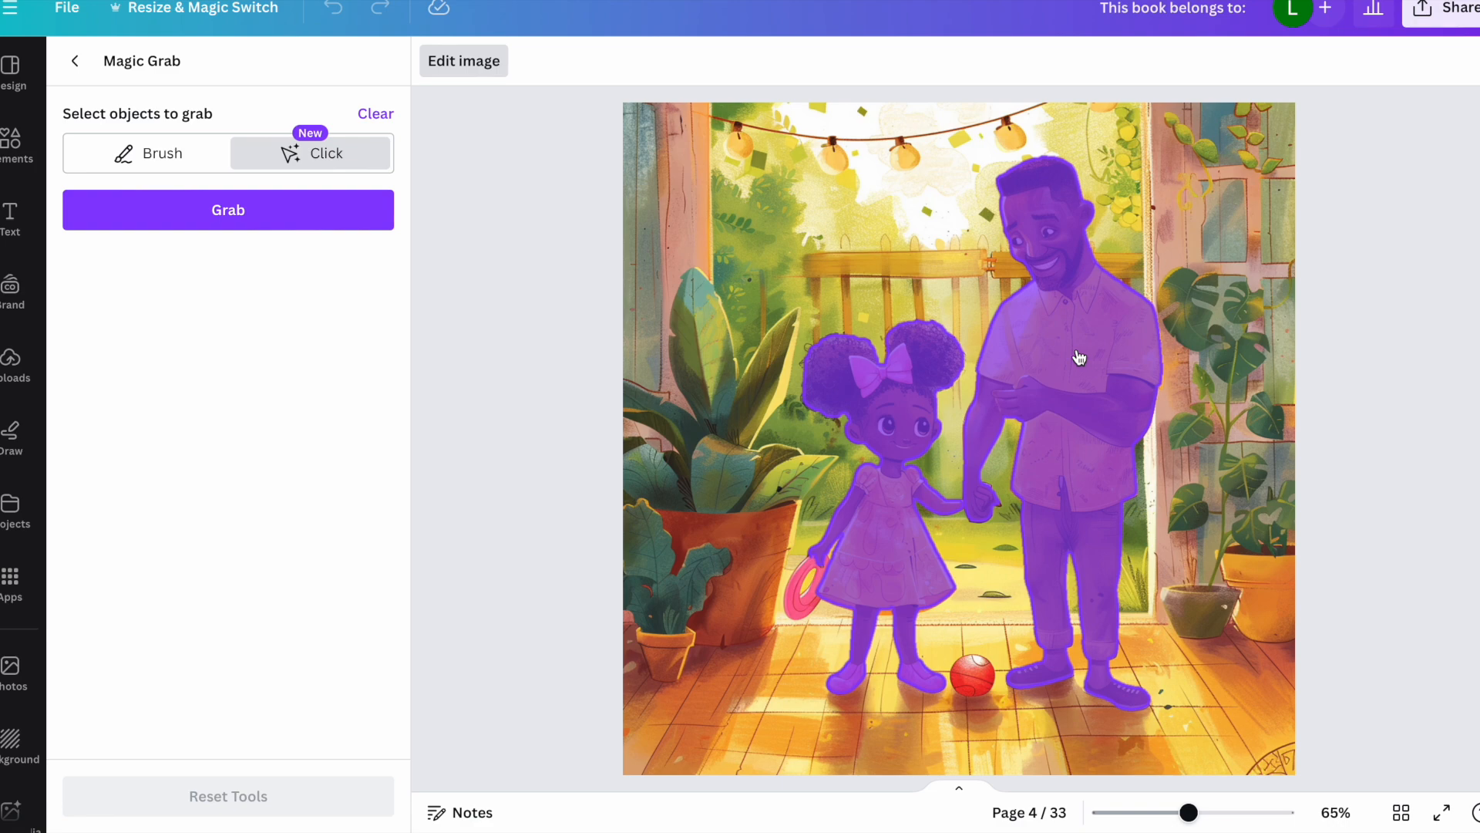
pyautogui.click(274, 211)
pyautogui.moveTo(936, 590); pyautogui.dragTo(1083, 630)
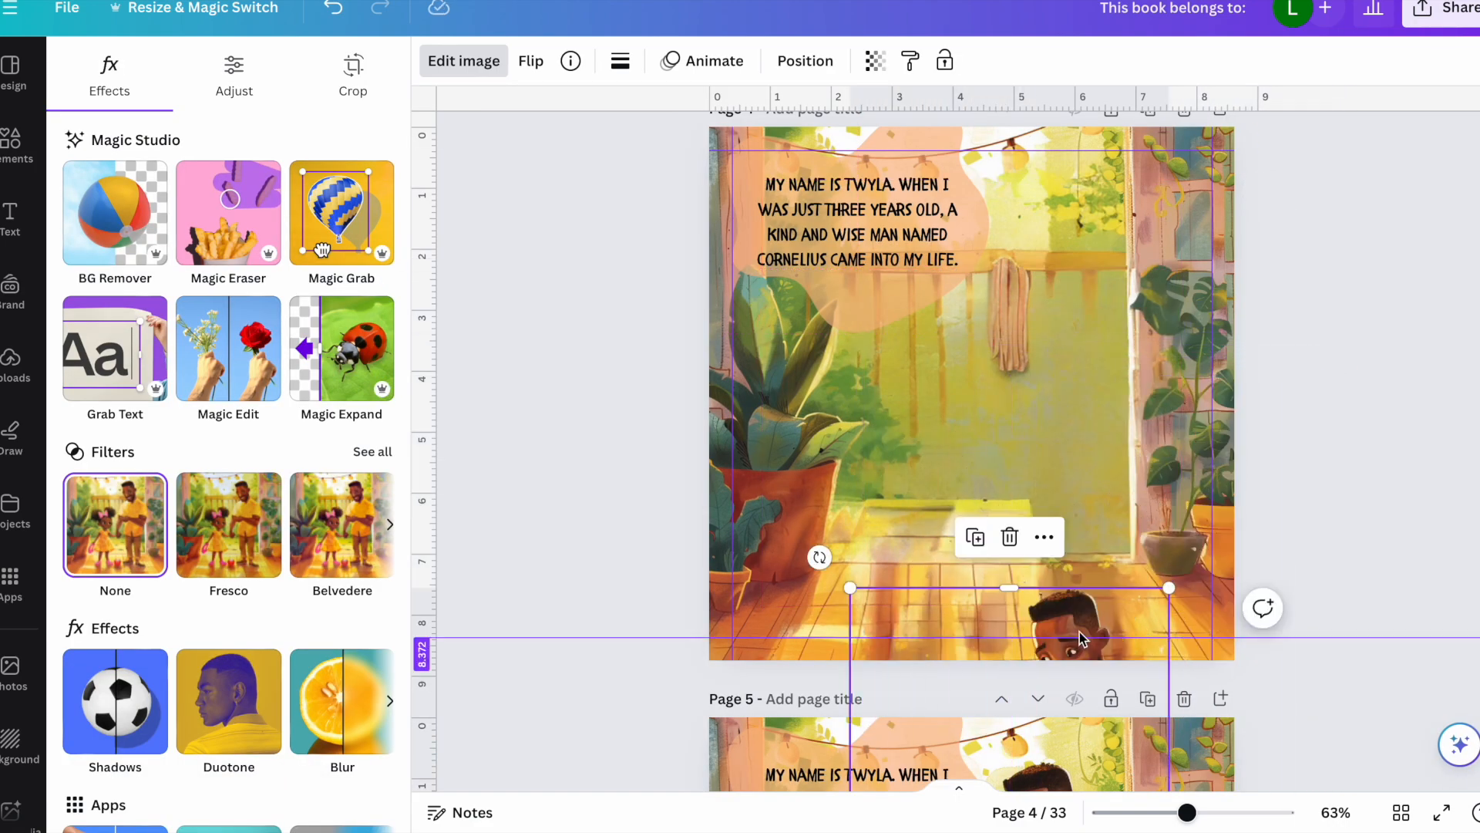
pyautogui.press('Delete')
# Step: Move the story text and peach blob down toward the middle of page 4, and remove both from the duplicated page 5
pyautogui.click(957, 266)
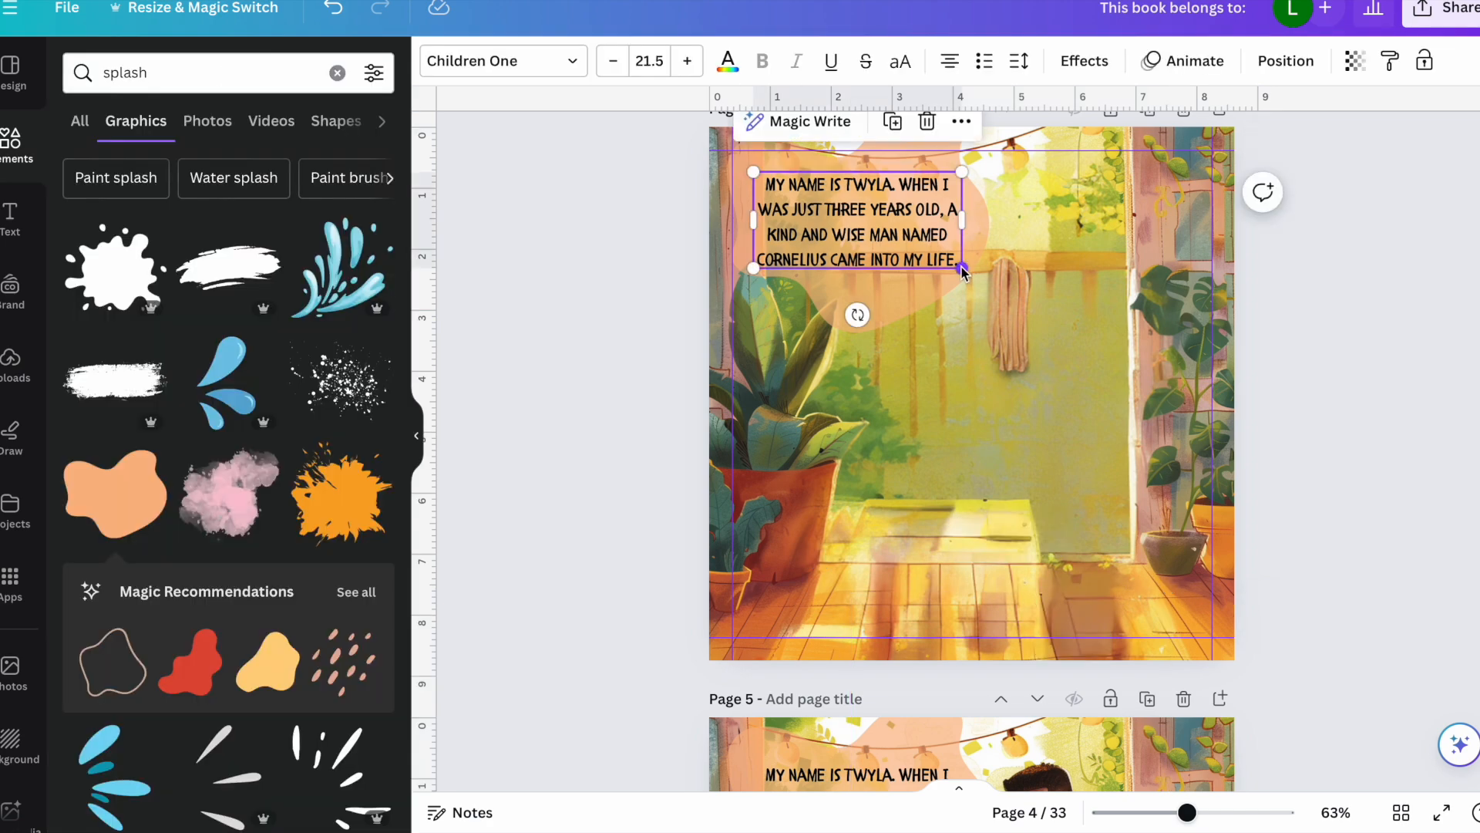
pyautogui.moveTo(885, 187); pyautogui.dragTo(1000, 376)
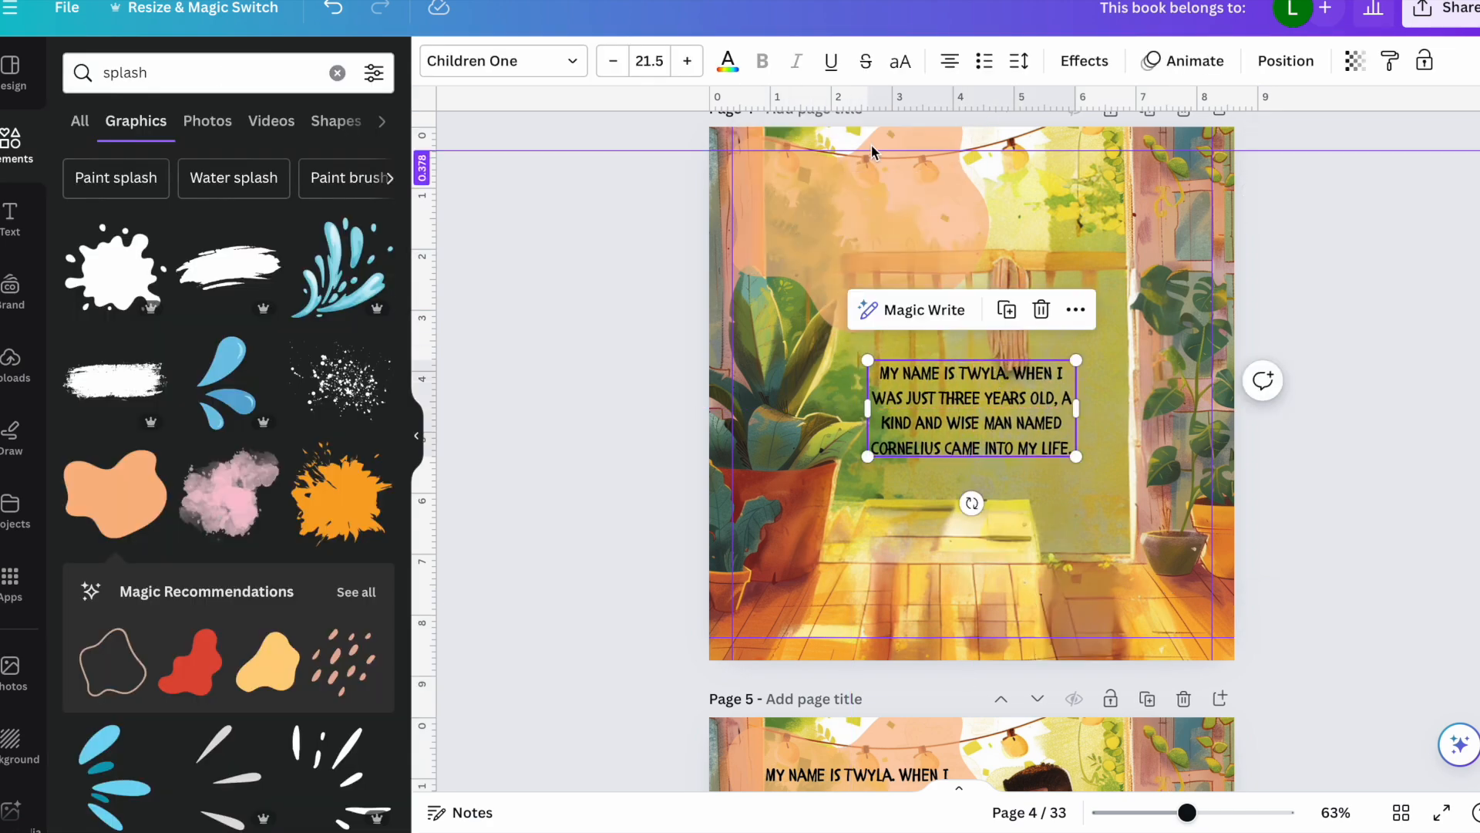
pyautogui.click(1380, 457)
pyautogui.scroll(1, 1380, 457)
pyautogui.scroll(-7, 1380, 457)
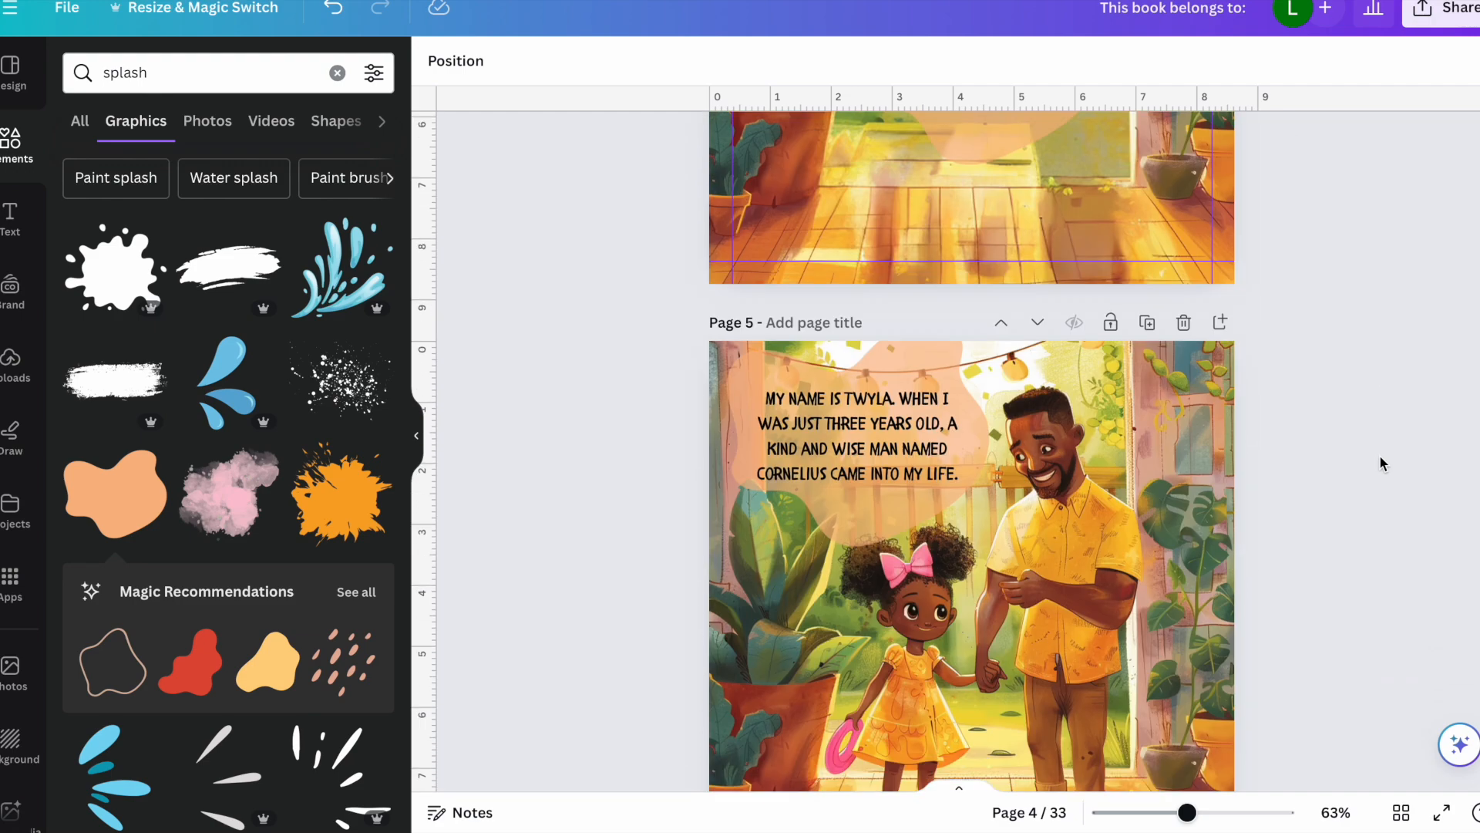
pyautogui.scroll(2, 1380, 463)
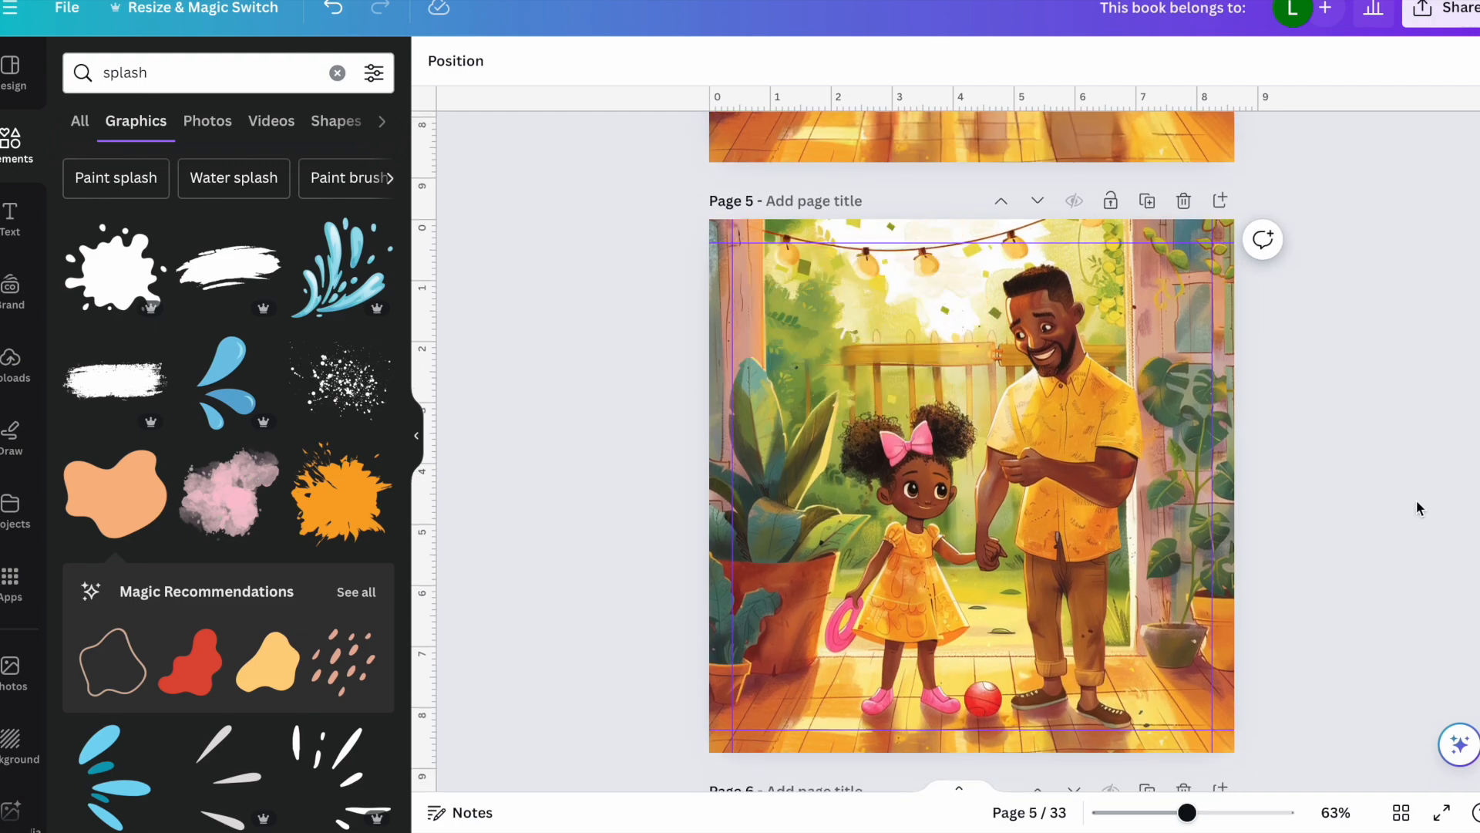
pyautogui.scroll(1, 1417, 509)
pyautogui.scroll(4, 1417, 500)
pyautogui.scroll(-3, 1417, 500)
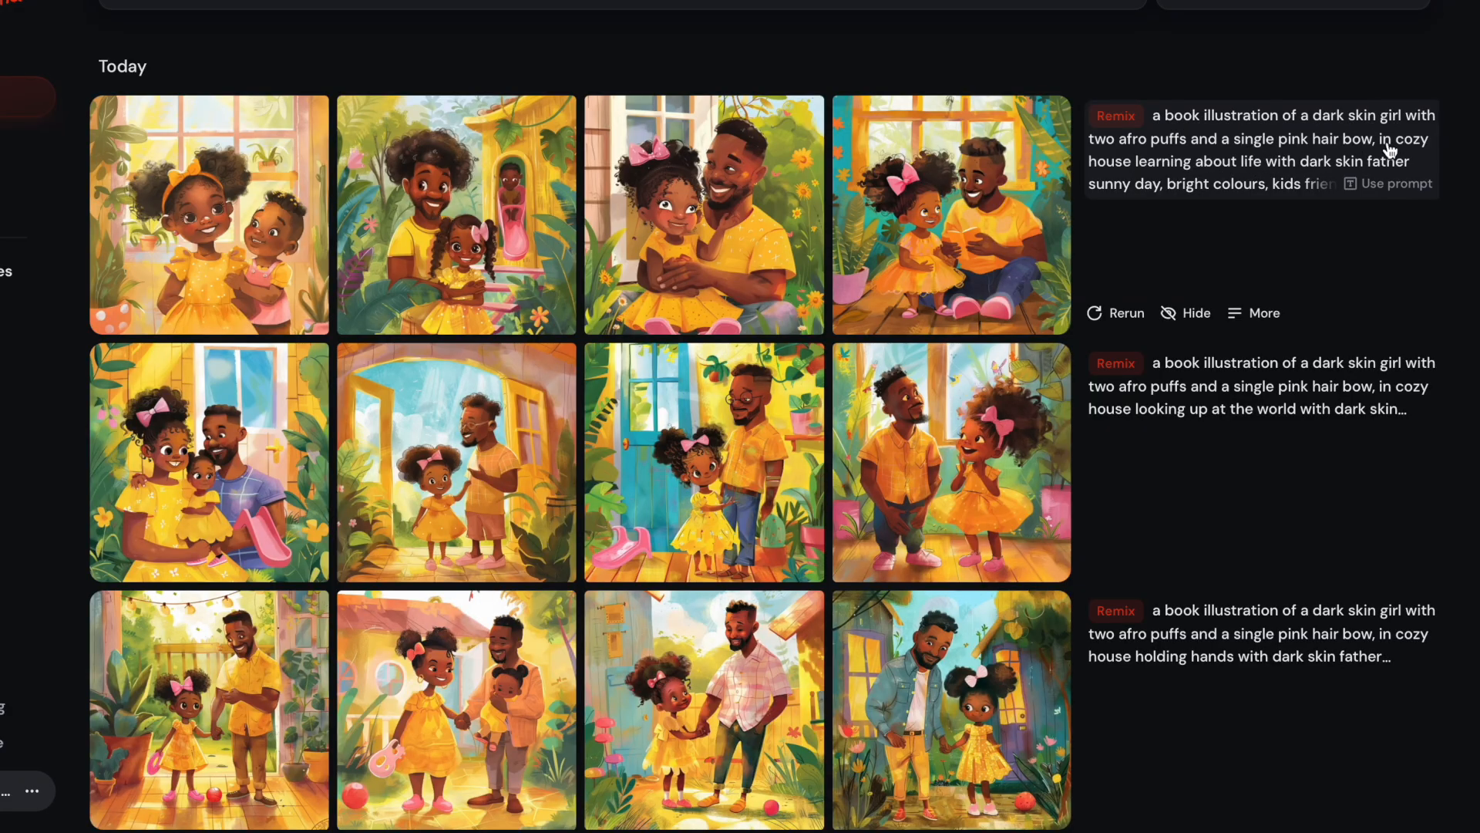
# Step: Choose the Midjourney illustration of the girl and her seated father with a book, and place it across all of page 6 in Canva
pyautogui.moveTo(959, 164)
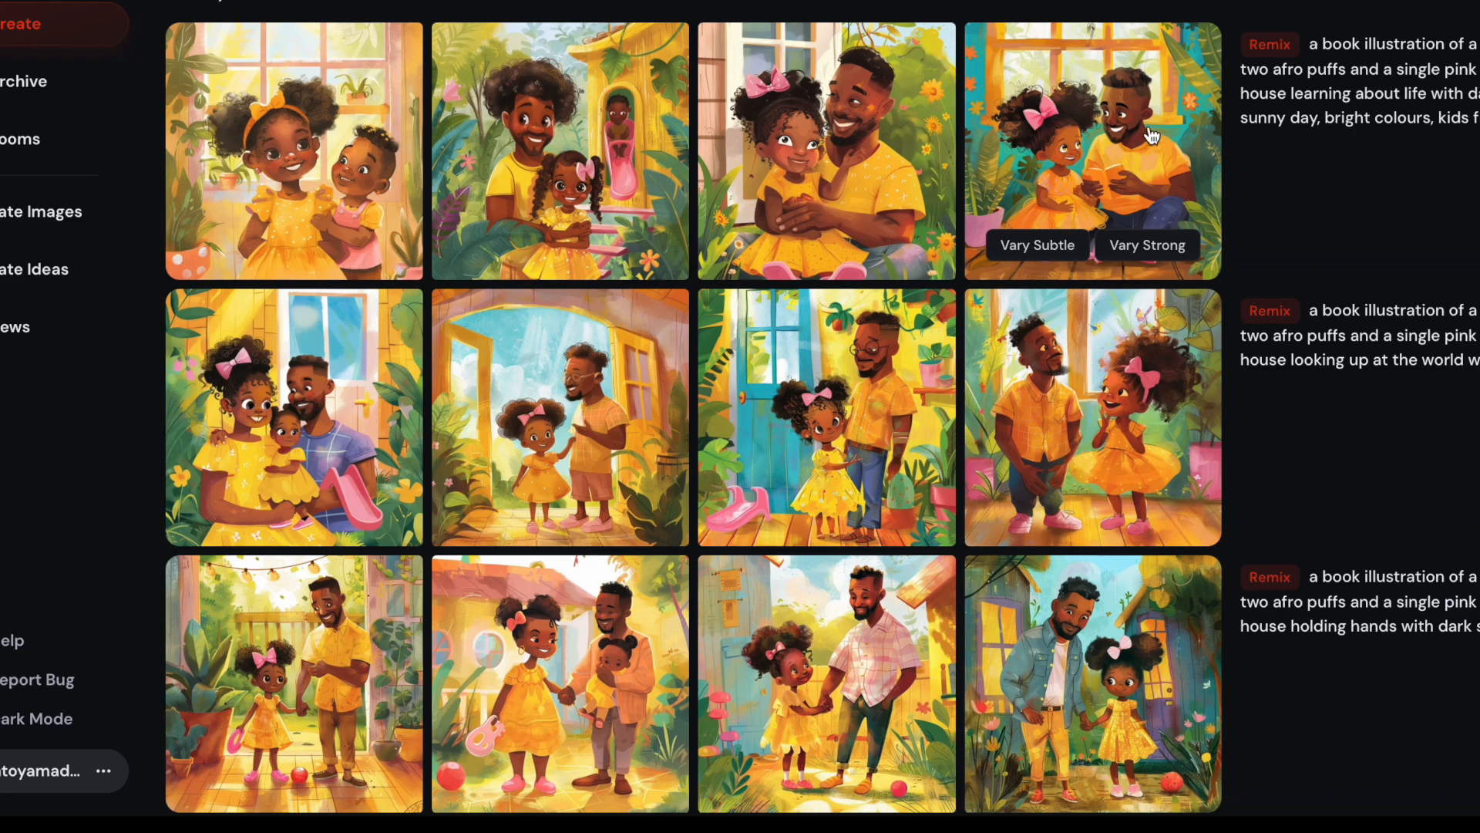
pyautogui.moveTo(575, 435)
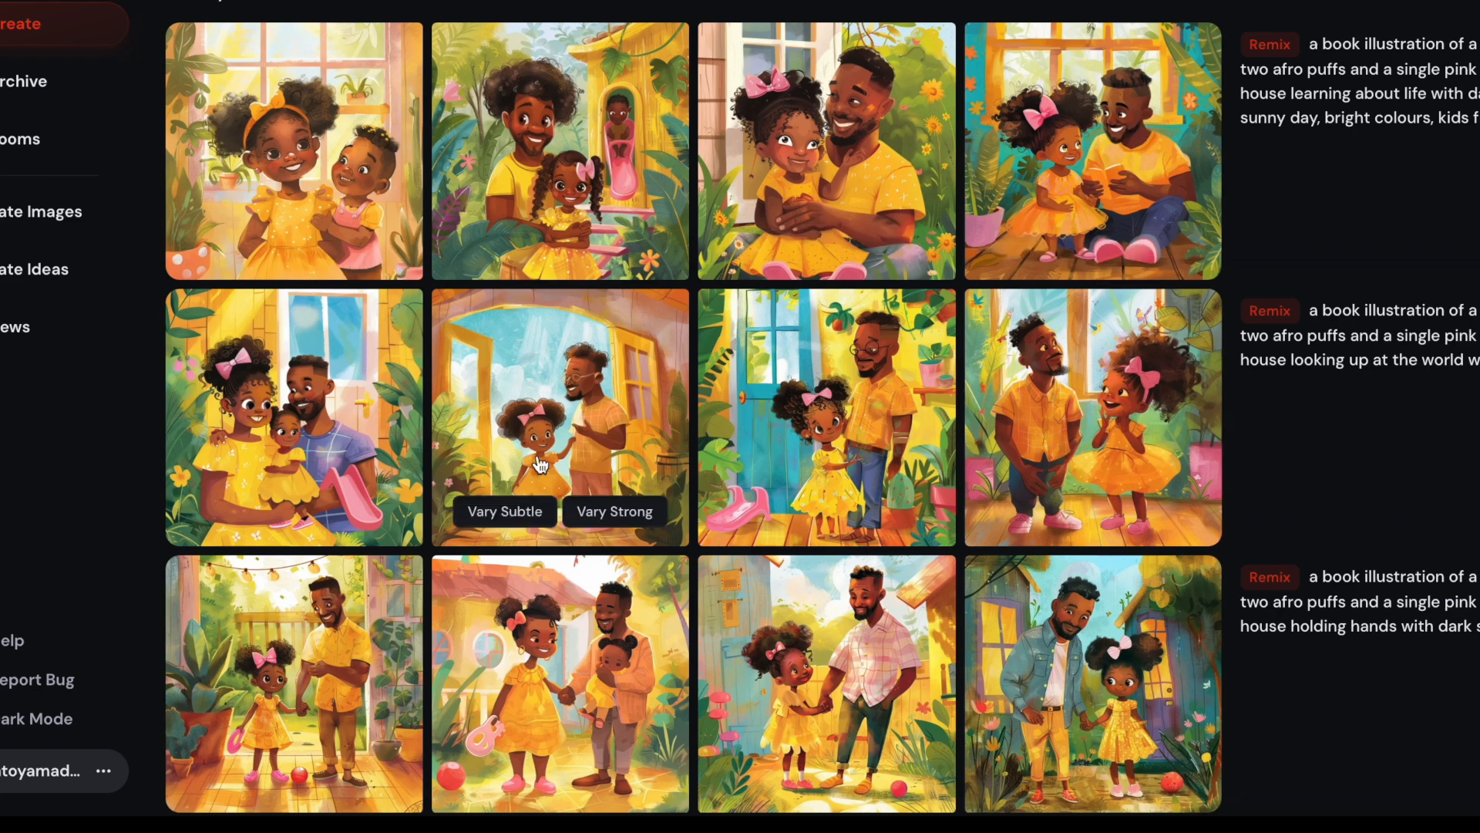
pyautogui.click(1104, 102)
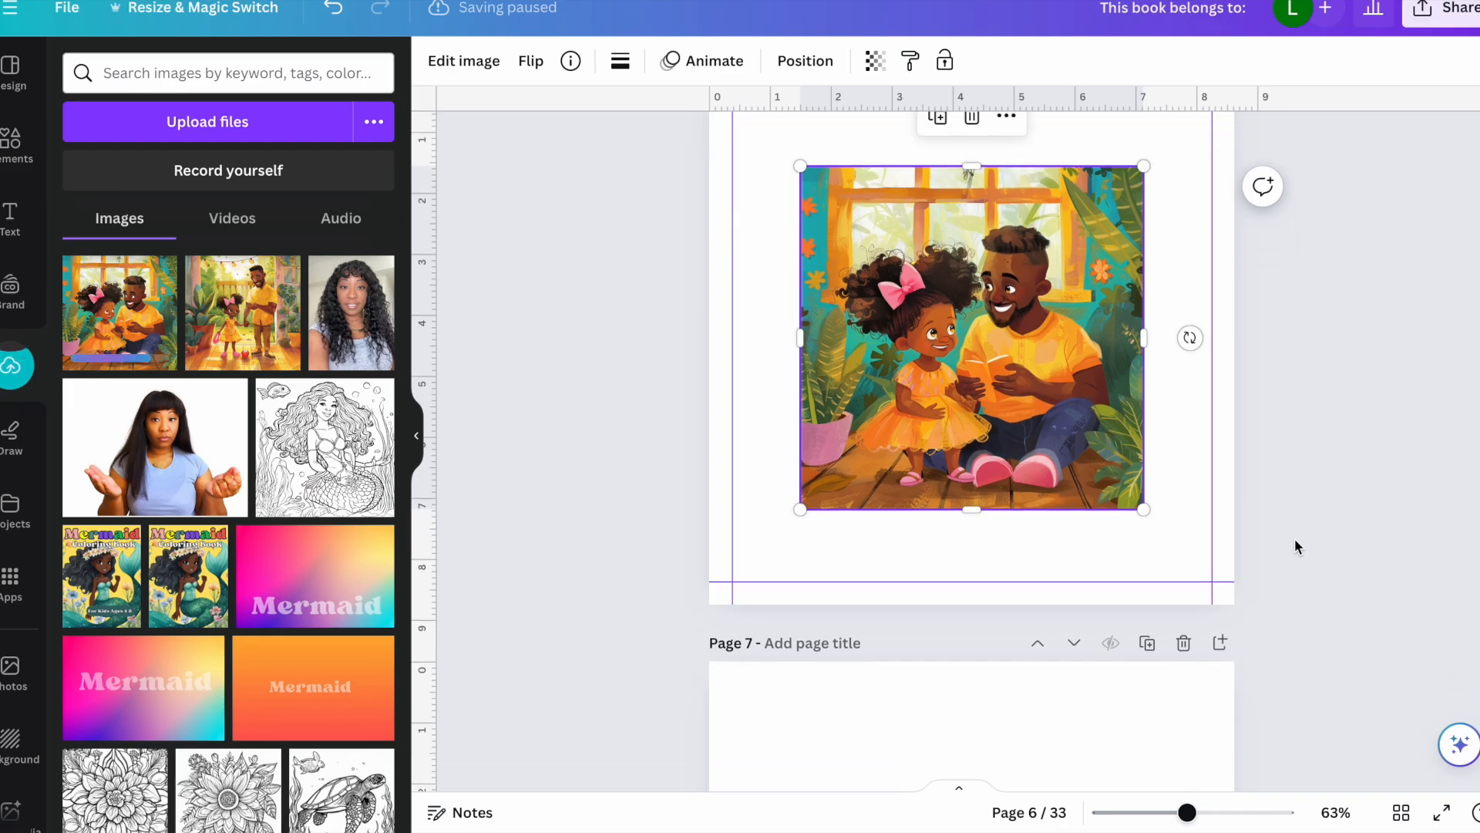
pyautogui.scroll(5, 1293, 538)
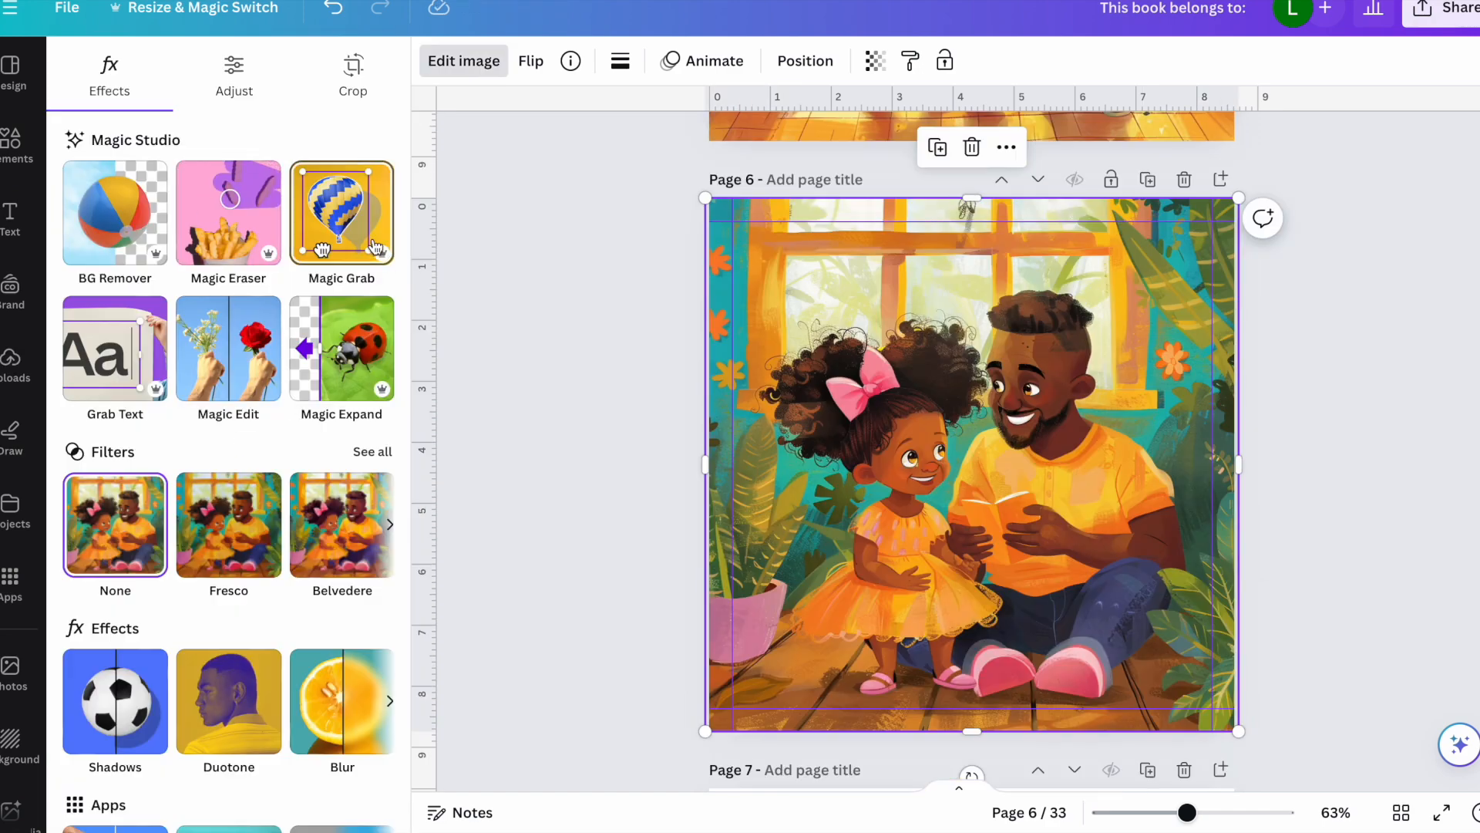
# Step: Remove the girl and her father from the page 6 illustration with Magic Grab, keeping a full copy of the illustration on page 7
pyautogui.click(331, 221)
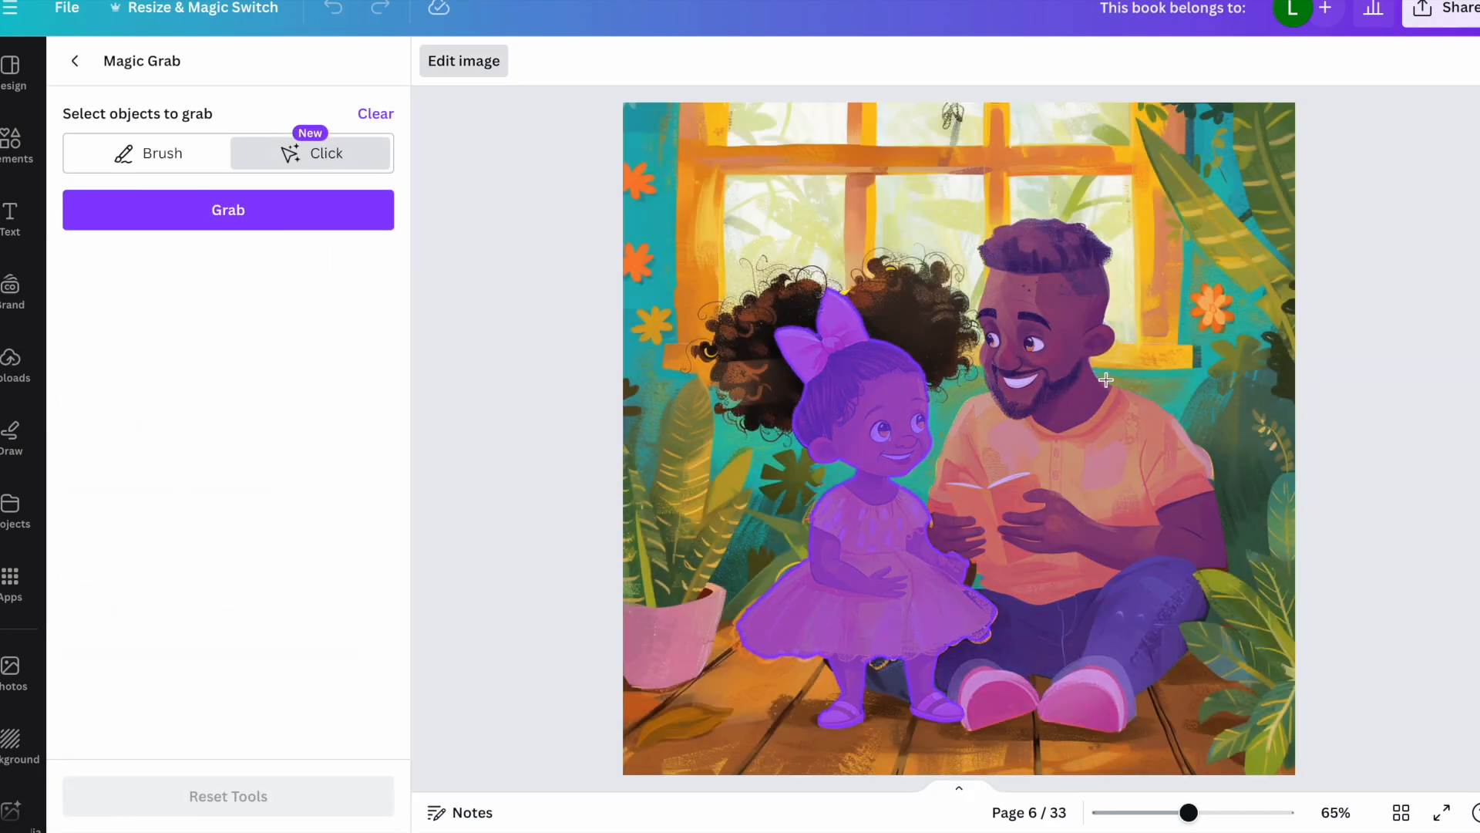
pyautogui.click(789, 368)
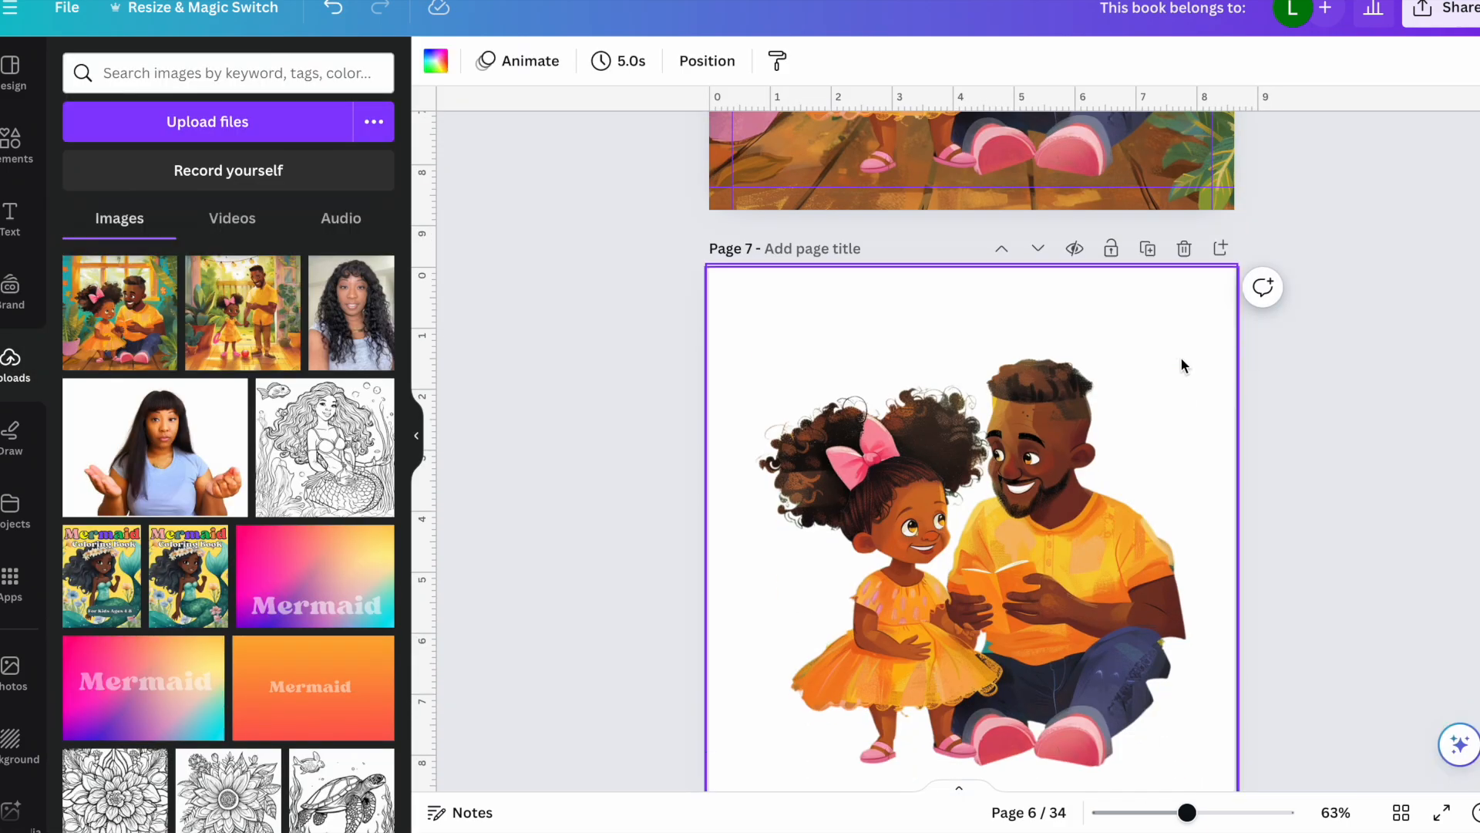
pyautogui.scroll(5, 1172, 316)
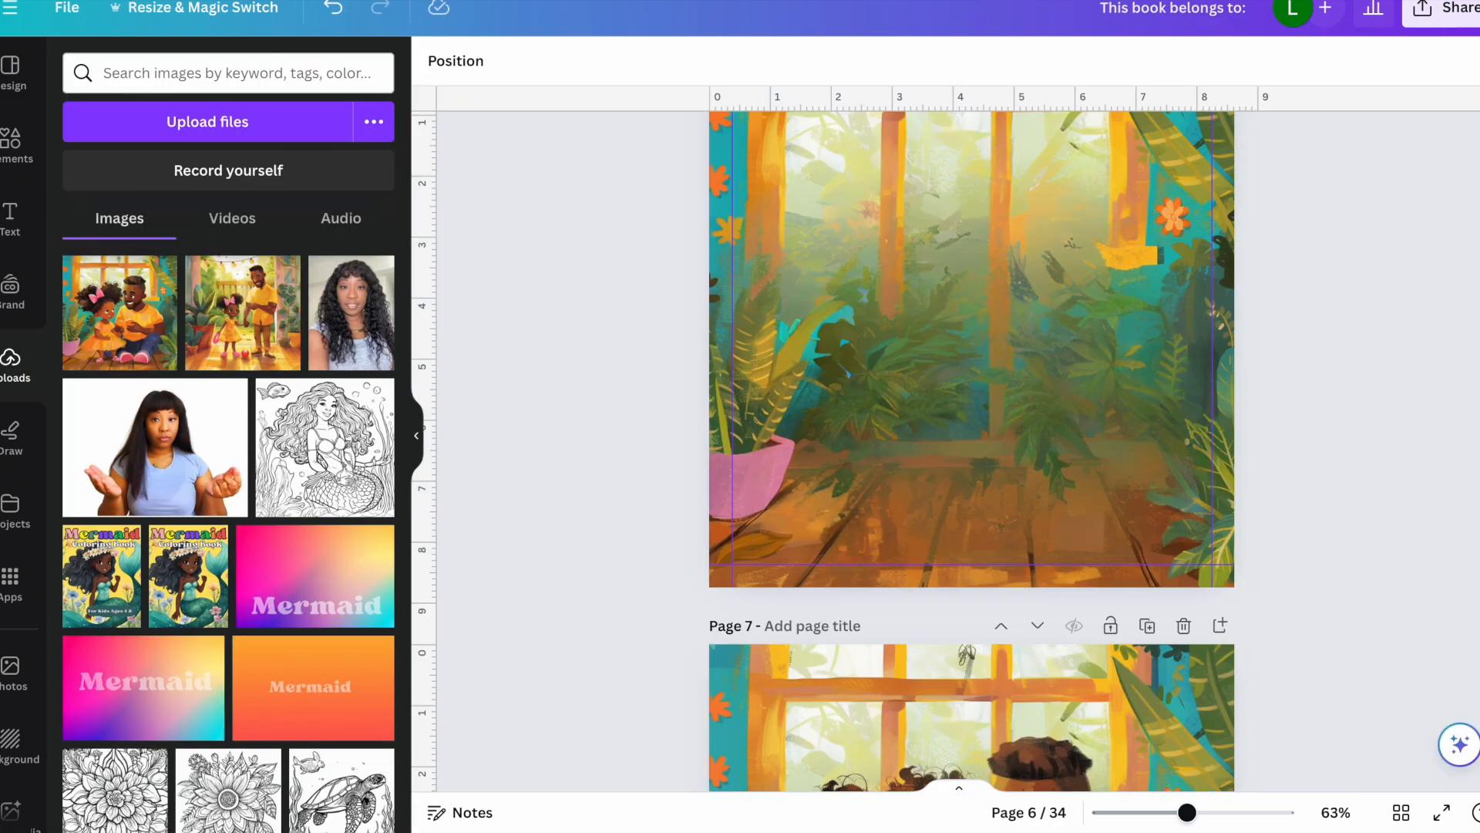
pyautogui.scroll(-6, 1279, 401)
pyautogui.scroll(6, 1279, 401)
# Step: Flip the empty background image on page 6 horizontally
pyautogui.click(530, 61)
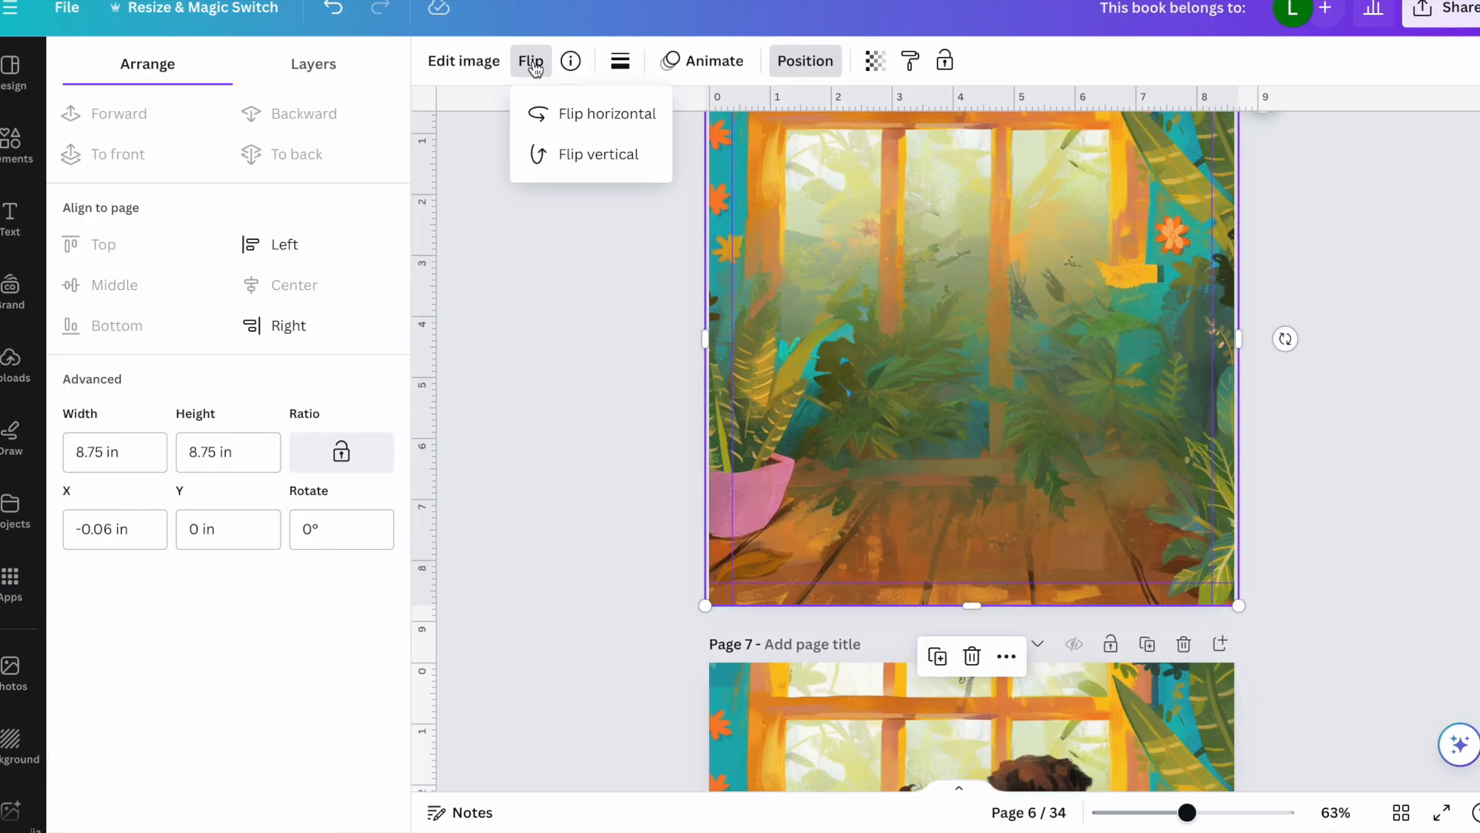
pyautogui.click(593, 115)
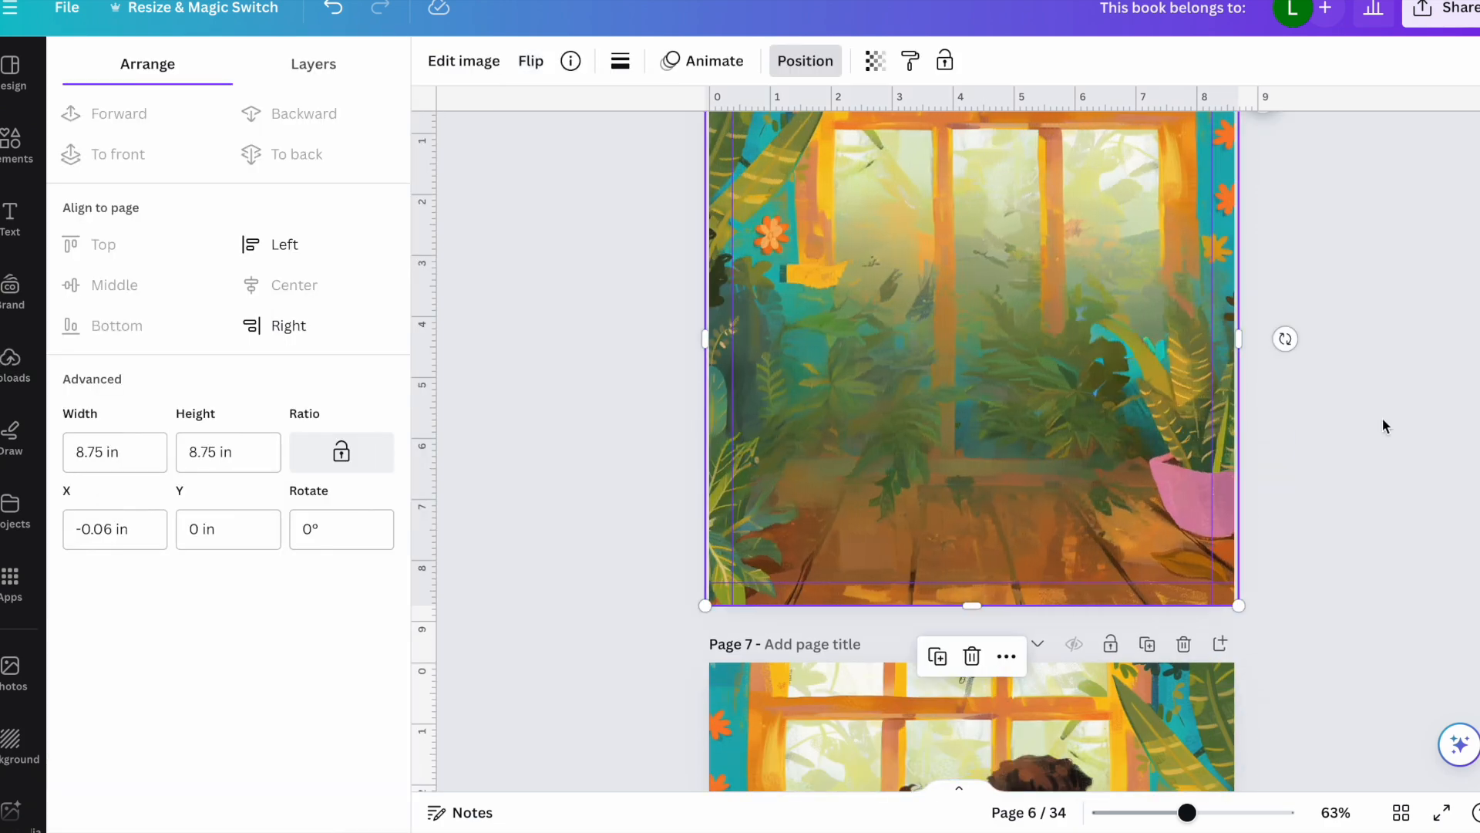
pyautogui.scroll(-1, 1381, 418)
pyautogui.scroll(-3, 1382, 431)
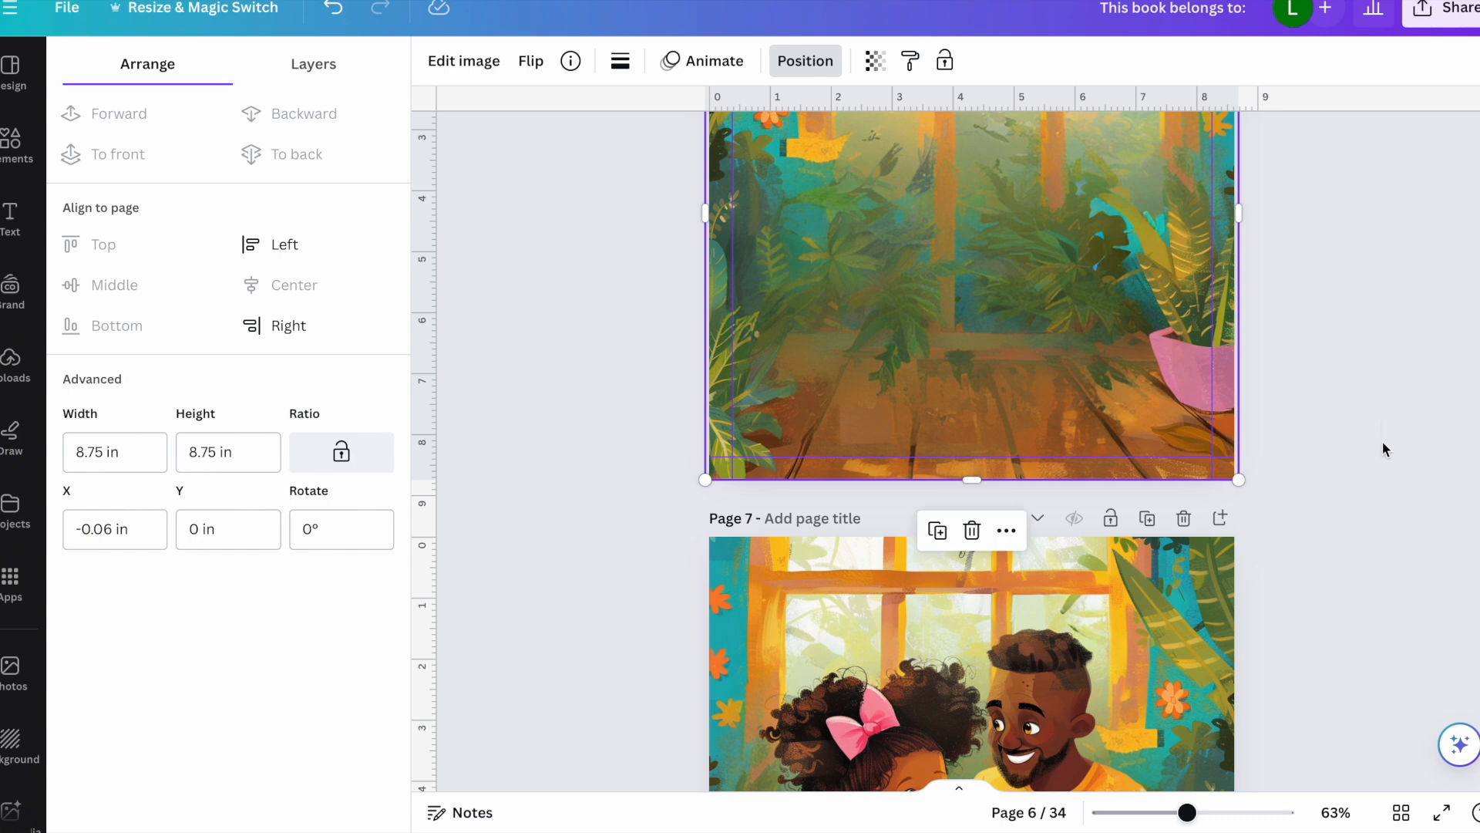
# Step: Insert a blank page between pages 5 and 6 in the page overview, then undo the insertion
pyautogui.click(1401, 811)
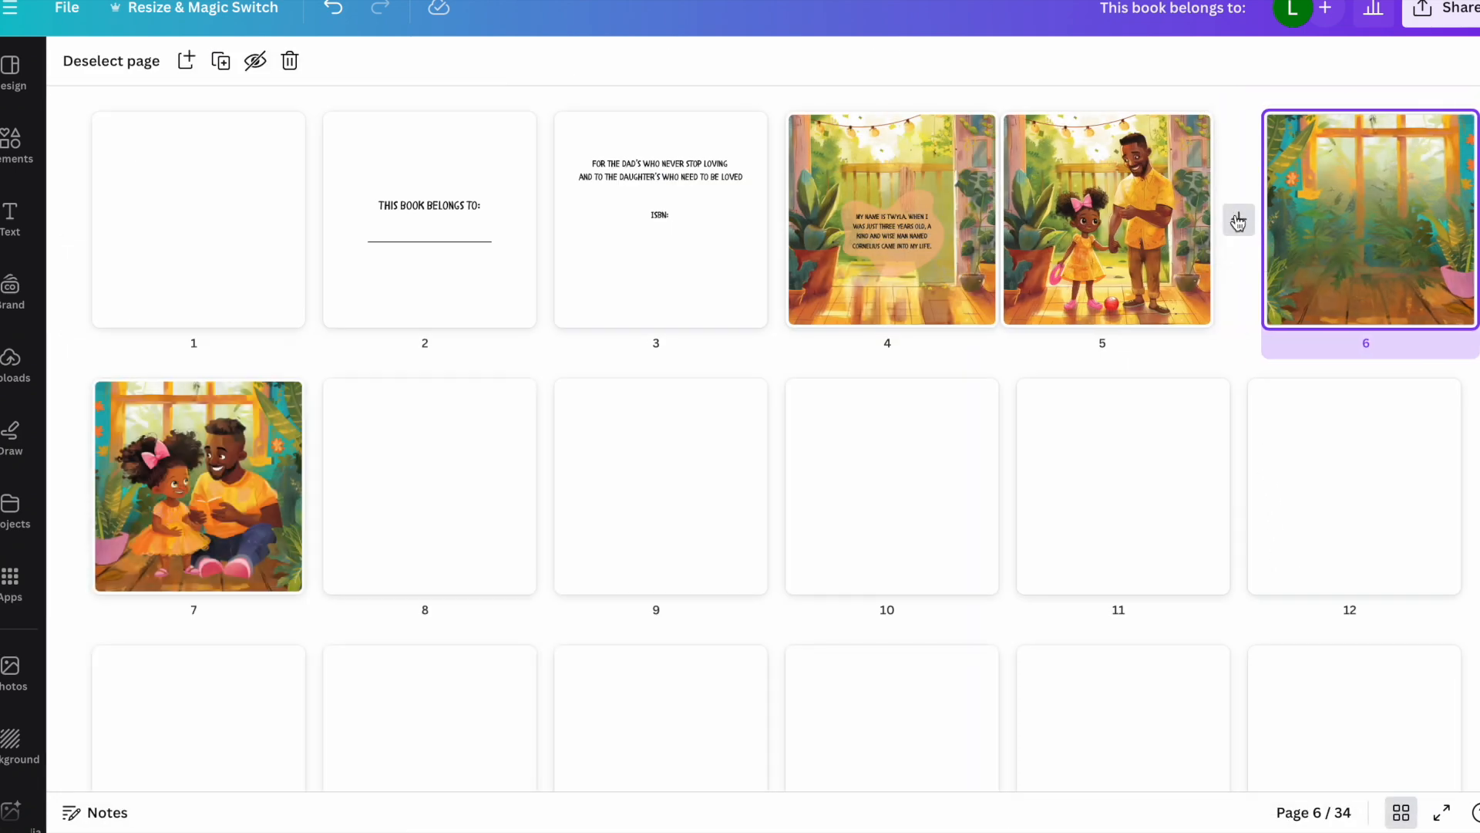
pyautogui.click(1234, 221)
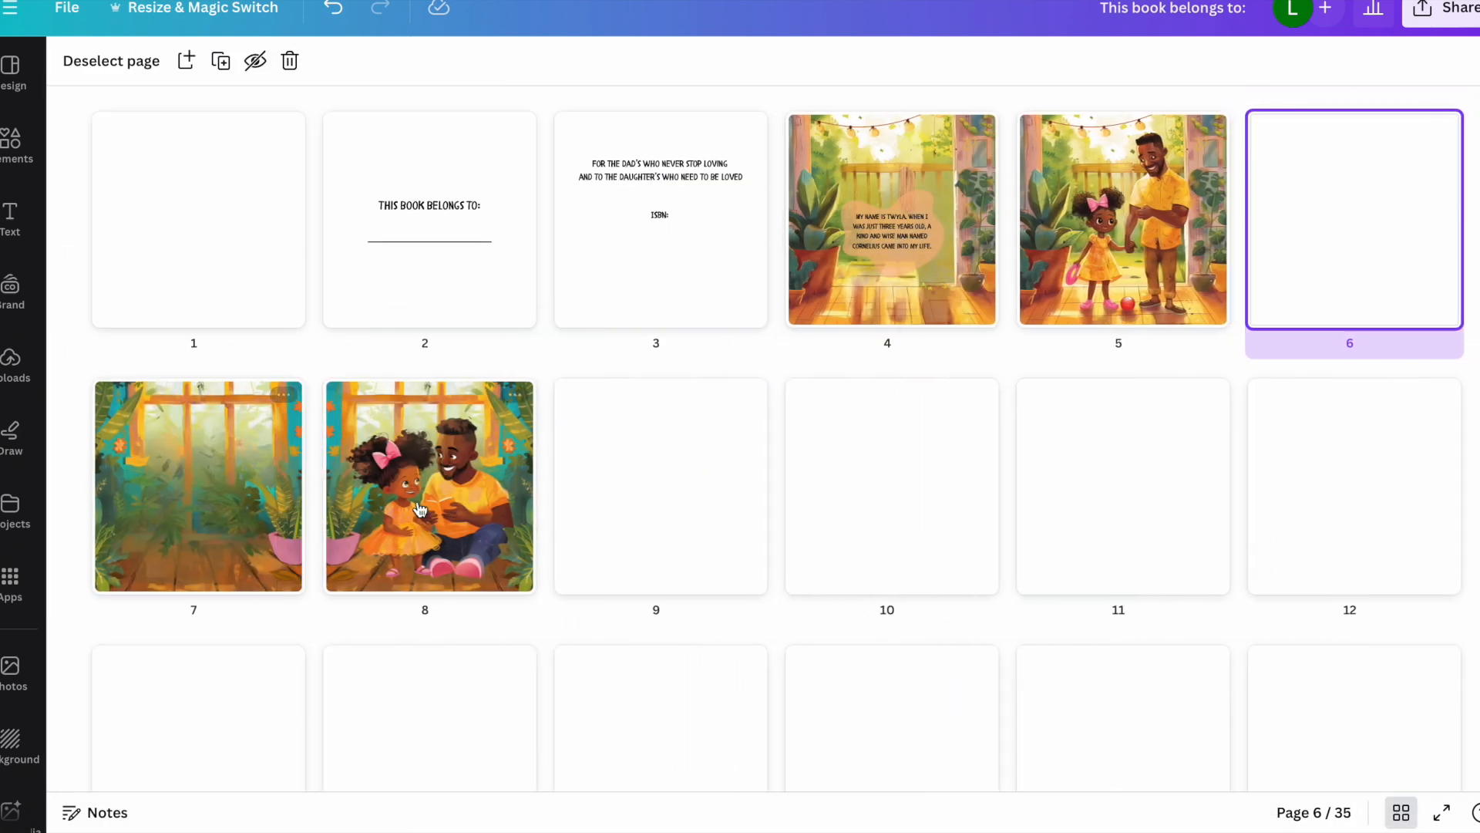
pyautogui.doubleClick(212, 539)
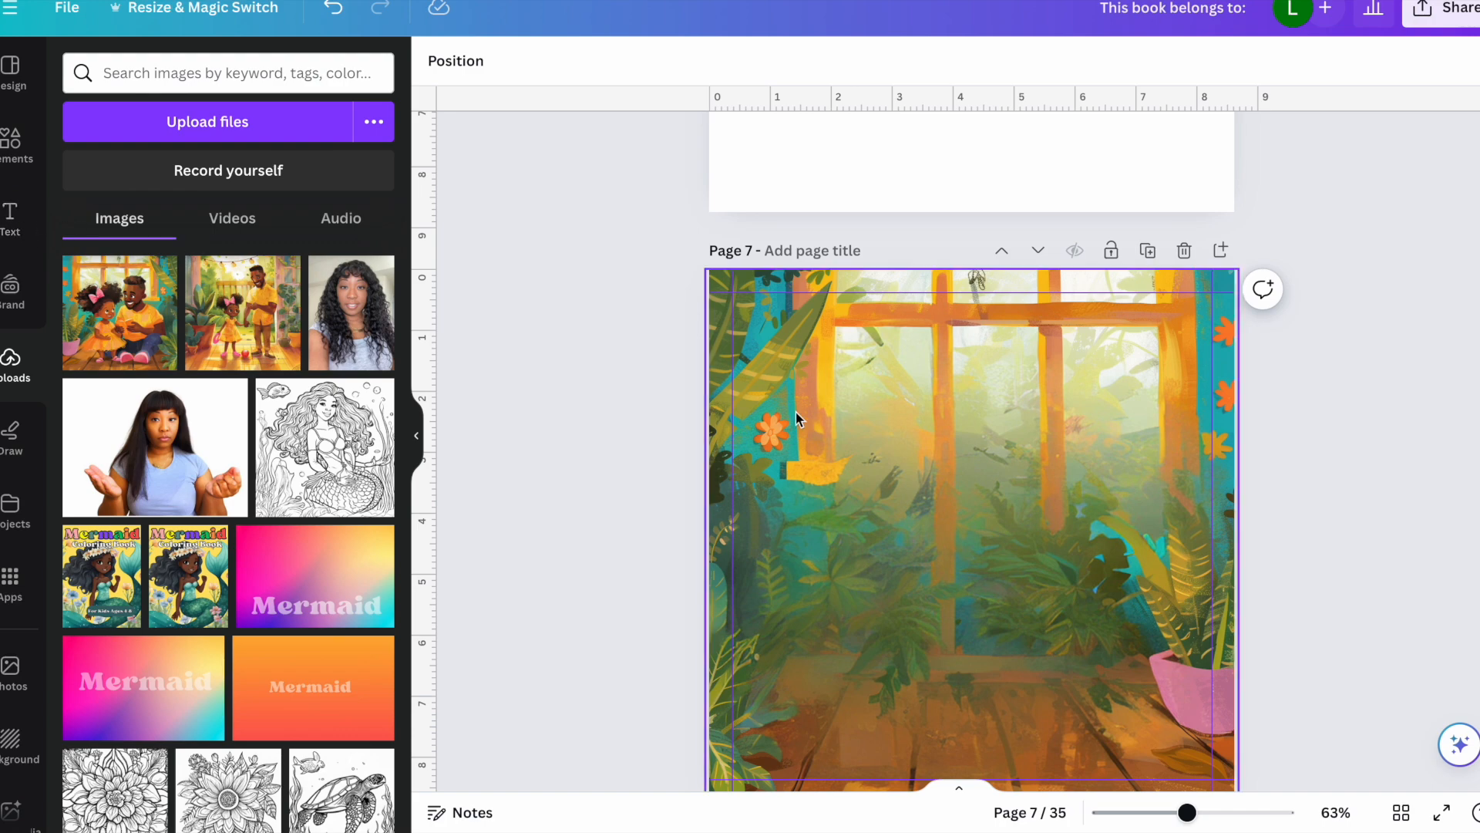
pyautogui.scroll(5, 795, 412)
pyautogui.hotkey('ctrl', 'z')
pyautogui.hotkey('ctrl', 'z')
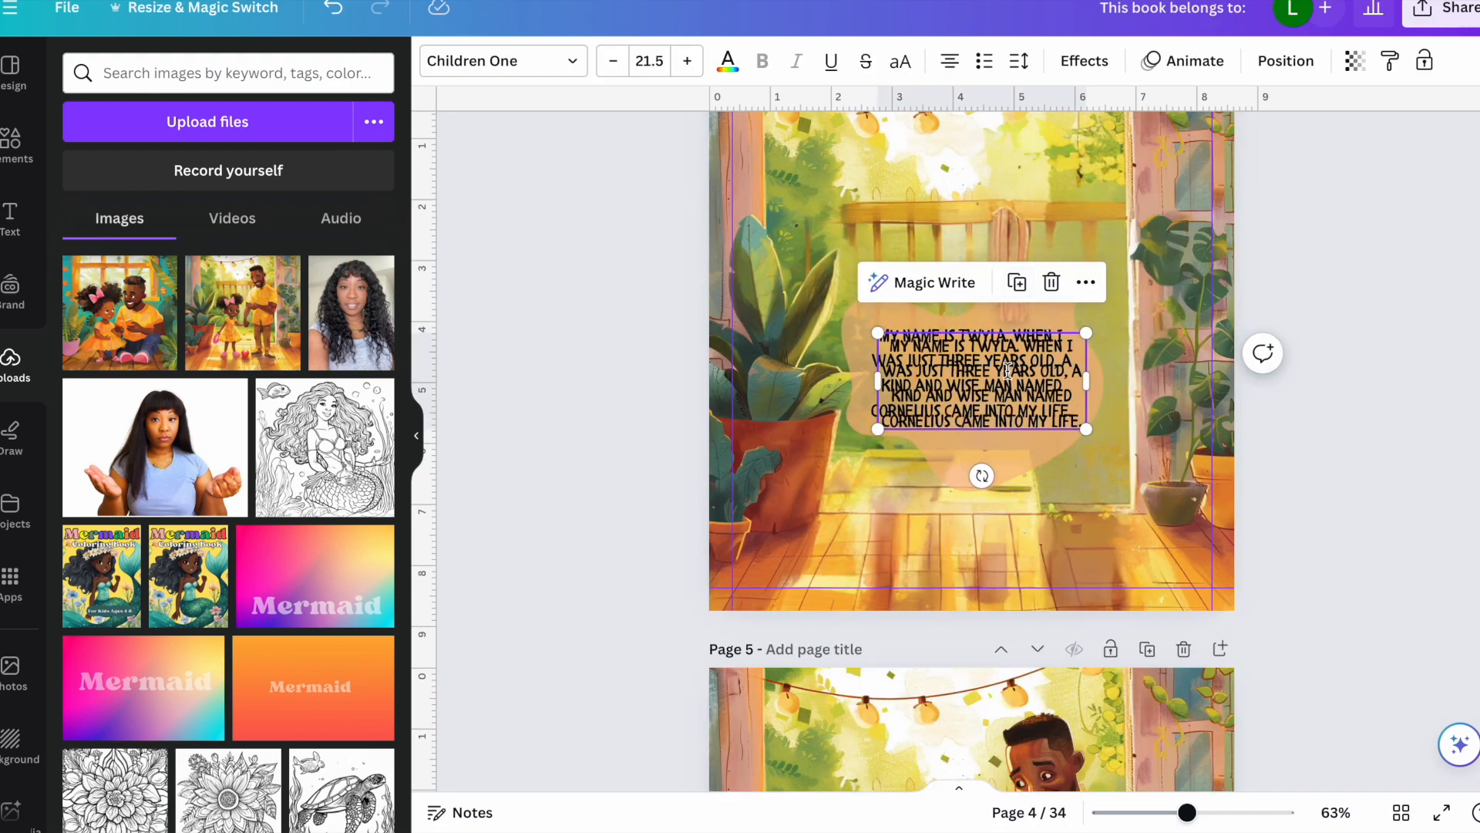
# Step: Copy the story text to page 6, replace it with the passage beginning "Cornelius was a kind man" and increase its line spacing
pyautogui.scroll(-6, 995, 768)
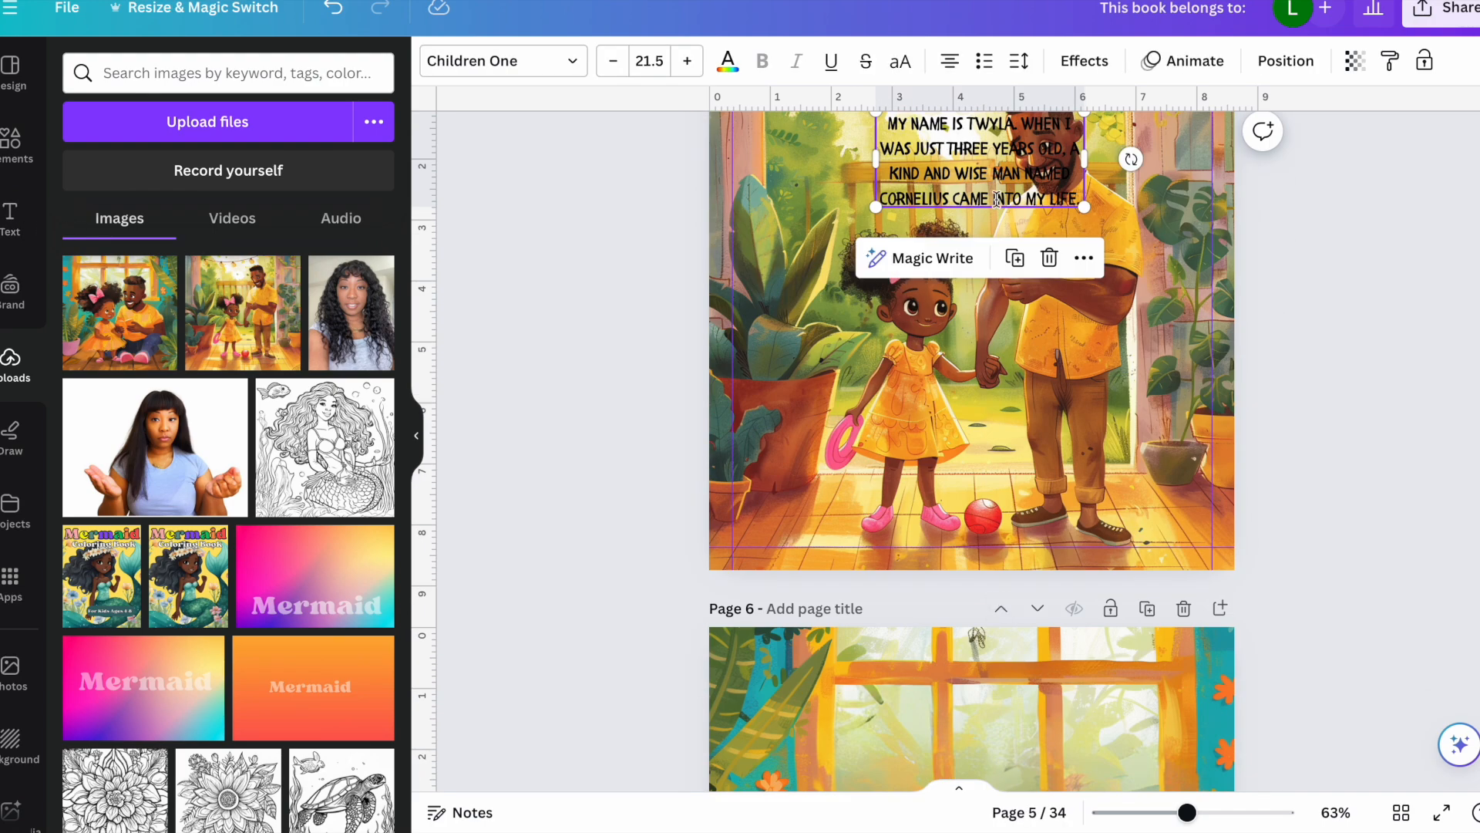
pyautogui.scroll(-5, 973, 694)
pyautogui.moveTo(973, 698); pyautogui.dragTo(972, 694)
pyautogui.click(1018, 61)
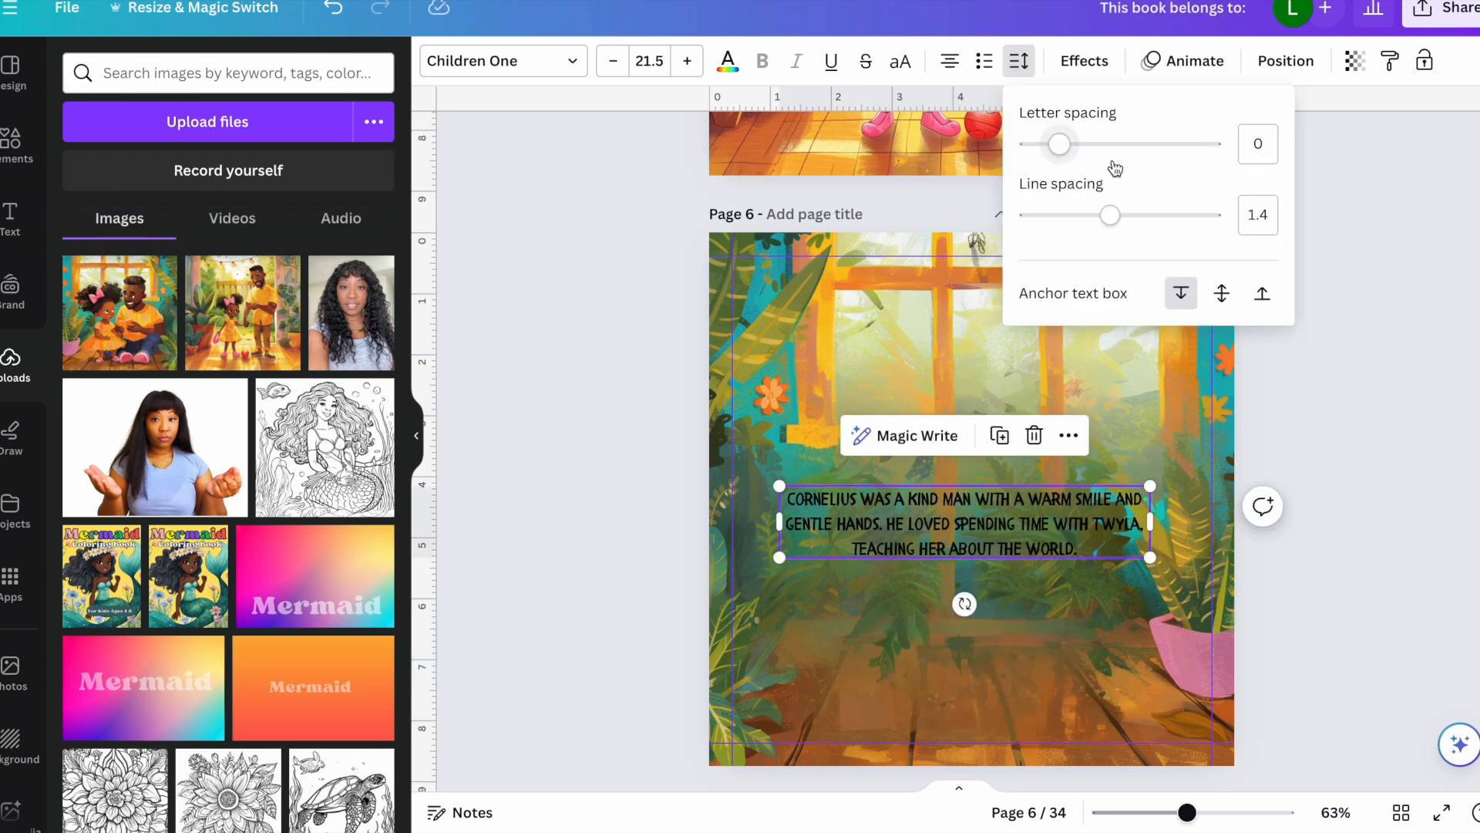
pyautogui.moveTo(1116, 223); pyautogui.dragTo(1154, 221)
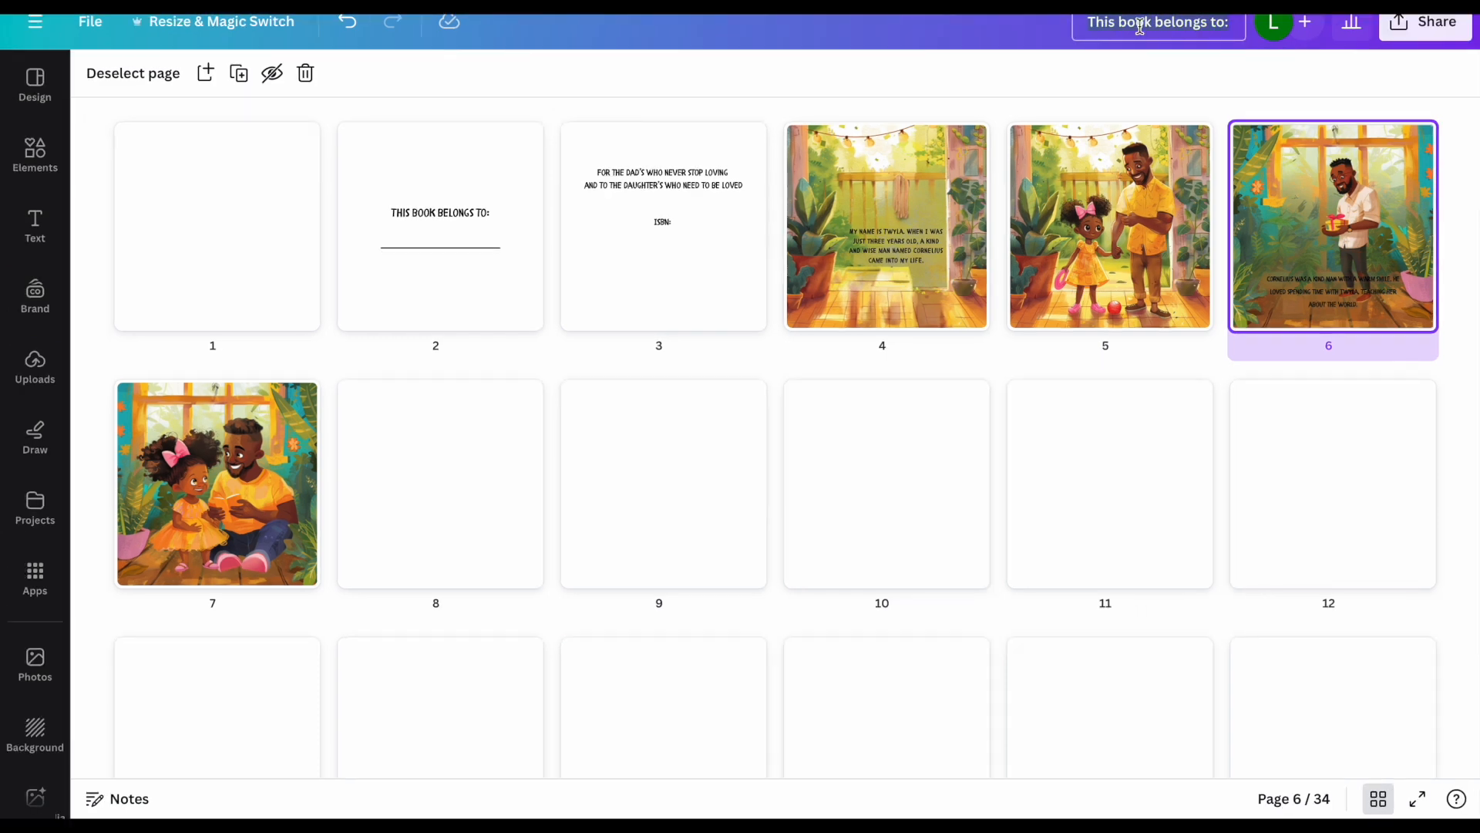
# Step: Rename the design "Daddy and me interior" and open its sharing options
pyautogui.click(1142, 20)
pyautogui.write('Daddy and')
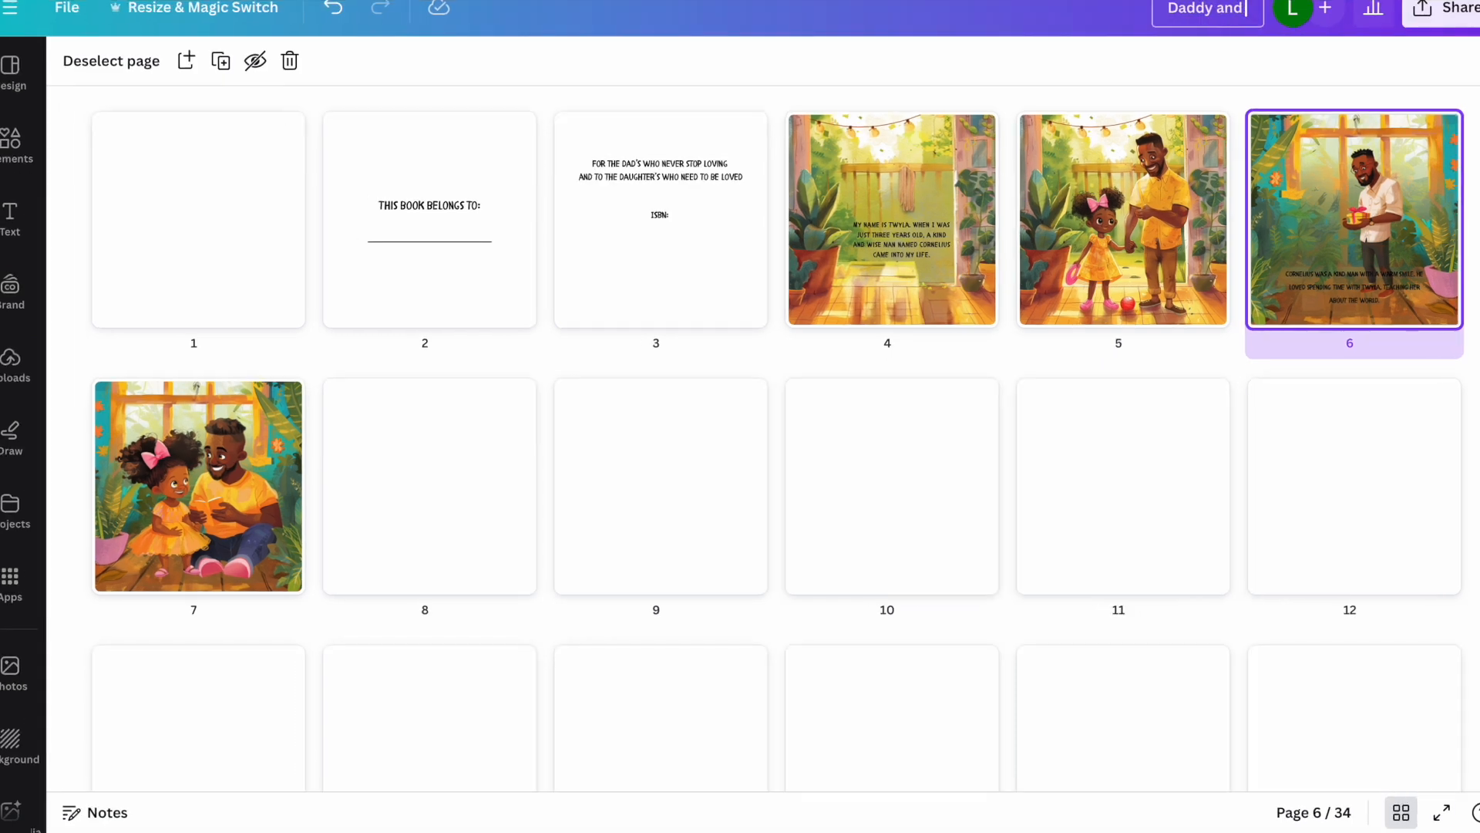
pyautogui.write(' me interior')
pyautogui.click(1442, 10)
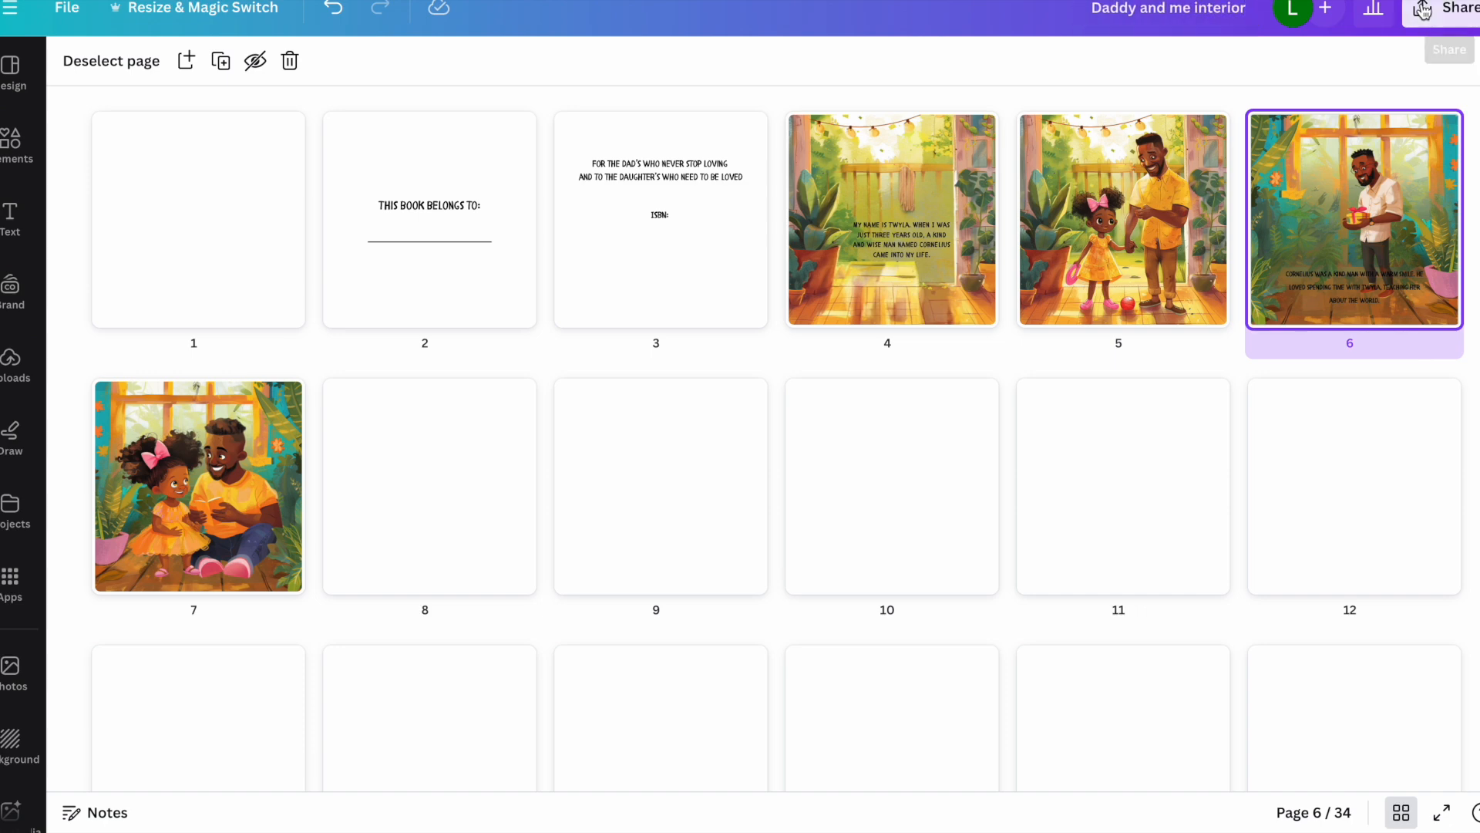
# Step: Set the interior's download format to PDF Print with Flatten PDF enabled and open the color profile choices
pyautogui.click(1176, 520)
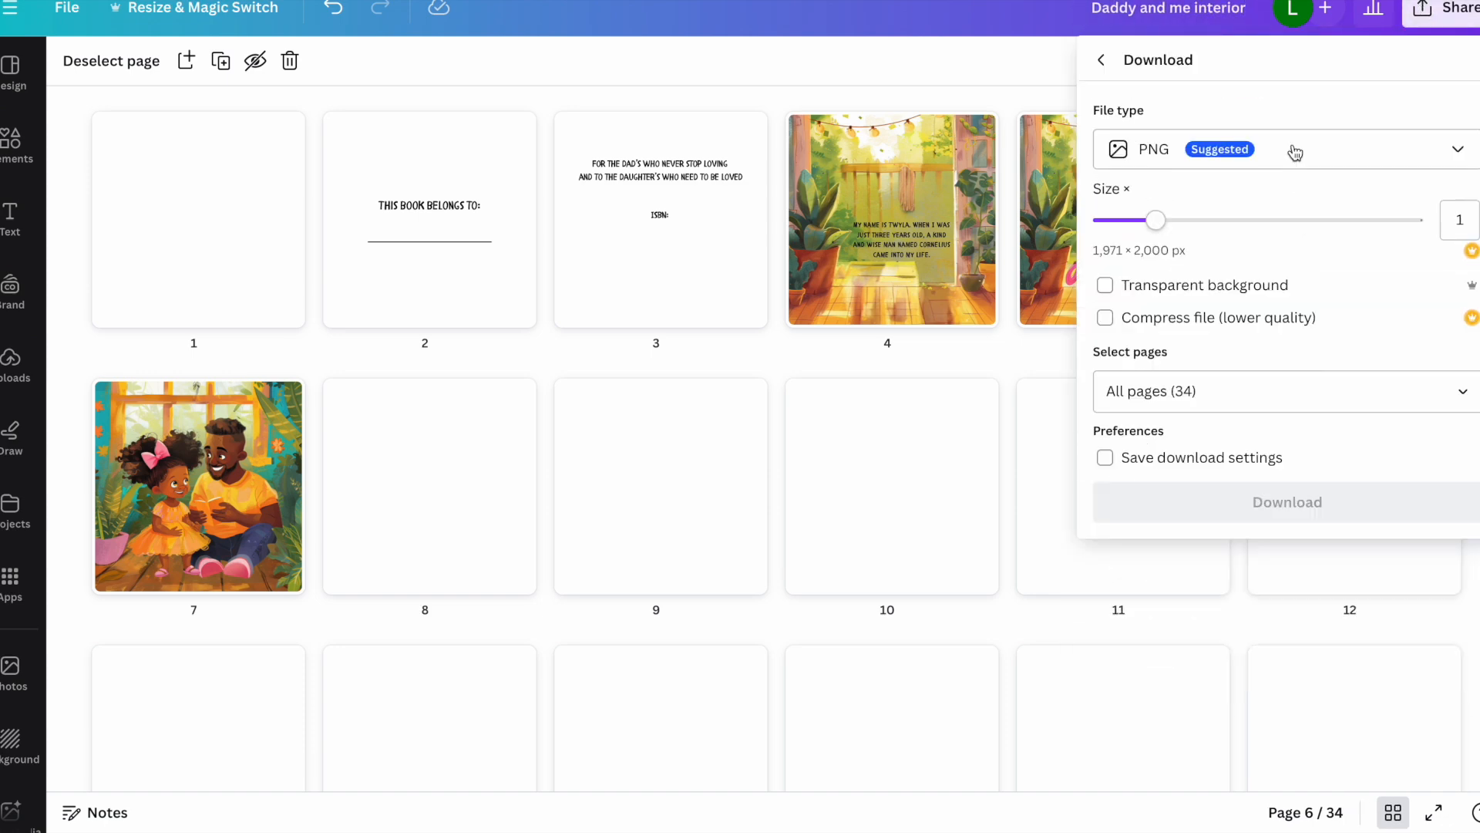
pyautogui.click(1280, 148)
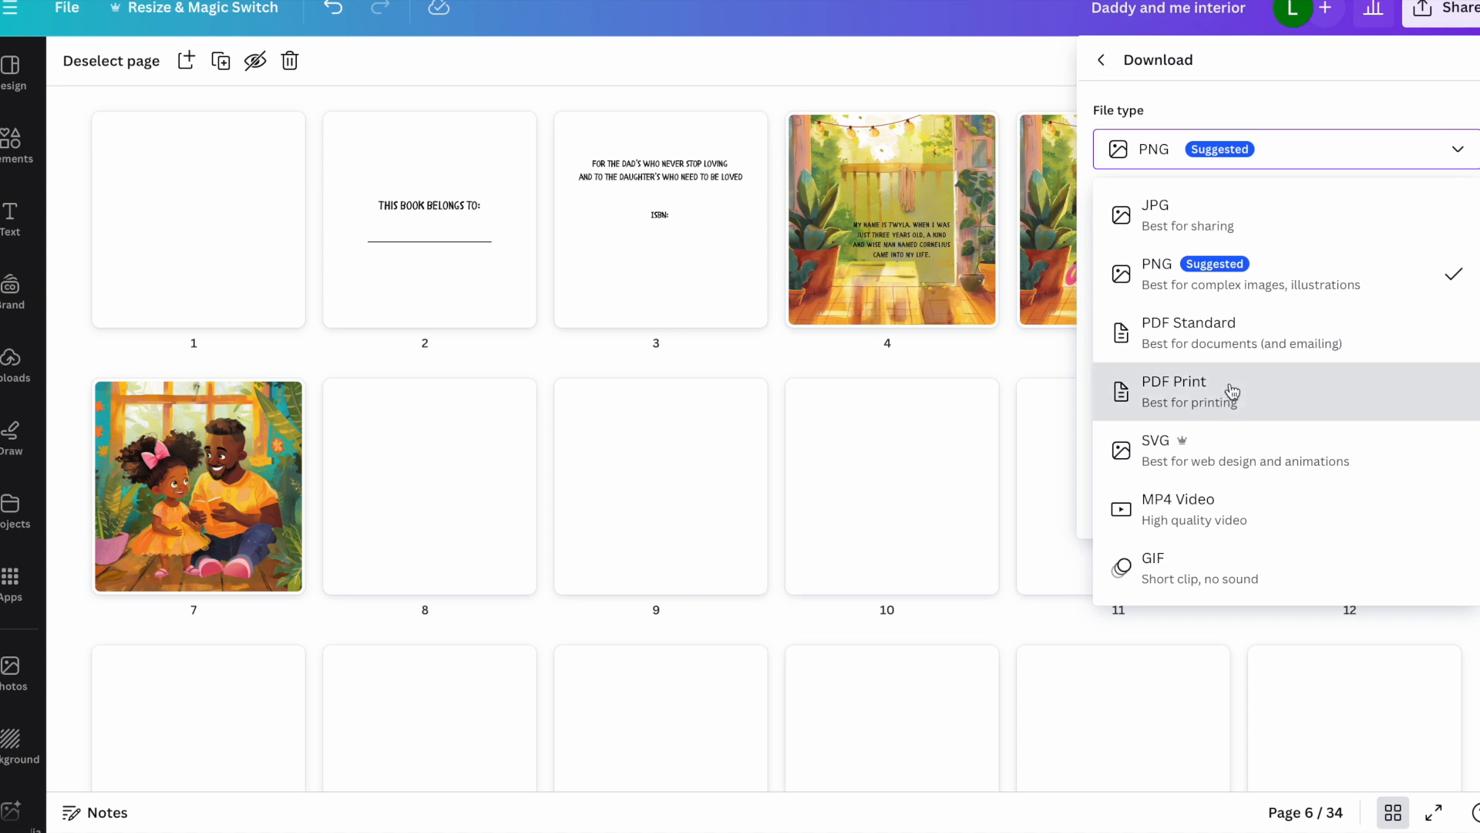
pyautogui.click(1210, 408)
pyautogui.click(1190, 226)
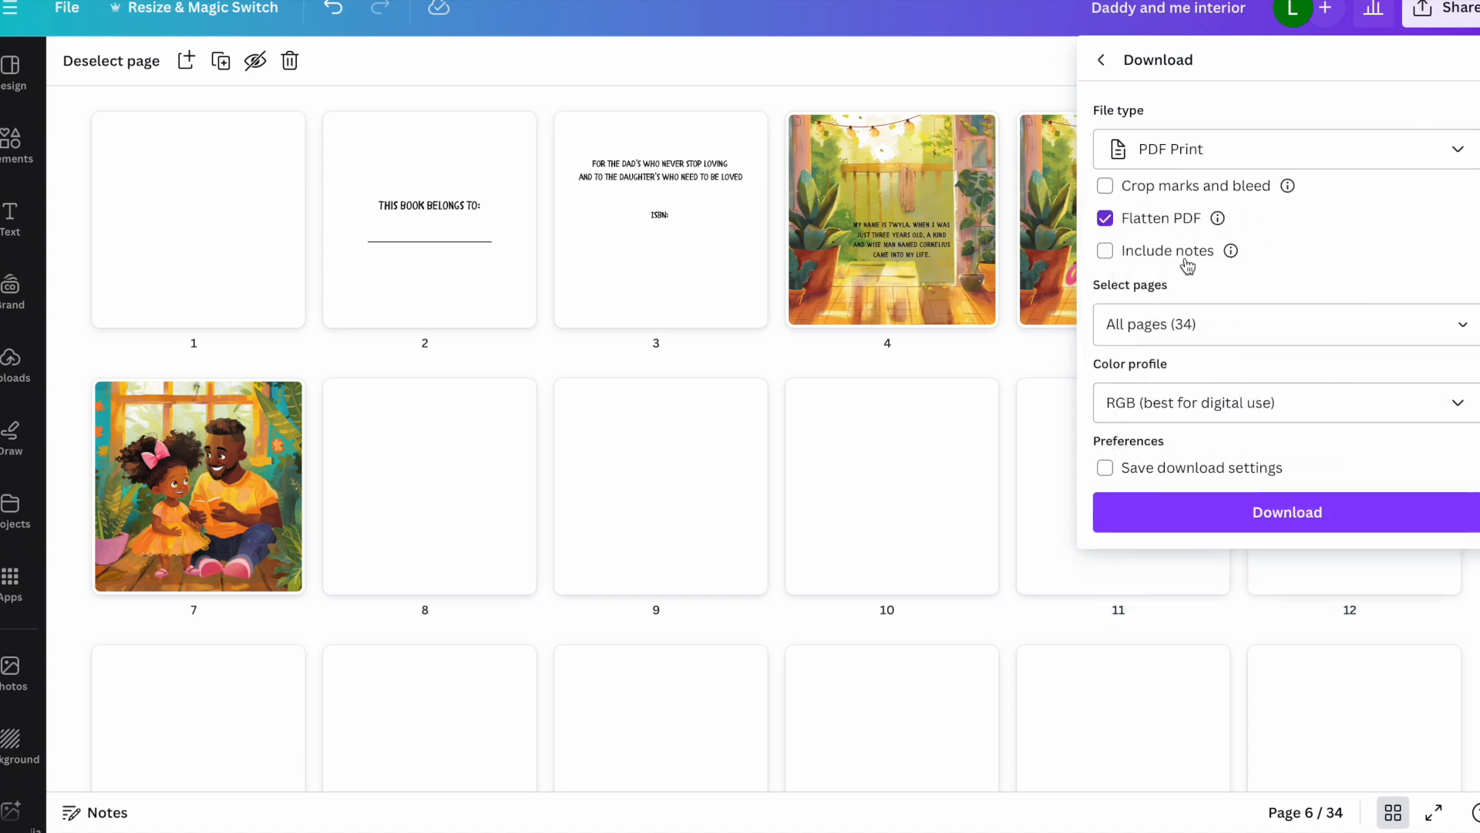
pyautogui.click(1226, 415)
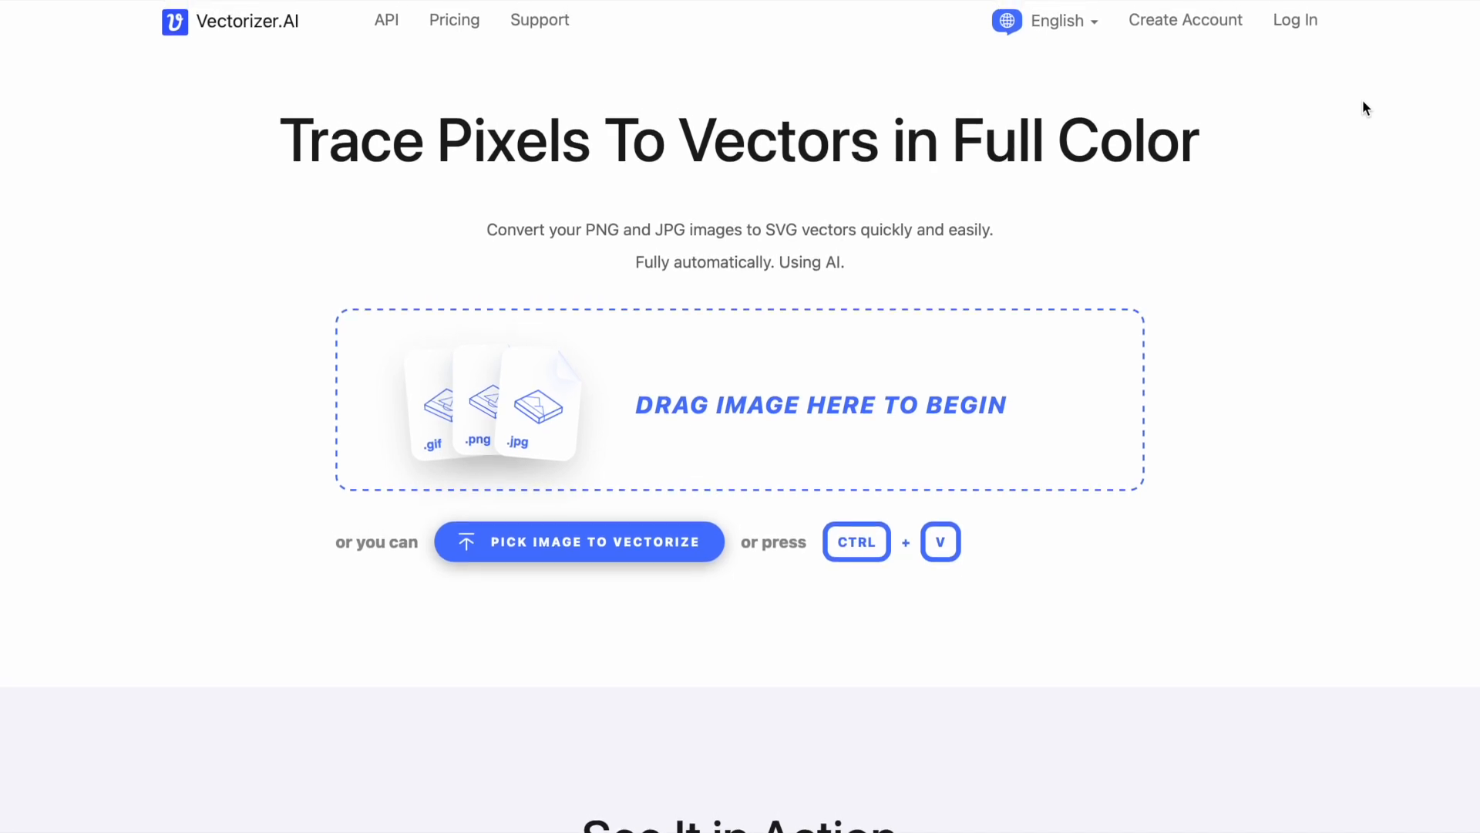
# Step: Search Google for "kdp cover calculator" and open Amazon's KDP Cover Calculator
pyautogui.scroll(-1, 1365, 108)
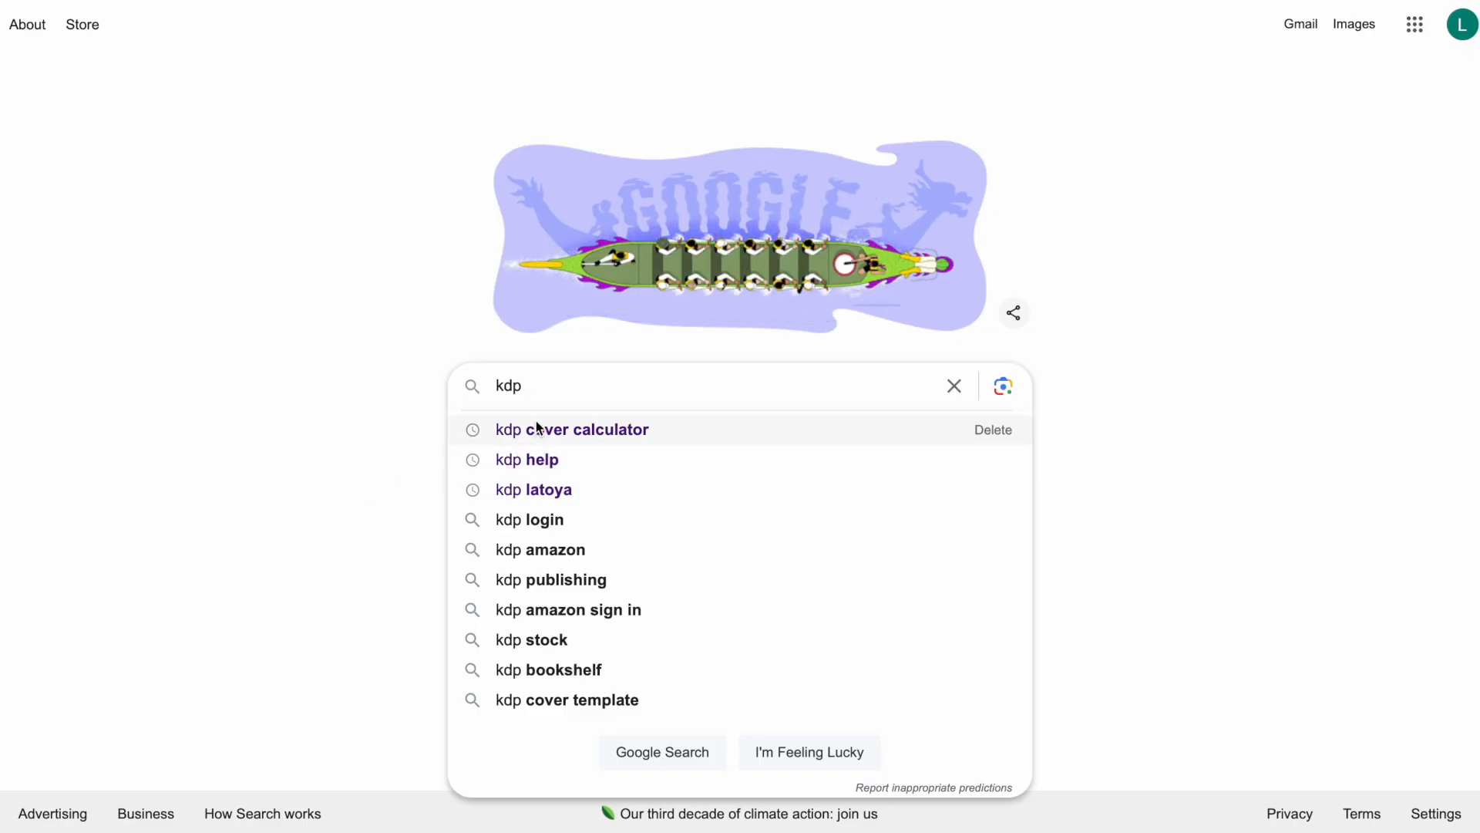
pyautogui.click(533, 426)
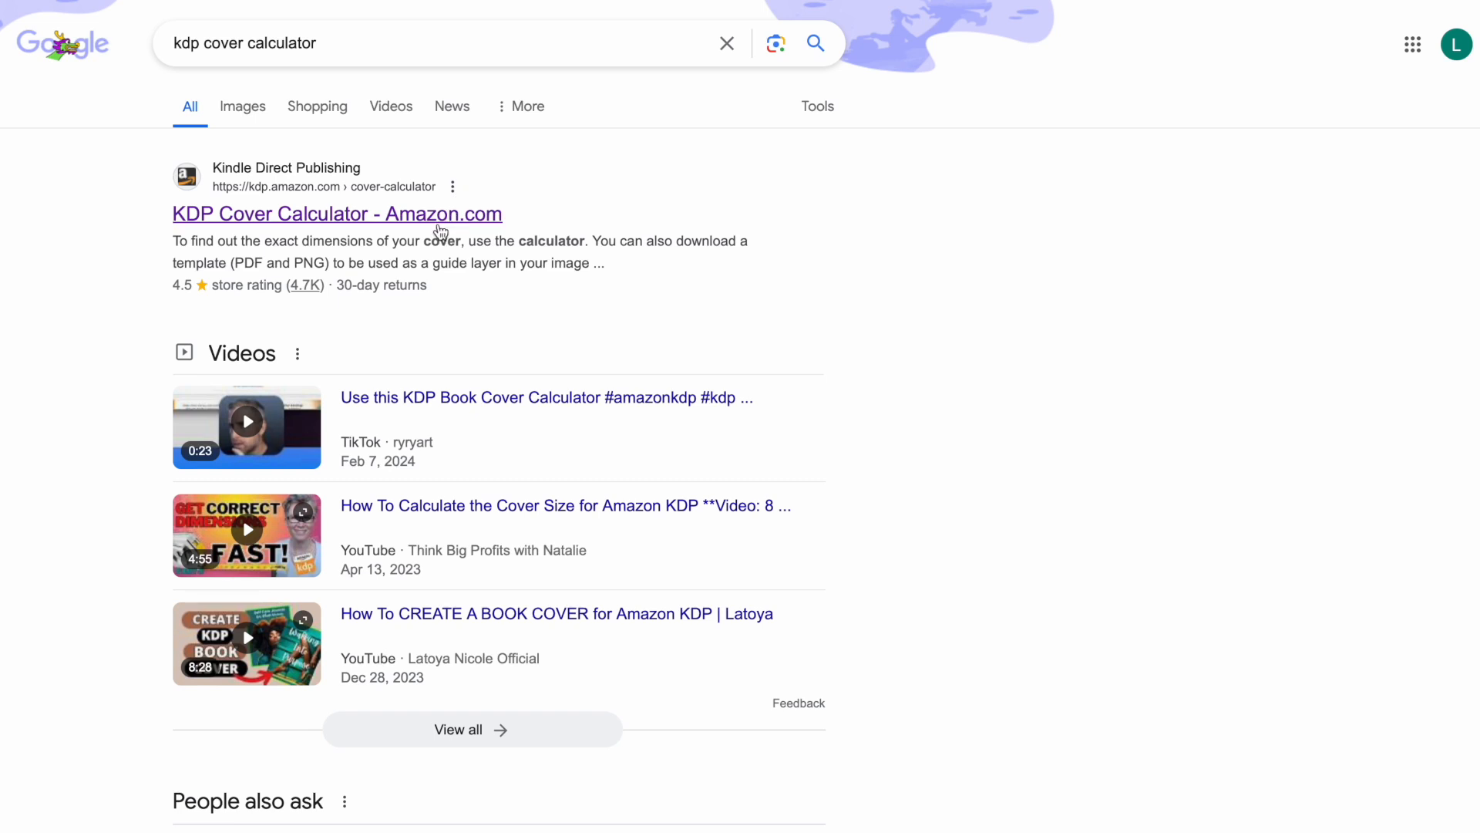
pyautogui.click(441, 222)
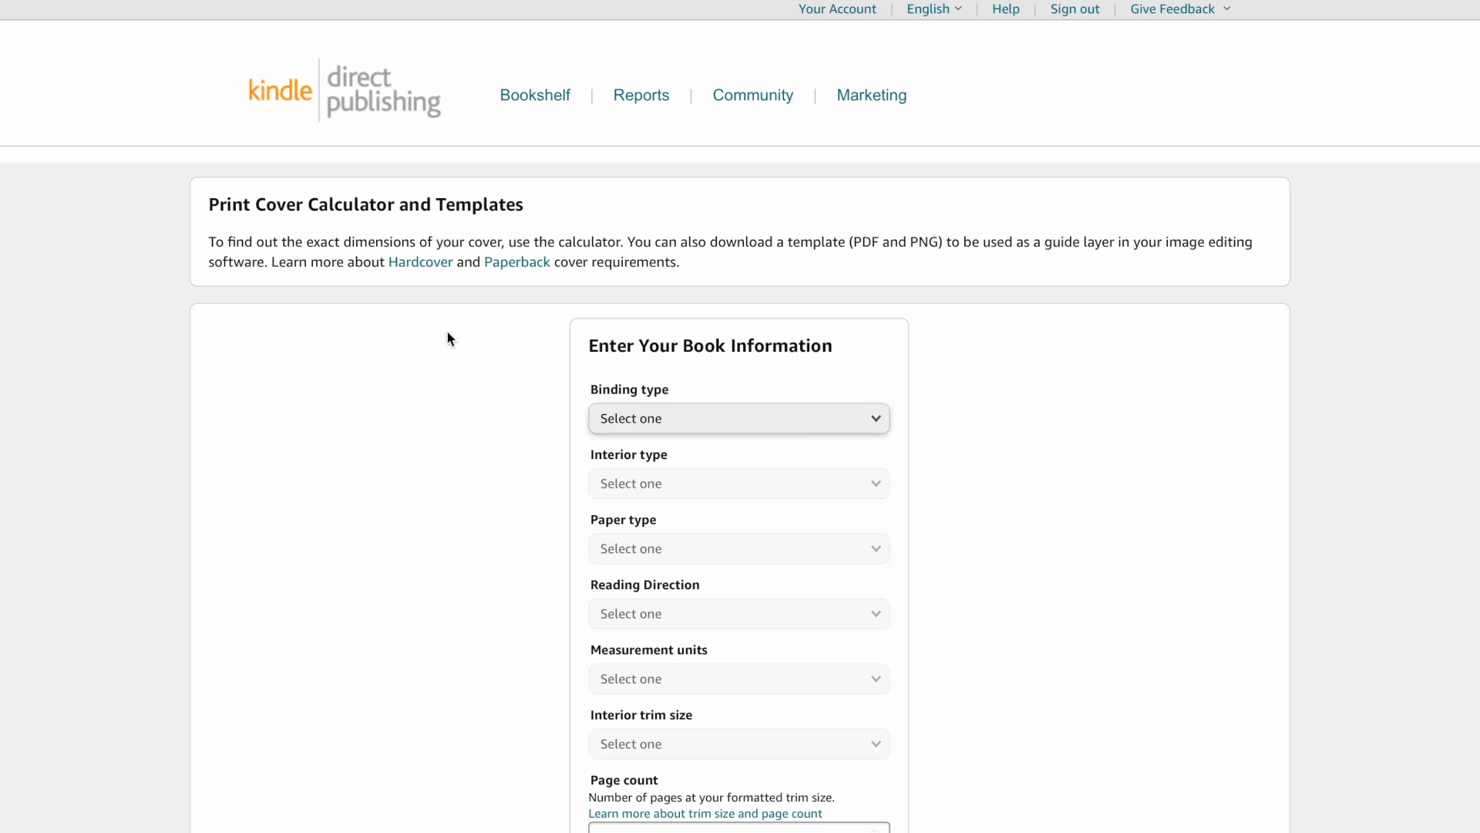
# Step: Set the book information to Paperback binding, Standard color interior, White paper and Left to Right reading direction
pyautogui.click(631, 416)
pyautogui.click(646, 441)
pyautogui.click(640, 483)
pyautogui.click(656, 537)
pyautogui.click(656, 548)
pyautogui.click(657, 549)
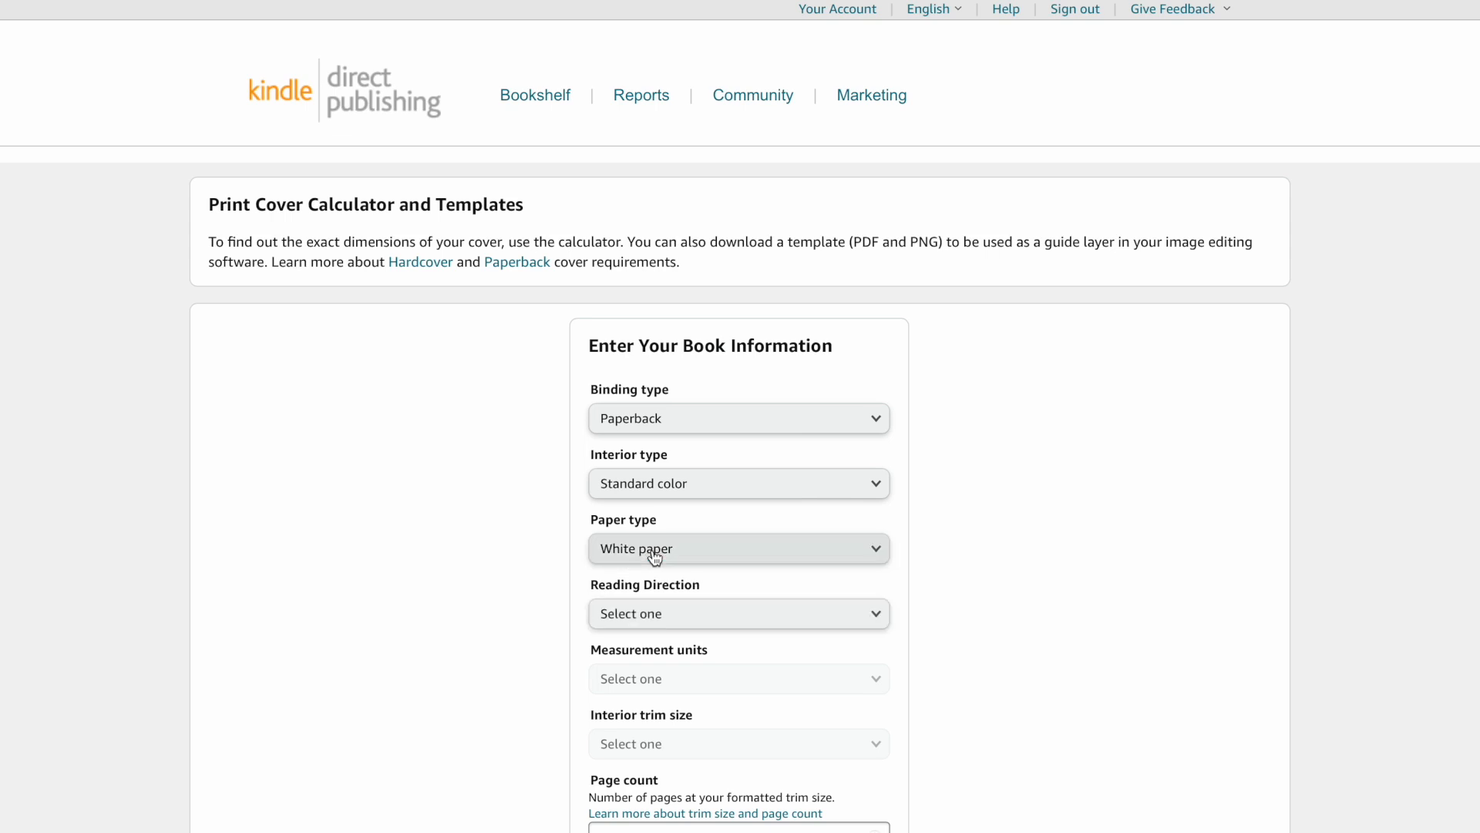
pyautogui.click(646, 615)
pyautogui.click(646, 615)
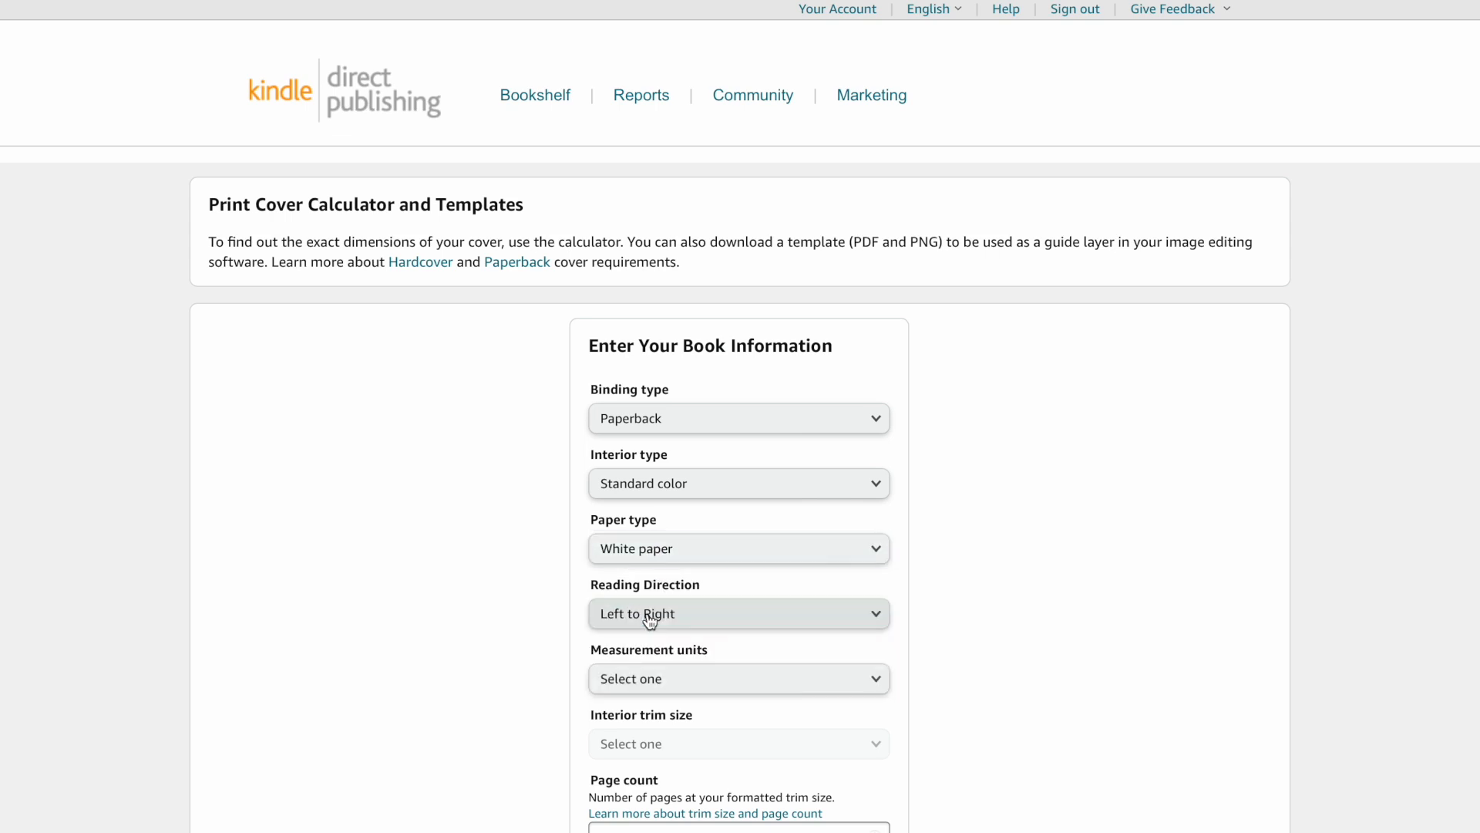
# Step: Set the units to Inches, trim size to 8.5 x 8.5 in and page count to 32, and calculate the cover dimensions
pyautogui.scroll(-2, 648, 617)
pyautogui.click(656, 534)
pyautogui.click(671, 552)
pyautogui.click(655, 599)
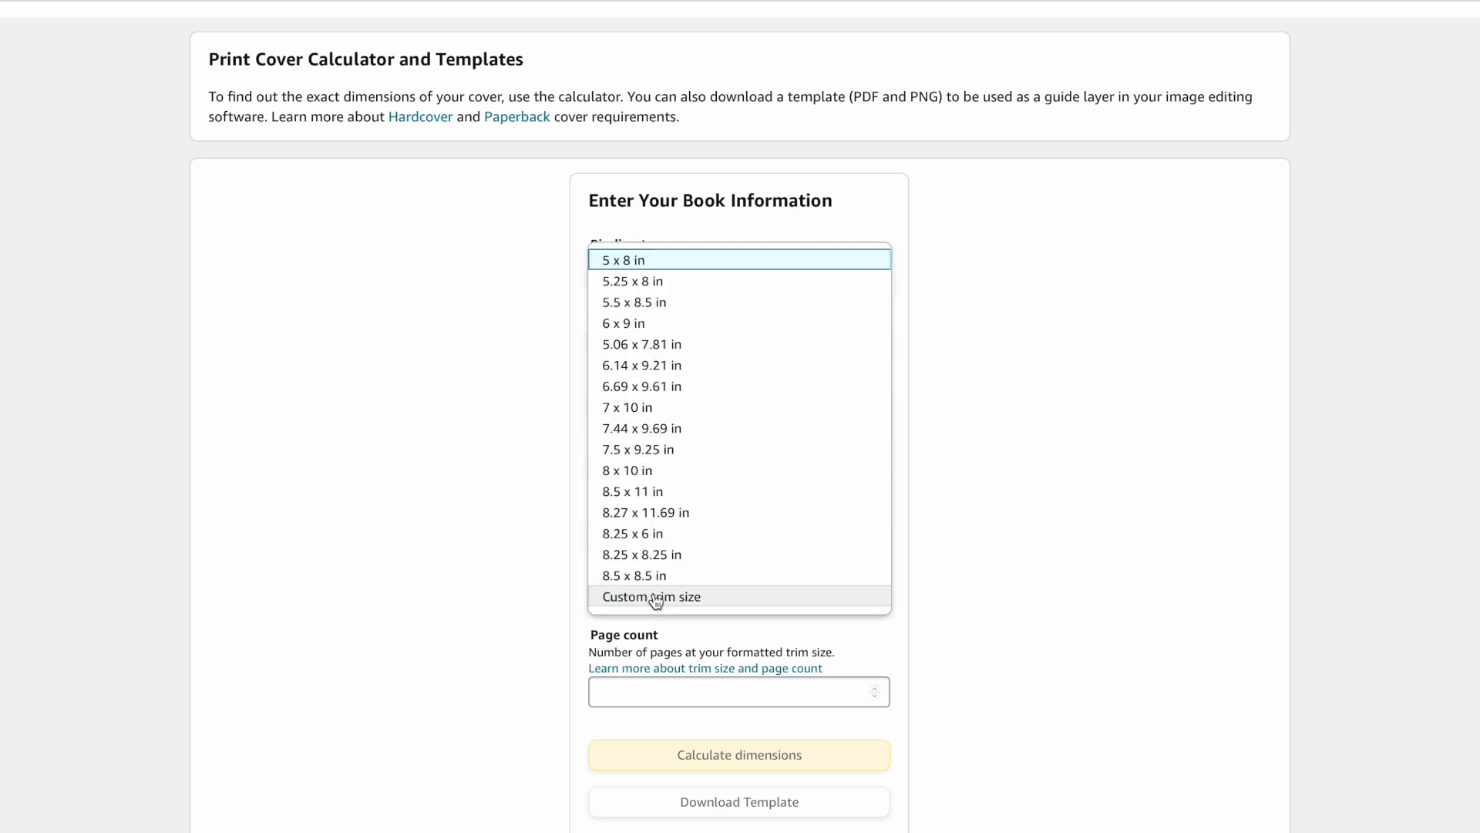
pyautogui.click(690, 580)
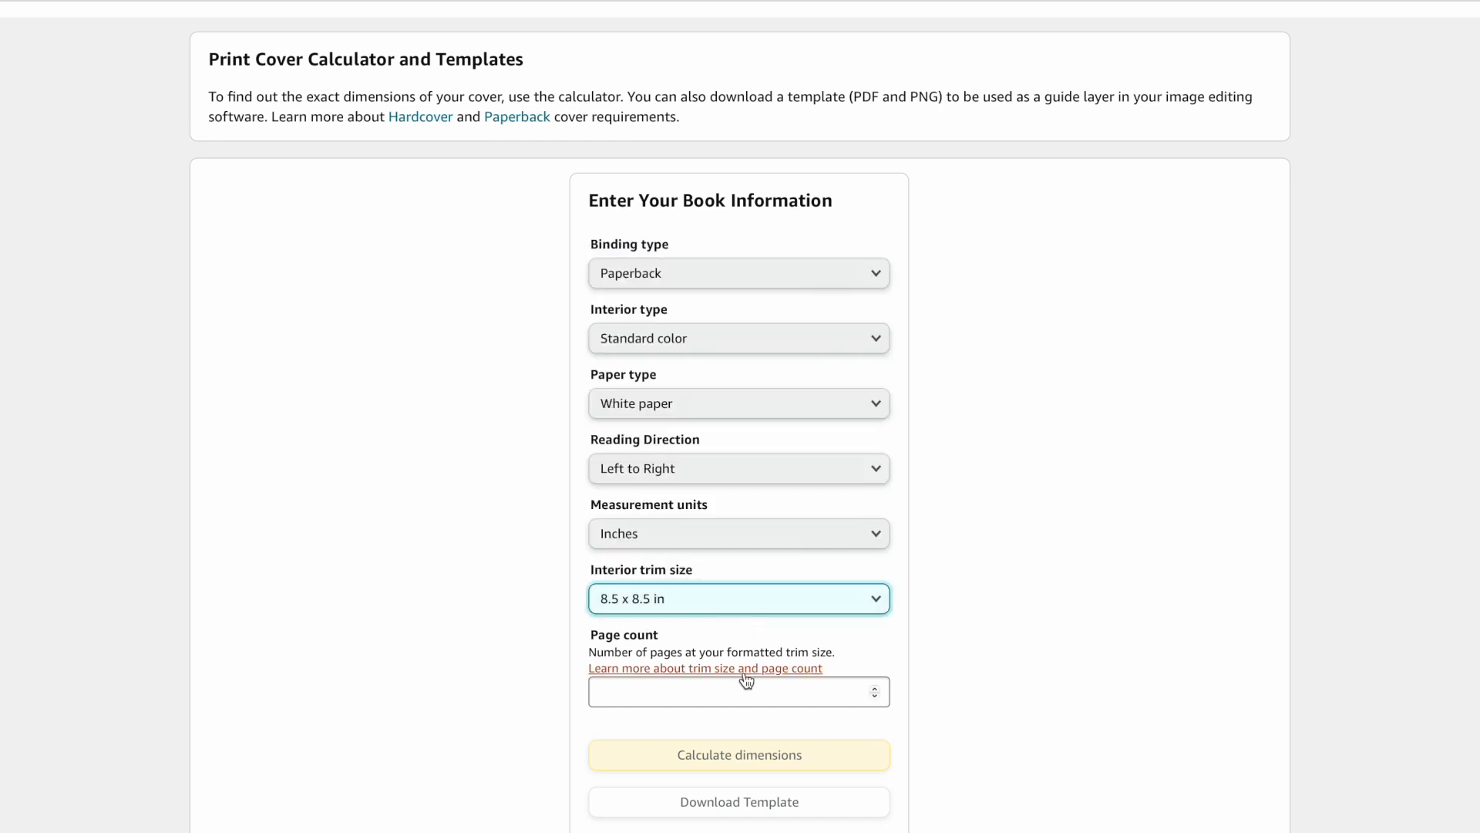
pyautogui.click(722, 689)
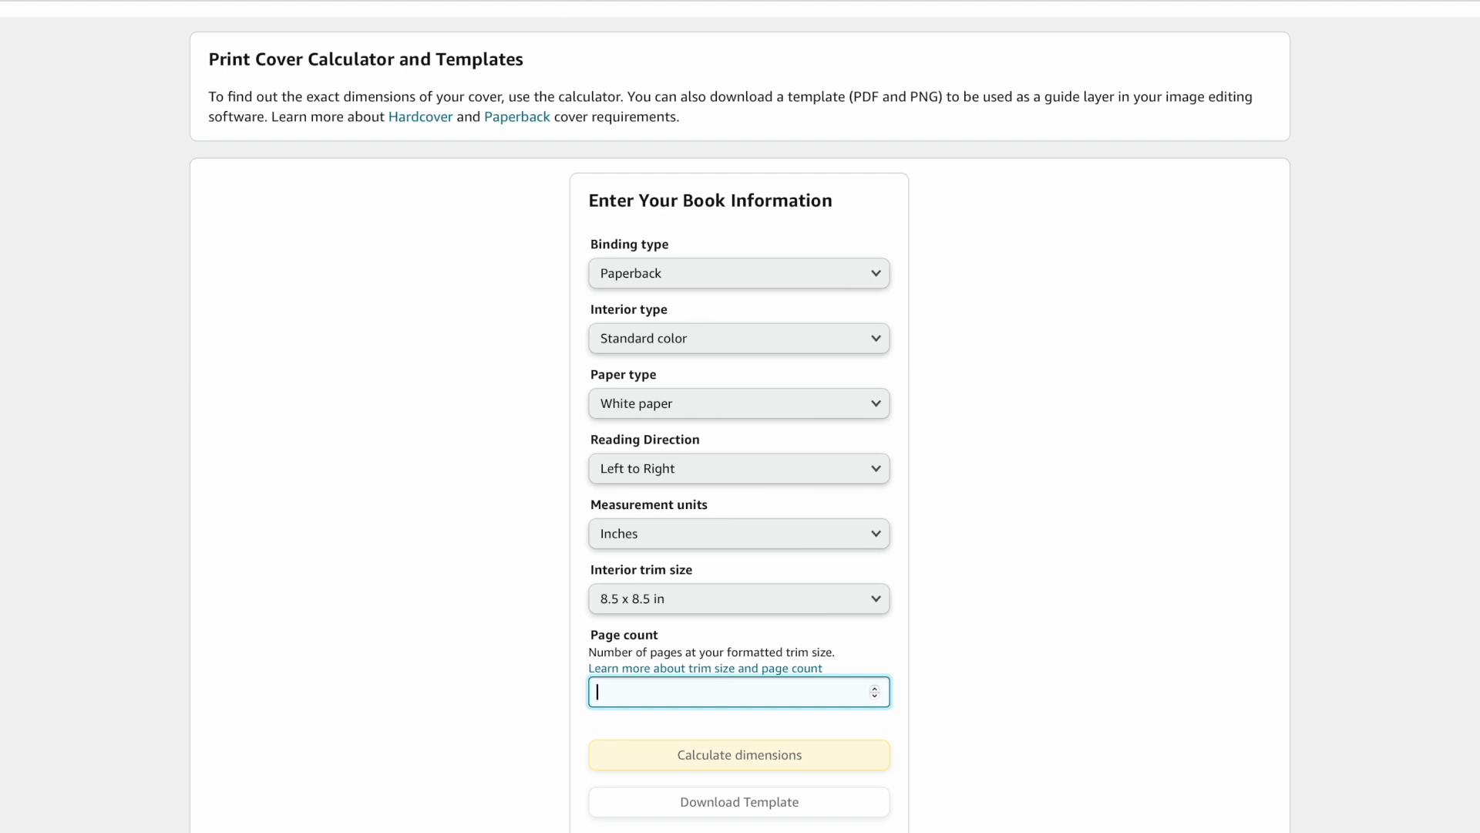
pyautogui.write('32')
pyautogui.click(797, 754)
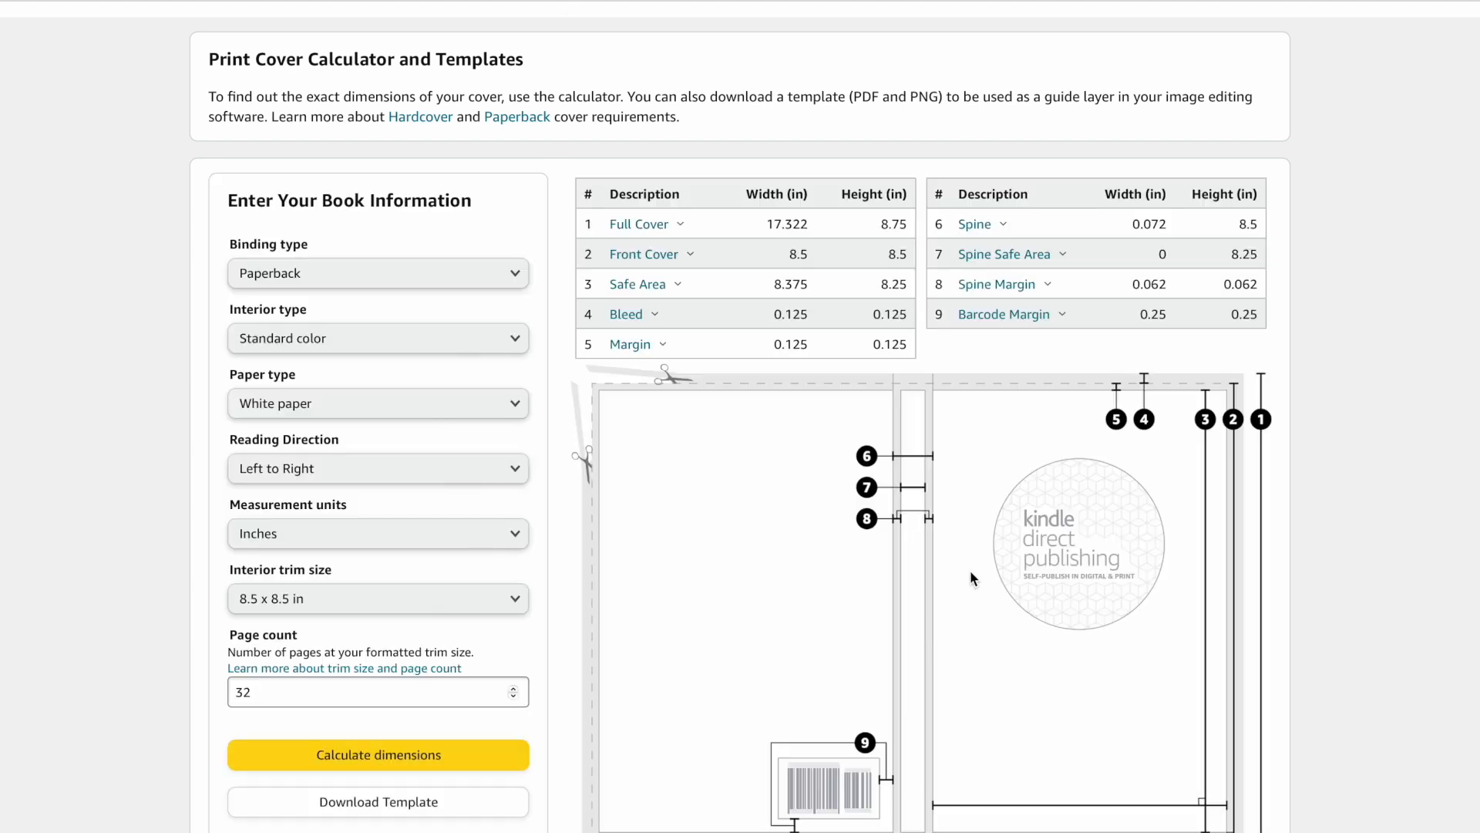
# Step: Copy the calculated full cover width and enter 17.322 in as the width of a custom-size Canva design
pyautogui.moveTo(768, 225); pyautogui.dragTo(897, 219)
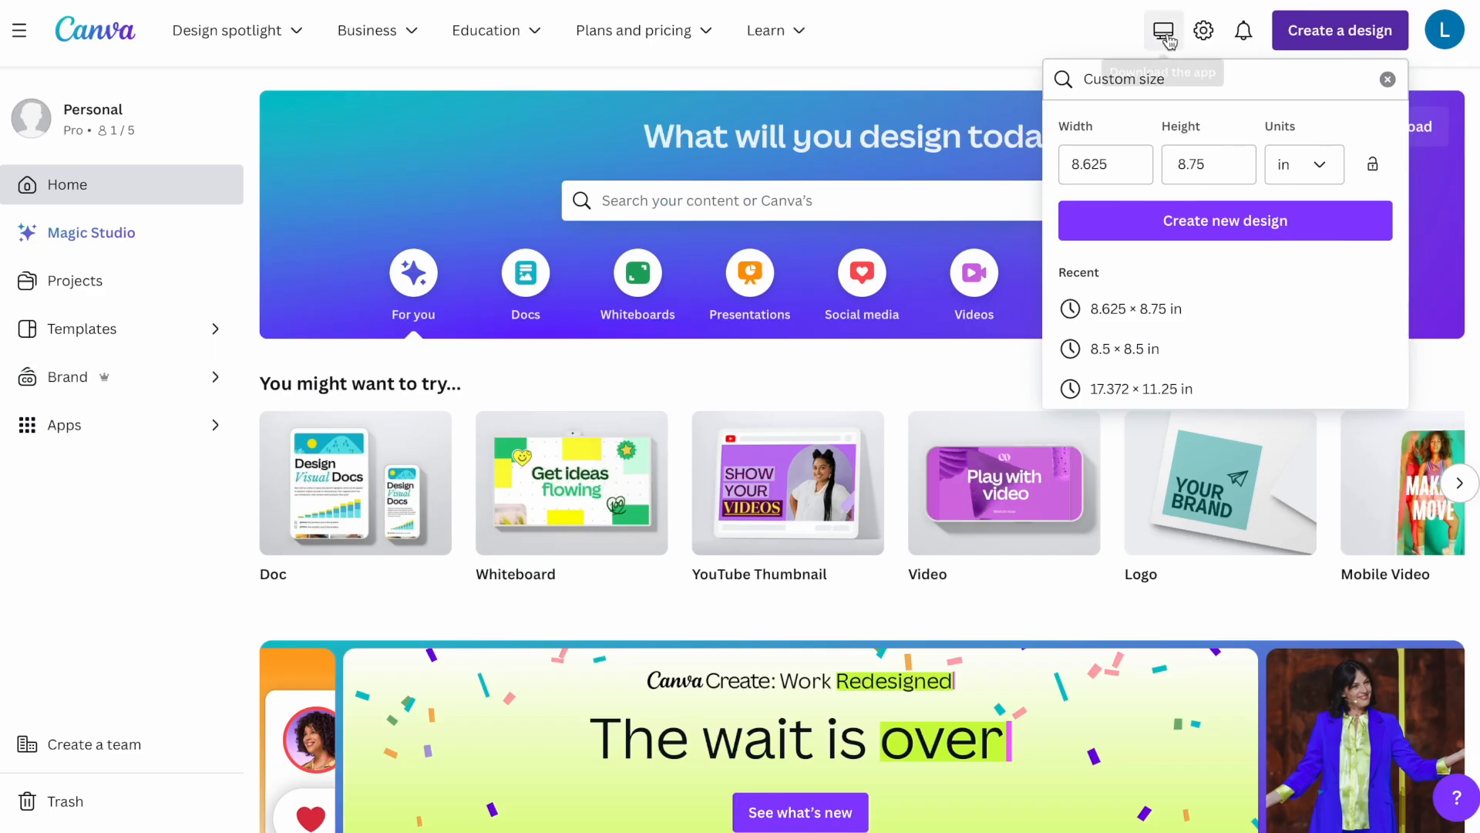
pyautogui.click(1107, 37)
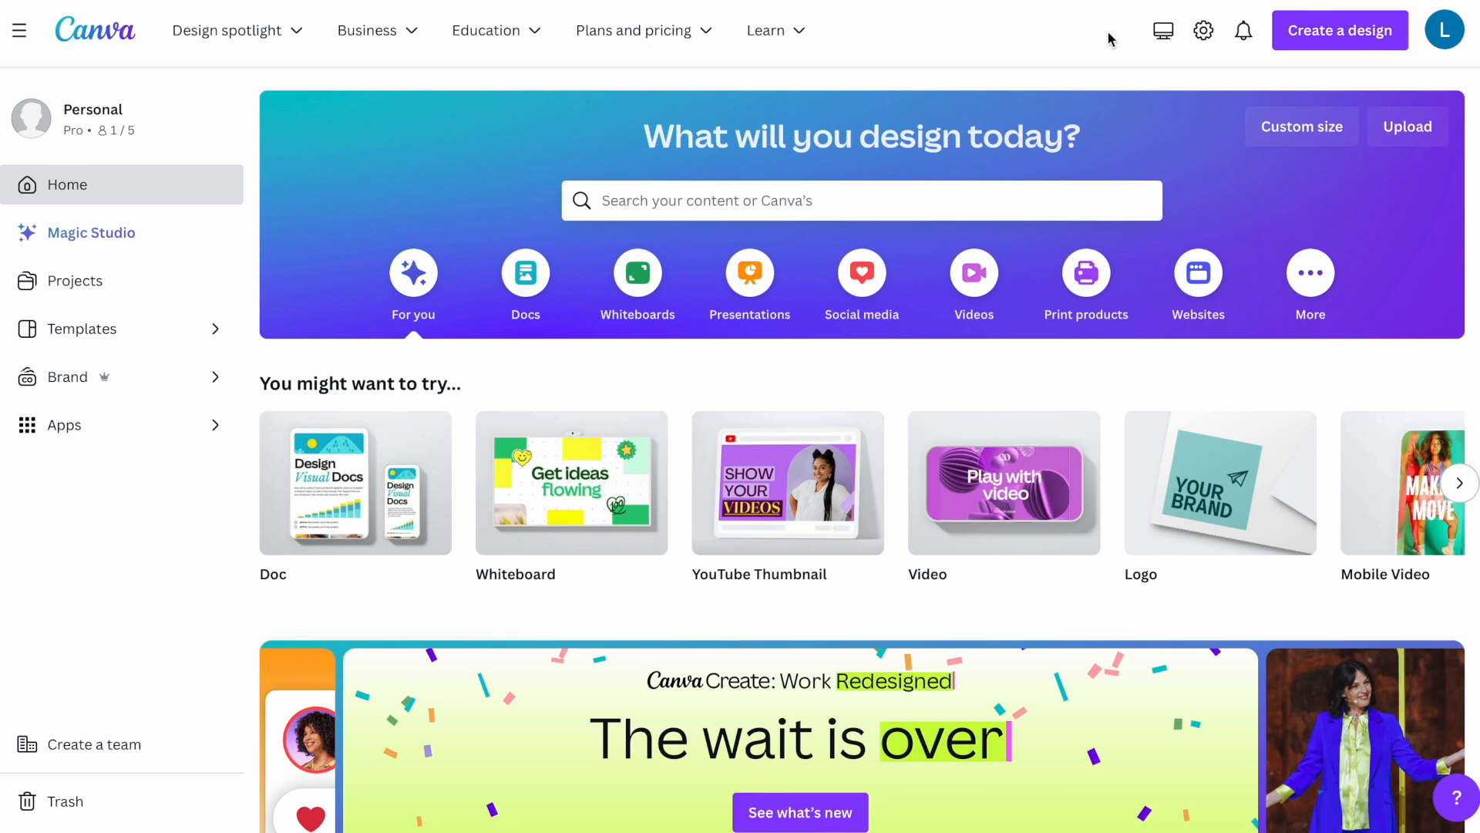
pyautogui.click(1321, 32)
pyautogui.click(1096, 644)
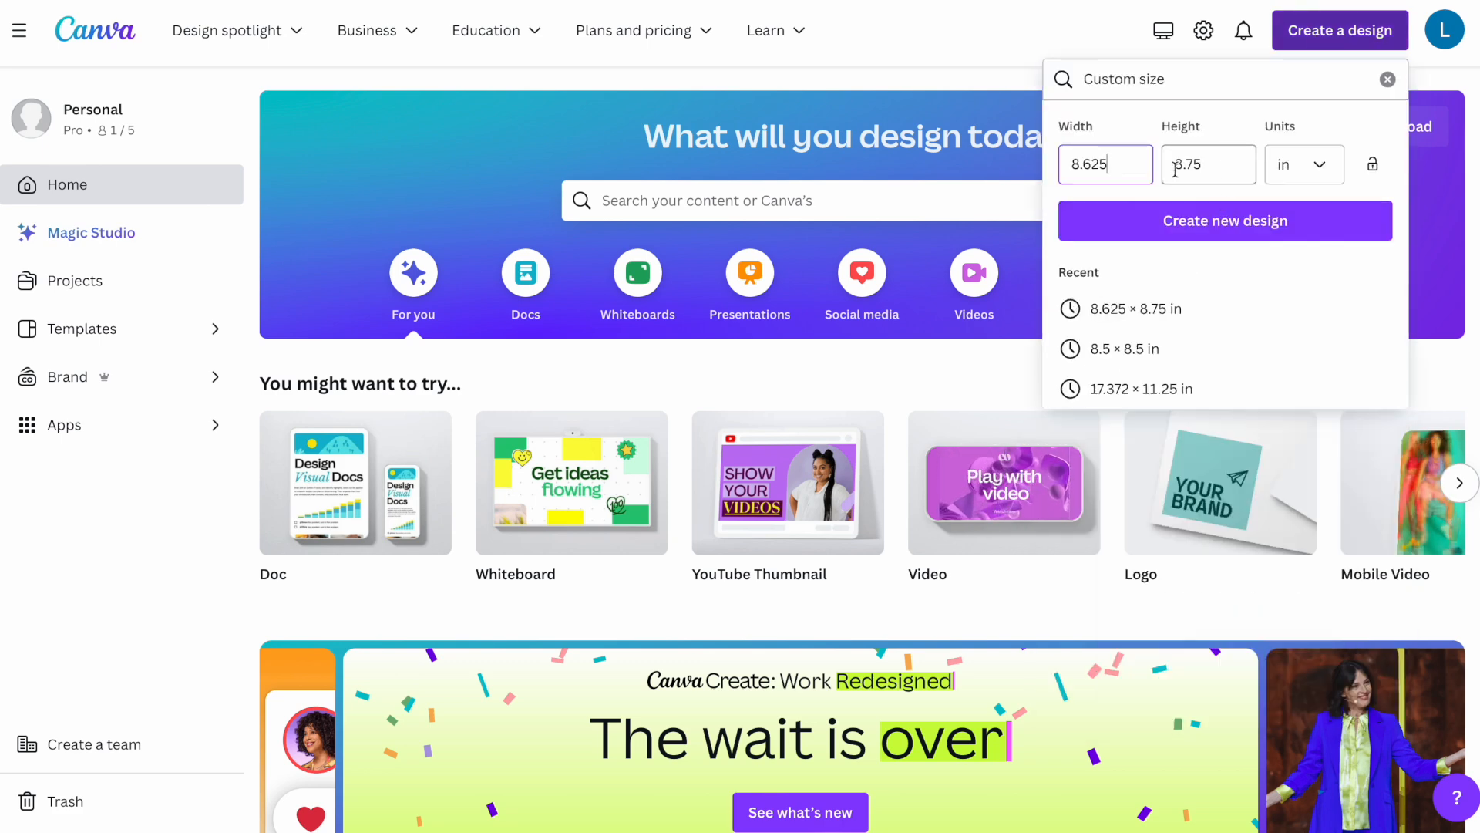
pyautogui.moveTo(1131, 157); pyautogui.dragTo(946, 153)
pyautogui.click(144, 1)
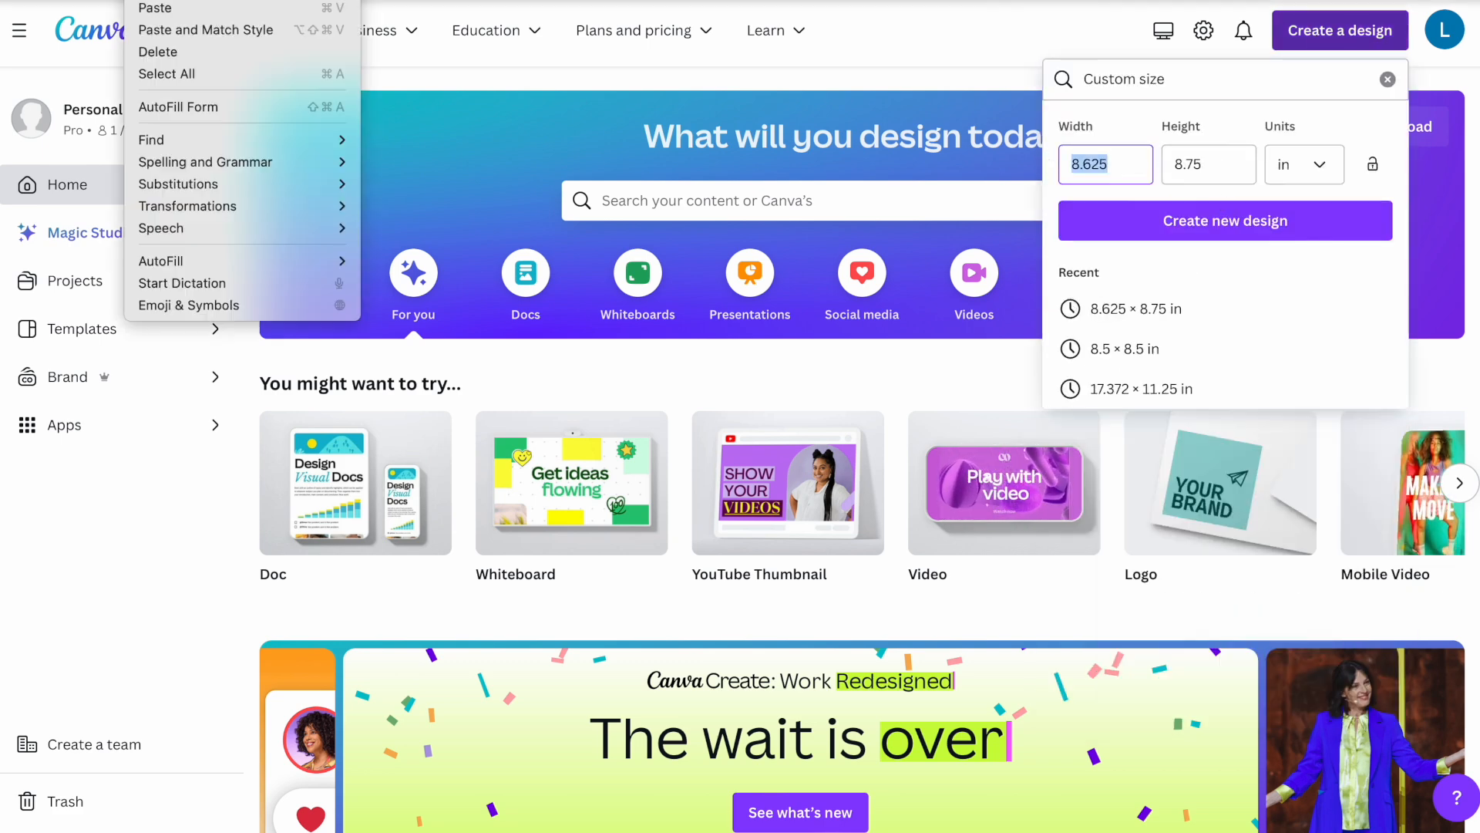
pyautogui.click(185, 8)
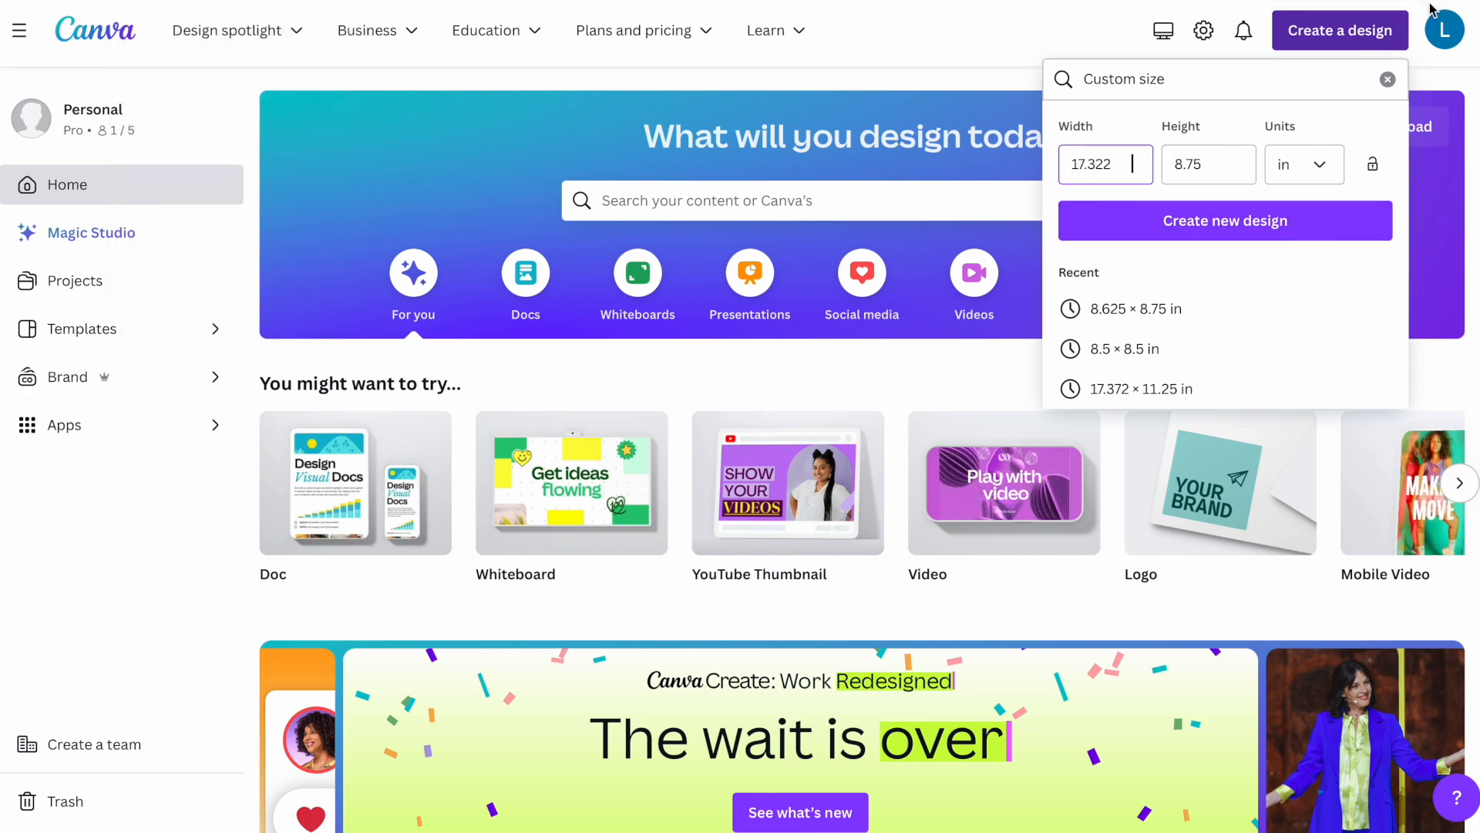
# Step: Check the full cover height in the KDP calculator and create the new 17.322 × 8.75 in Canva design
pyautogui.click(1241, 0)
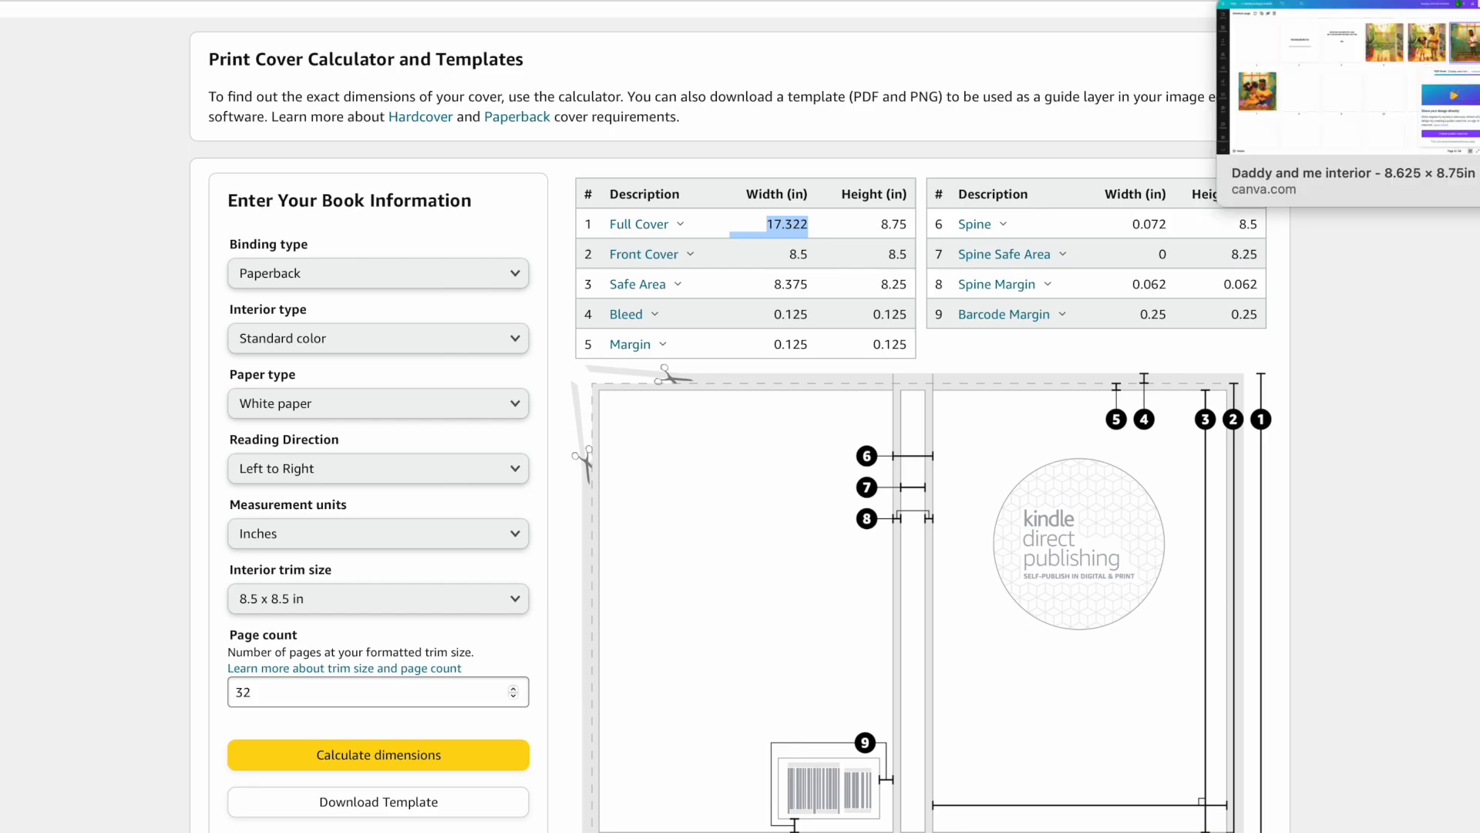
pyautogui.click(1110, 0)
pyautogui.click(1225, 164)
pyautogui.click(1223, 221)
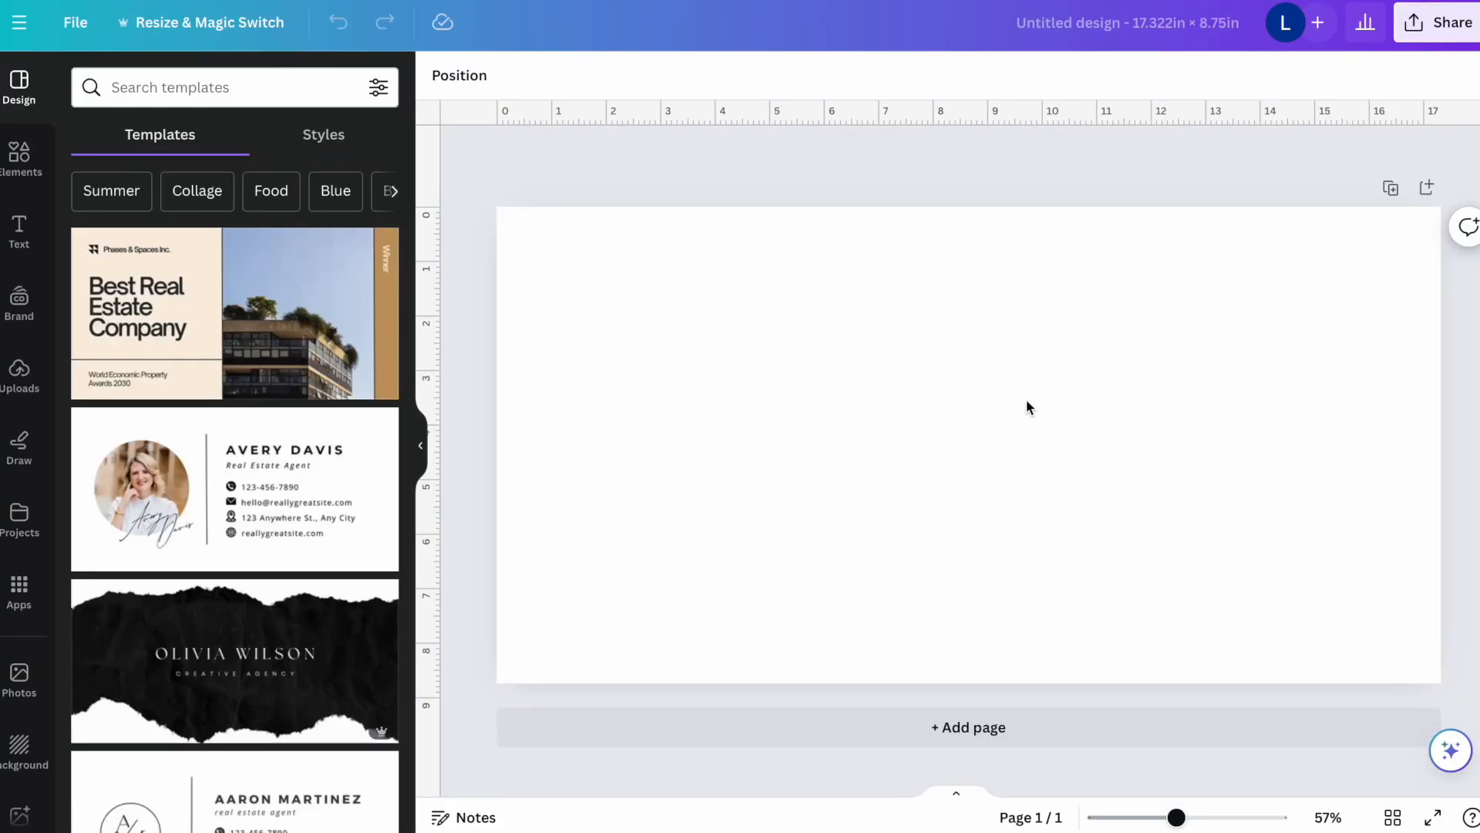
# Step: Name the new design "Daddy and Me Cover"
pyautogui.click(1127, 22)
pyautogui.write('Daddy a')
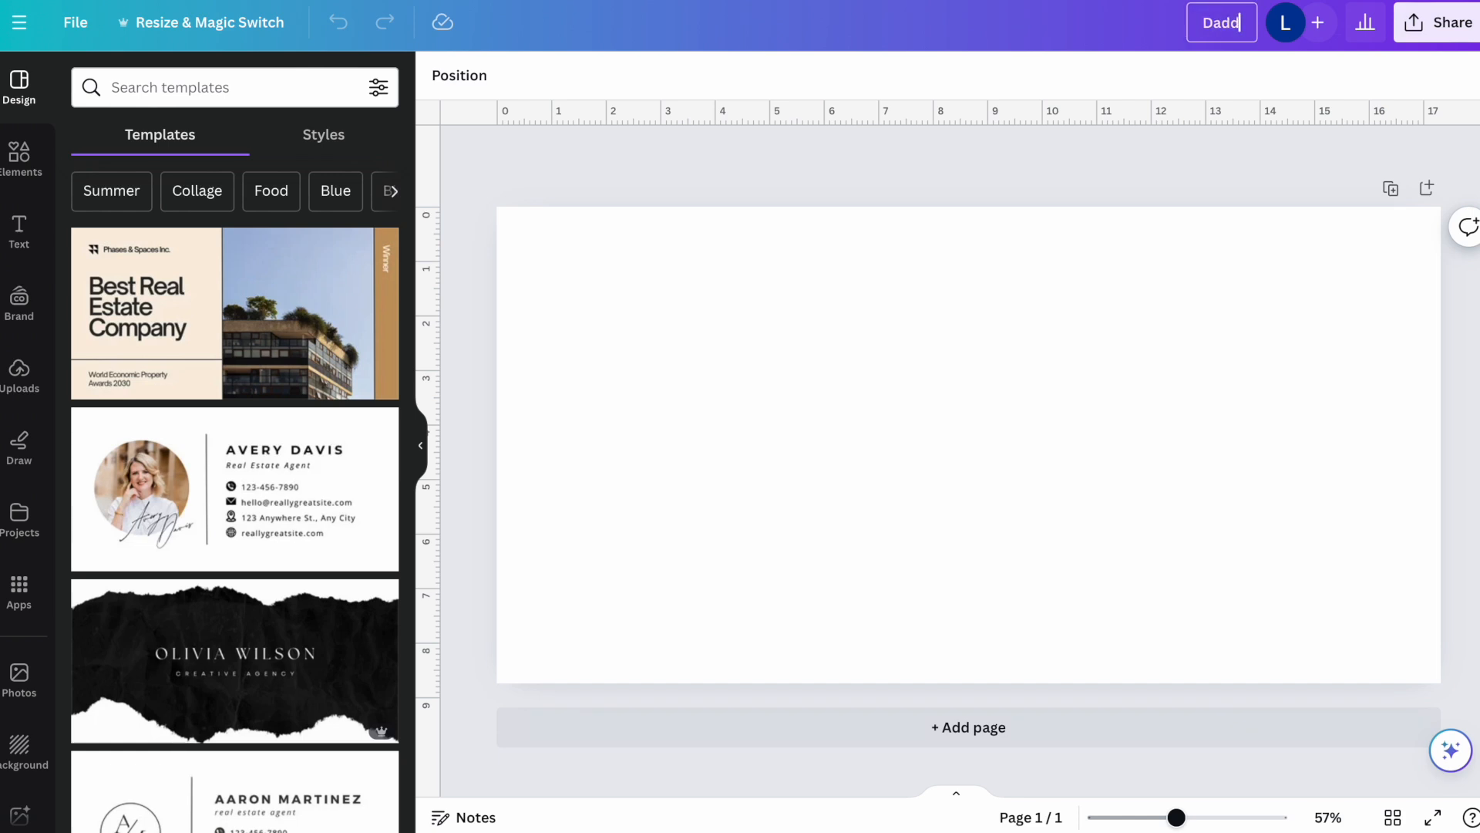
pyautogui.write('nd Me Cover')
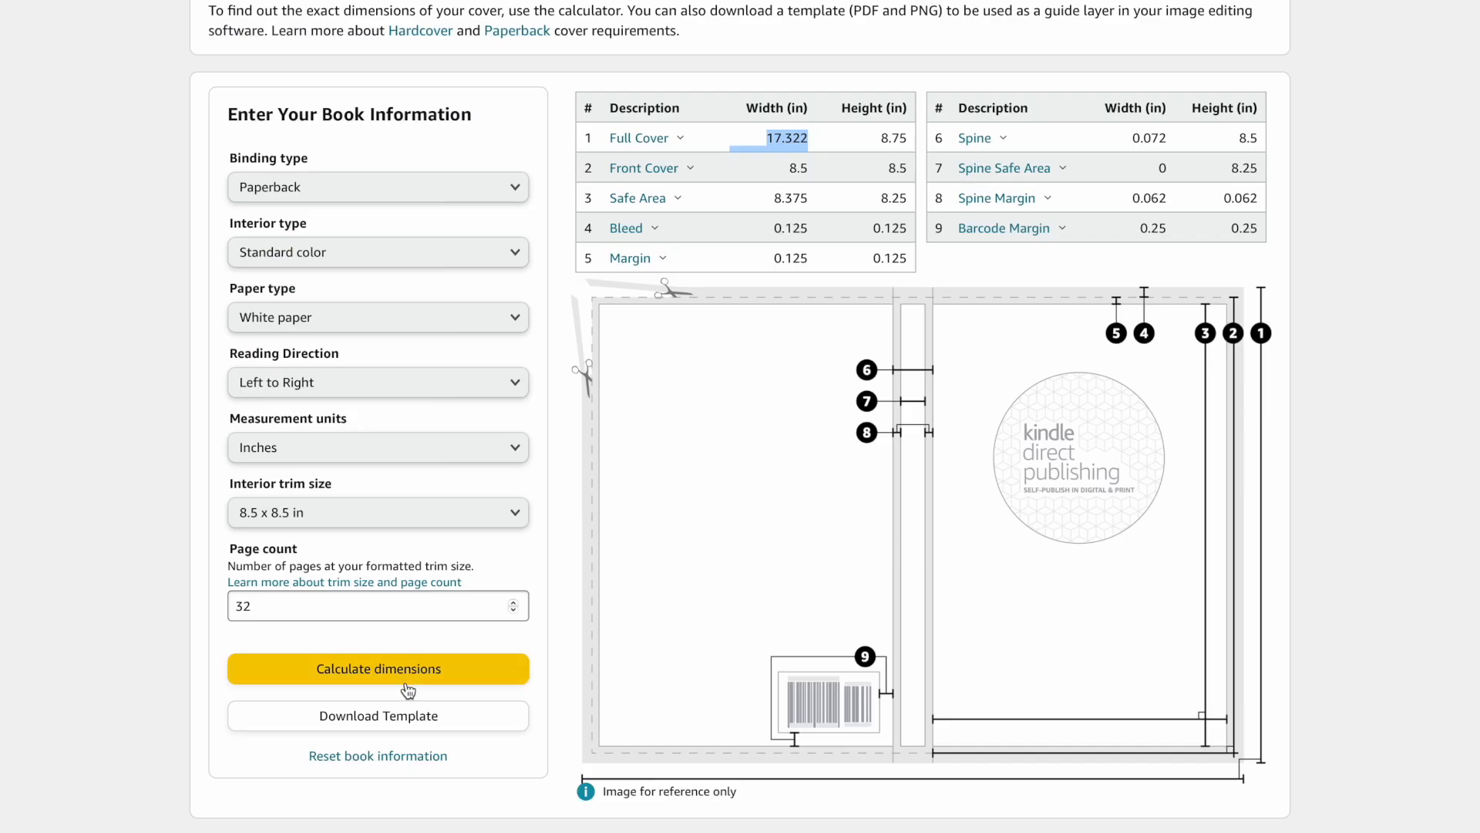
# Step: Download the KDP cover template, paste its image into the Canva cover design and scale it to fill the page
pyautogui.click(378, 729)
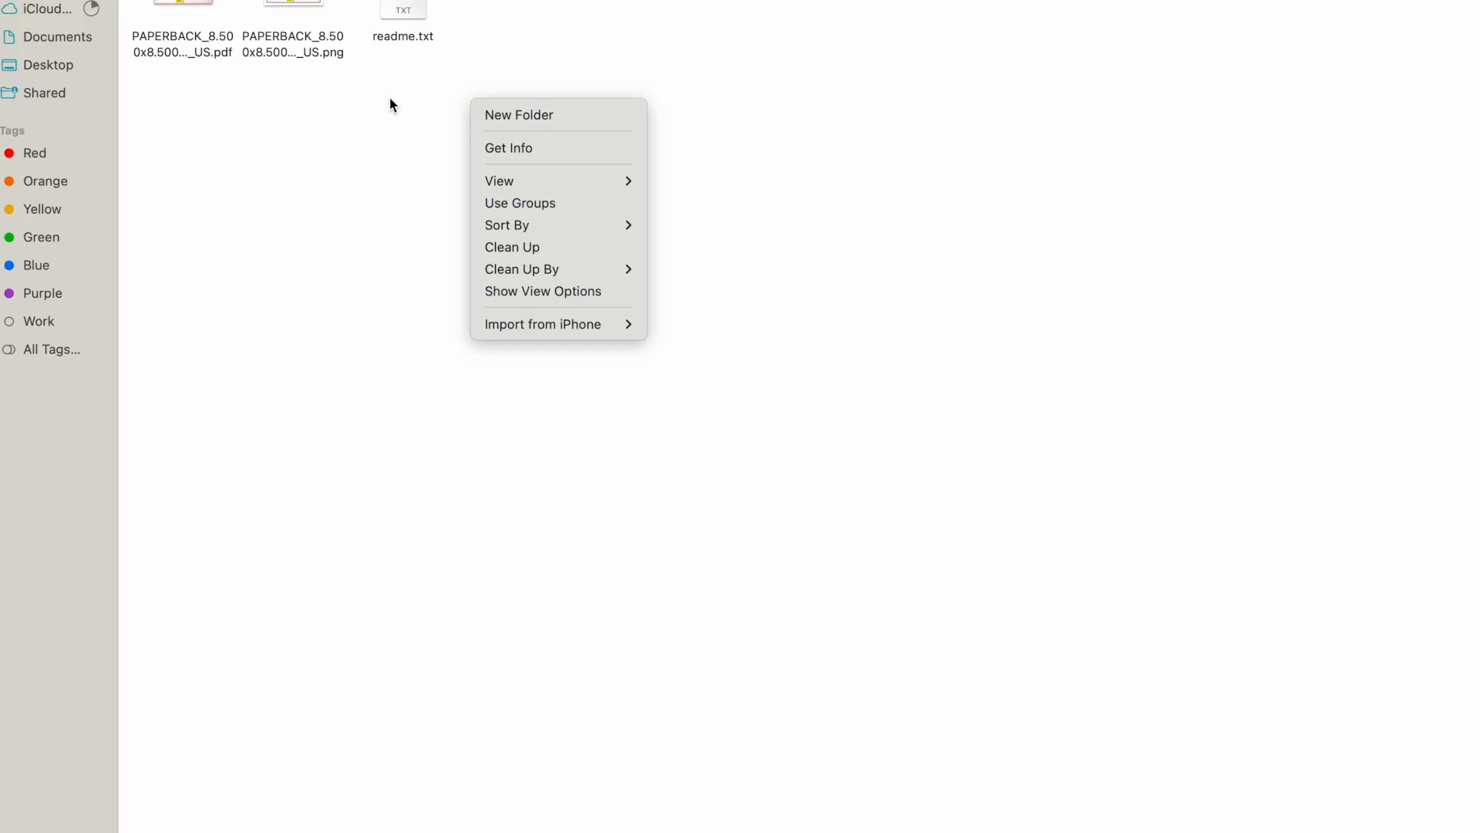
pyautogui.click(390, 104)
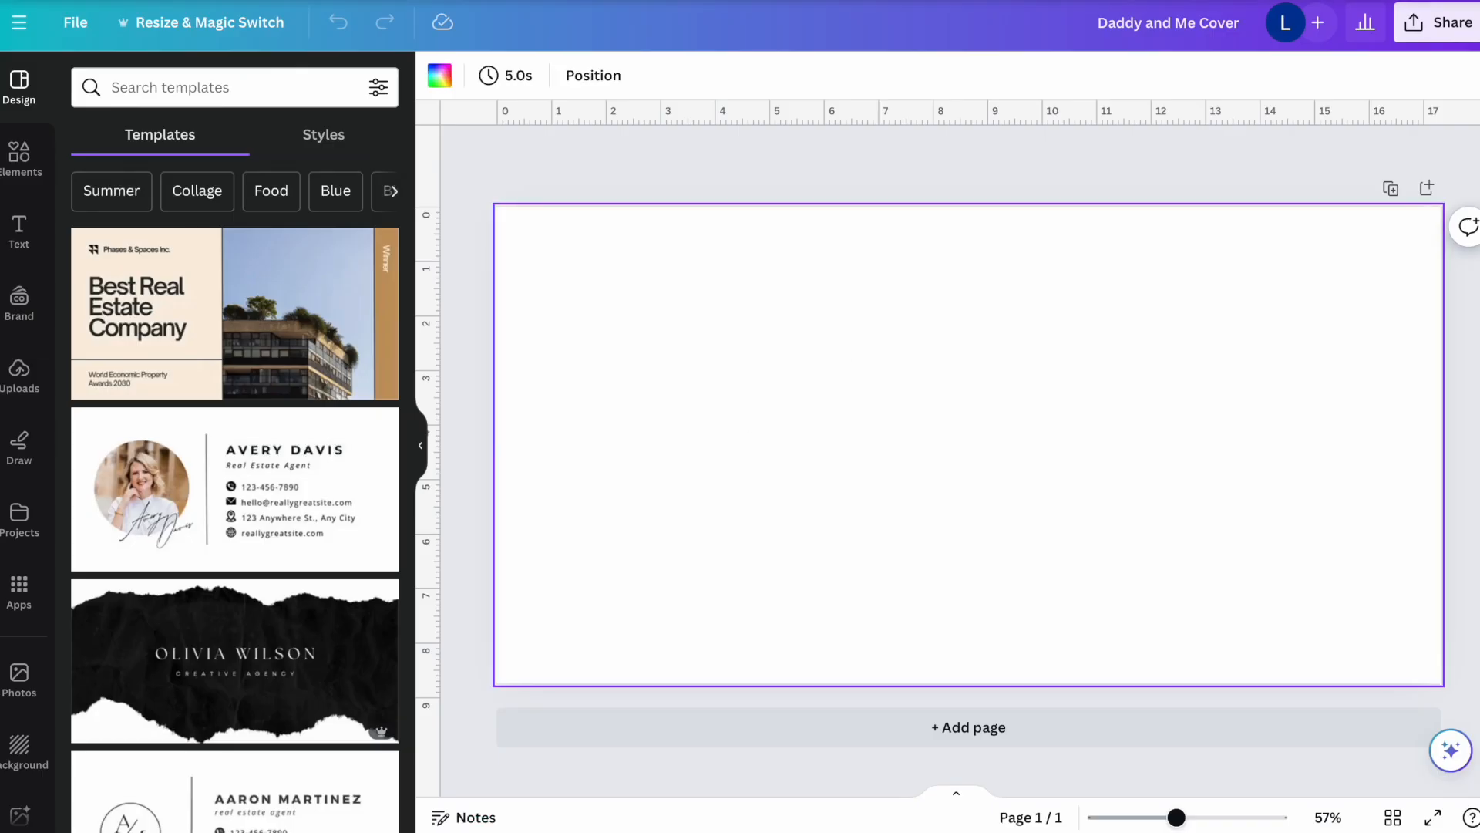
pyautogui.click(154, 7)
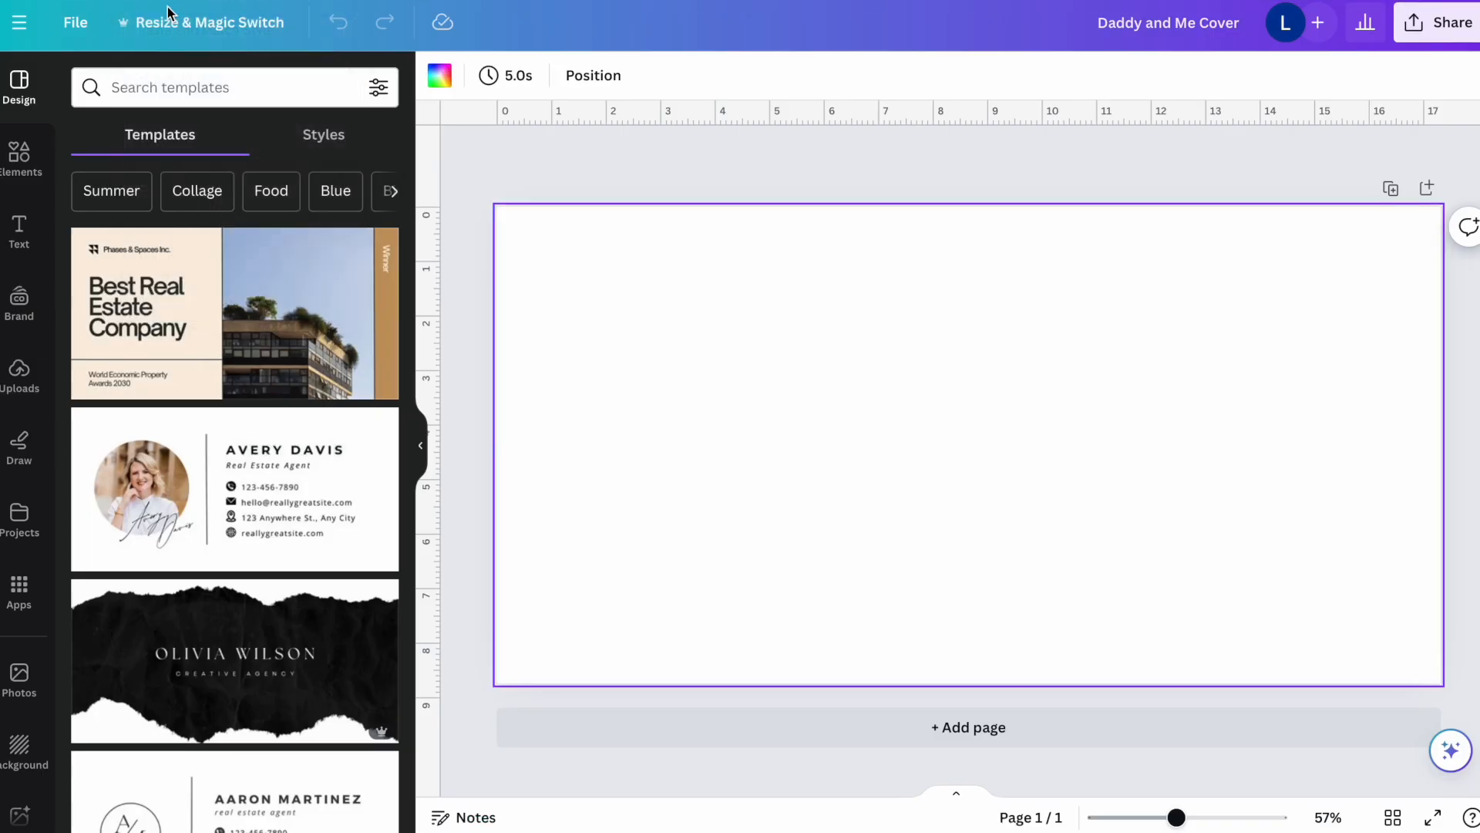
pyautogui.moveTo(634, 343); pyautogui.dragTo(610, 320)
pyautogui.moveTo(1204, 564); pyautogui.dragTo(1427, 697)
pyautogui.click(1477, 588)
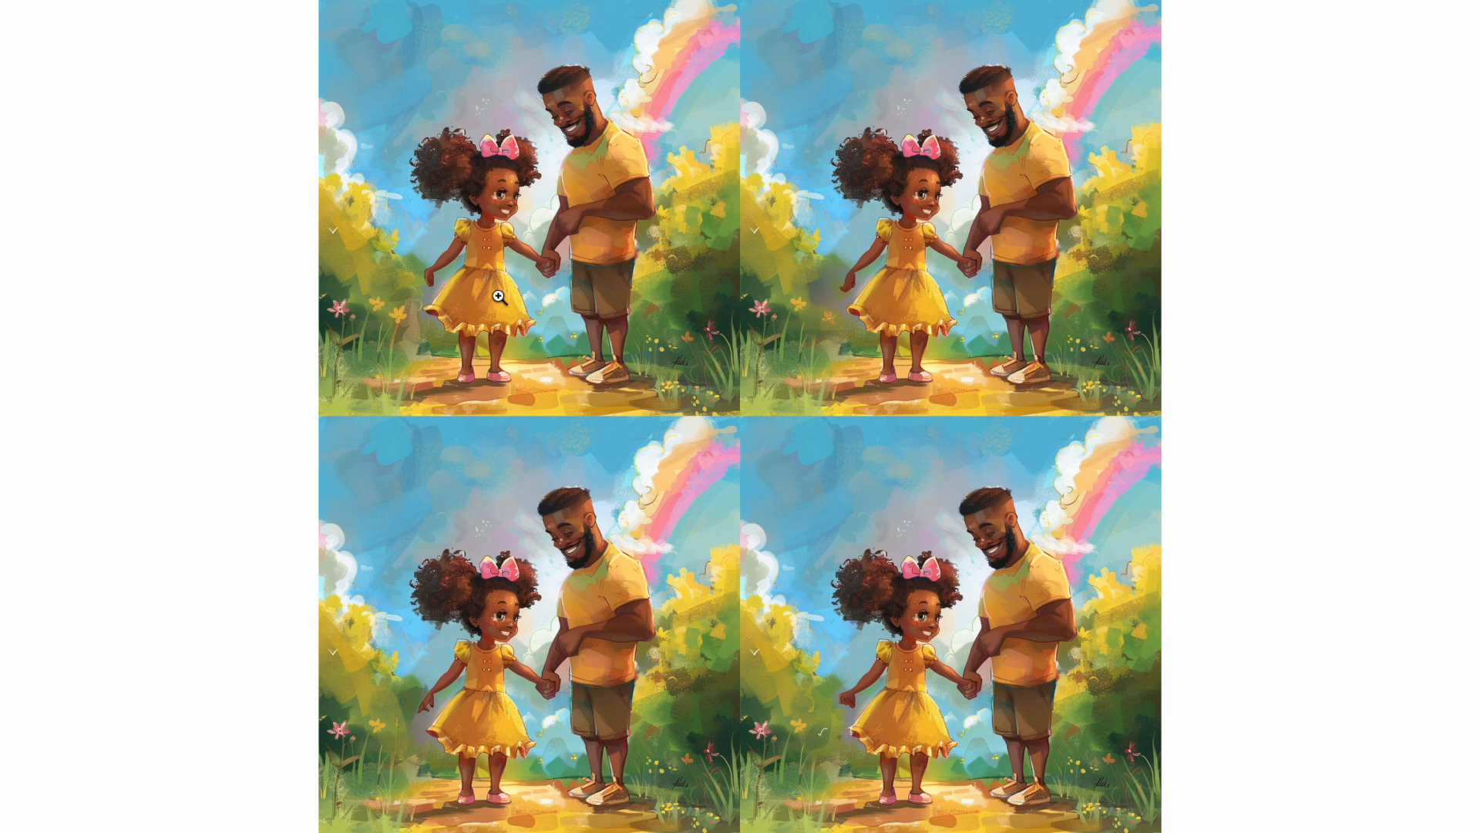
# Step: View the Midjourney cover illustrations, return to the cover design and stretch a green square over the whole template
pyautogui.click(532, 629)
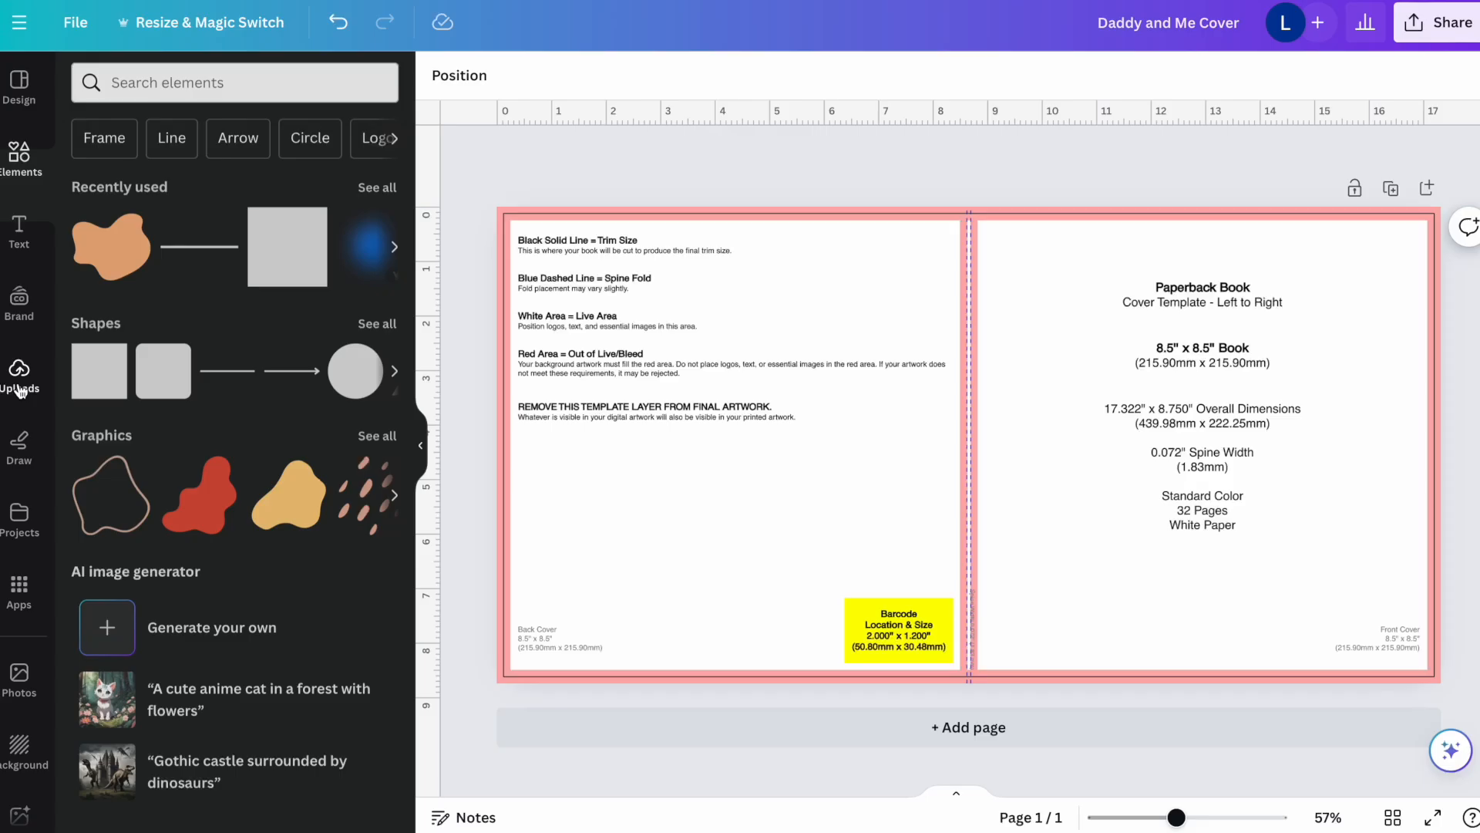
pyautogui.click(19, 374)
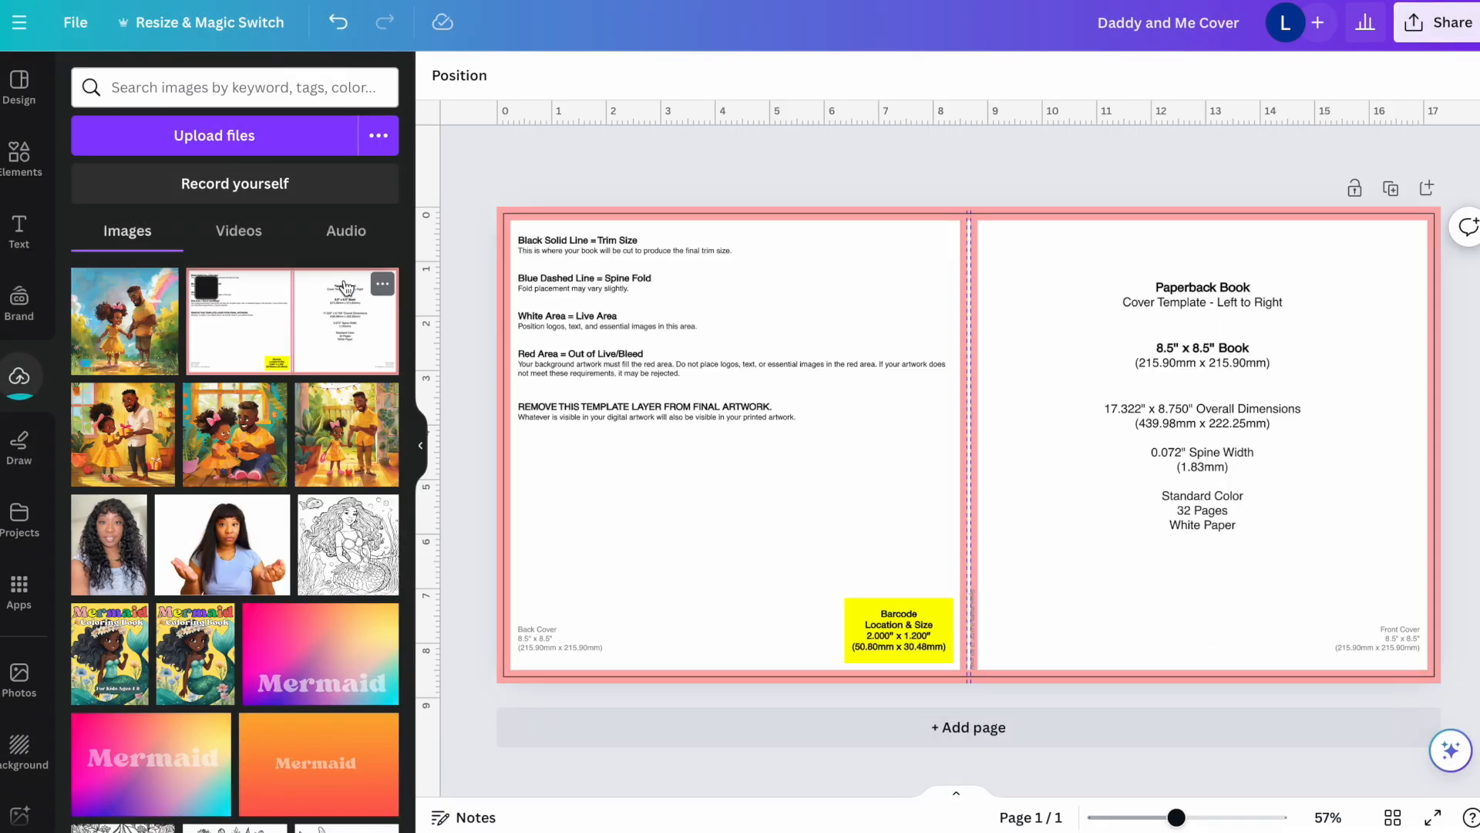
pyautogui.click(20, 159)
pyautogui.click(116, 394)
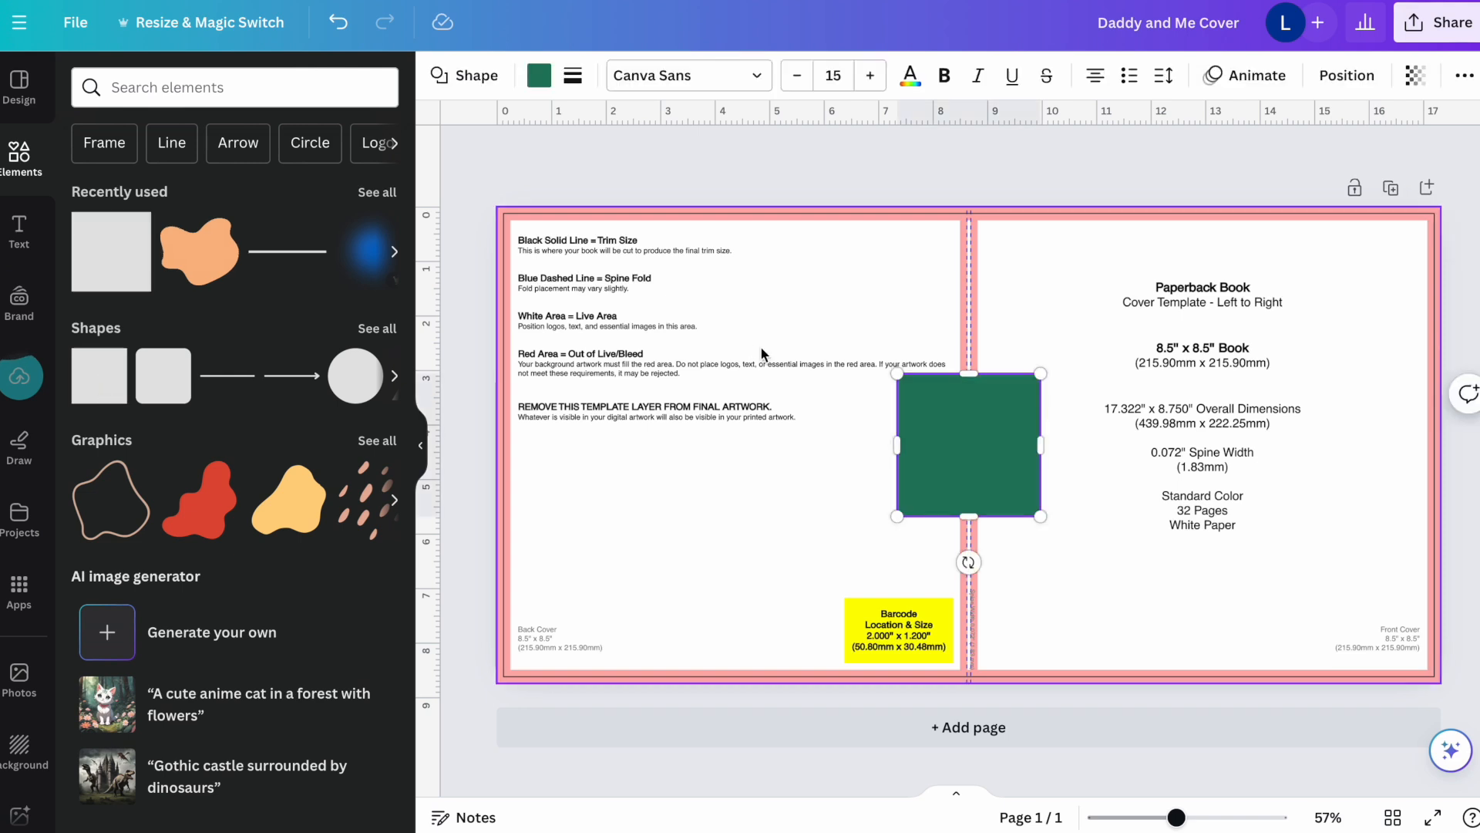
pyautogui.moveTo(976, 459); pyautogui.dragTo(577, 293)
pyautogui.moveTo(642, 350); pyautogui.dragTo(1441, 684)
pyautogui.click(1472, 488)
pyautogui.click(1161, 414)
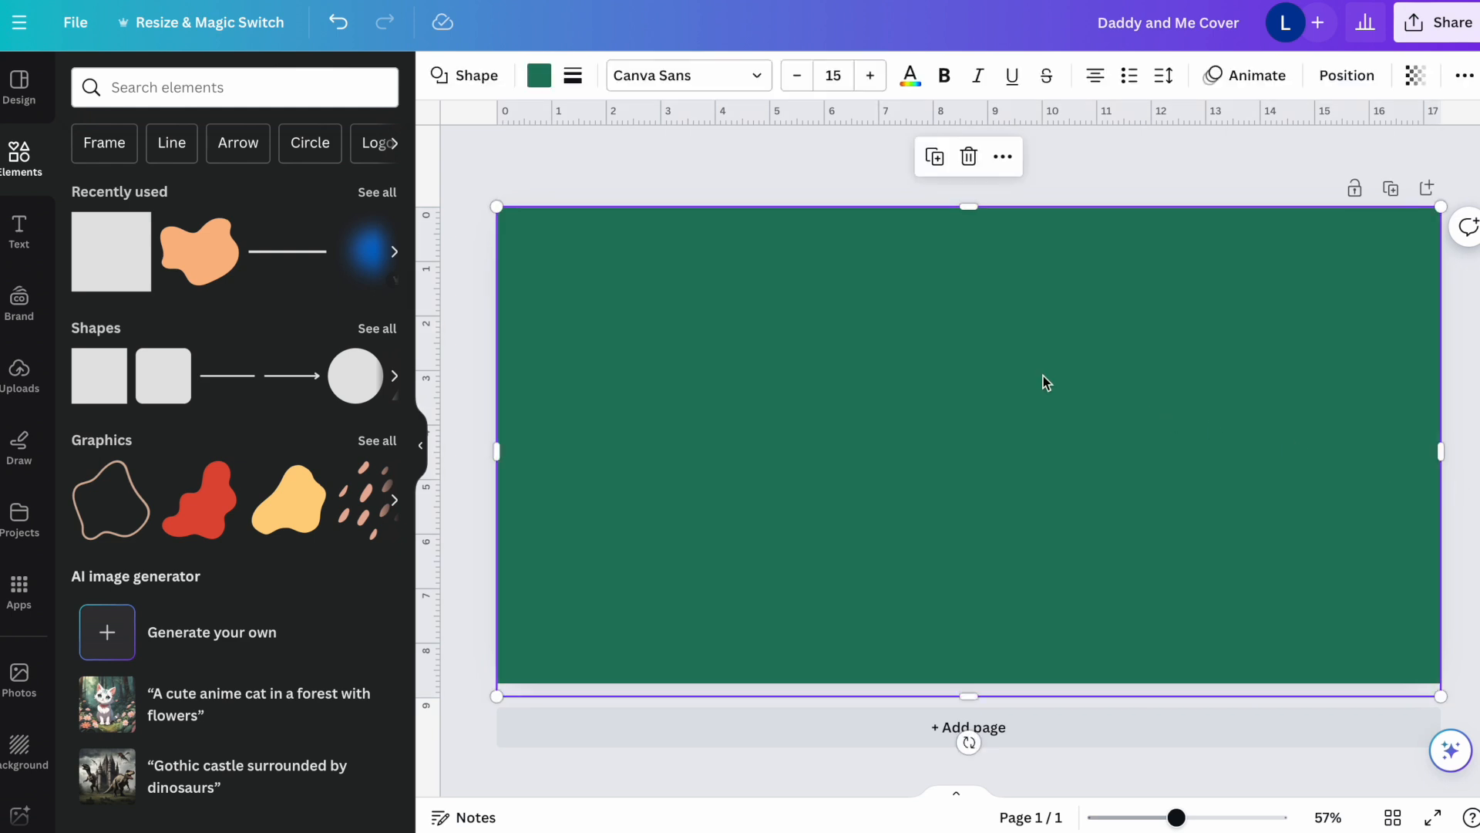
# Step: Lower the opacity of the green background shape so the cover template's guides show through
pyautogui.click(20, 378)
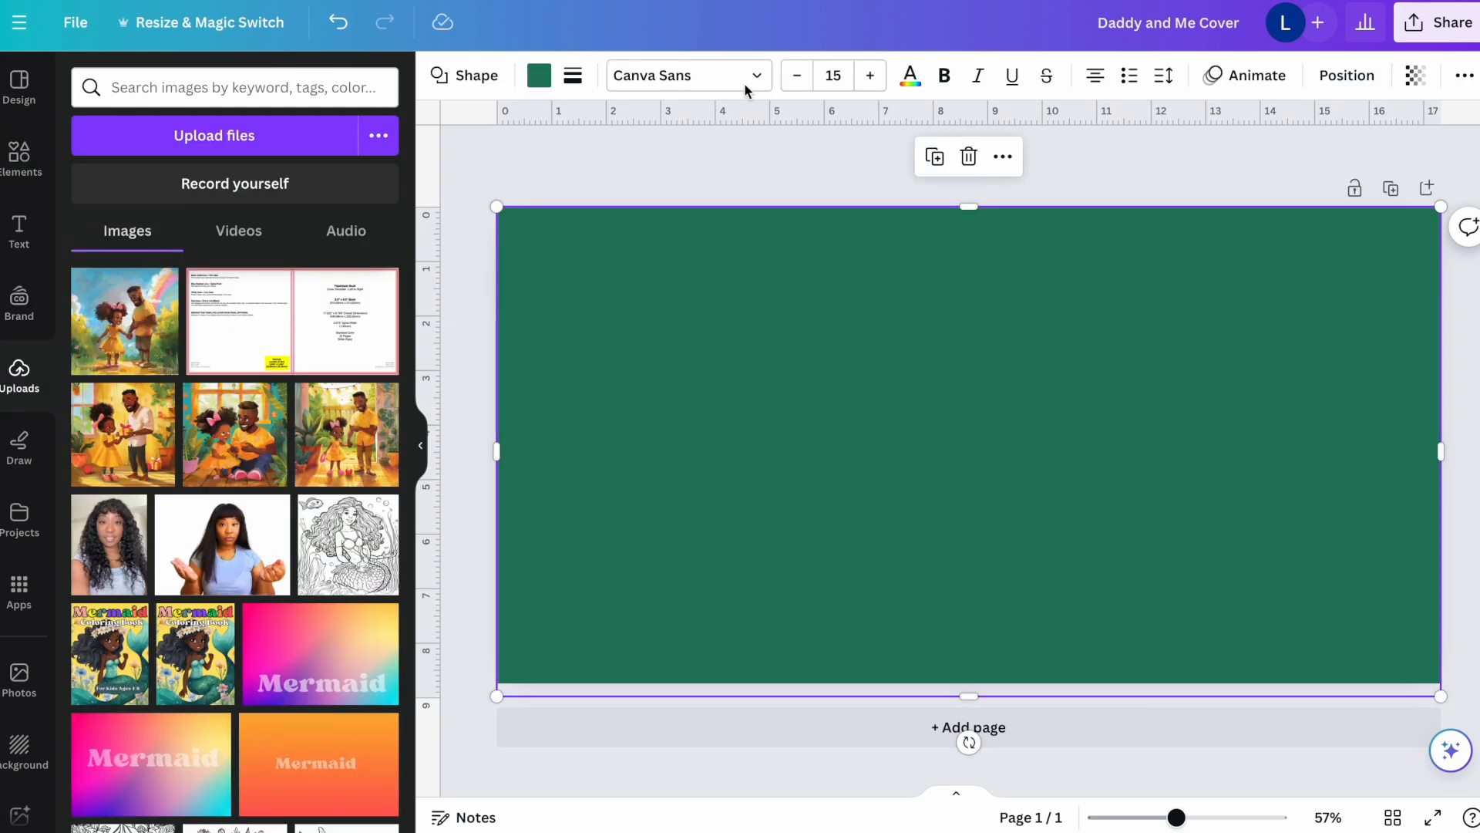
pyautogui.click(1415, 74)
pyautogui.moveTo(1360, 156); pyautogui.dragTo(1321, 162)
# Step: Add the uploaded father-daughter rainbow illustration and enlarge it to cover the front cover area
pyautogui.click(124, 321)
pyautogui.moveTo(892, 381); pyautogui.dragTo(1048, 299)
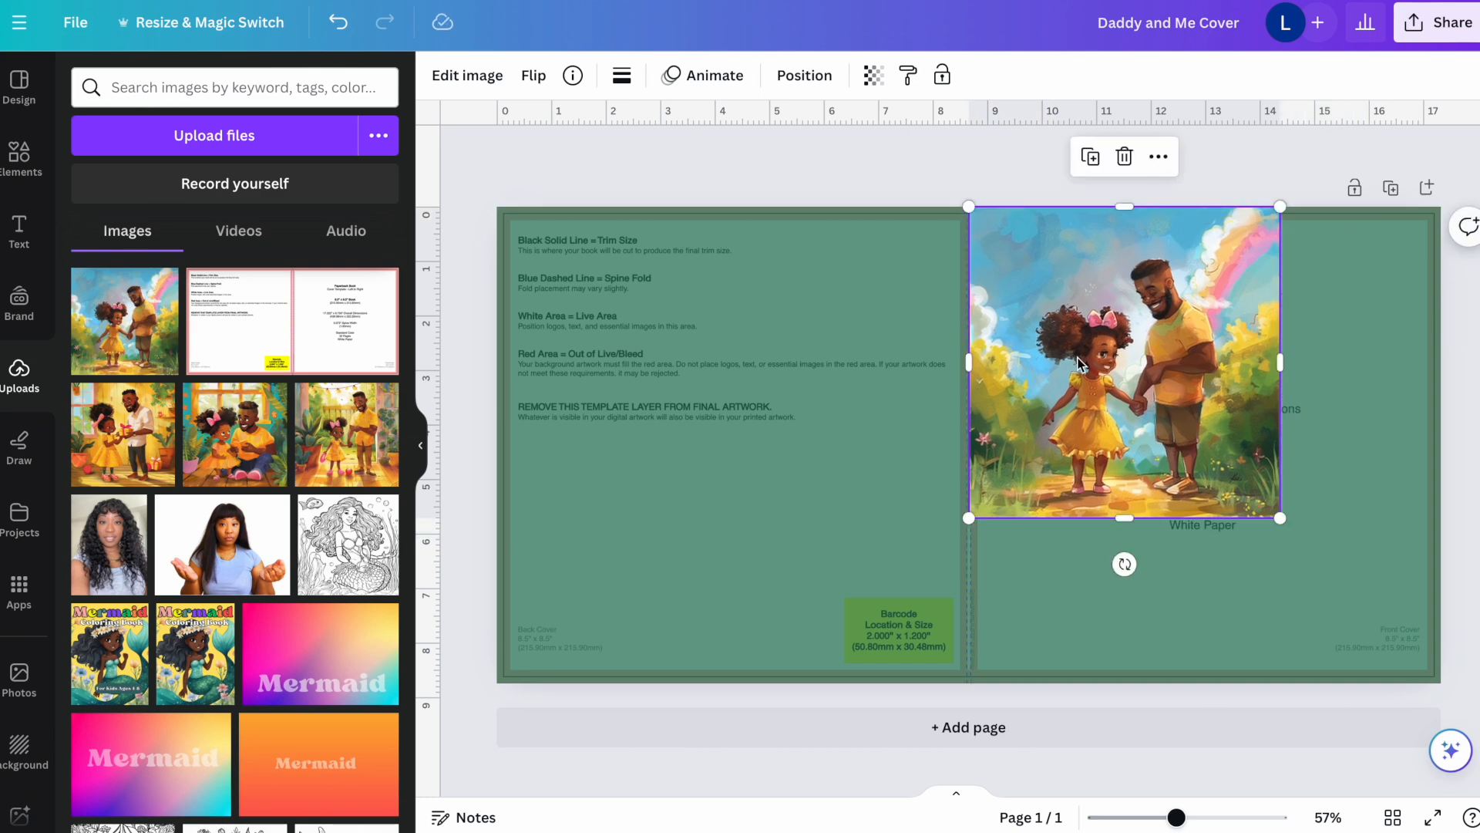
pyautogui.moveTo(1280, 518); pyautogui.dragTo(1475, 726)
# Step: Flip the front cover illustration horizontally, reposition it and align its inner edge with the spine
pyautogui.click(534, 74)
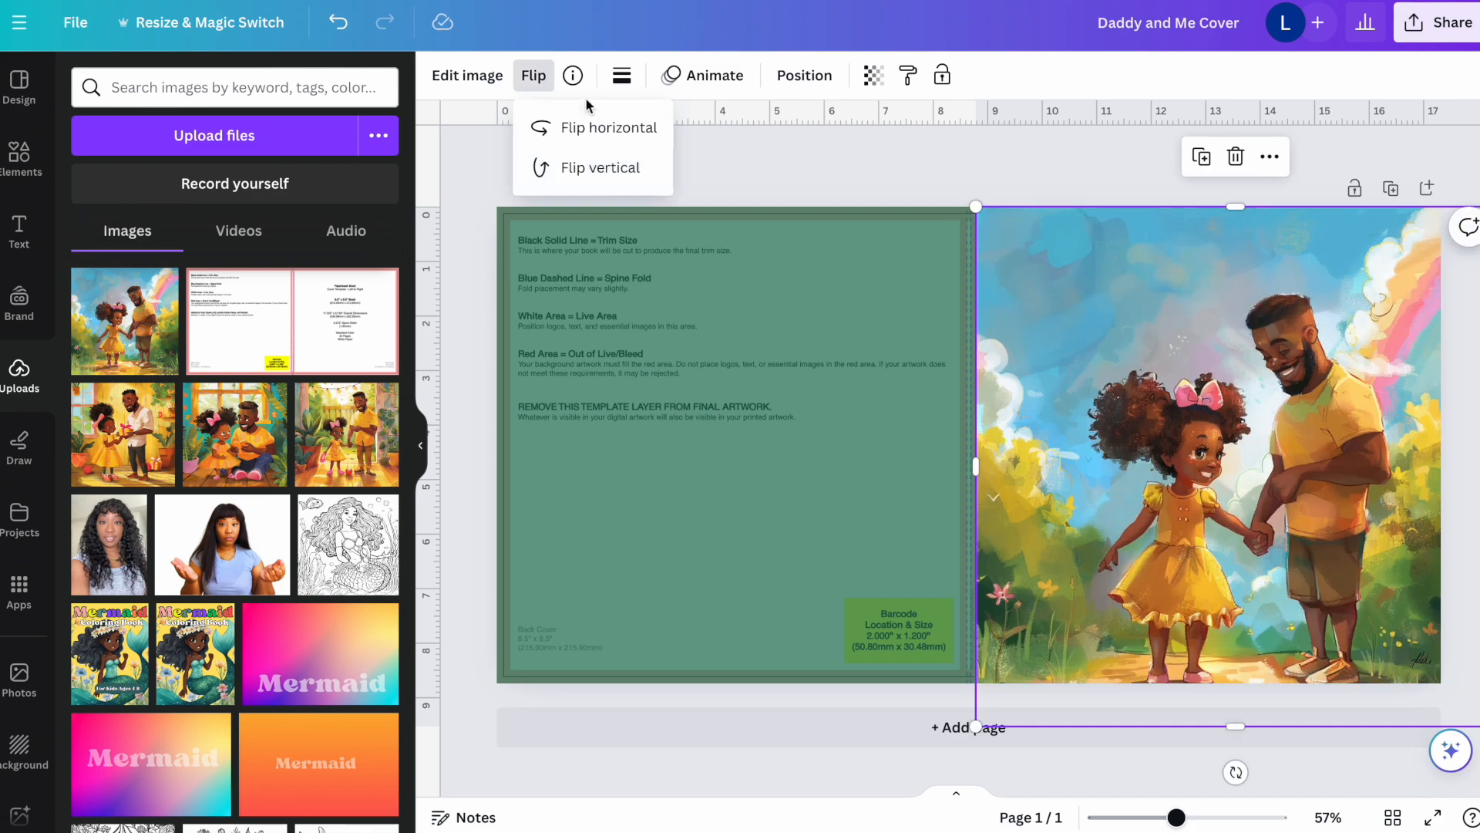
pyautogui.click(589, 128)
pyautogui.moveTo(1143, 435); pyautogui.dragTo(1123, 441)
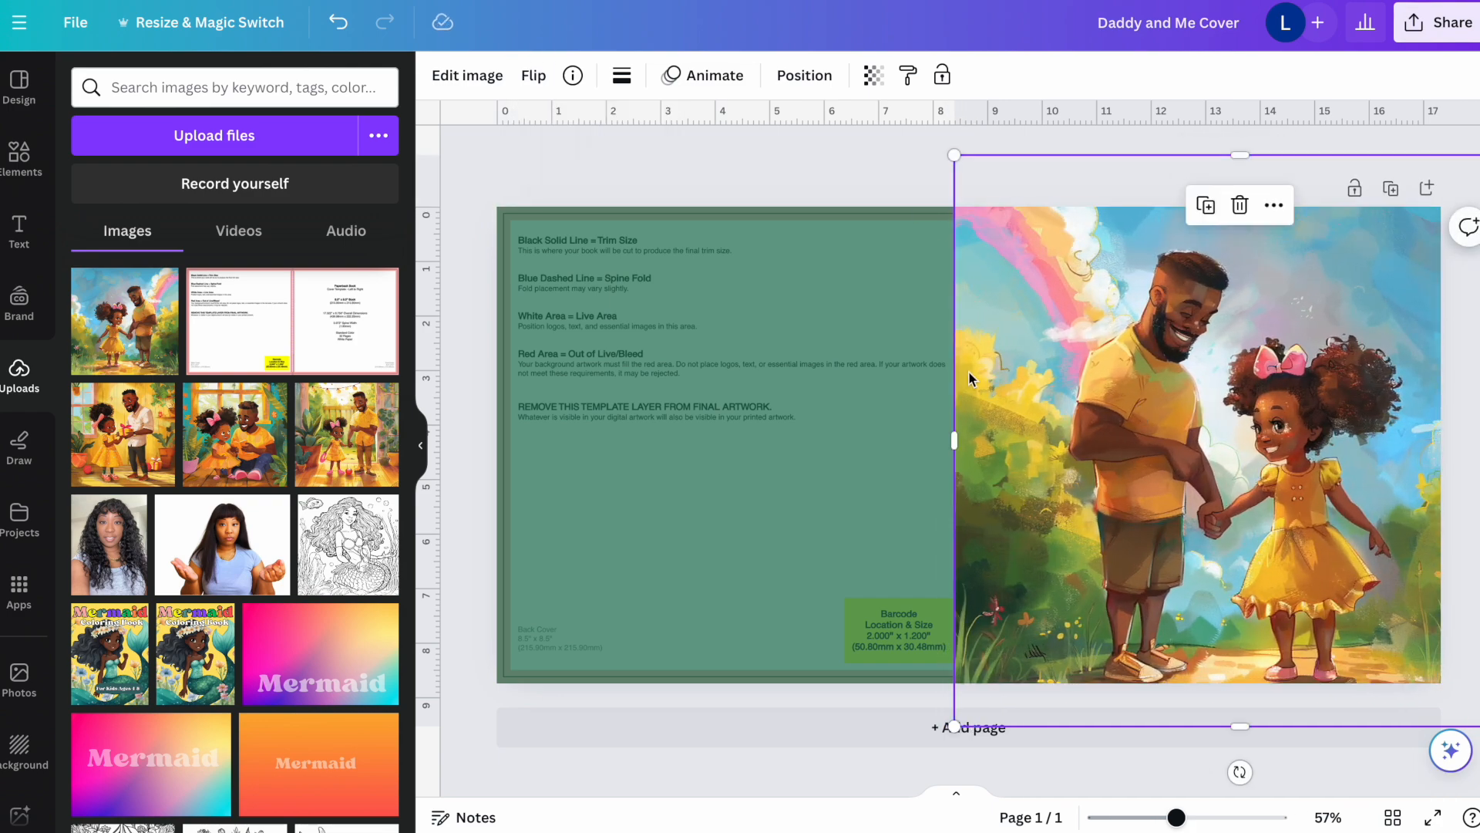
pyautogui.moveTo(958, 441)
pyautogui.mouseDown()
pyautogui.moveTo(1058, 443)
pyautogui.moveTo(973, 441)
pyautogui.mouseUp()
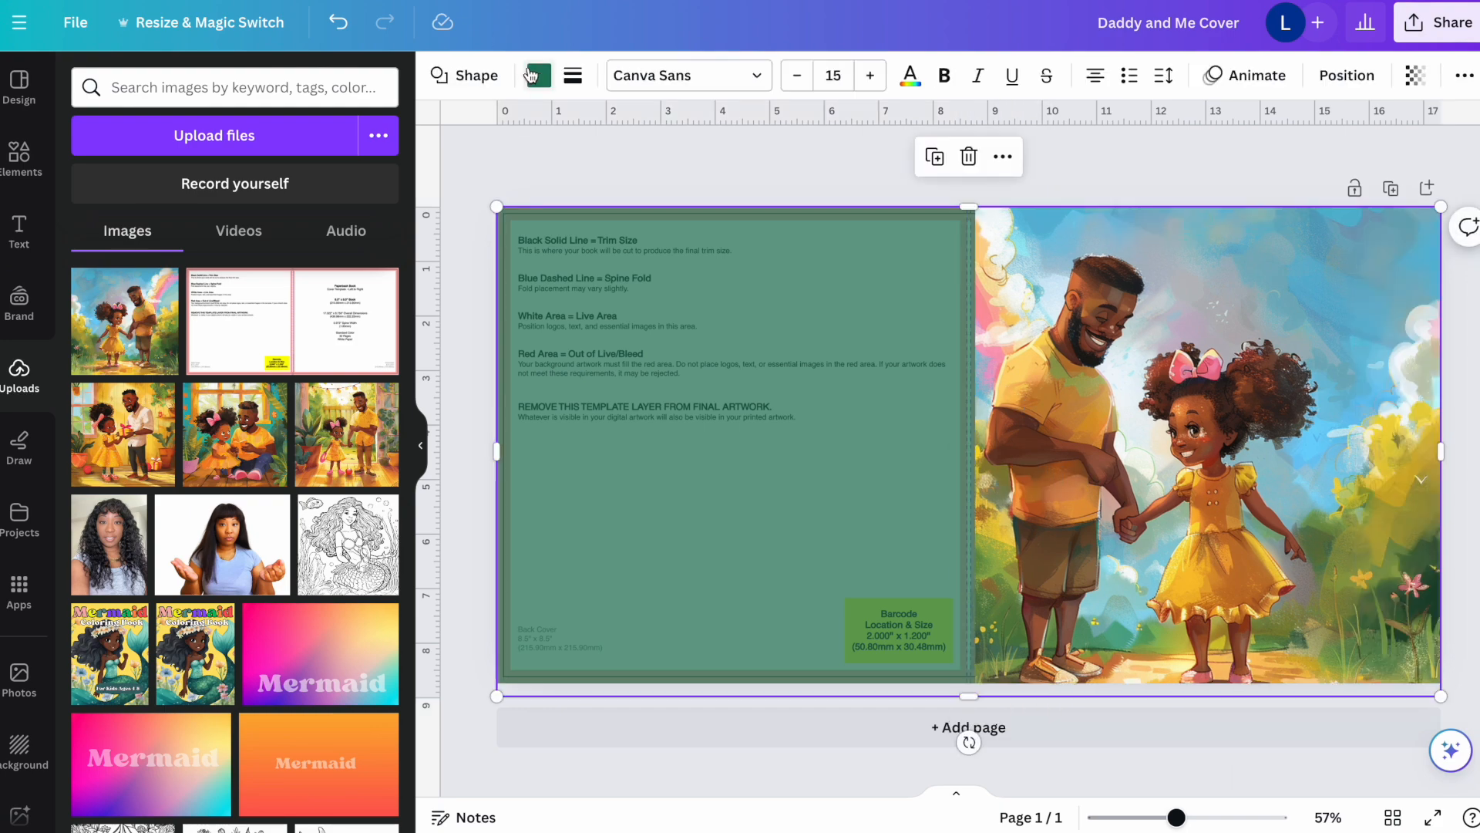
# Step: Recolour the background shape with the front illustration's gold, #dcbc54, and restore its opacity to 100
pyautogui.click(537, 74)
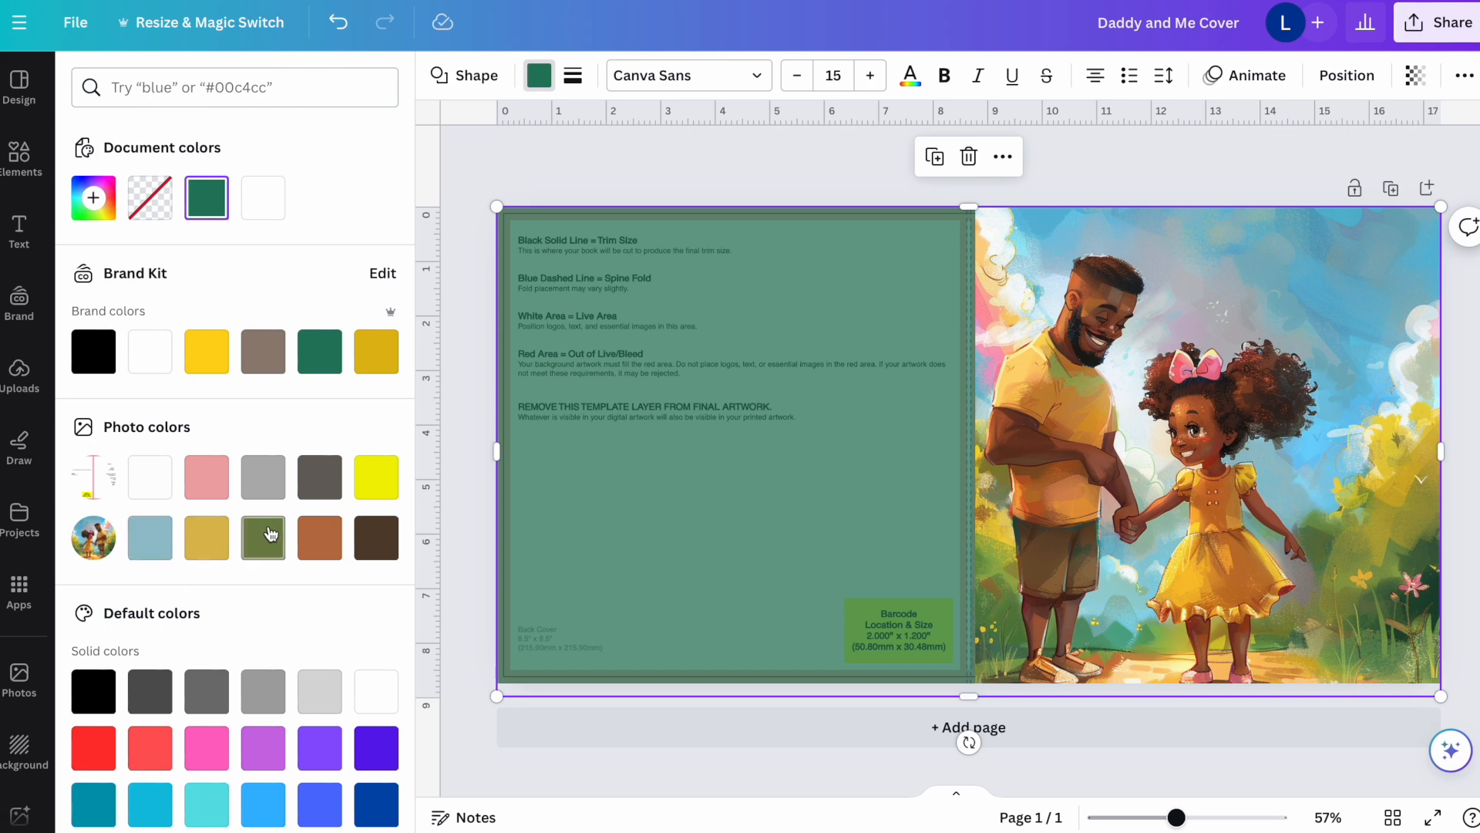
pyautogui.click(94, 198)
pyautogui.click(150, 537)
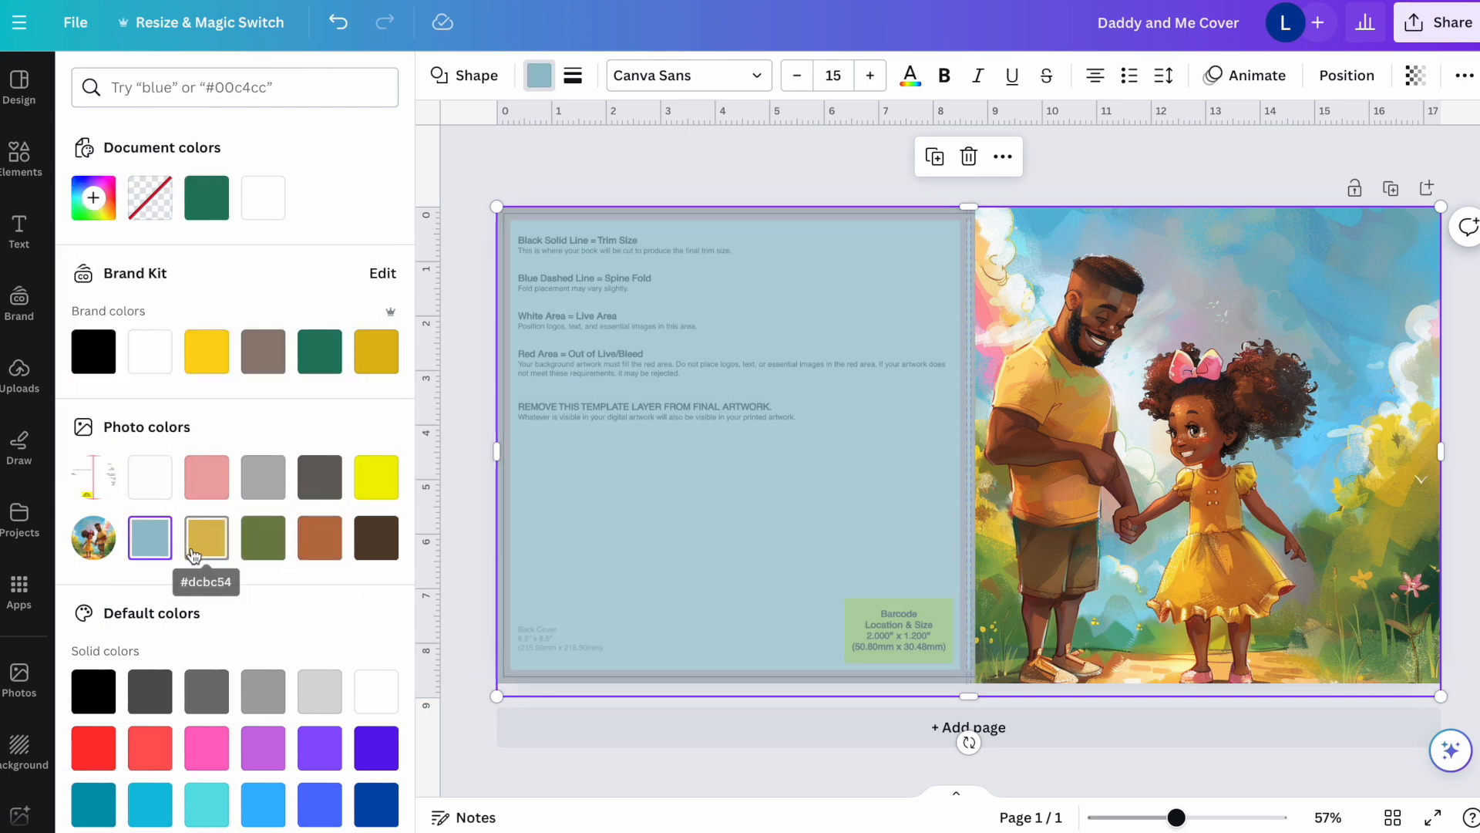
pyautogui.click(1415, 75)
pyautogui.moveTo(1327, 157); pyautogui.dragTo(1394, 159)
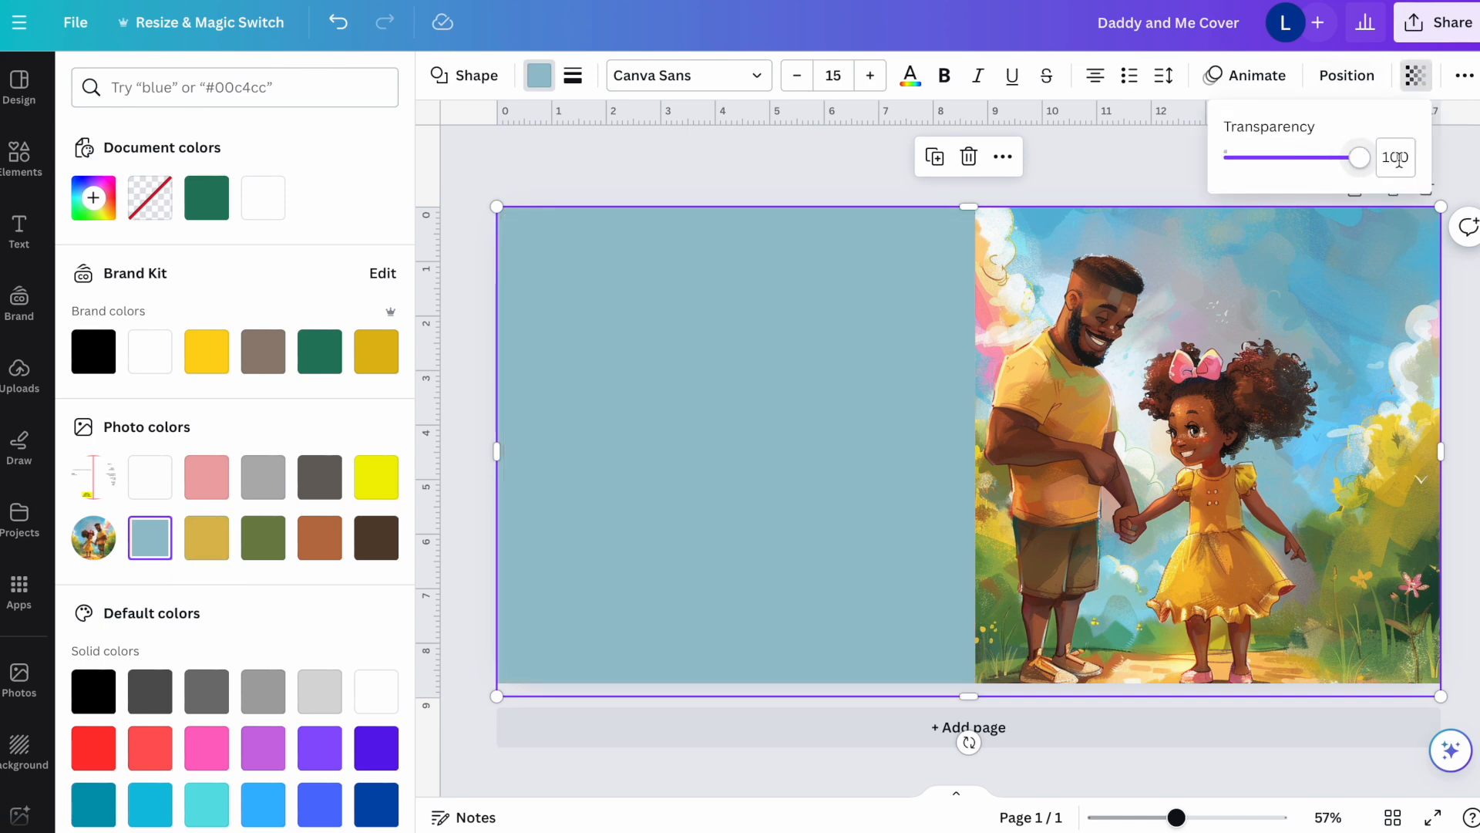
pyautogui.click(216, 540)
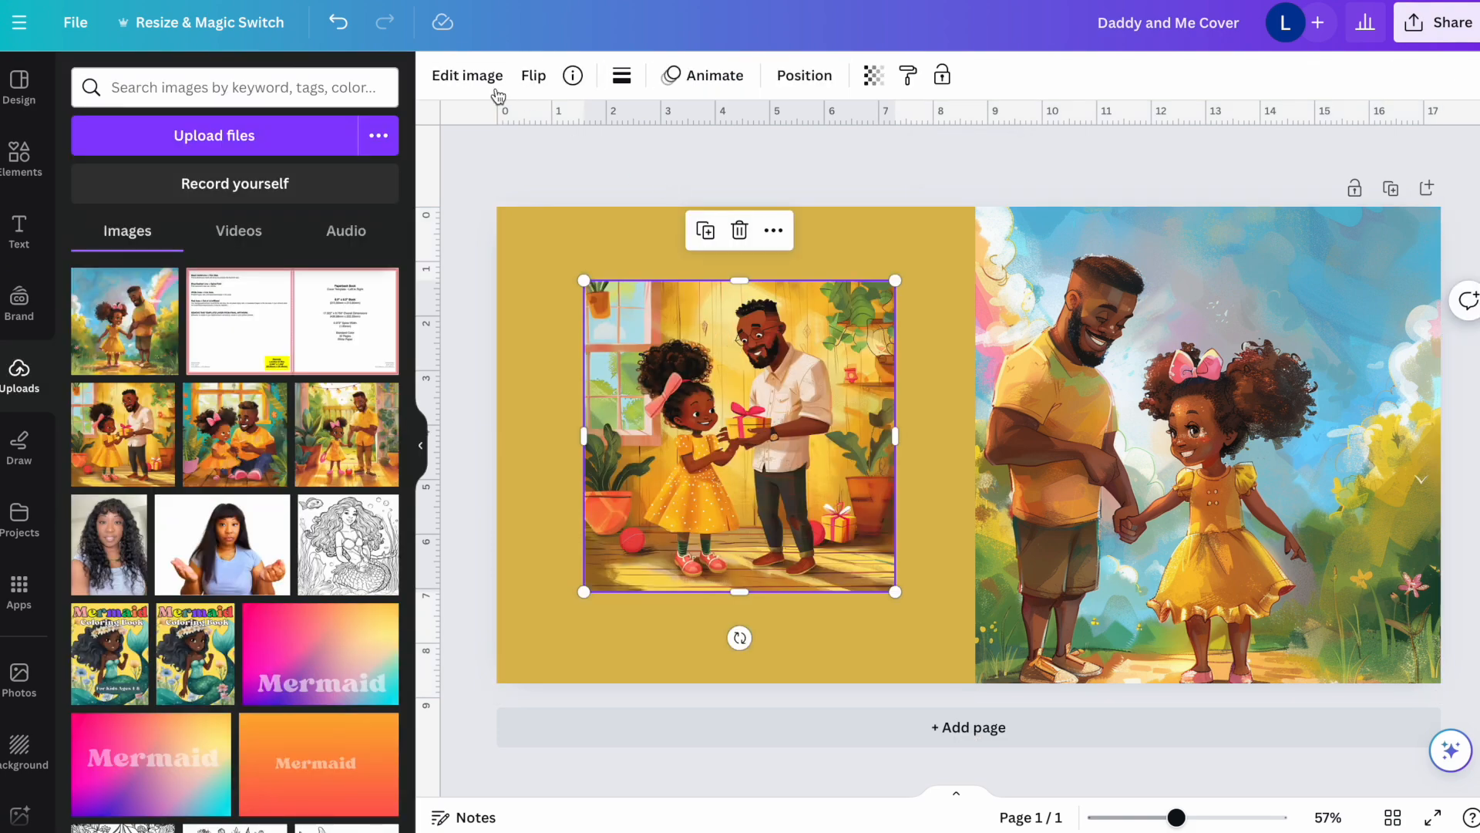
# Step: Erase the father from the gift-giving illustration on the back cover with Magic Eraser and remove the image's background
pyautogui.click(467, 75)
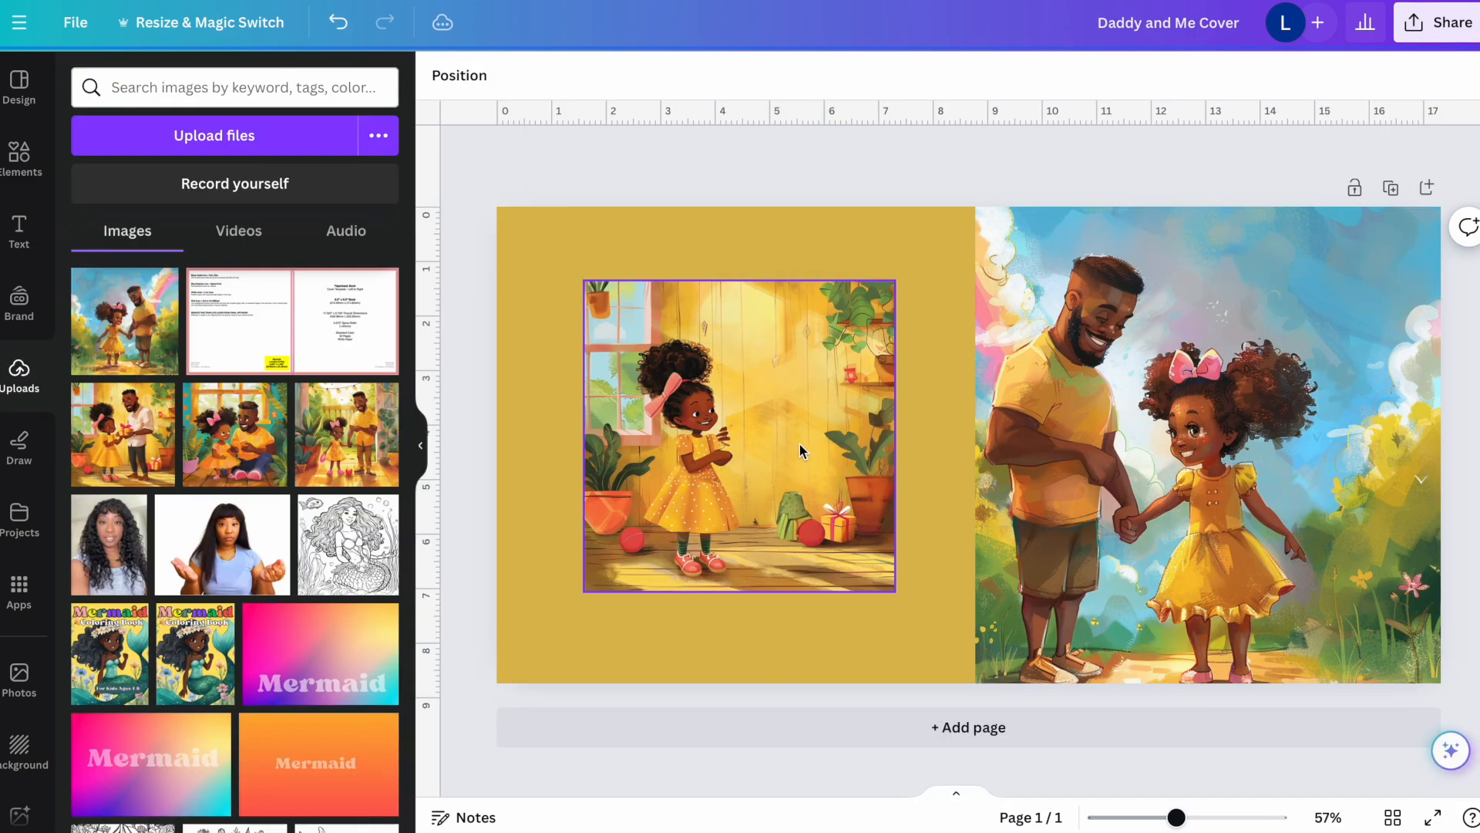
pyautogui.click(799, 445)
pyautogui.click(467, 76)
pyautogui.click(236, 225)
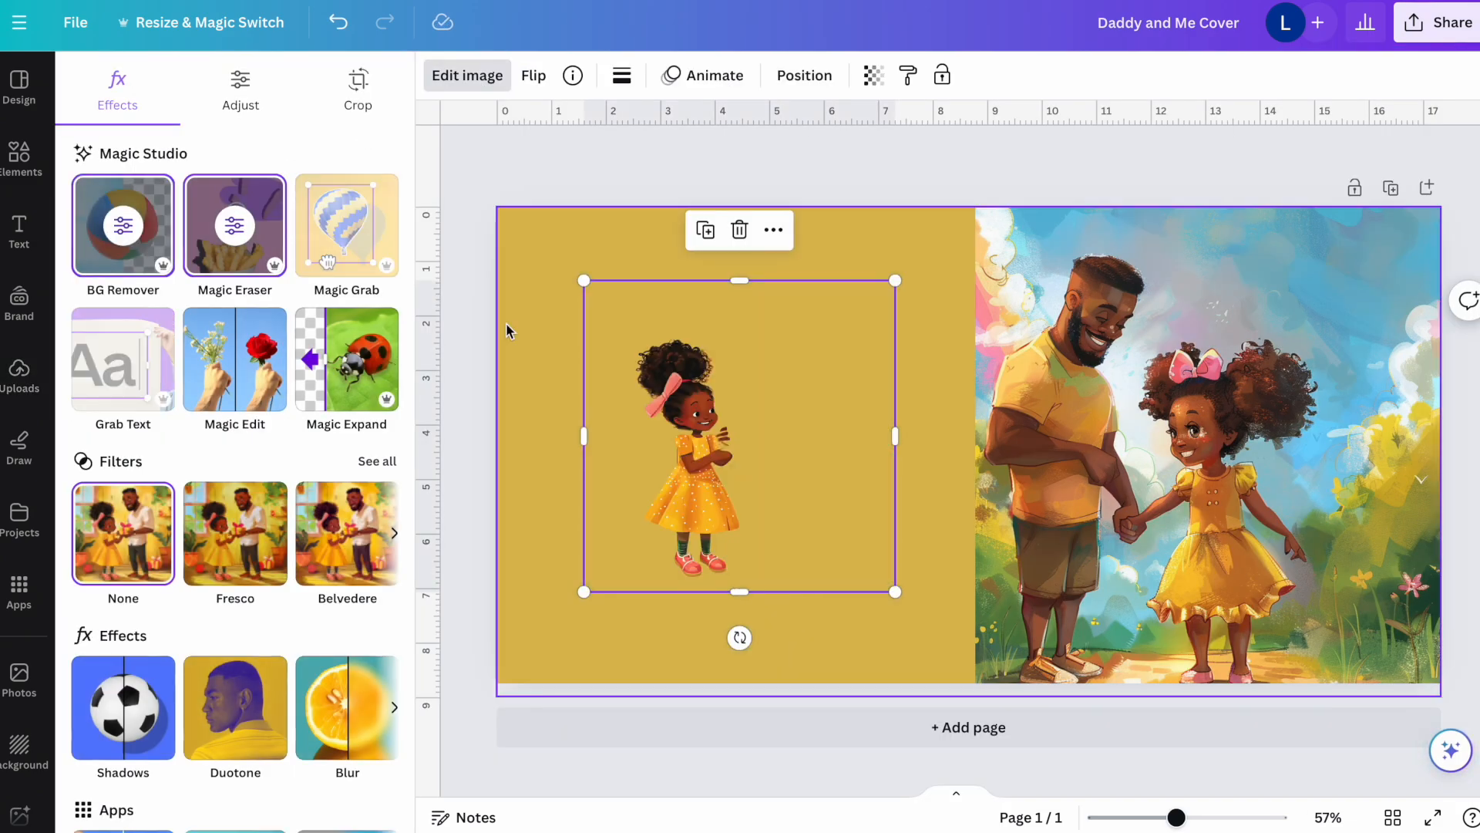
# Step: Enlarge the cut-out girl and centre her on the back cover
pyautogui.moveTo(894, 593); pyautogui.dragTo(987, 683)
pyautogui.moveTo(816, 554); pyautogui.dragTo(838, 489)
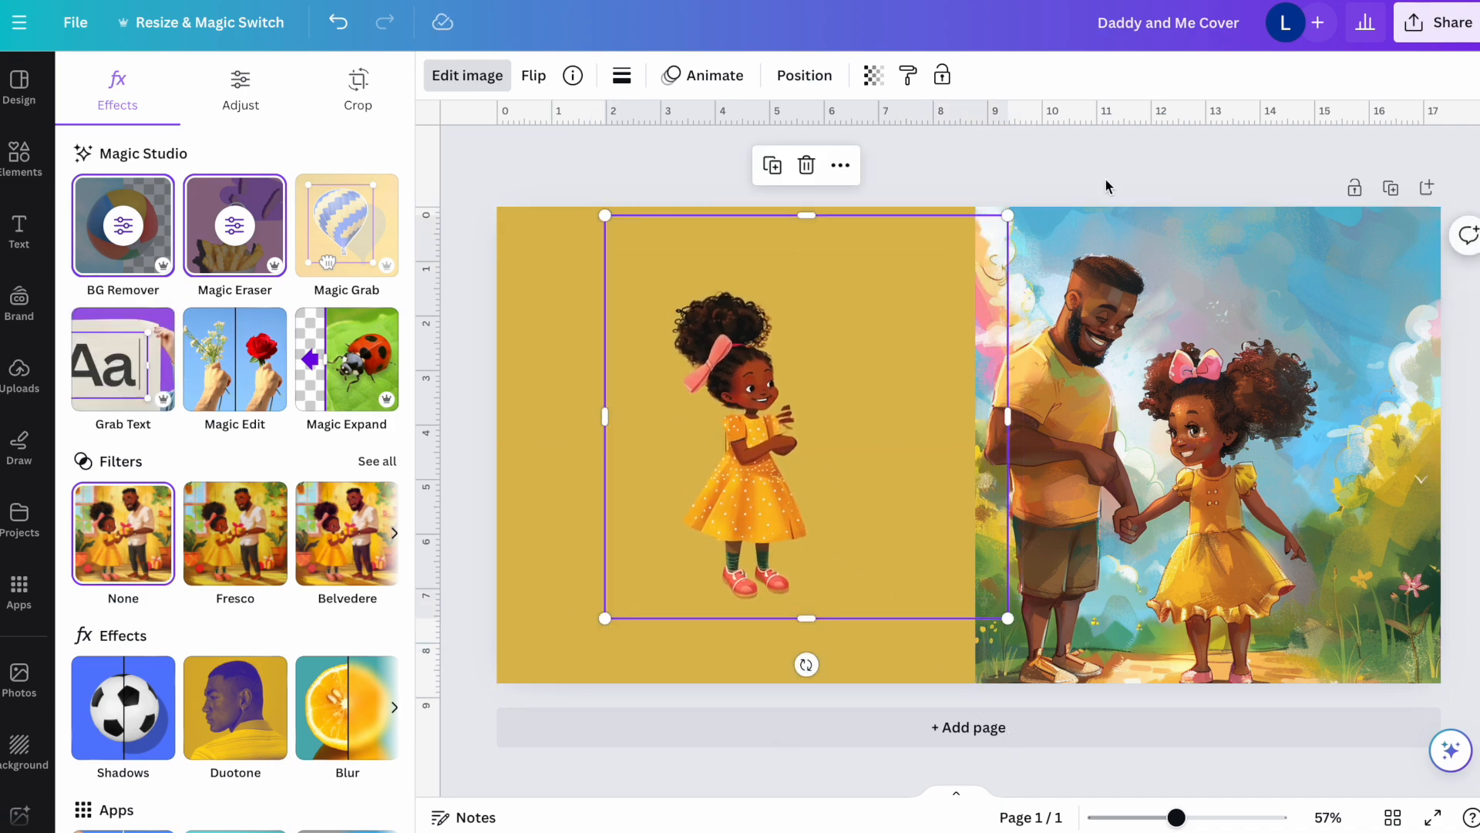
pyautogui.click(1106, 186)
# Step: Add a heading reading "Love is never ending." above the girl on the back cover
pyautogui.click(19, 231)
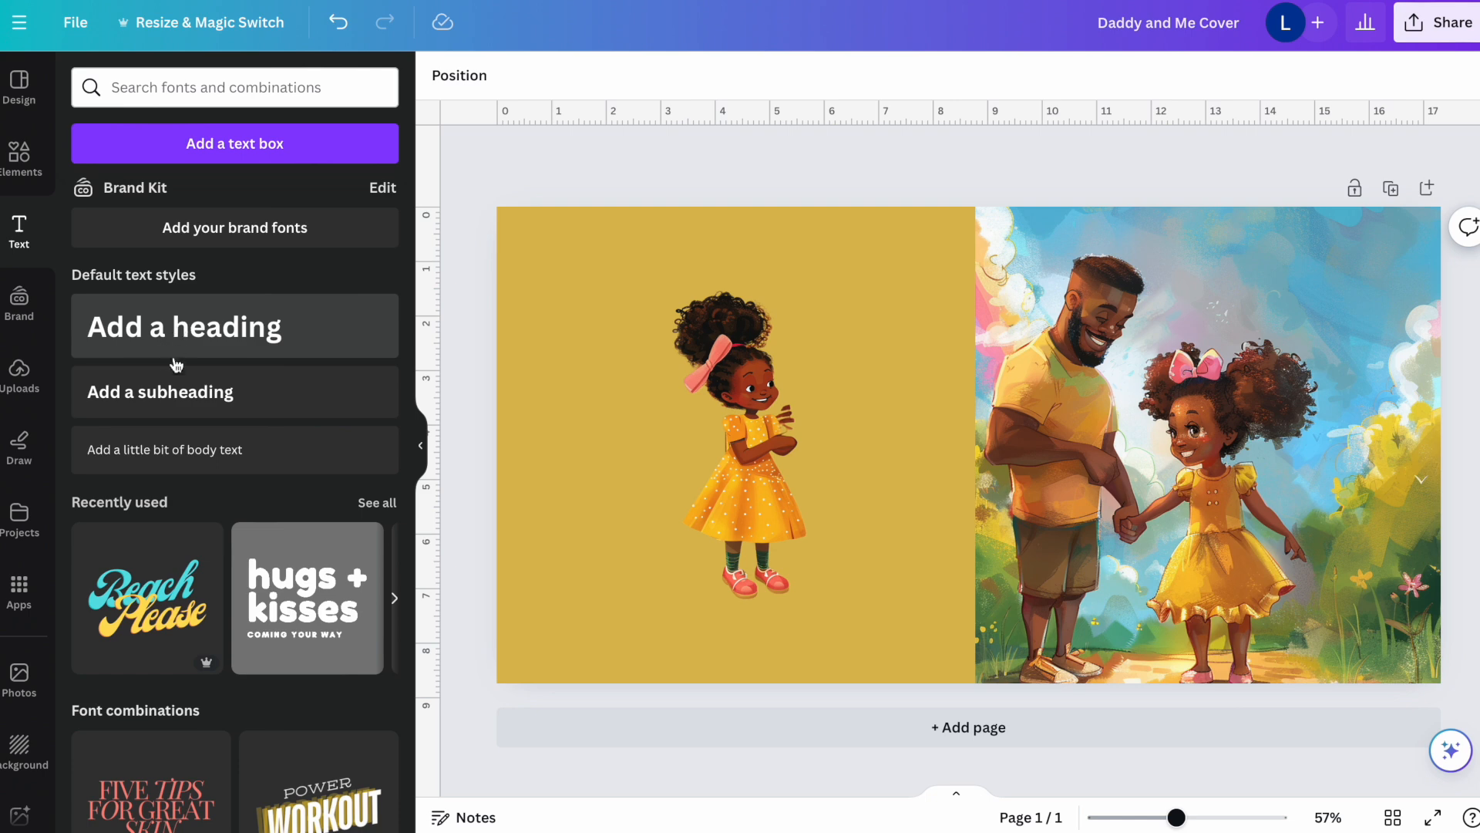
pyautogui.click(176, 355)
pyautogui.write('Loec')
pyautogui.press('BackSpace')
pyautogui.press('BackSpace')
pyautogui.press('BackSpace')
pyautogui.write('ove is never ending.')
# Step: Apply the Curve shape effect to the "Love is never ending." heading so it arches over the girl
pyautogui.click(1075, 81)
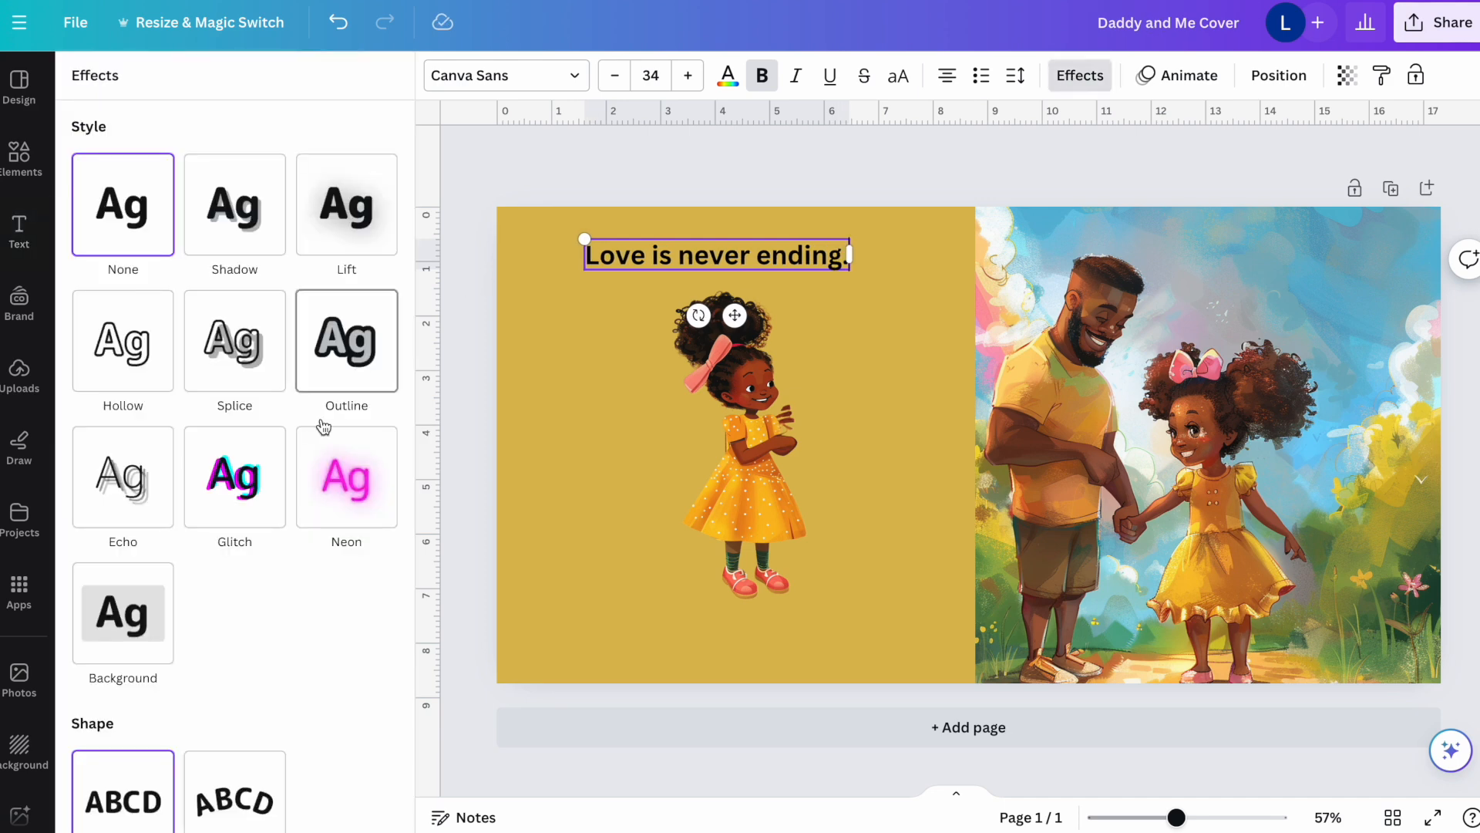
pyautogui.scroll(-1, 340, 539)
pyautogui.click(234, 742)
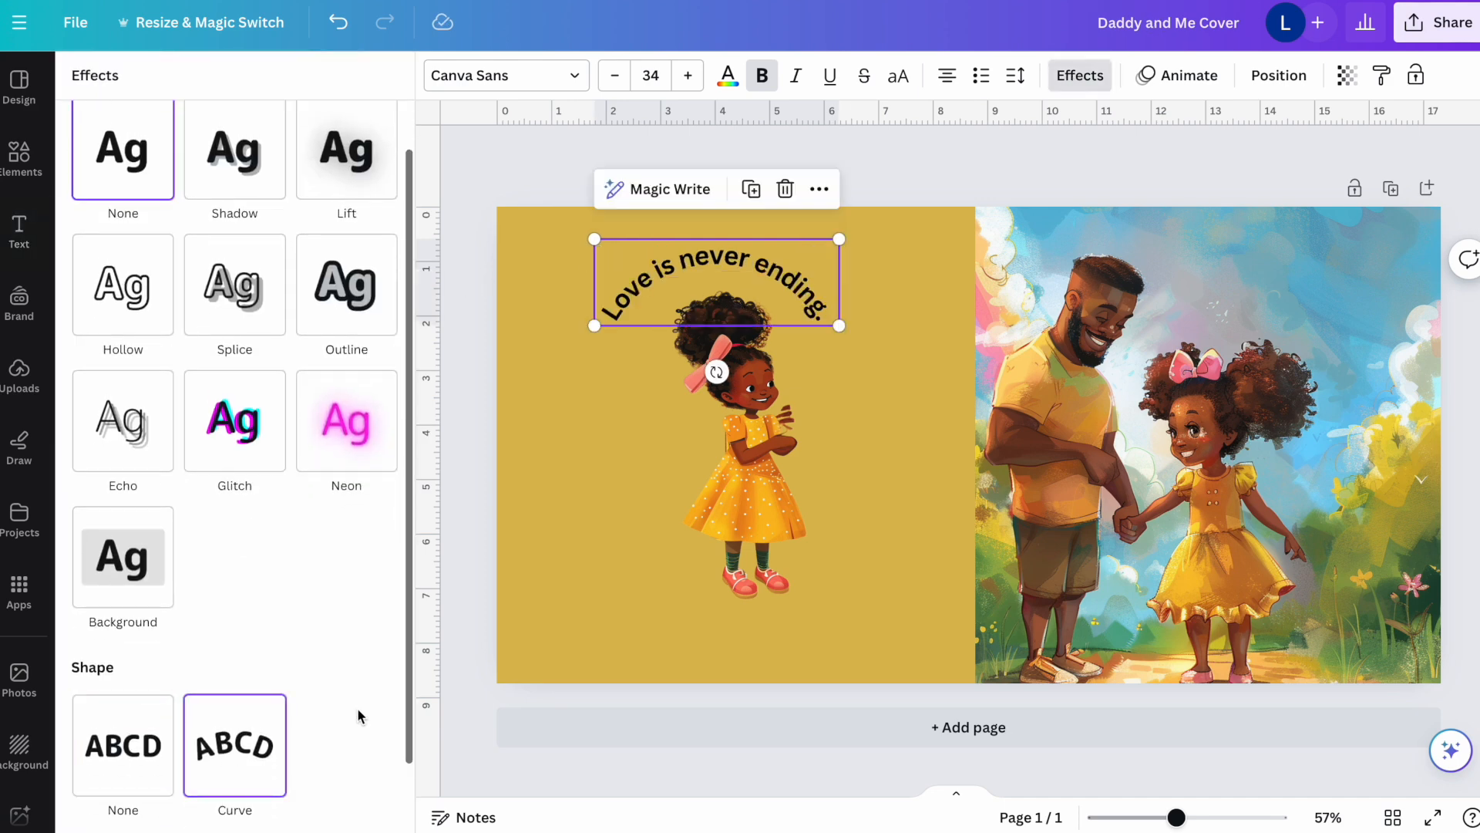
pyautogui.click(937, 169)
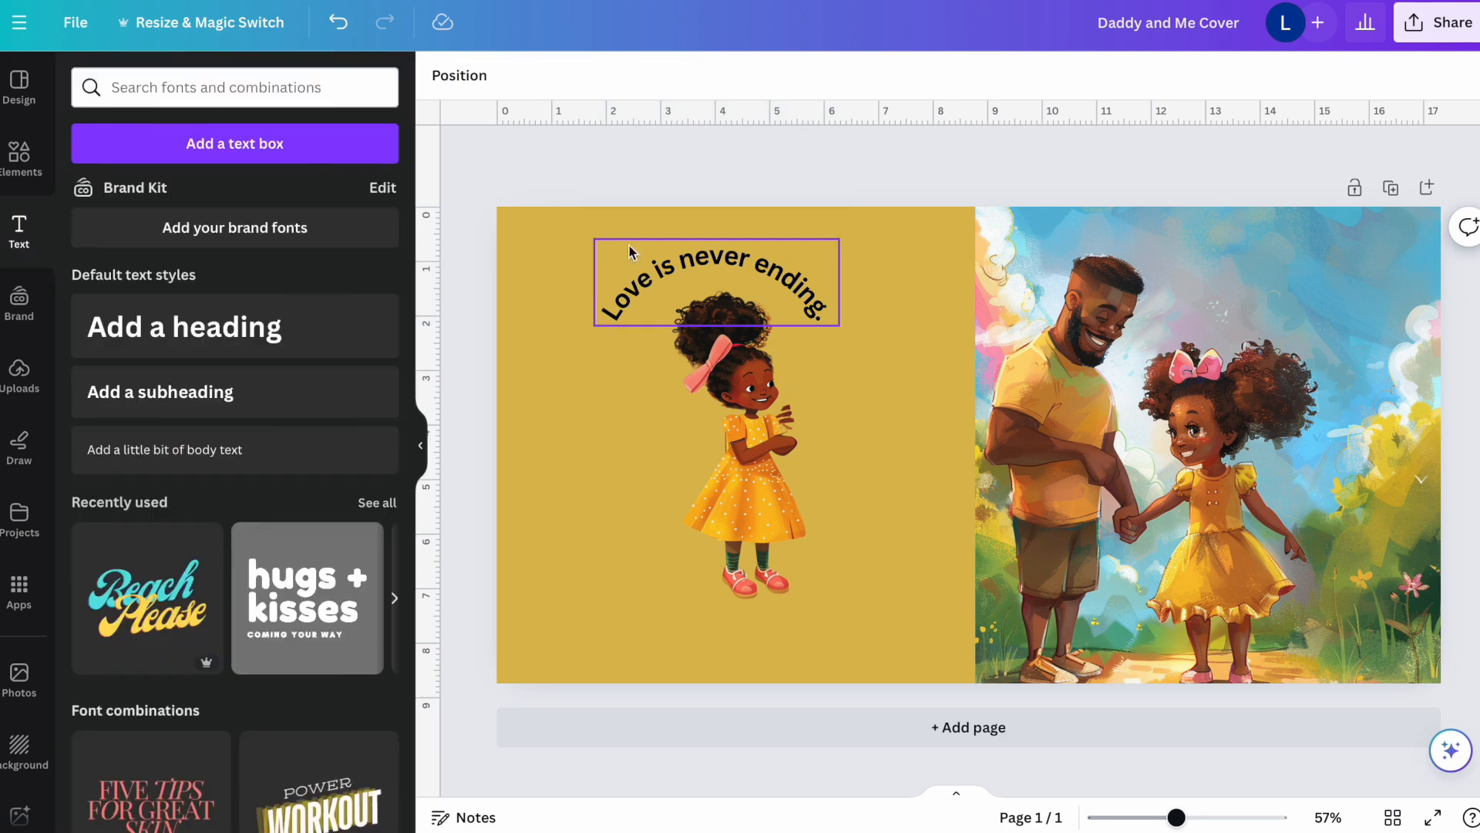
# Step: Temporarily lower the gold background's opacity to 63 to check the back cover layout against the template's guides and barcode area
pyautogui.click(560, 239)
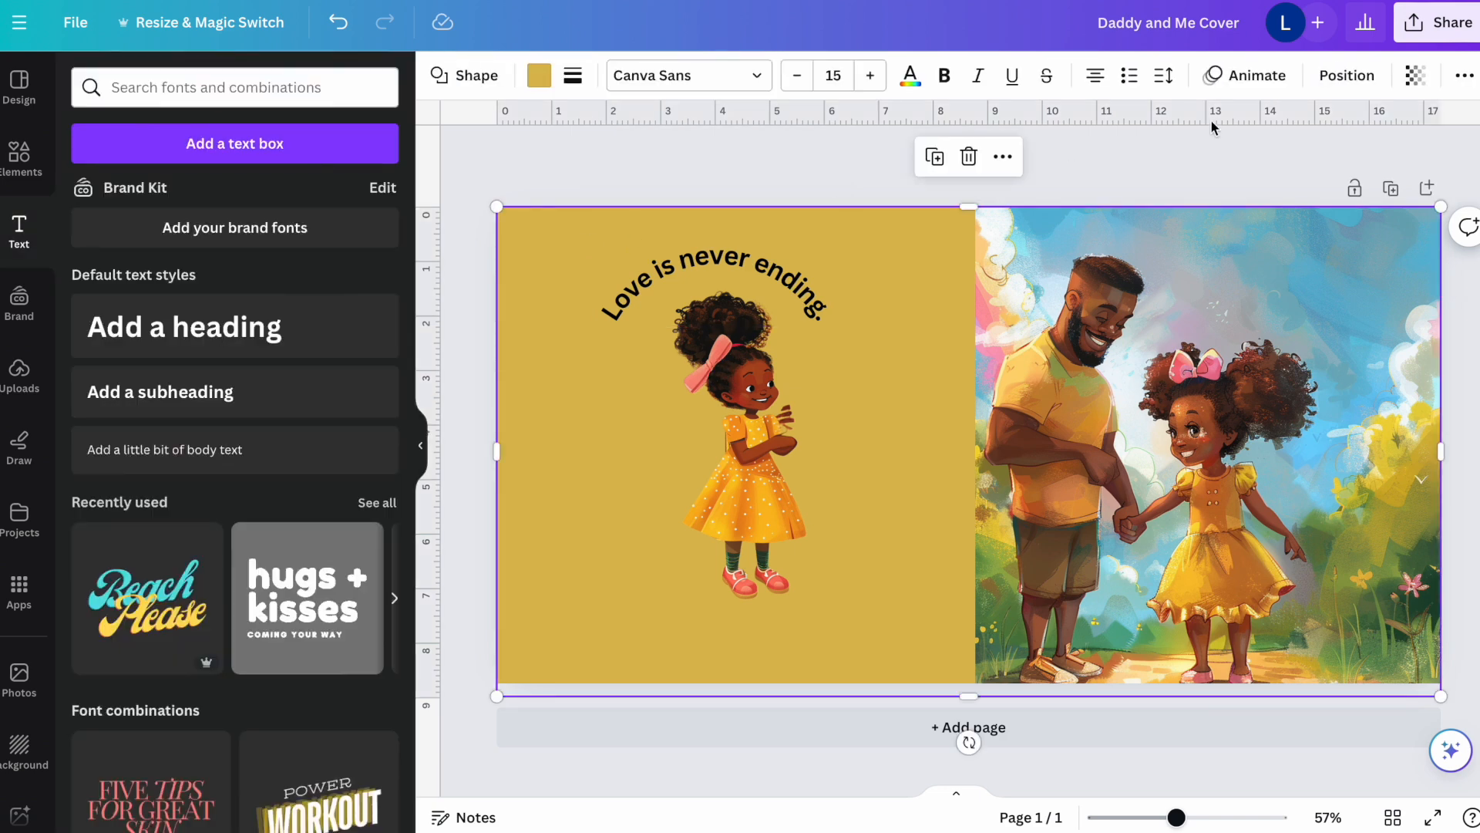
pyautogui.click(1415, 75)
pyautogui.moveTo(1359, 159); pyautogui.dragTo(1310, 158)
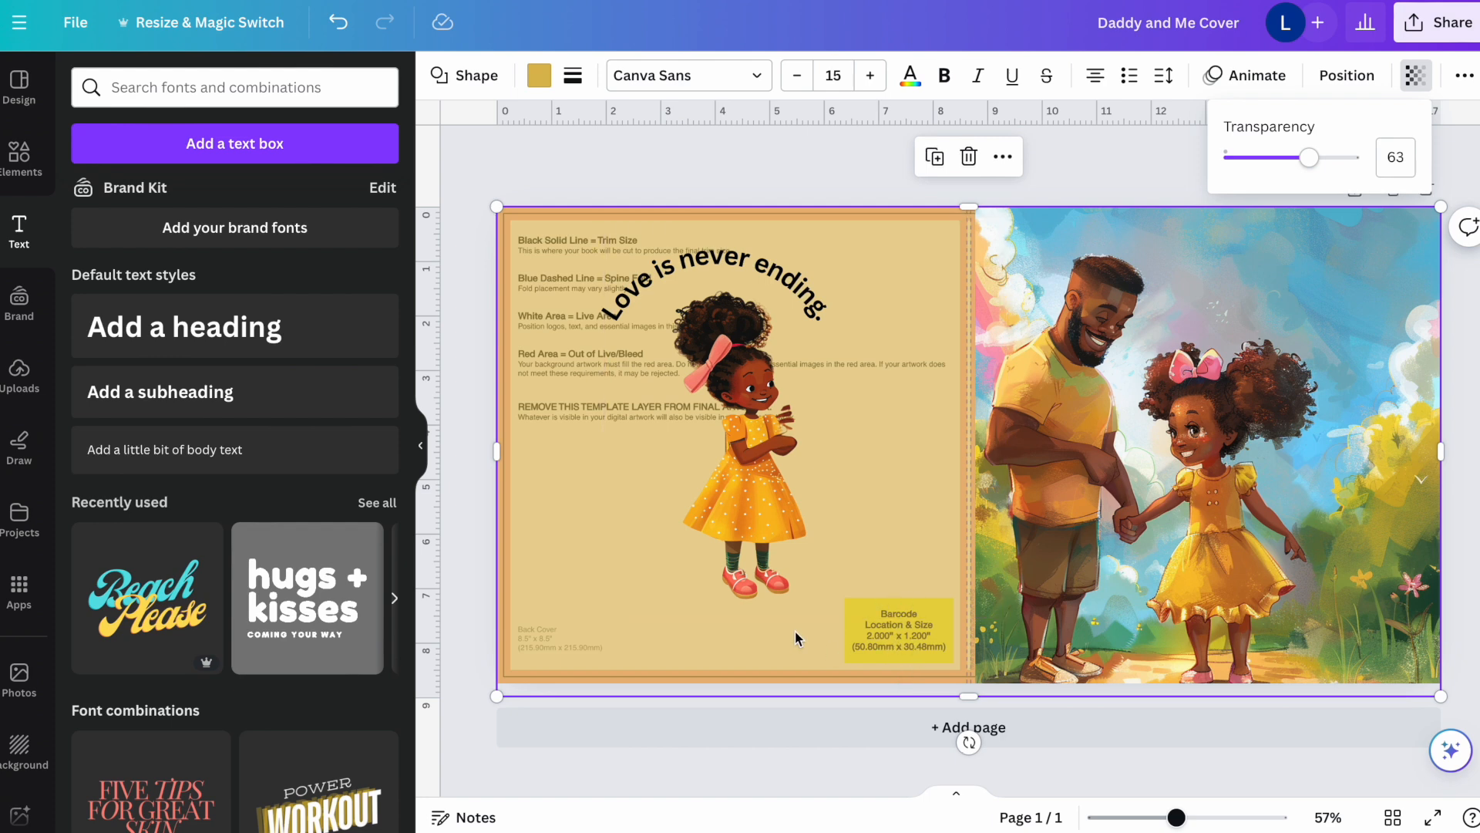
pyautogui.click(820, 156)
pyautogui.click(862, 247)
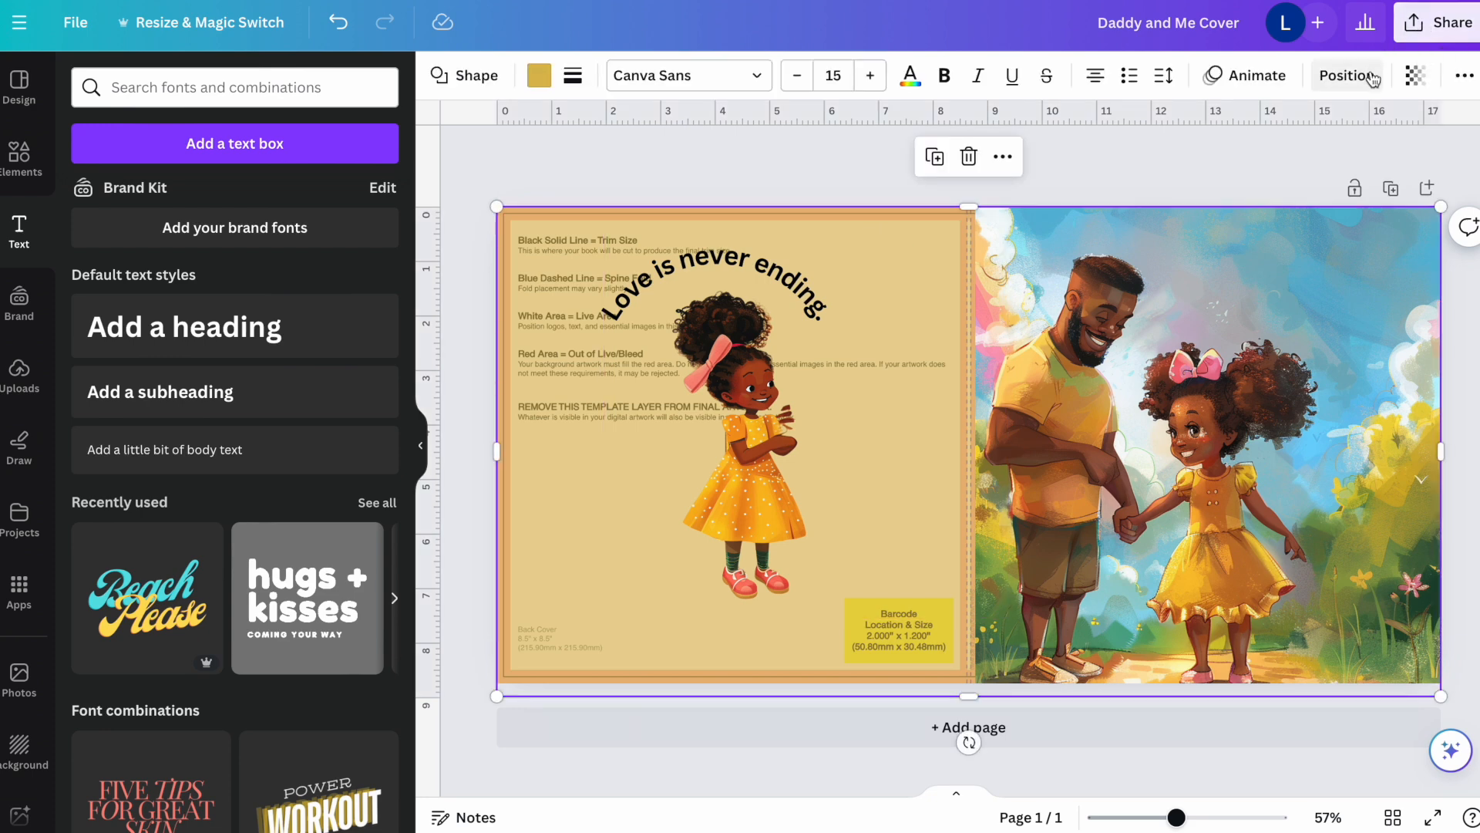
pyautogui.press('Delete')
# Step: Try to extend the front cover illustration with Magic Expand
pyautogui.click(1323, 250)
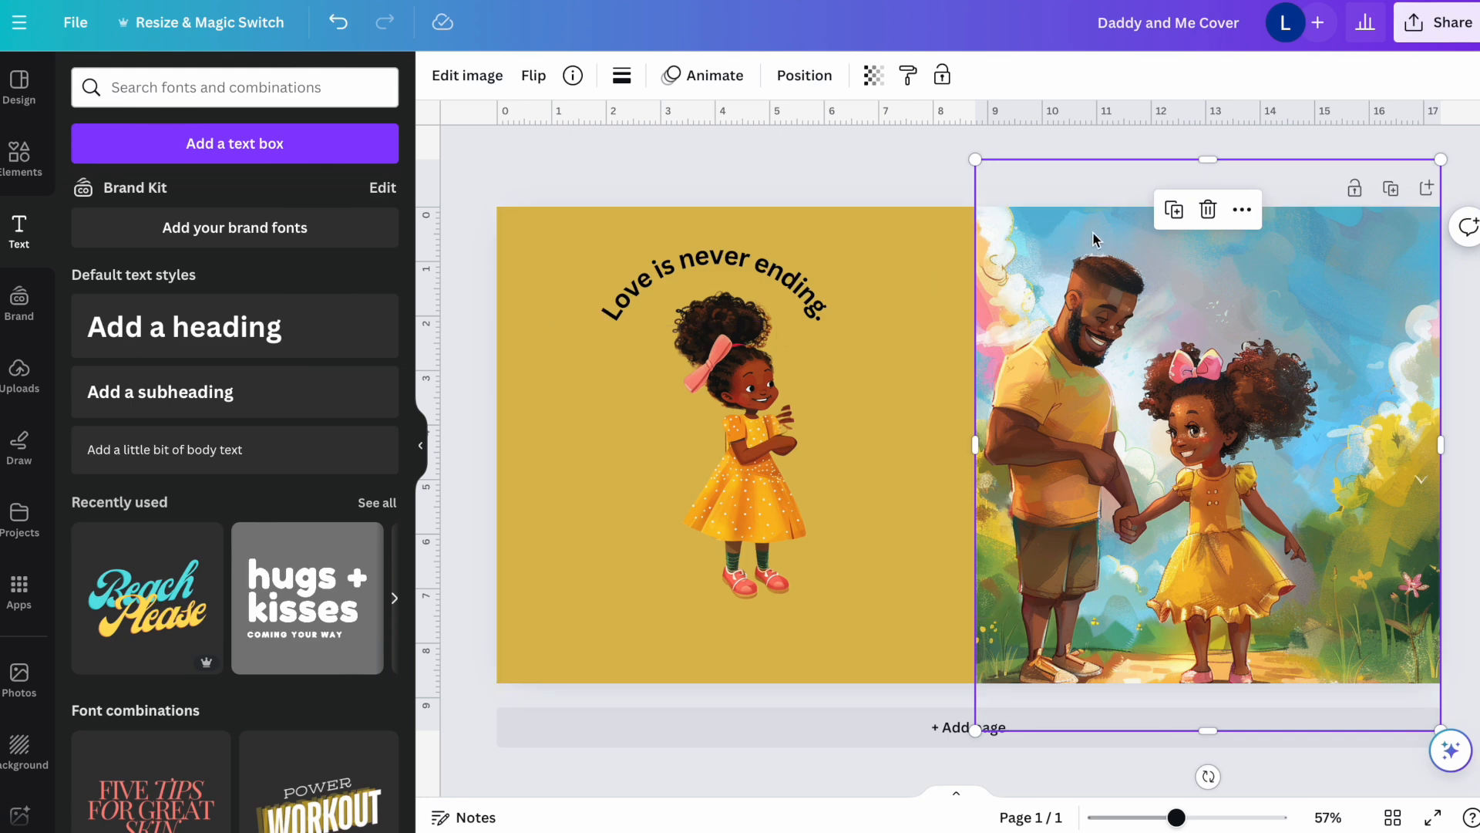
pyautogui.click(473, 75)
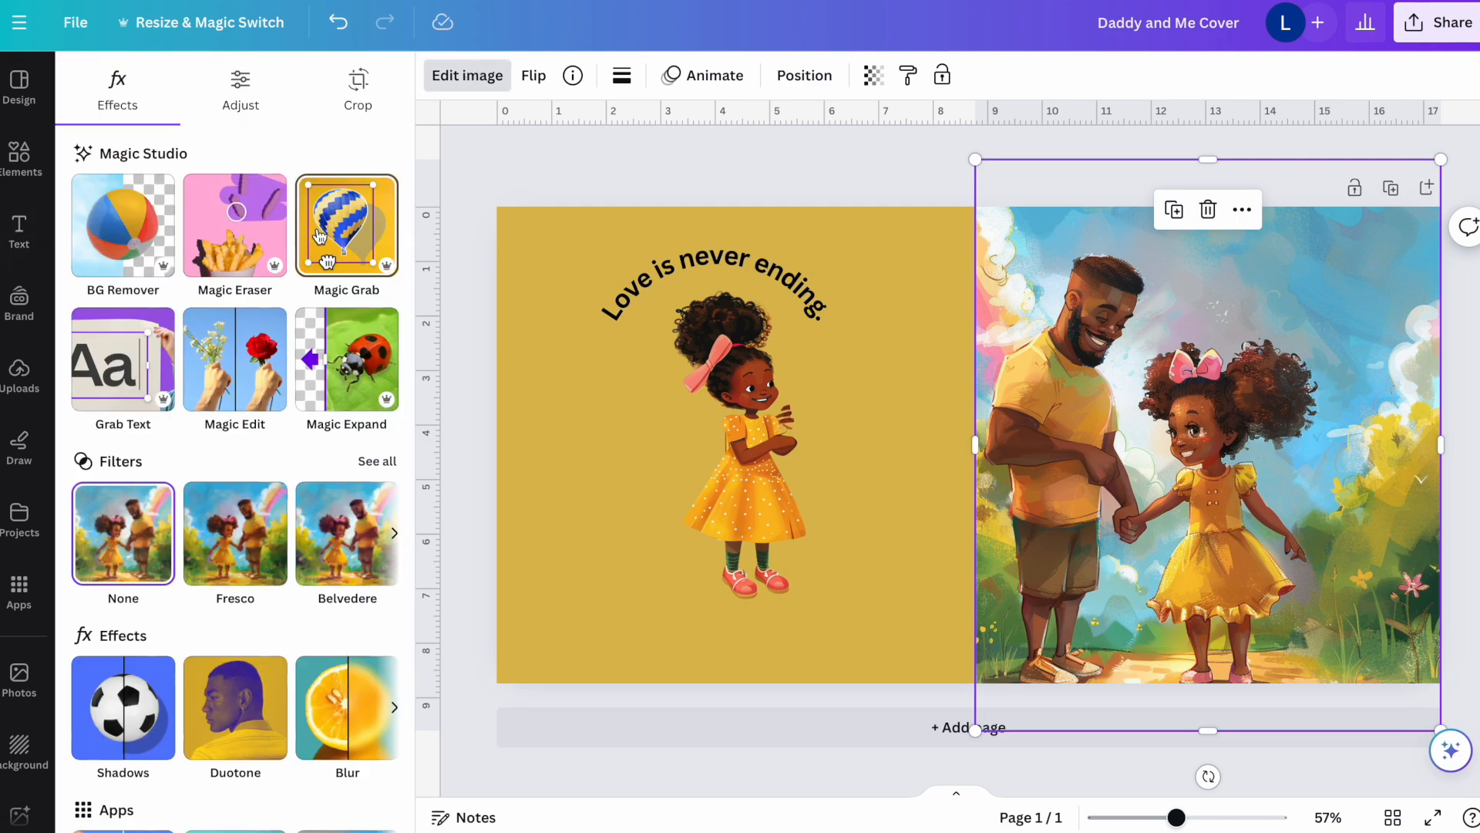
pyautogui.click(331, 349)
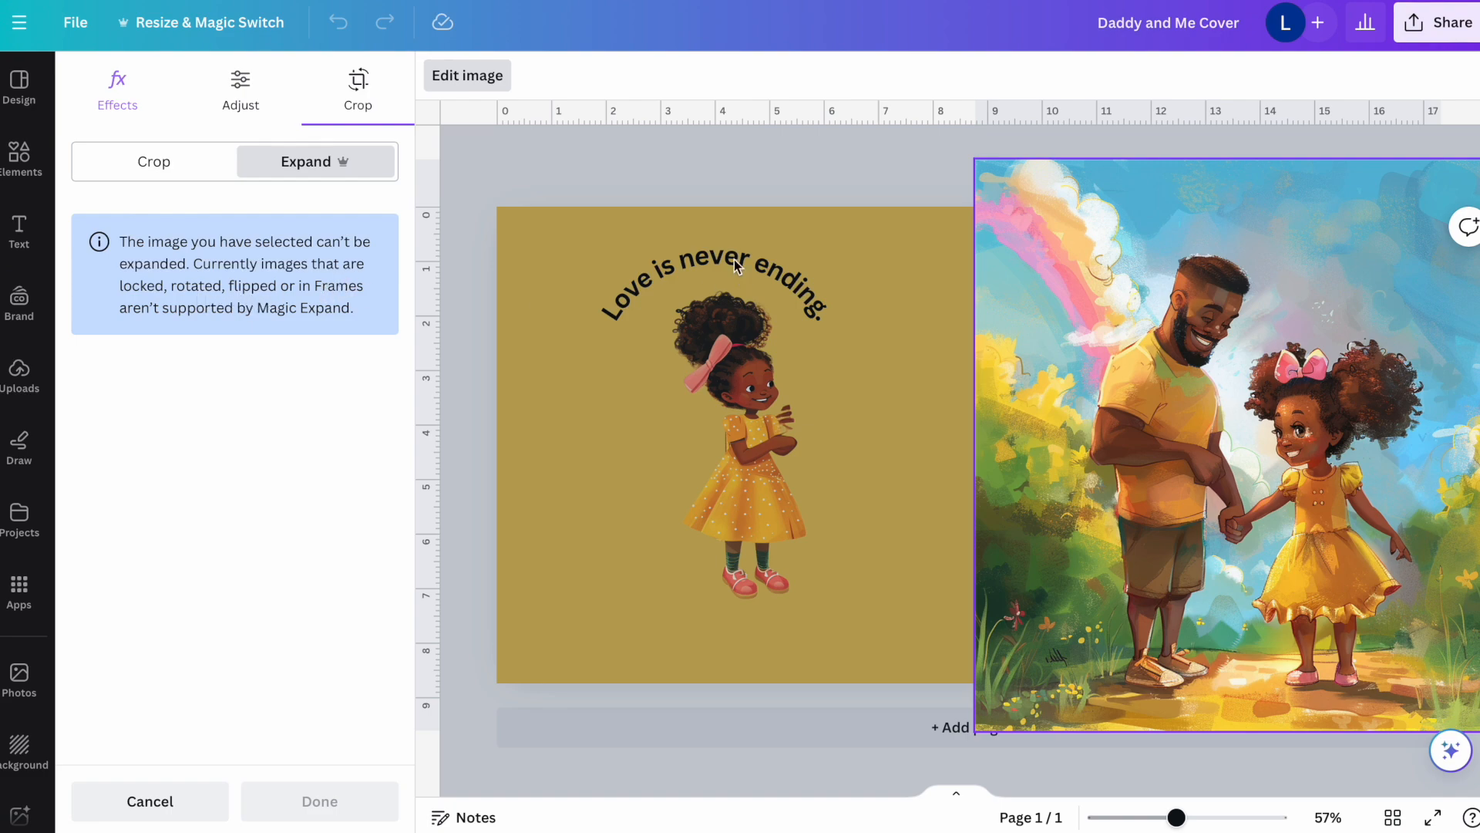
pyautogui.click(756, 170)
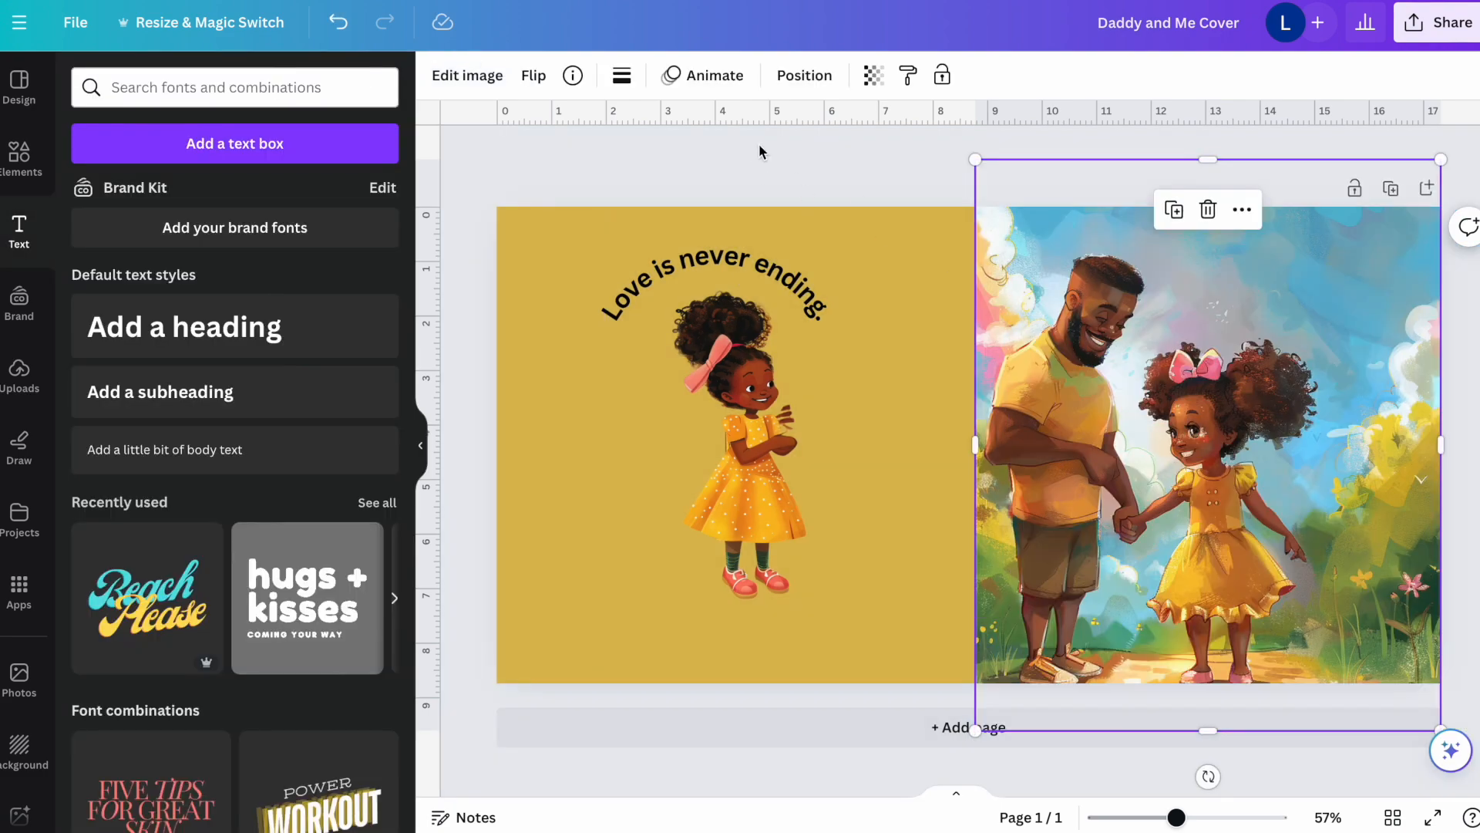
# Step: Flip the front cover illustration horizontally back to its original orientation
pyautogui.click(532, 75)
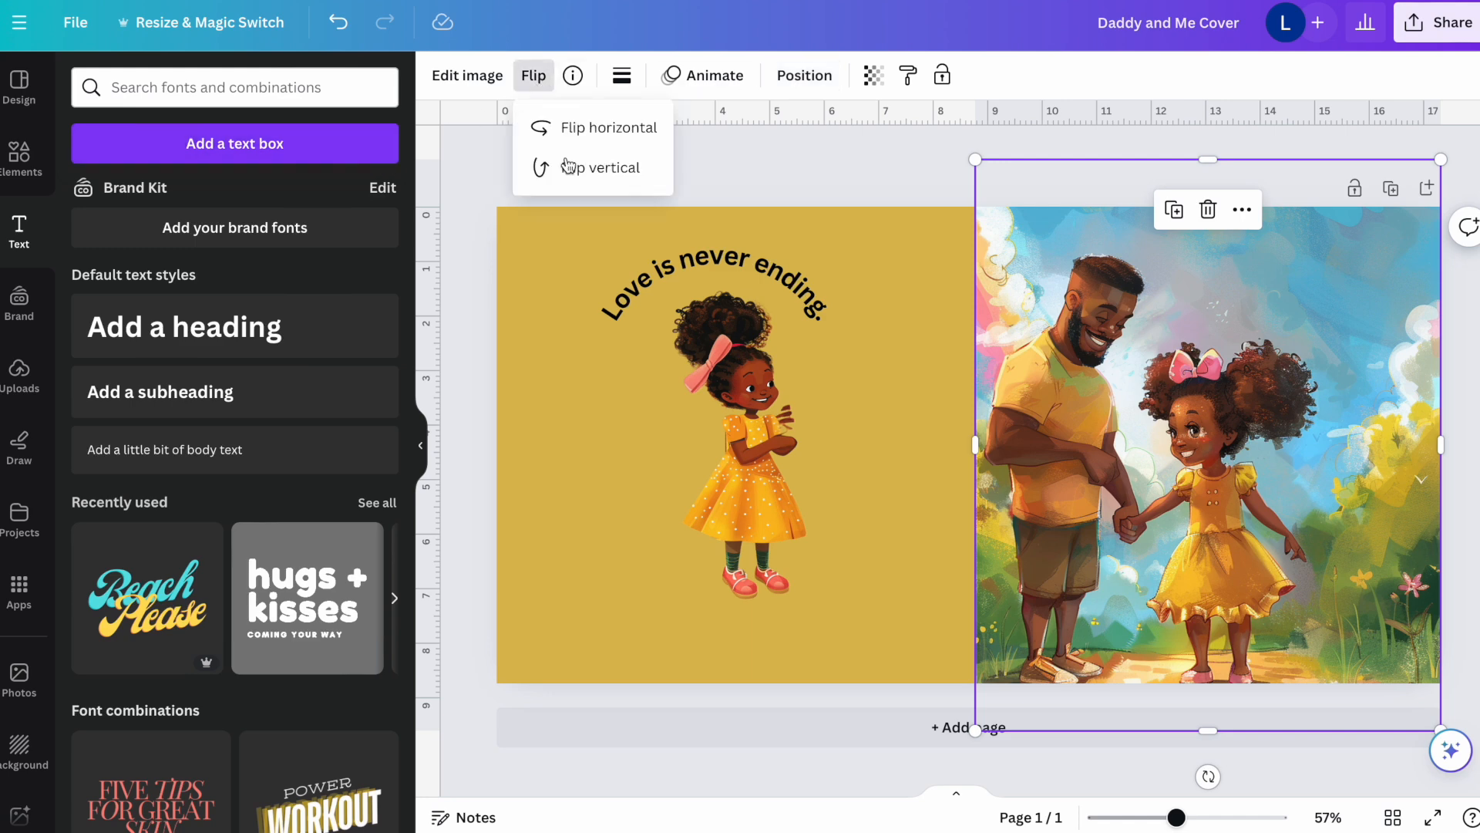
pyautogui.click(596, 131)
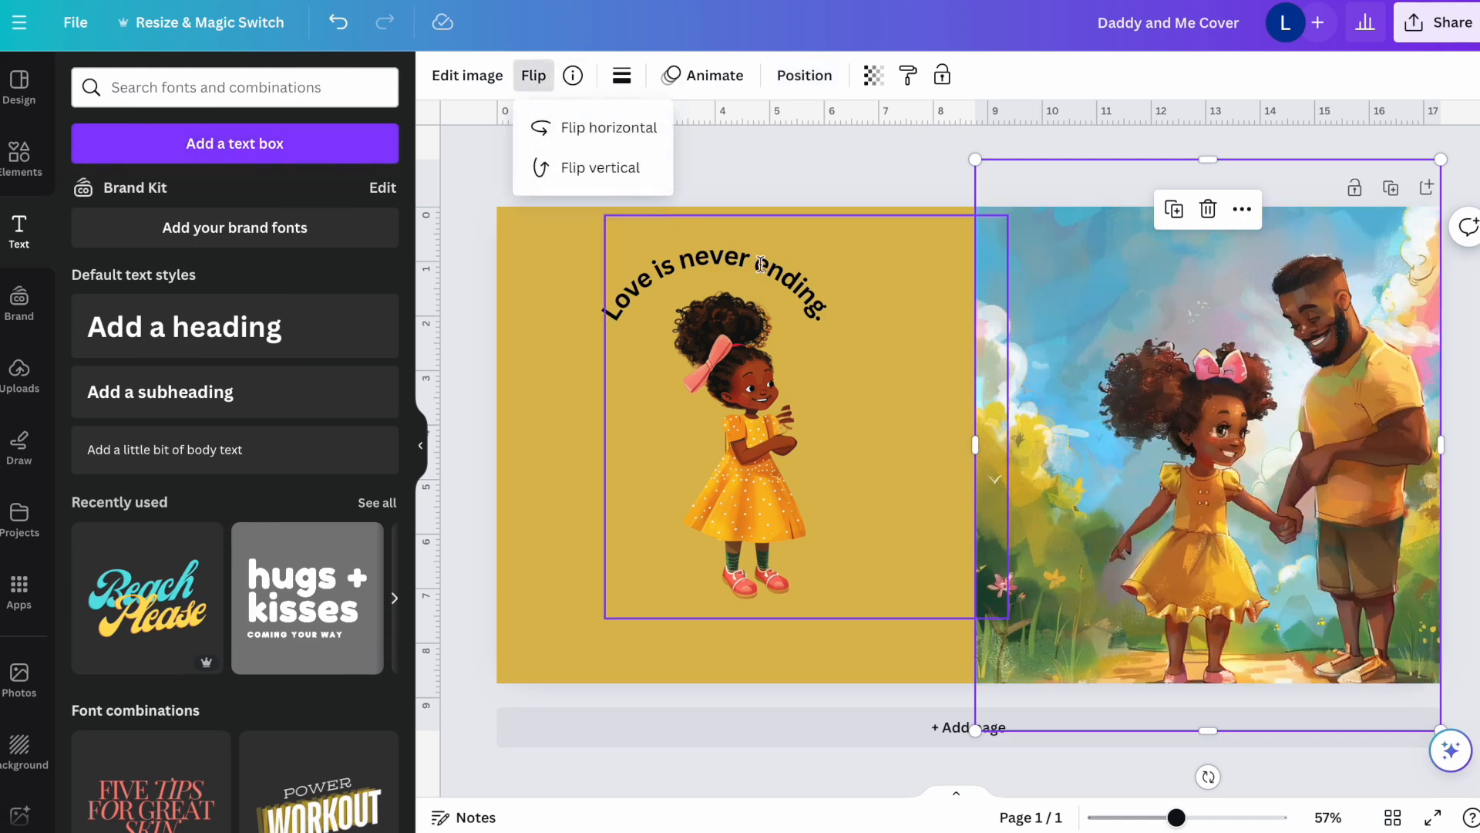
pyautogui.click(1069, 259)
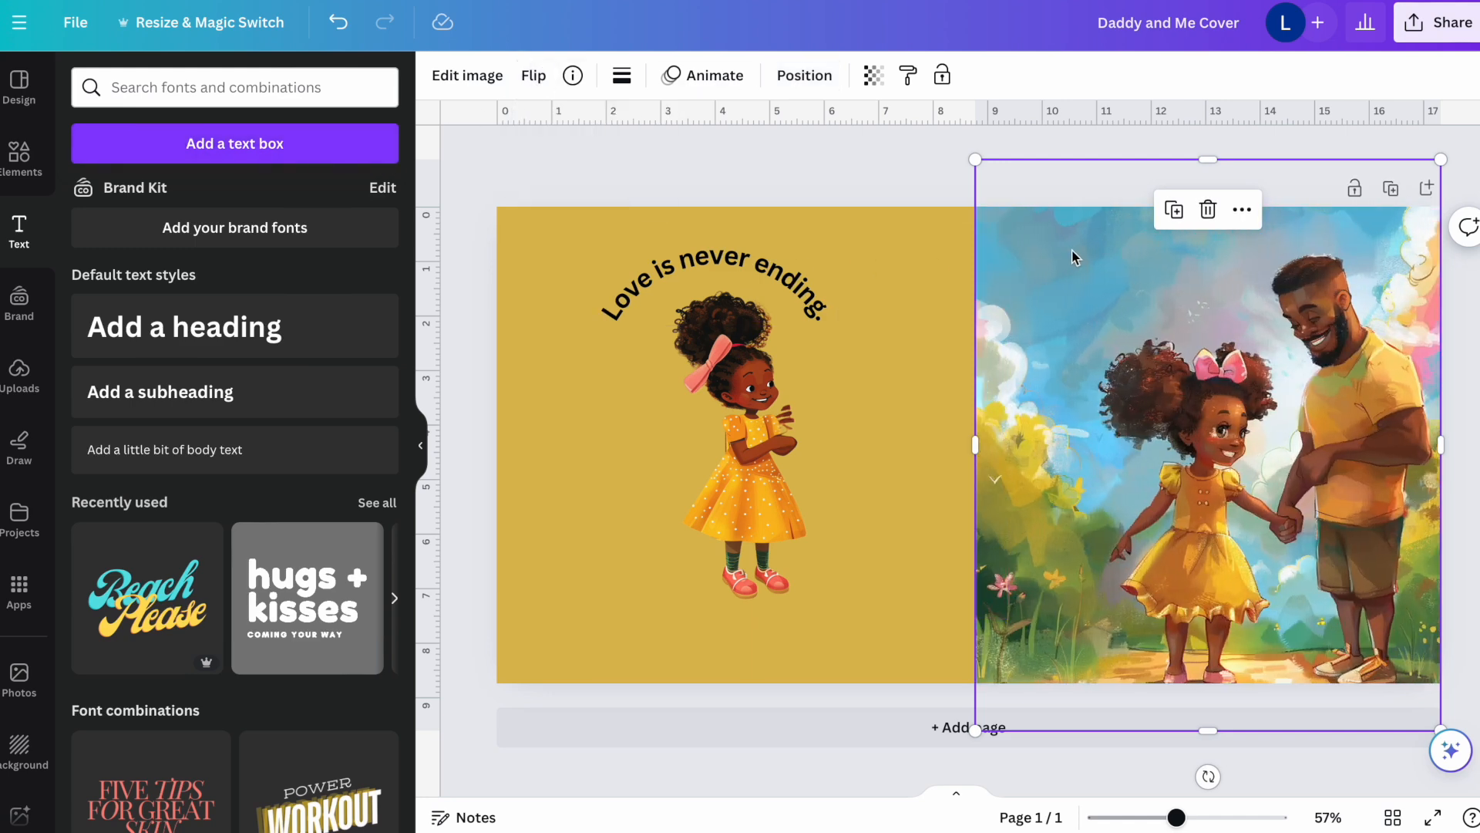
# Step: Extend the front cover illustration across the back cover with Magic Expand at the Whole Page size
pyautogui.click(802, 75)
pyautogui.click(467, 74)
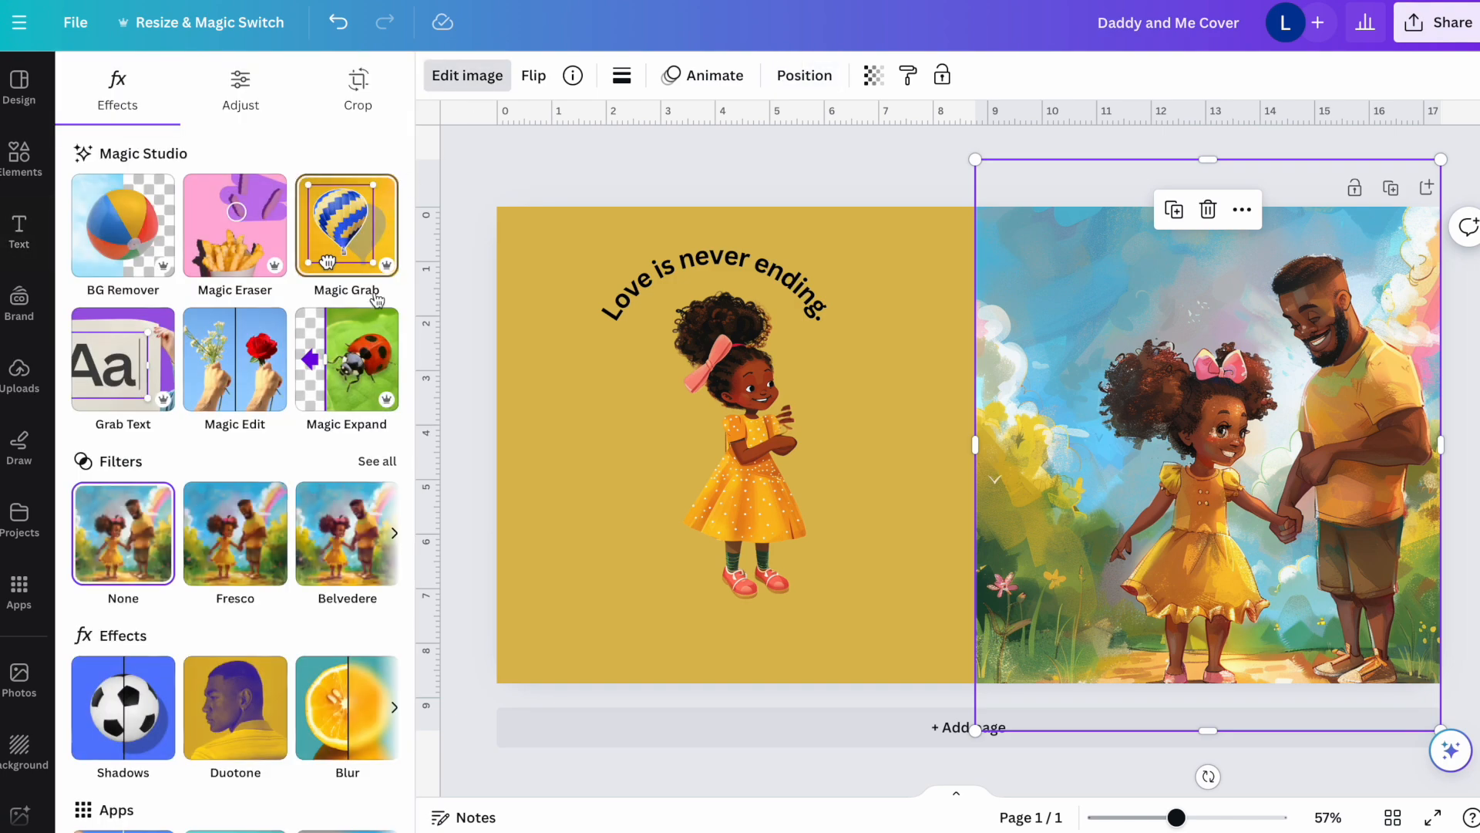
pyautogui.click(333, 364)
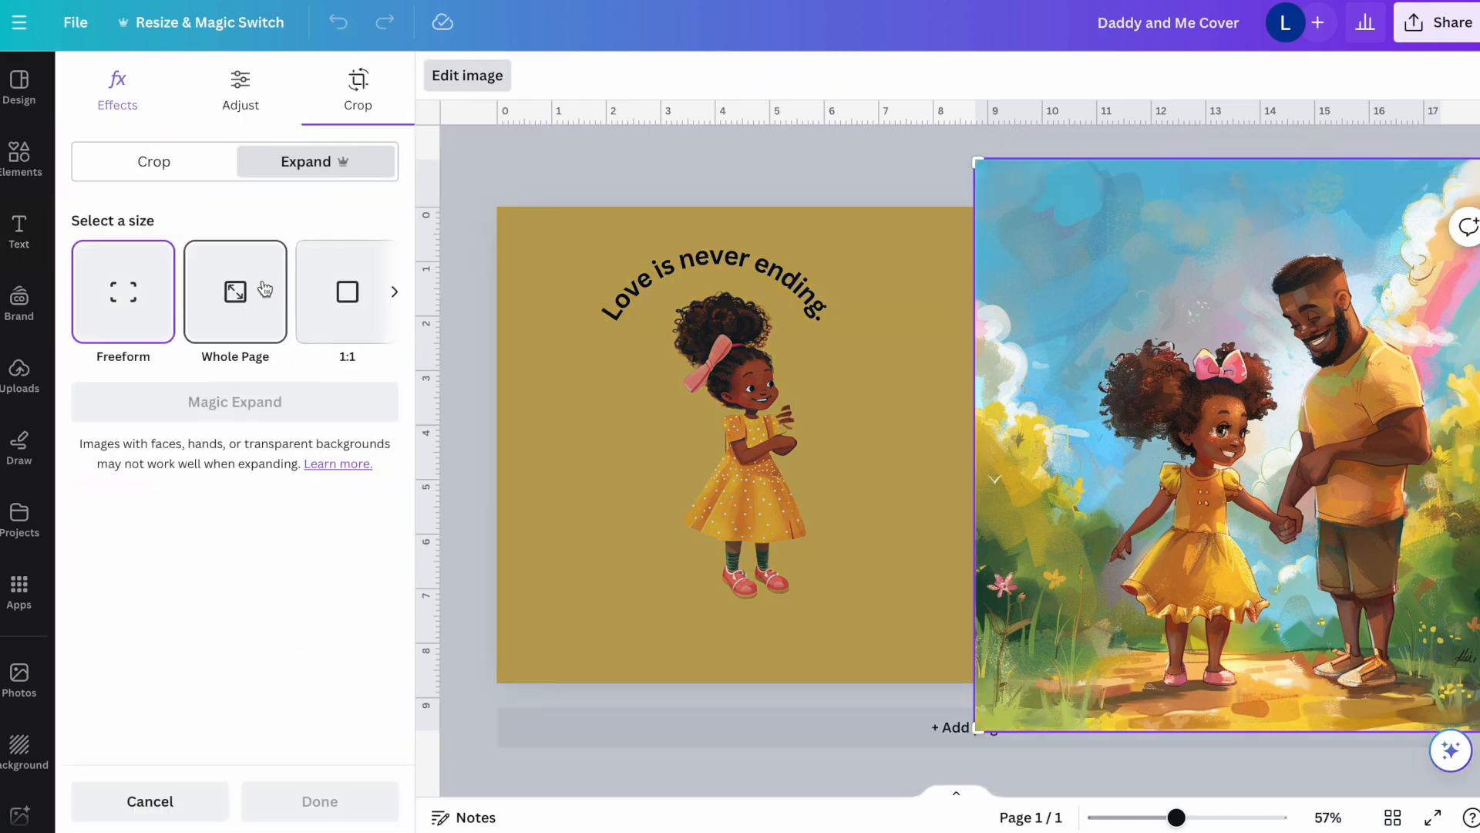
pyautogui.click(241, 293)
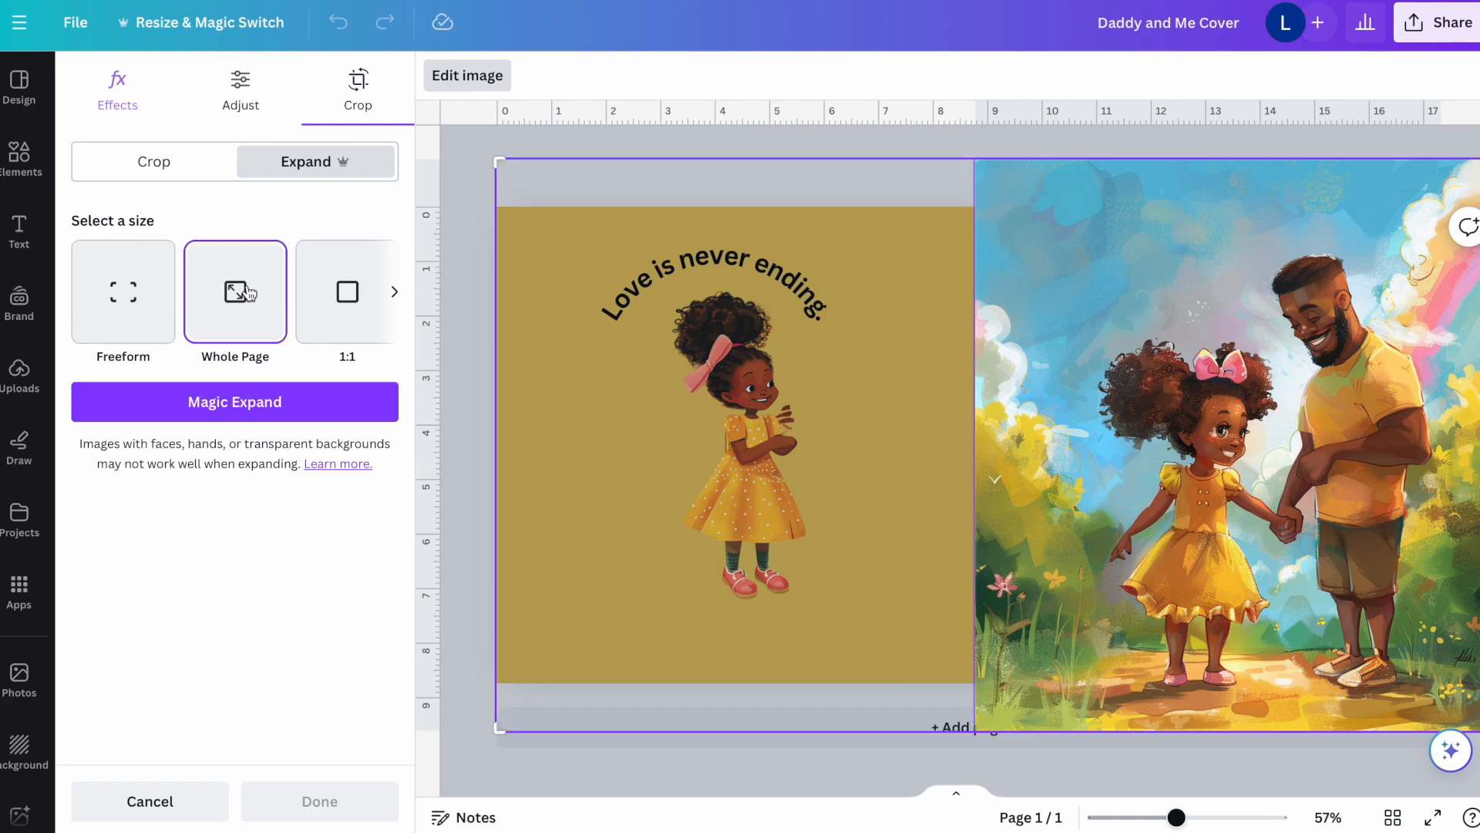
pyautogui.click(244, 401)
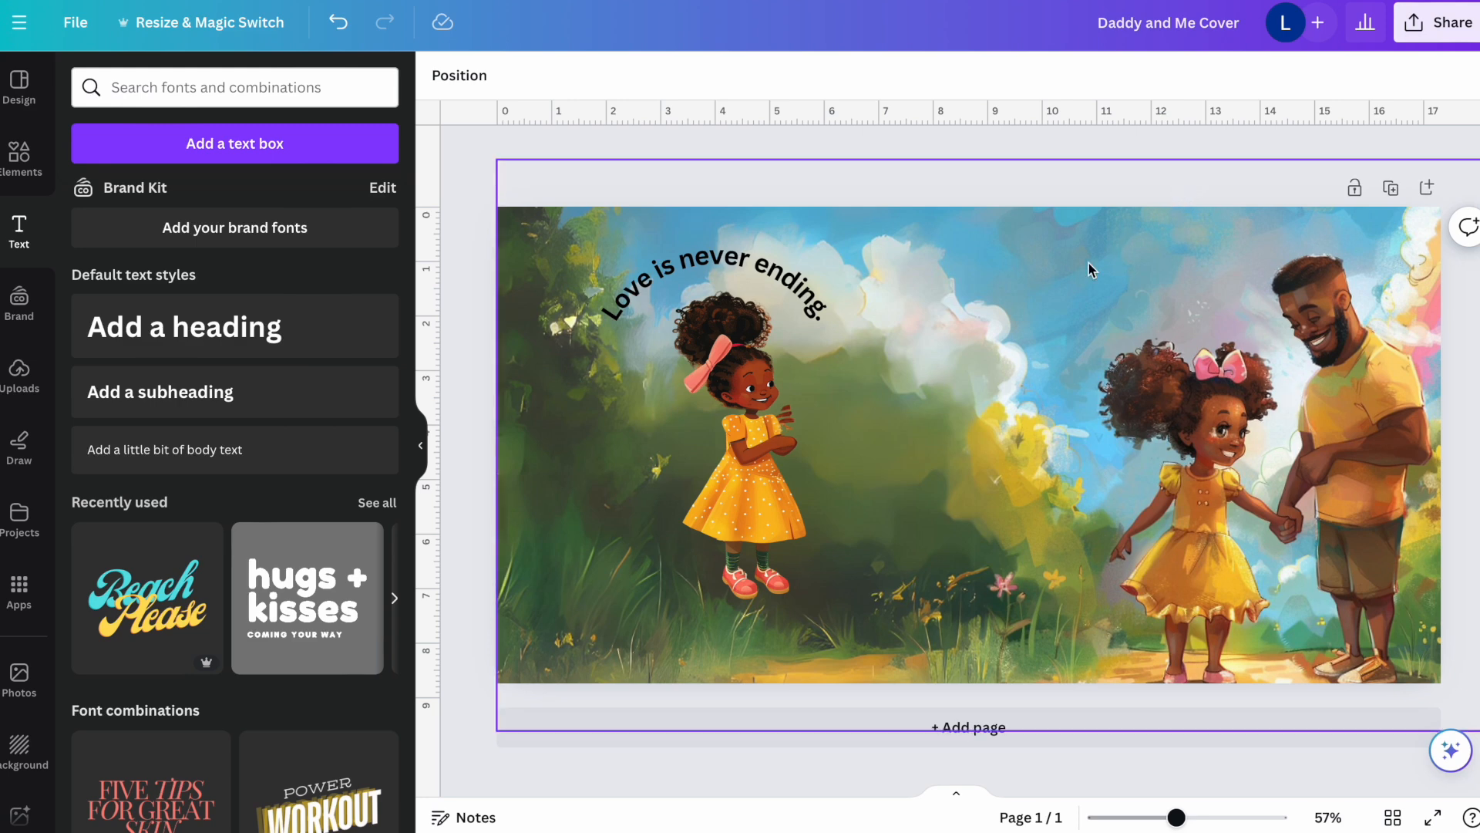
# Step: Pull the expanded illustration's upper edge down and lower the gold background's opacity to 60 to expose the template's spine guides
pyautogui.click(1018, 275)
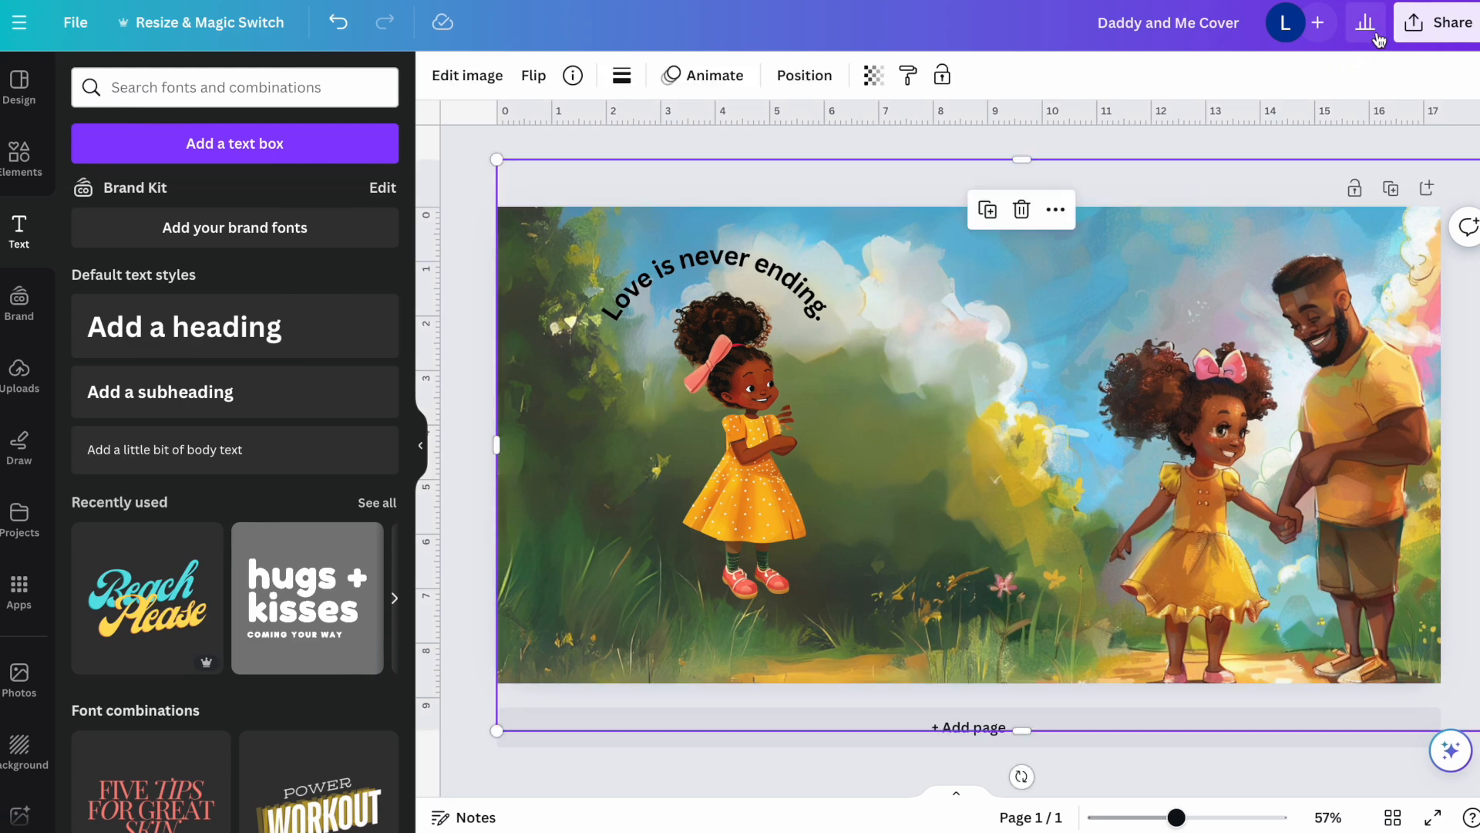
pyautogui.moveTo(1021, 207); pyautogui.dragTo(1023, 444)
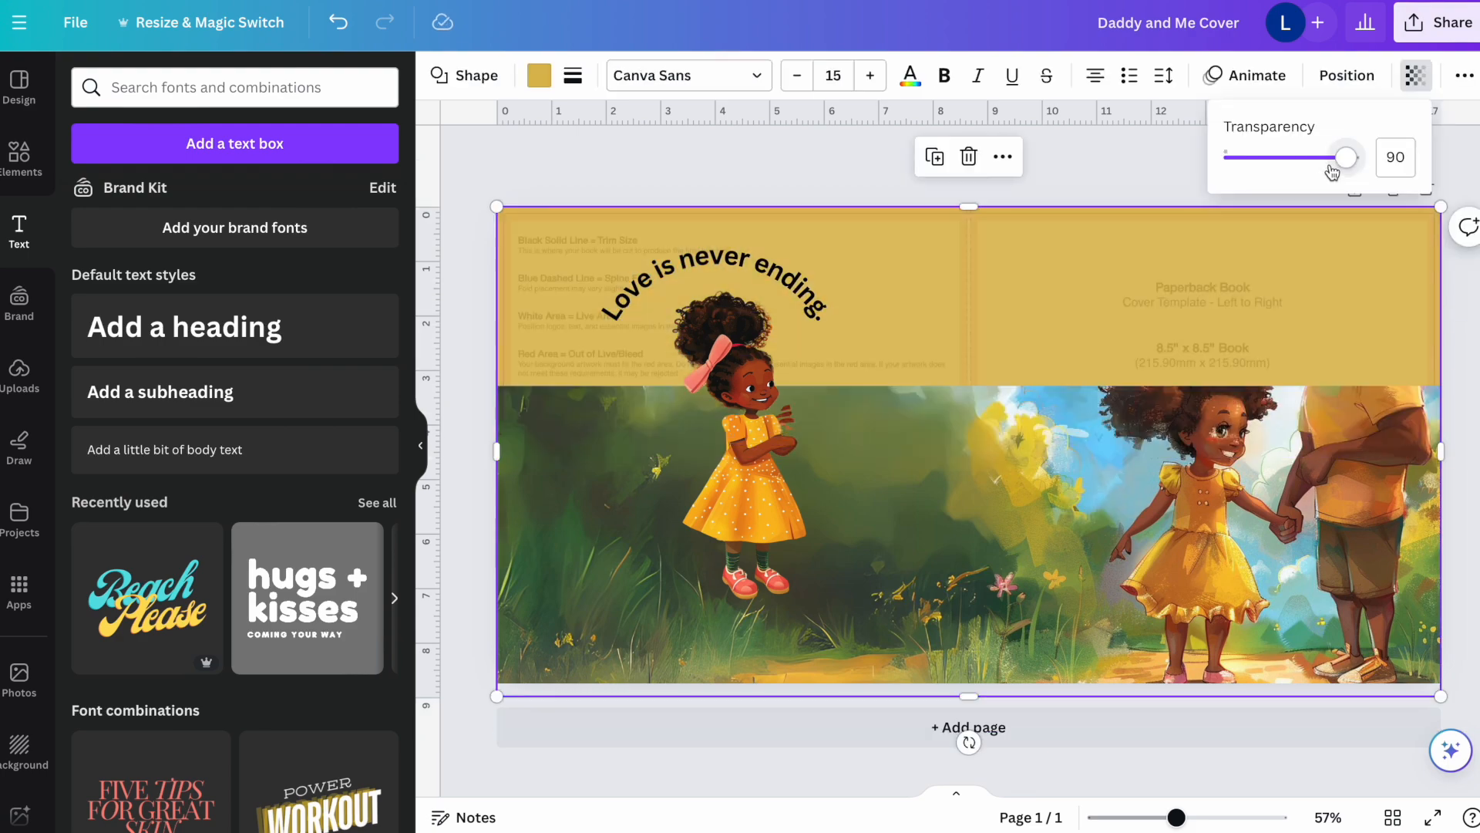
pyautogui.moveTo(1332, 171); pyautogui.dragTo(1308, 178)
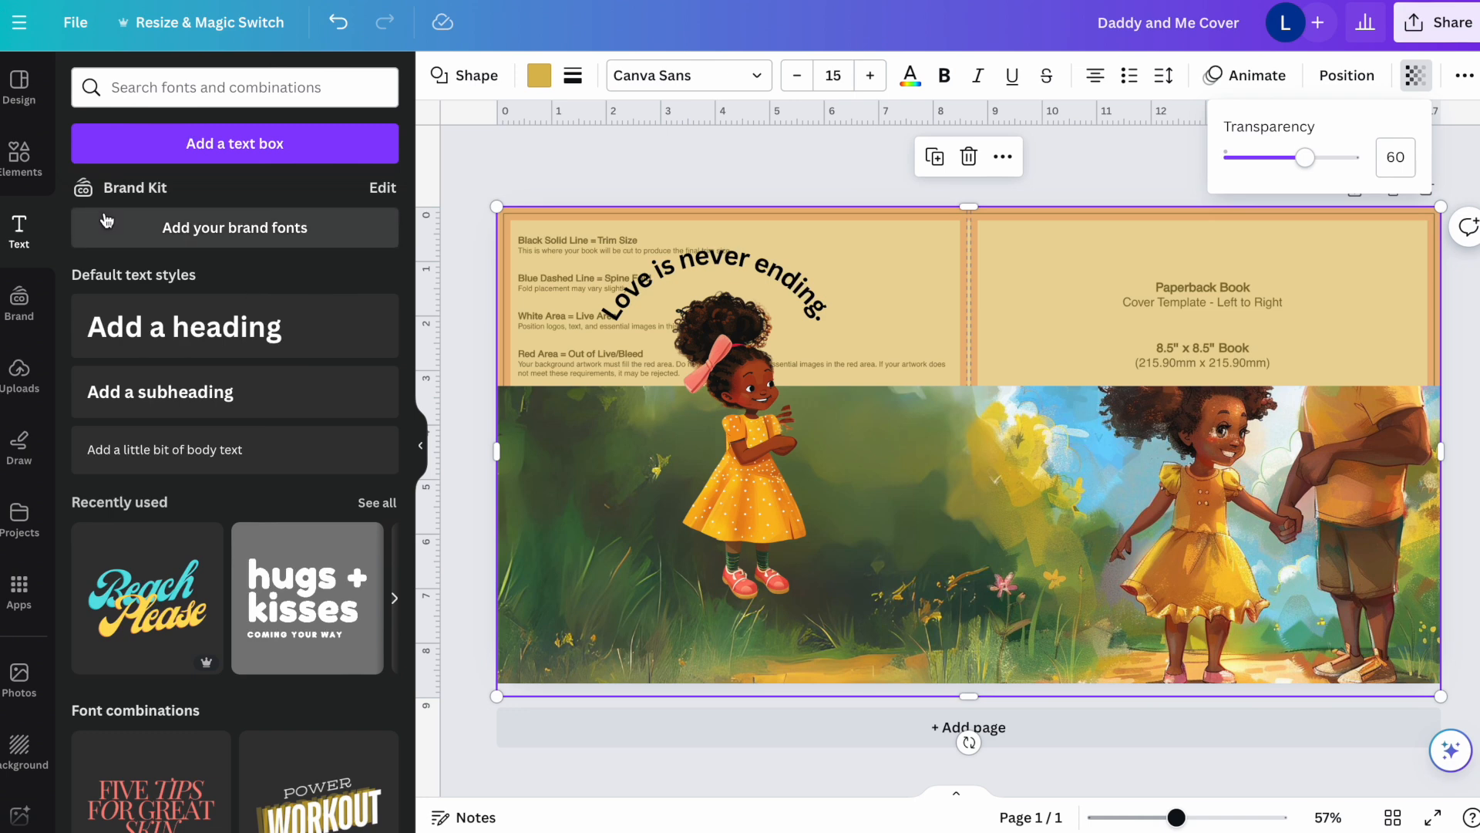
# Step: Add a square shape, narrow it to the template's spine width and stretch it down the cover as a spine strip
pyautogui.click(19, 158)
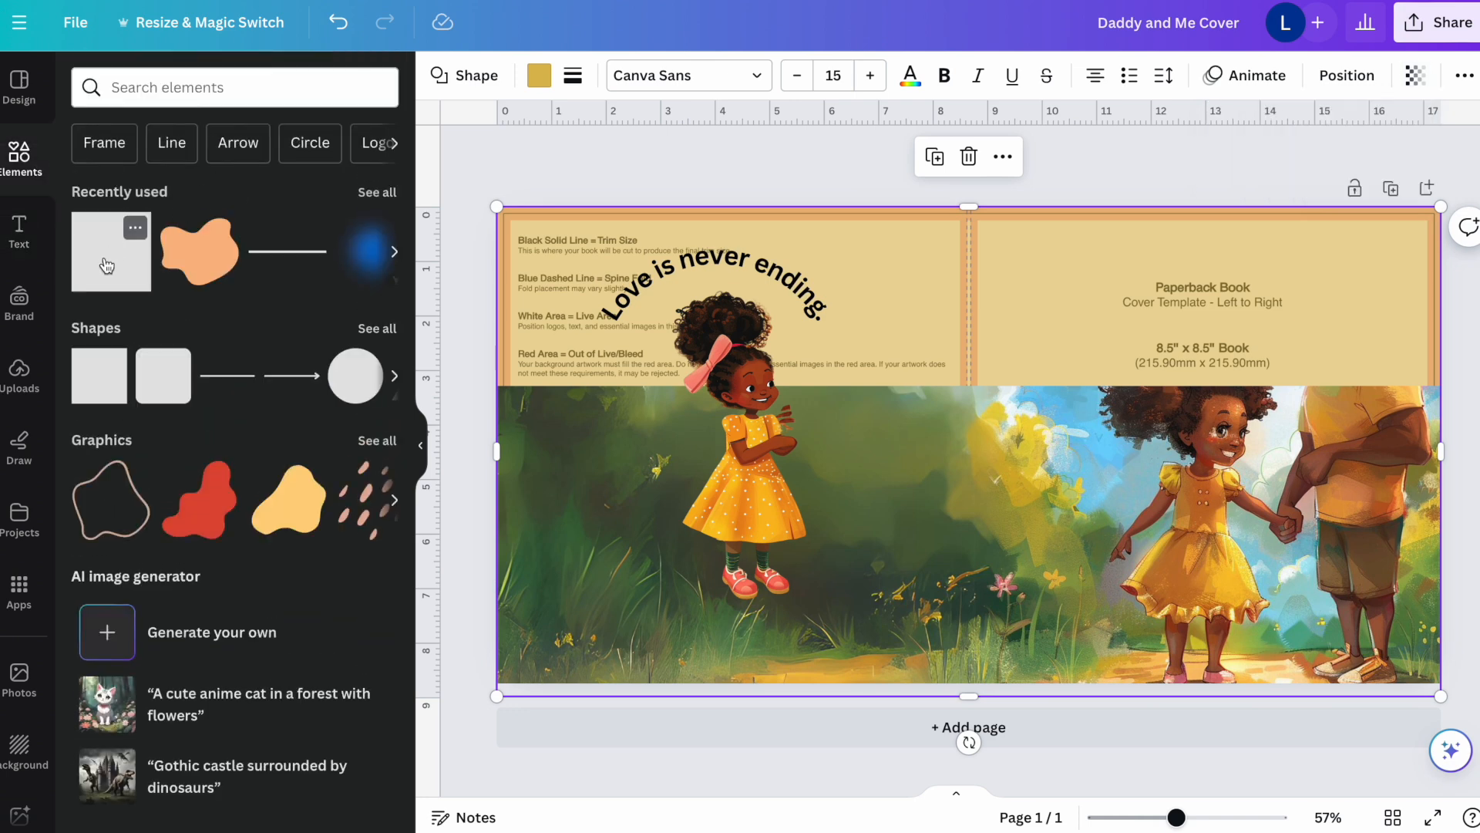
pyautogui.click(104, 245)
pyautogui.moveTo(976, 434); pyautogui.dragTo(983, 280)
pyautogui.scroll(1, 1017, 436)
pyautogui.keyDown('ctrl'); pyautogui.scroll(5, 1018, 435); pyautogui.keyUp('ctrl')
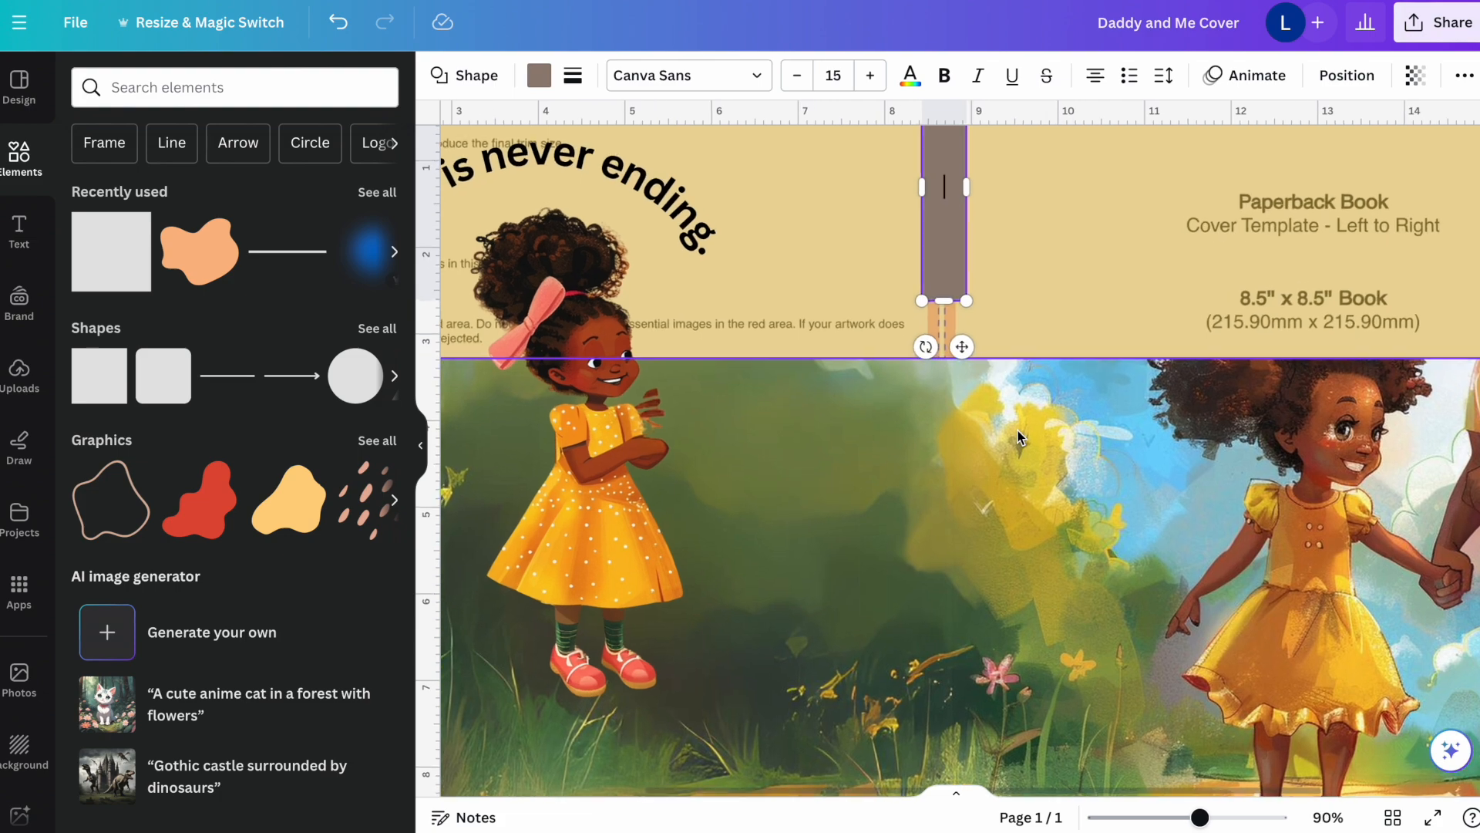
pyautogui.moveTo(938, 288); pyautogui.dragTo(957, 817)
# Step: Recolour the spine strip with the illustration's rust brown and extend it to the page's lower edge
pyautogui.click(539, 75)
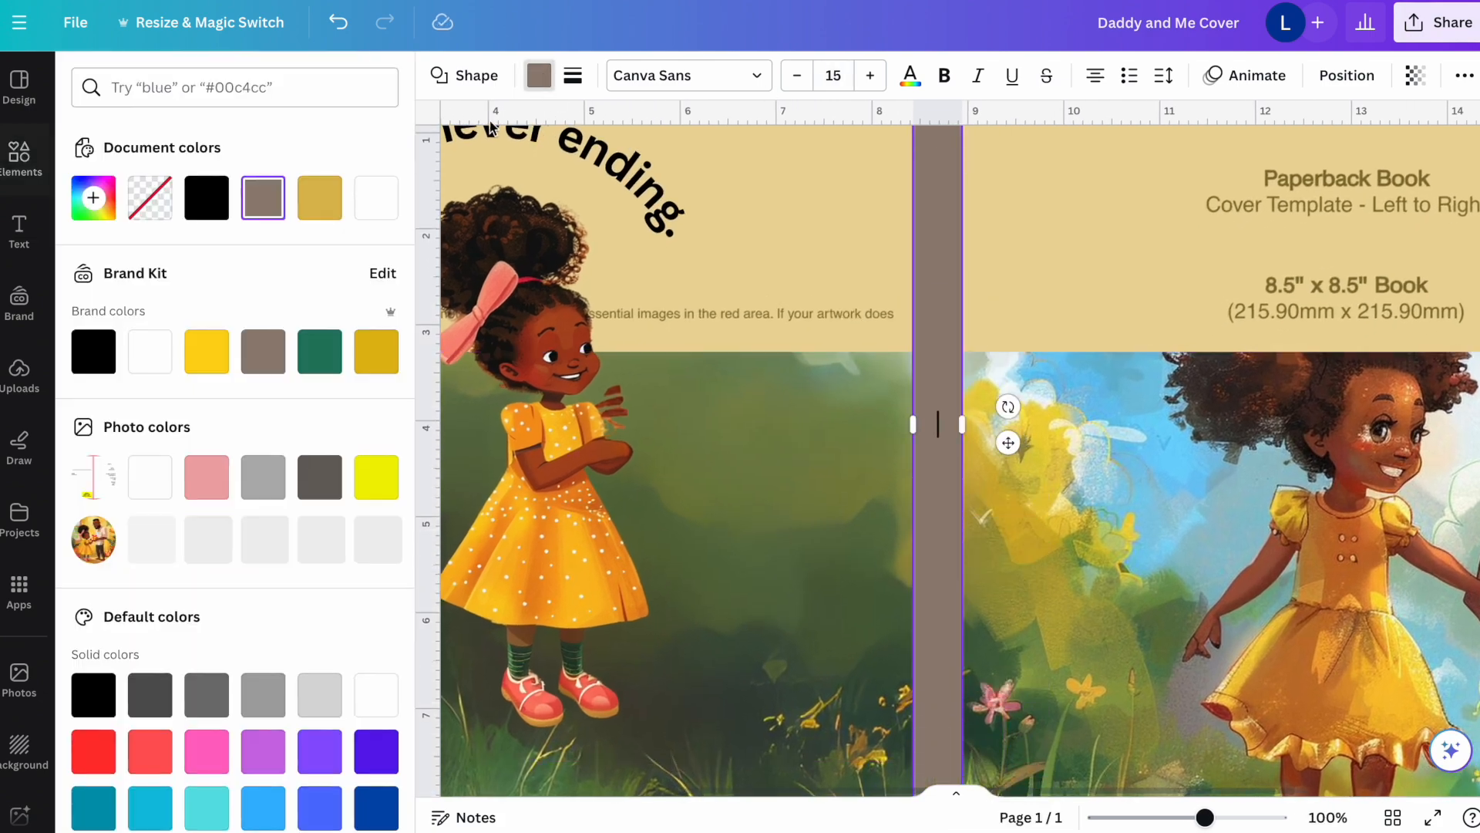
pyautogui.click(151, 538)
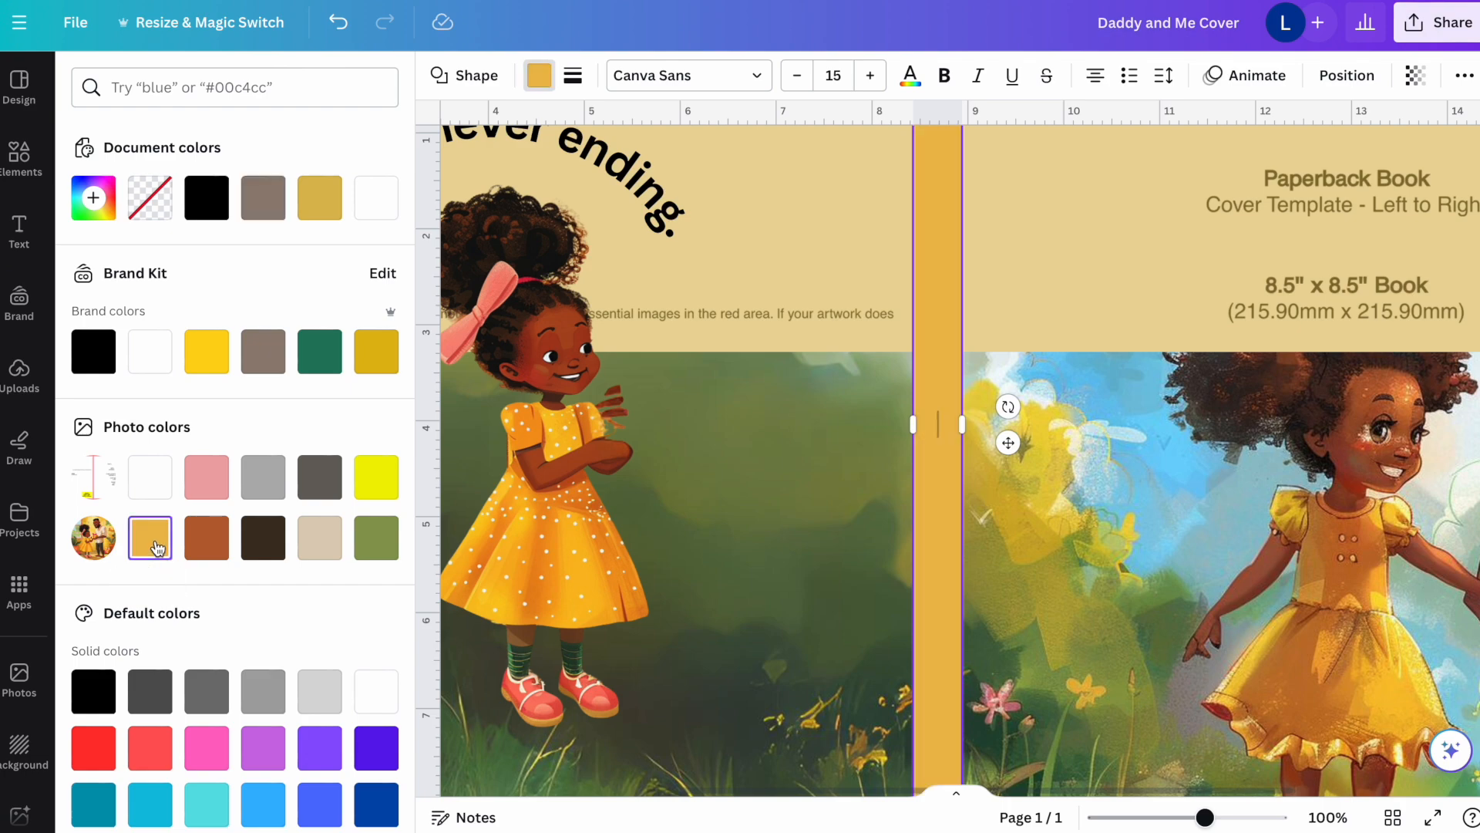
pyautogui.click(206, 537)
pyautogui.scroll(-3, 1002, 694)
pyautogui.moveTo(1009, 707); pyautogui.dragTo(1010, 719)
# Step: Pull the gold background's upper edge down to expose the cover template, and delete the template from the page
pyautogui.click(1132, 178)
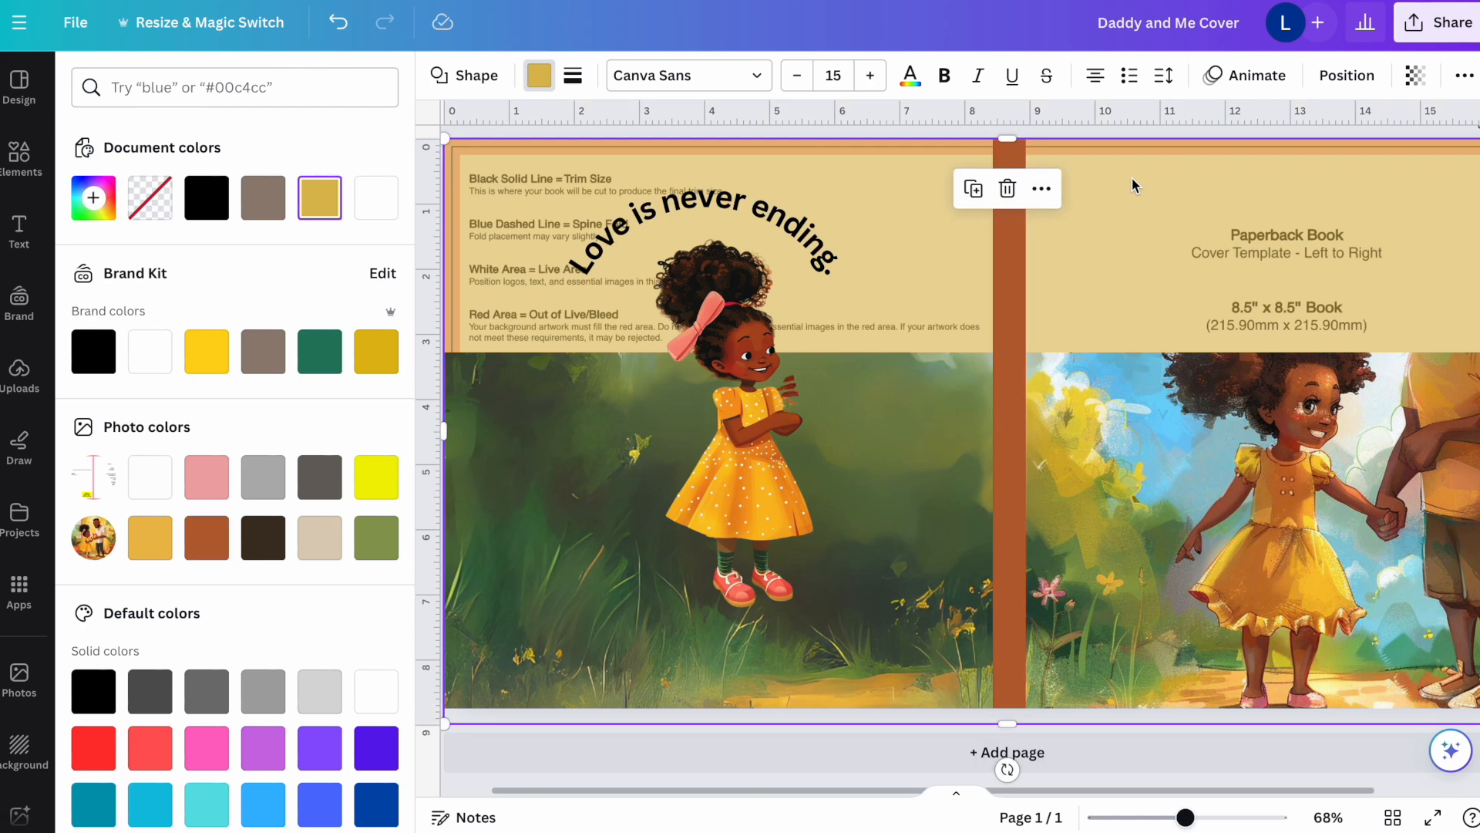
pyautogui.moveTo(1007, 138); pyautogui.dragTo(998, 313)
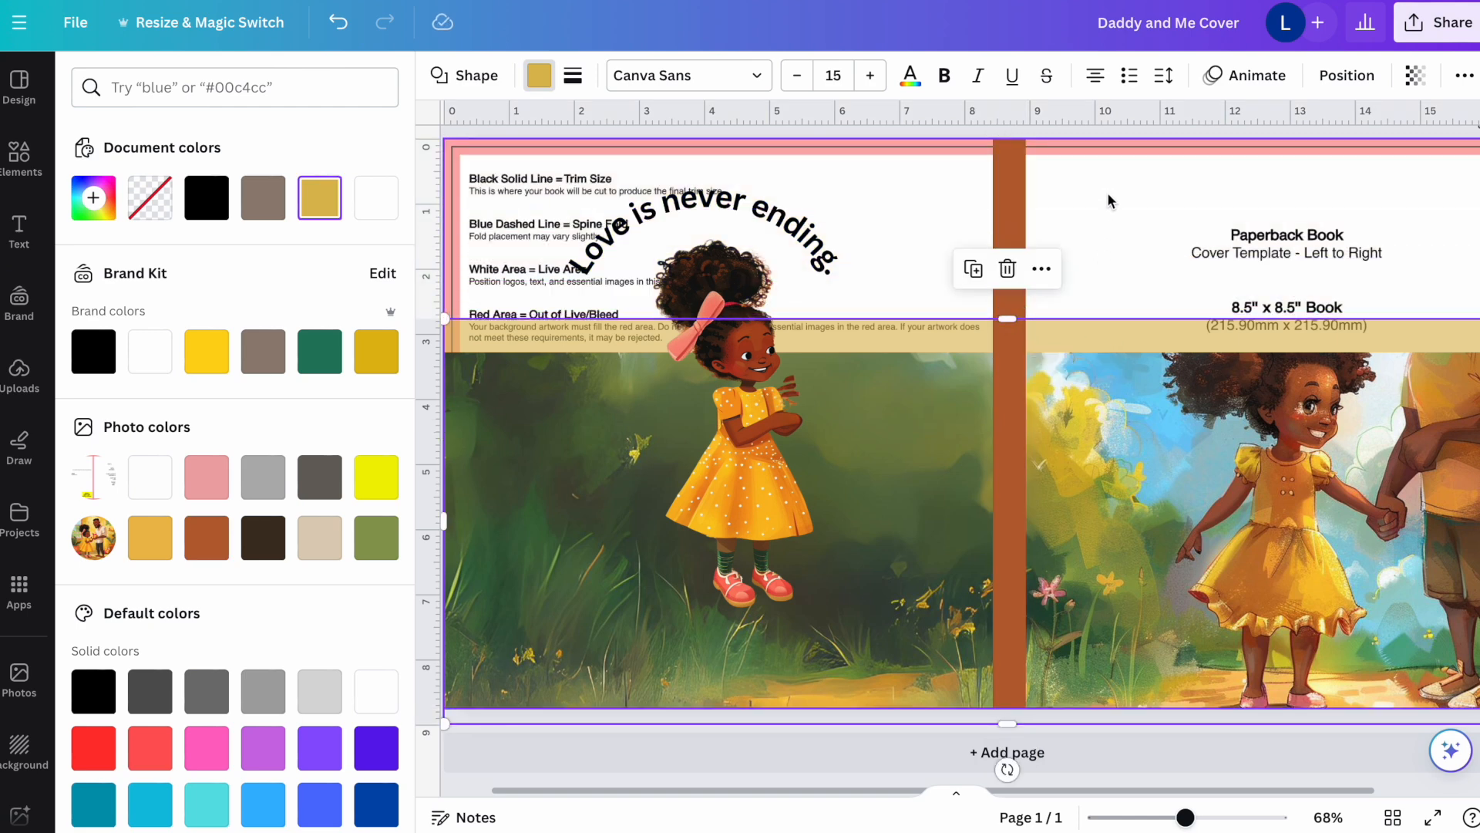
pyautogui.click(1107, 192)
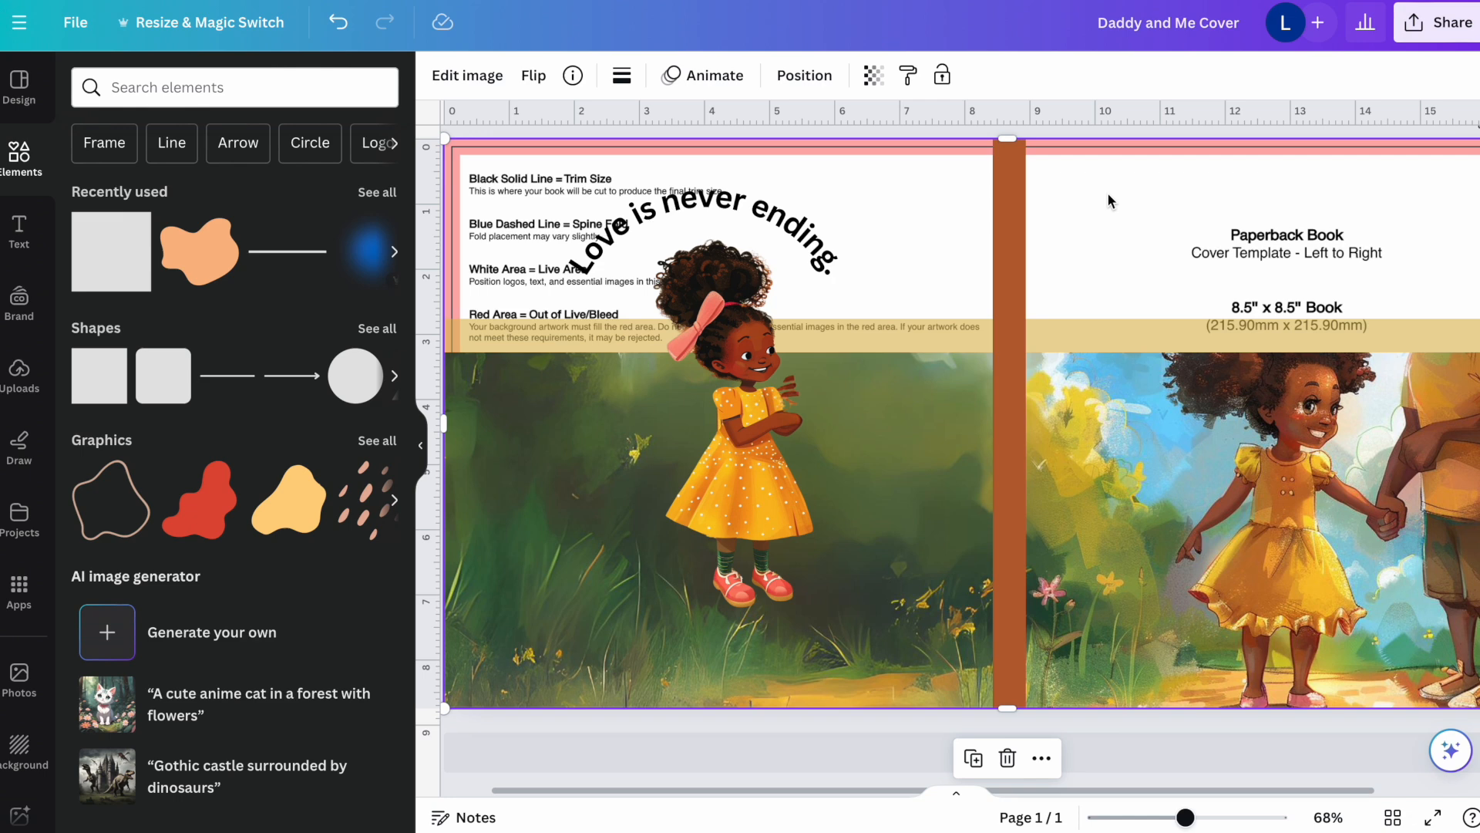
pyautogui.press('Delete')
# Step: Stretch the gold background back up, and extend the illustration to the page's upper edge so it fills the whole cover
pyautogui.click(1110, 343)
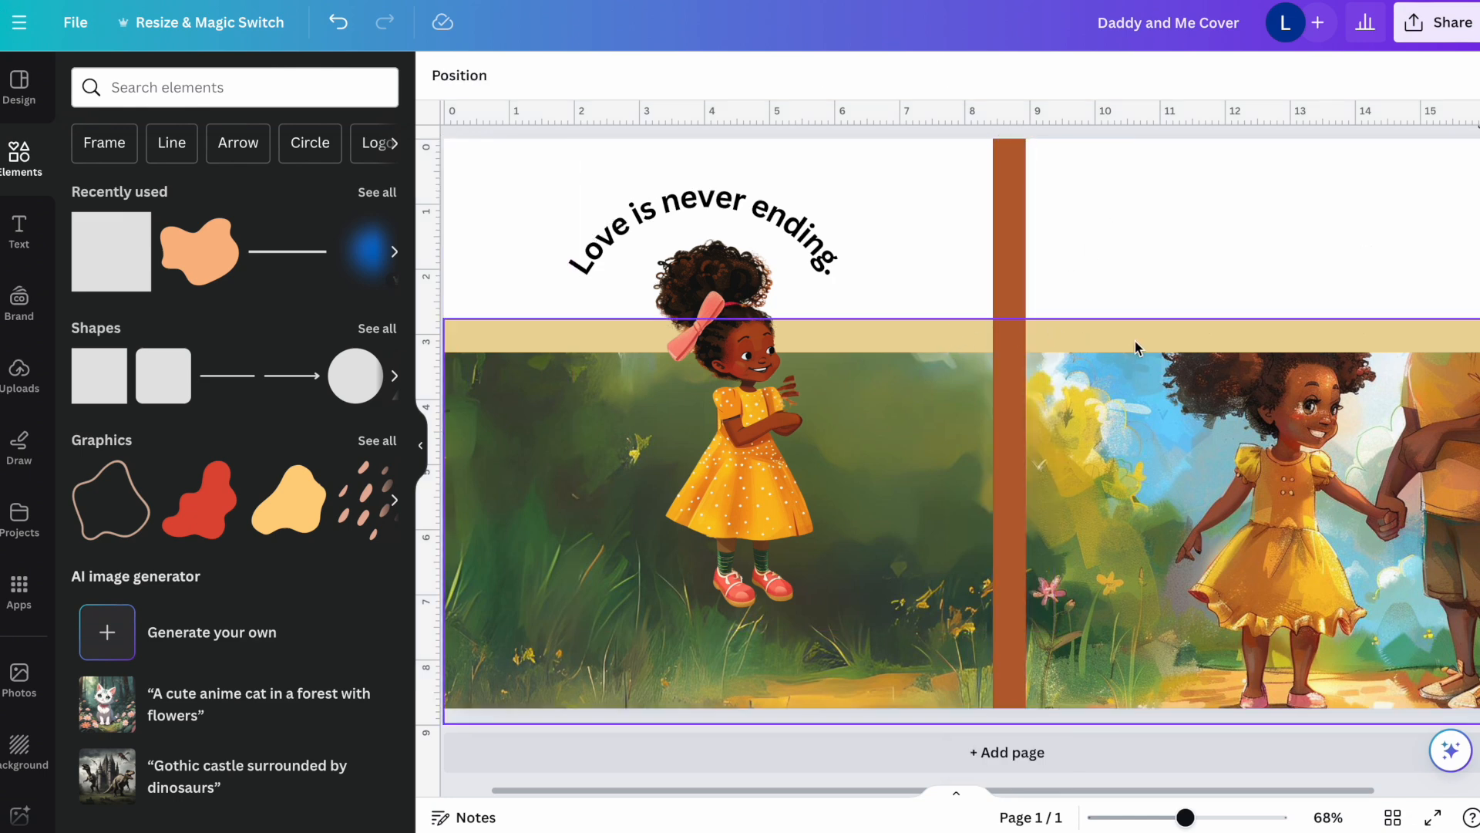
pyautogui.moveTo(1008, 319); pyautogui.dragTo(1023, 145)
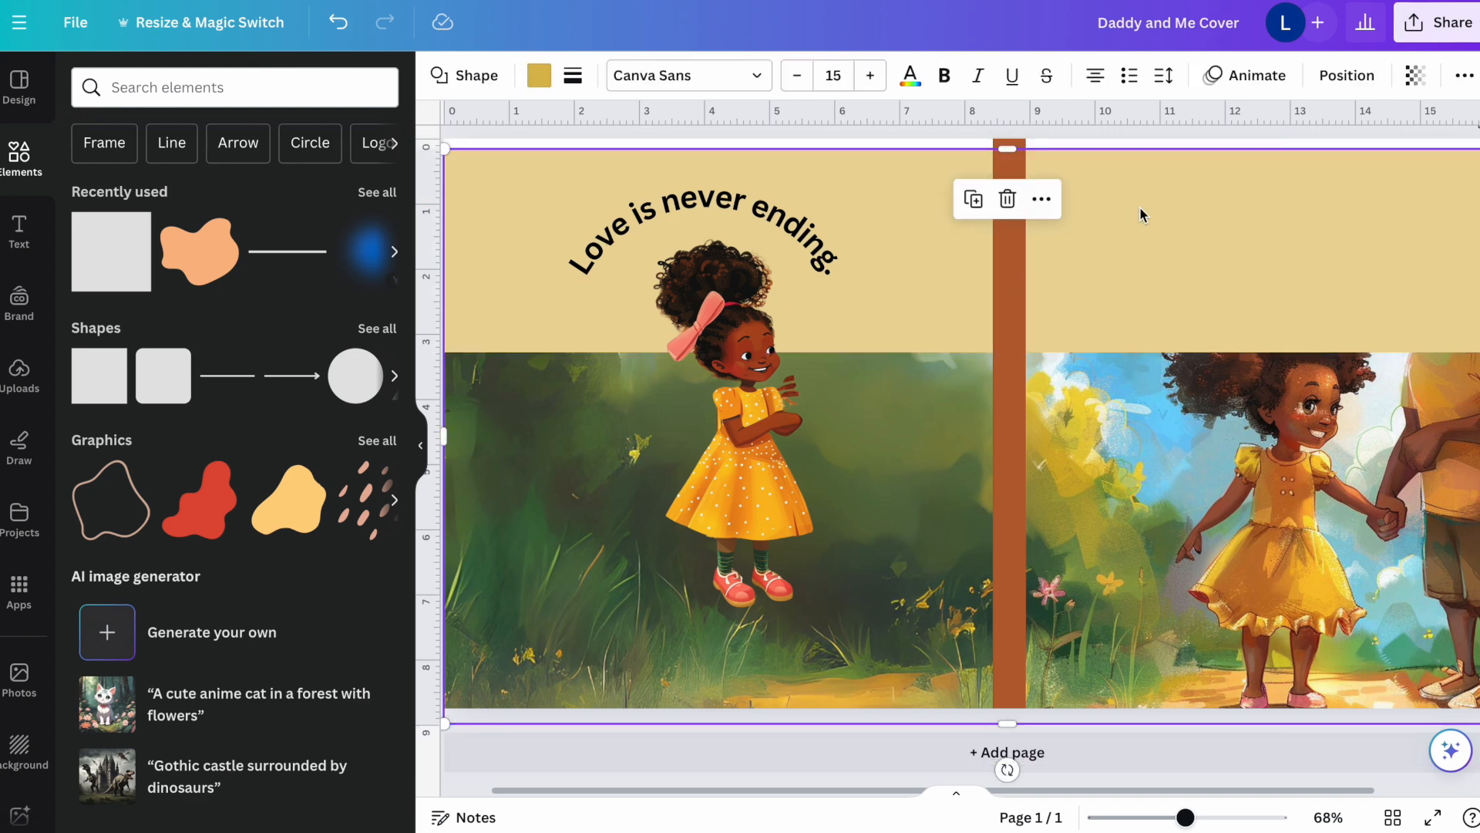
pyautogui.moveTo(1072, 352); pyautogui.dragTo(1101, 139)
pyautogui.scroll(-3, 1060, 283)
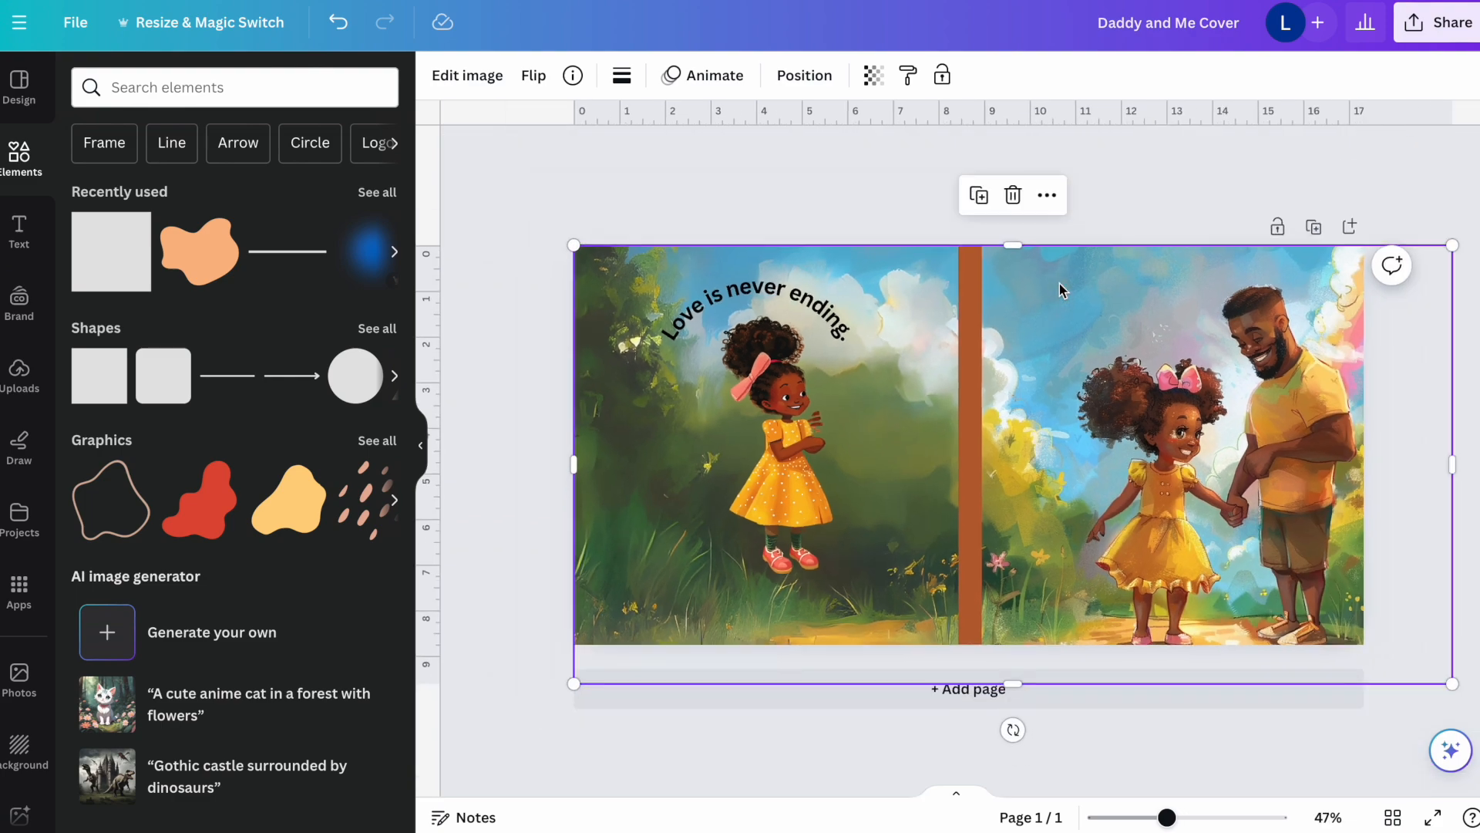
pyautogui.scroll(3, 1081, 364)
pyautogui.click(1102, 164)
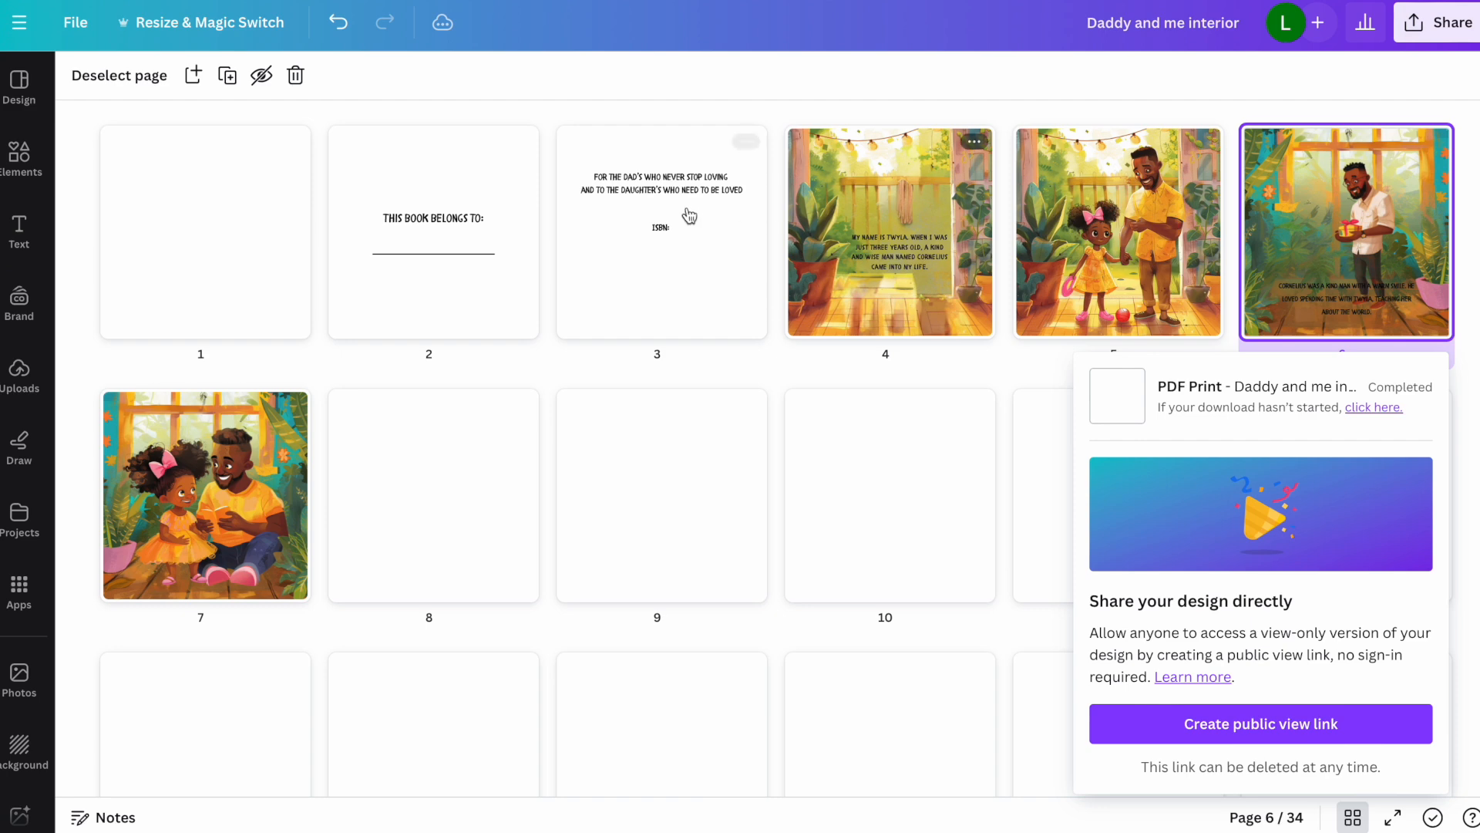
# Step: Check the lettering in the interior design, and set the back cover's curved tagline to the Children One font
pyautogui.doubleClick(697, 219)
pyautogui.click(879, 337)
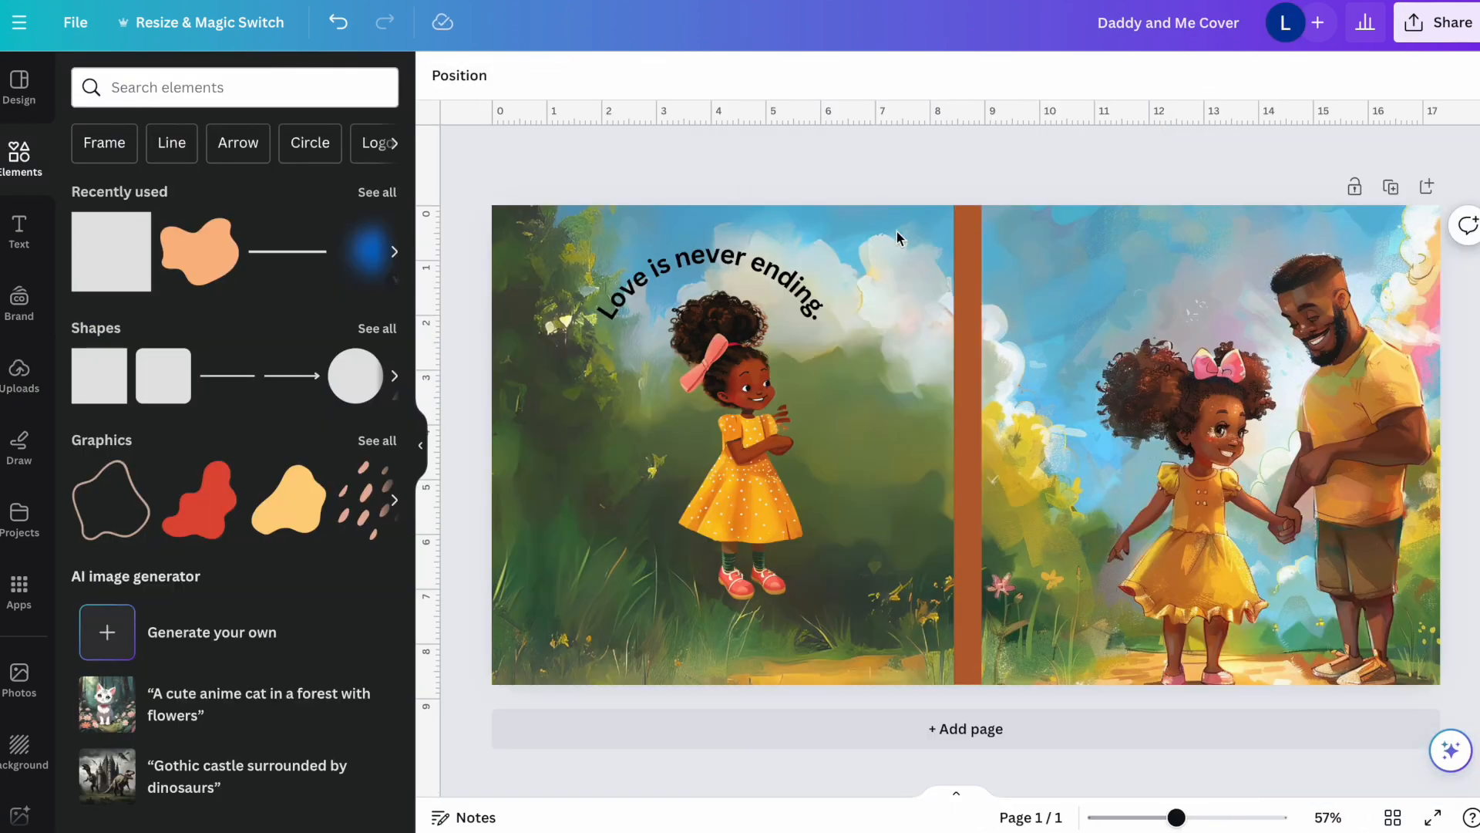
pyautogui.click(710, 270)
pyautogui.click(533, 77)
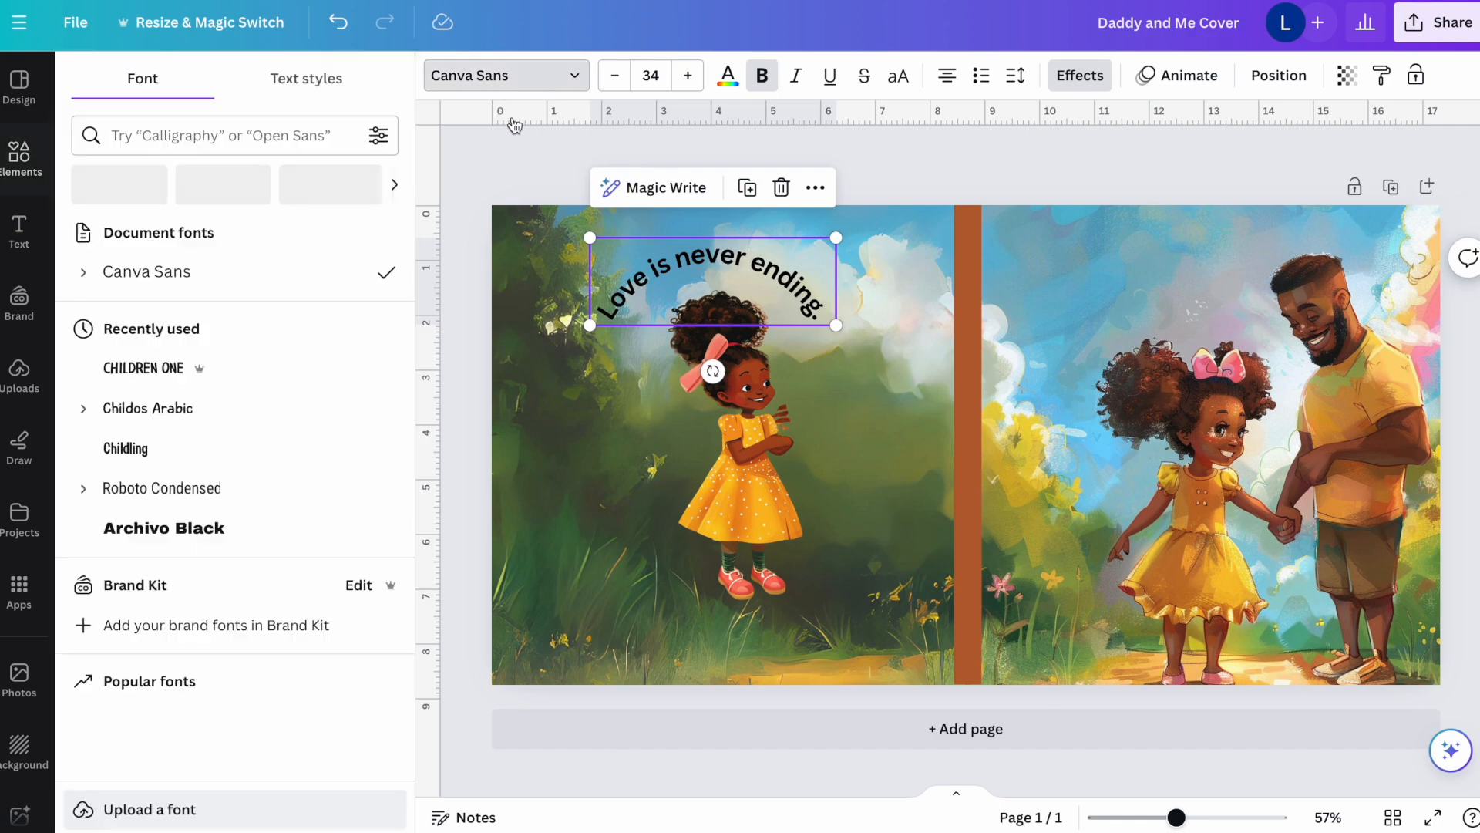
pyautogui.click(235, 370)
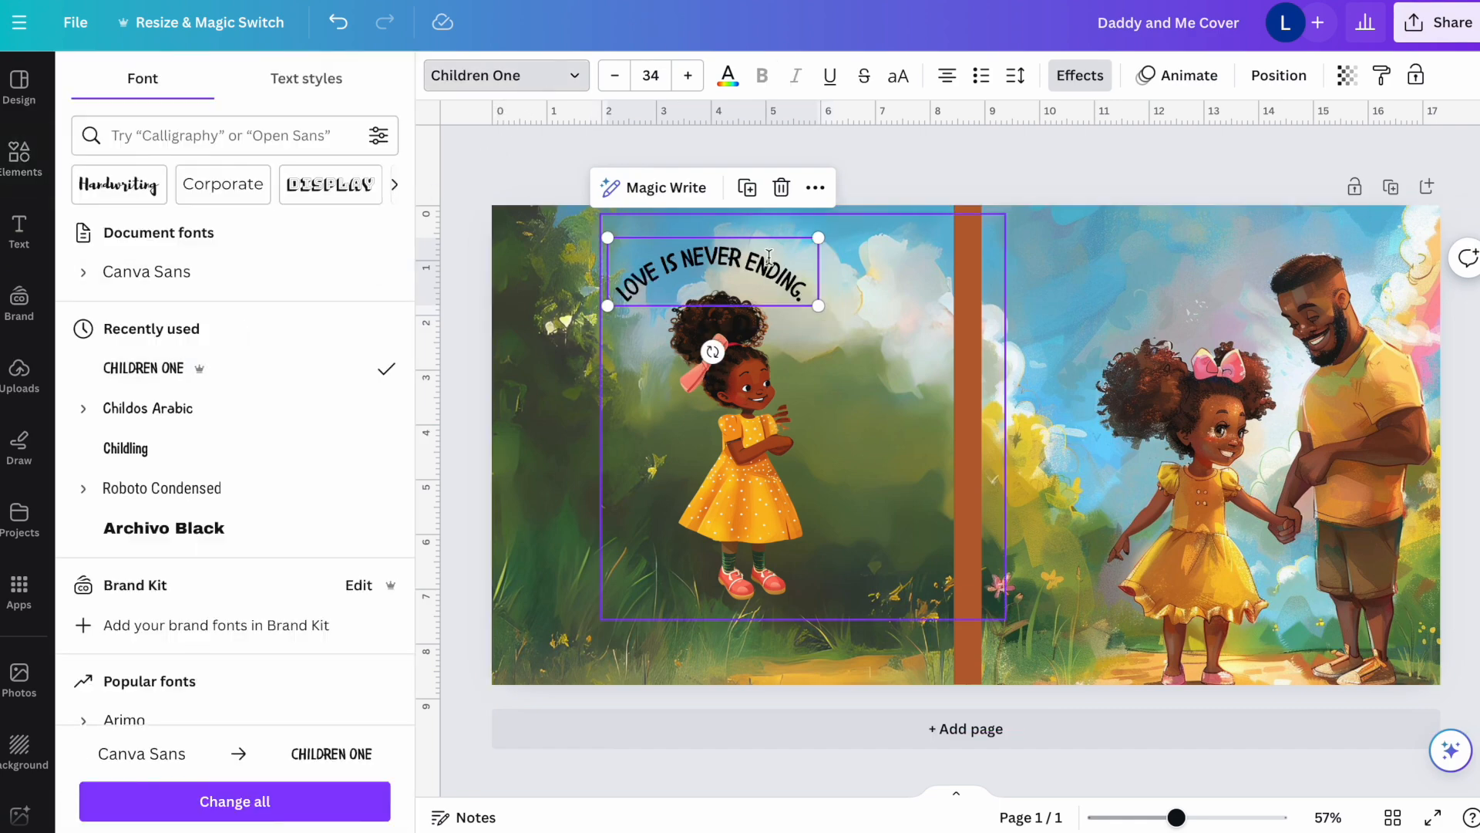
# Step: Duplicate the tagline onto the front cover, remove its curve and replace the copy's text with "DADDY AND ME"
pyautogui.click(747, 187)
pyautogui.moveTo(725, 270); pyautogui.dragTo(1162, 244)
pyautogui.click(241, 666)
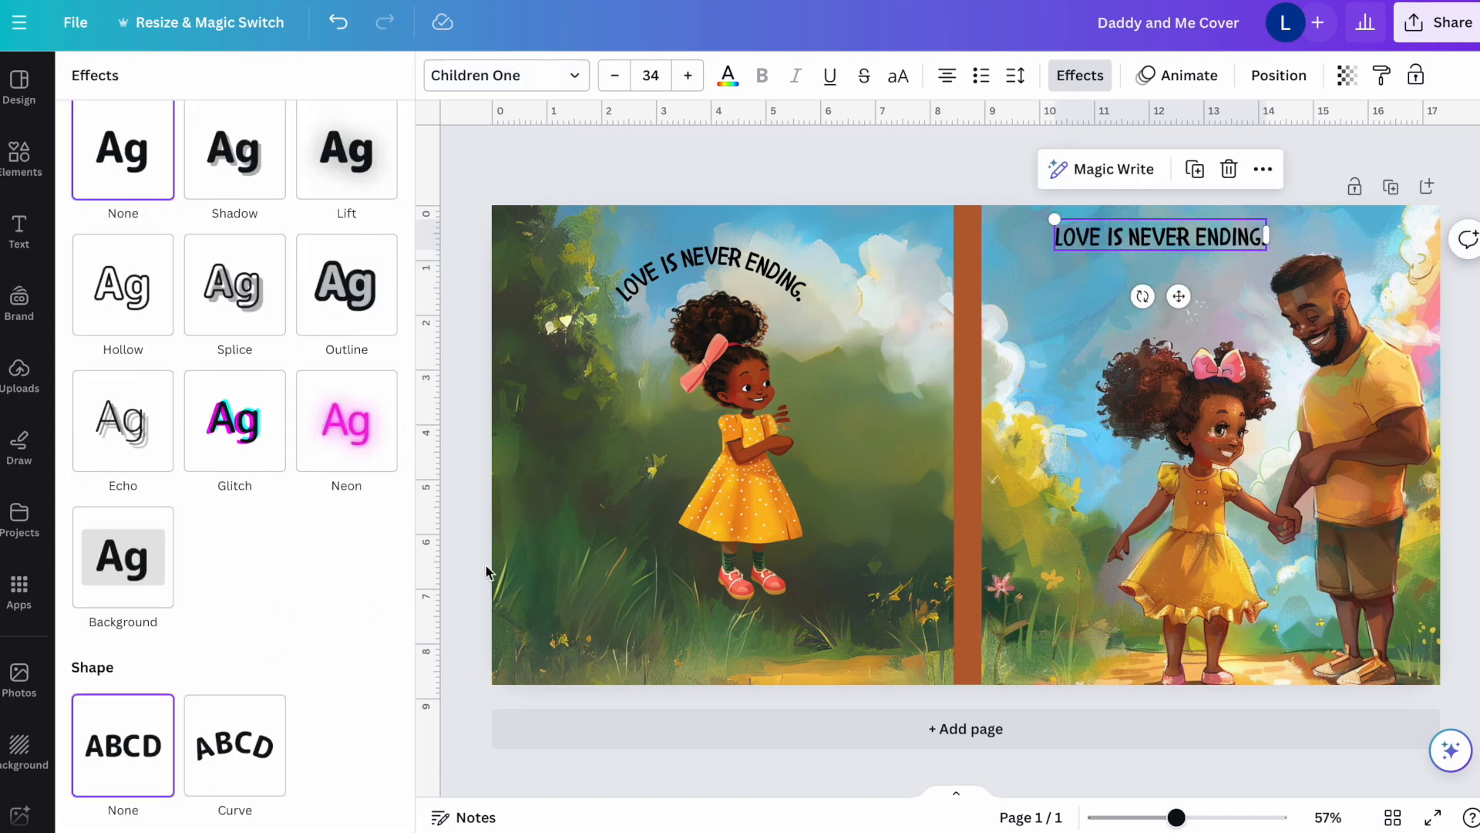
pyautogui.doubleClick(1161, 238)
pyautogui.write('DADDY AN')
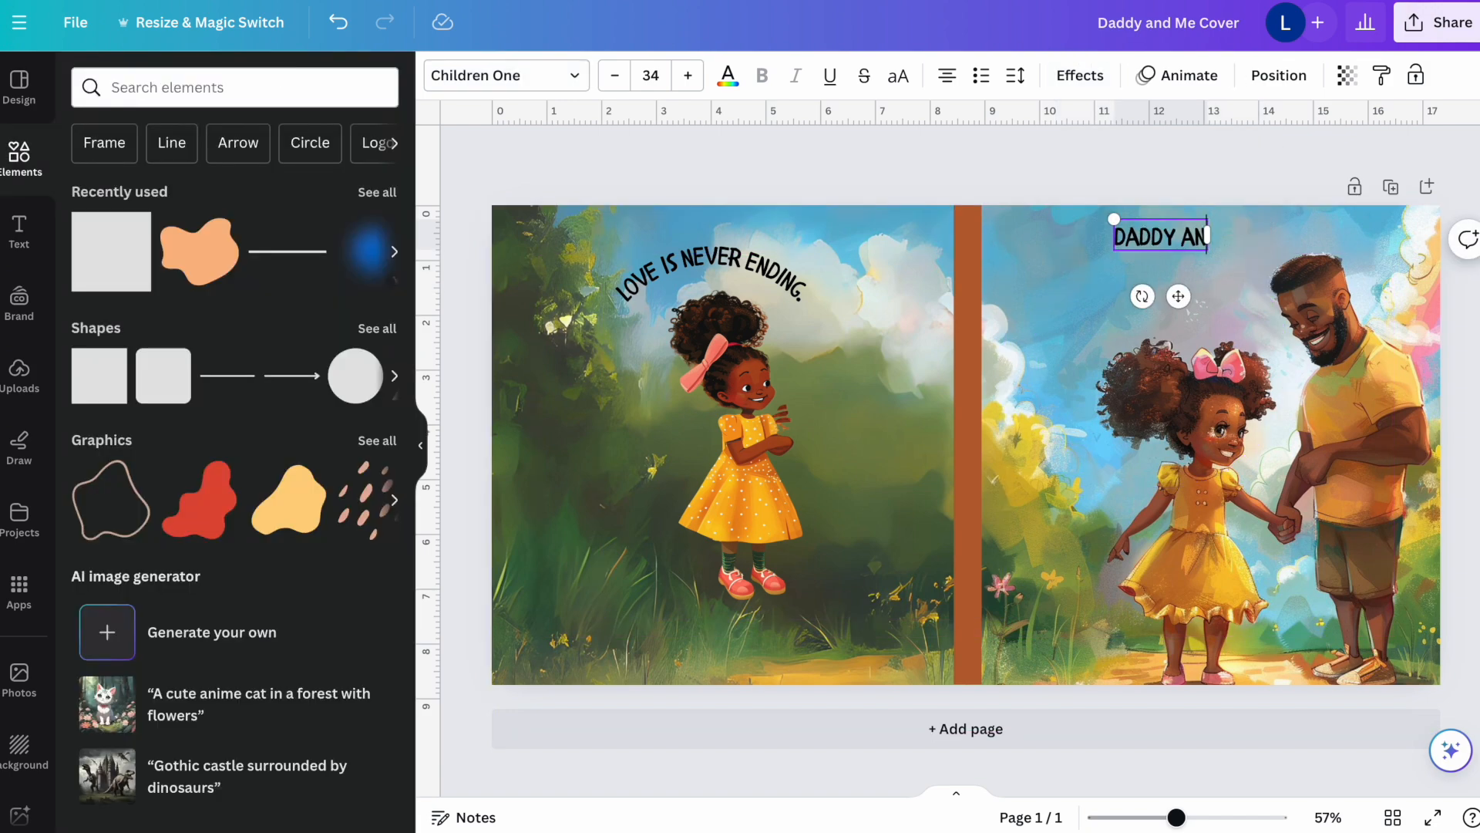
pyautogui.write('D ME')
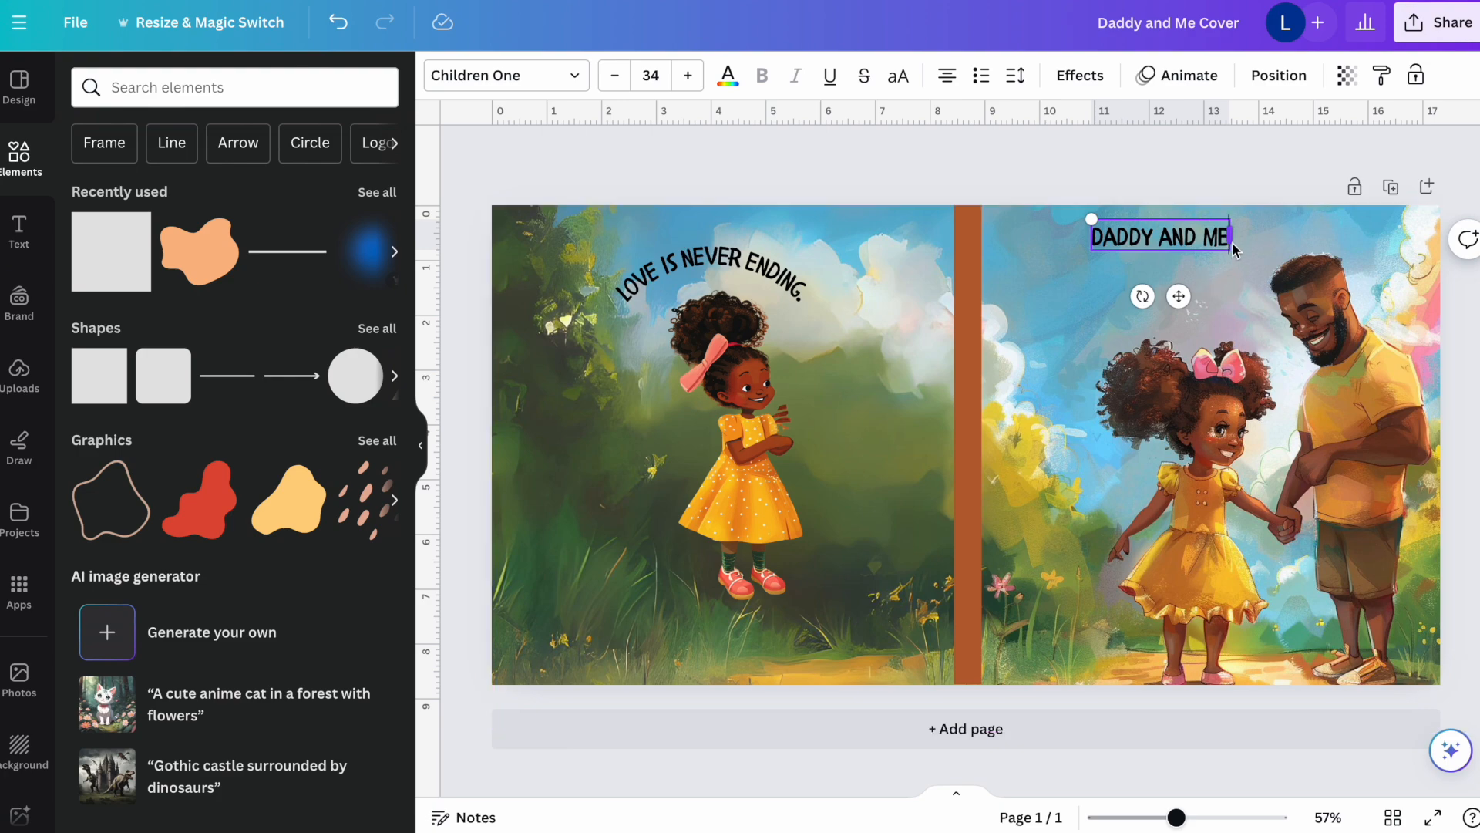
# Step: Enlarge the front cover title to size 72.4, wrap it onto two lines and tighten its line spacing
pyautogui.moveTo(1089, 223); pyautogui.dragTo(883, 171)
pyautogui.doubleClick(1057, 290)
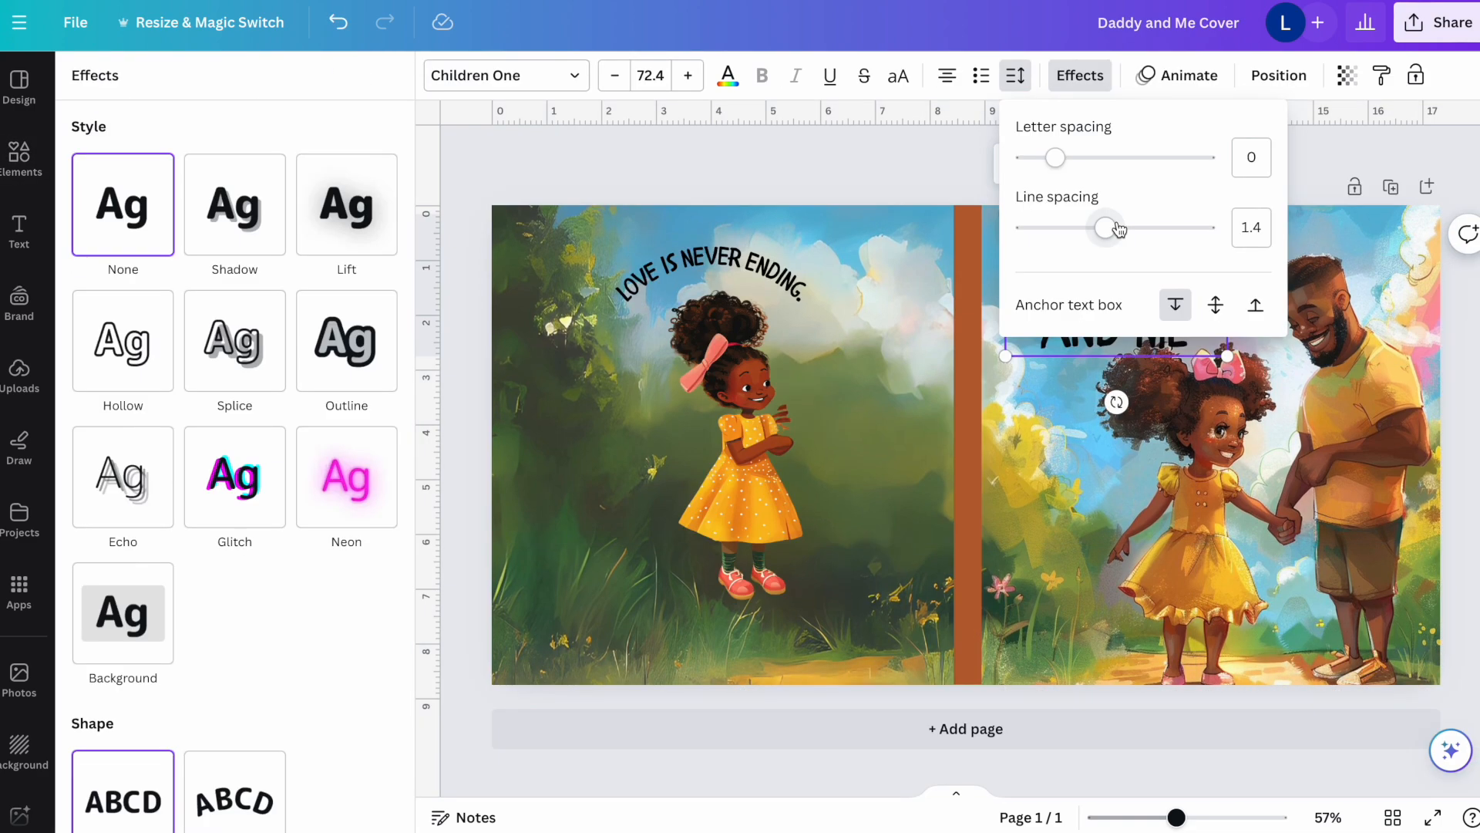
pyautogui.moveTo(1118, 229); pyautogui.dragTo(1084, 228)
pyautogui.click(1158, 244)
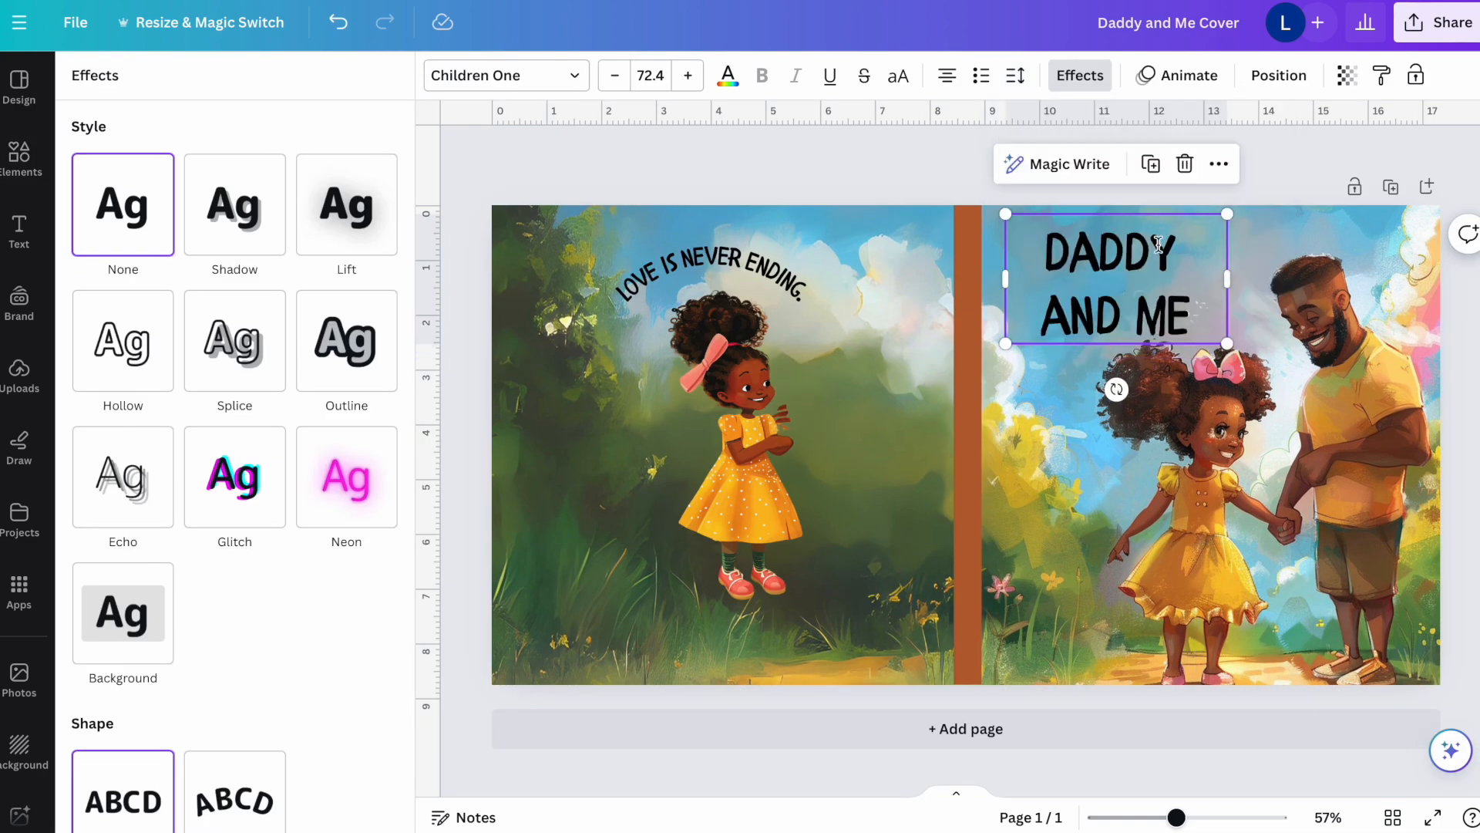
# Step: Enlarge the title to 86.4, make it white with a light purple Shadow effect, and recolour the back cover tagline white
pyautogui.click(1081, 88)
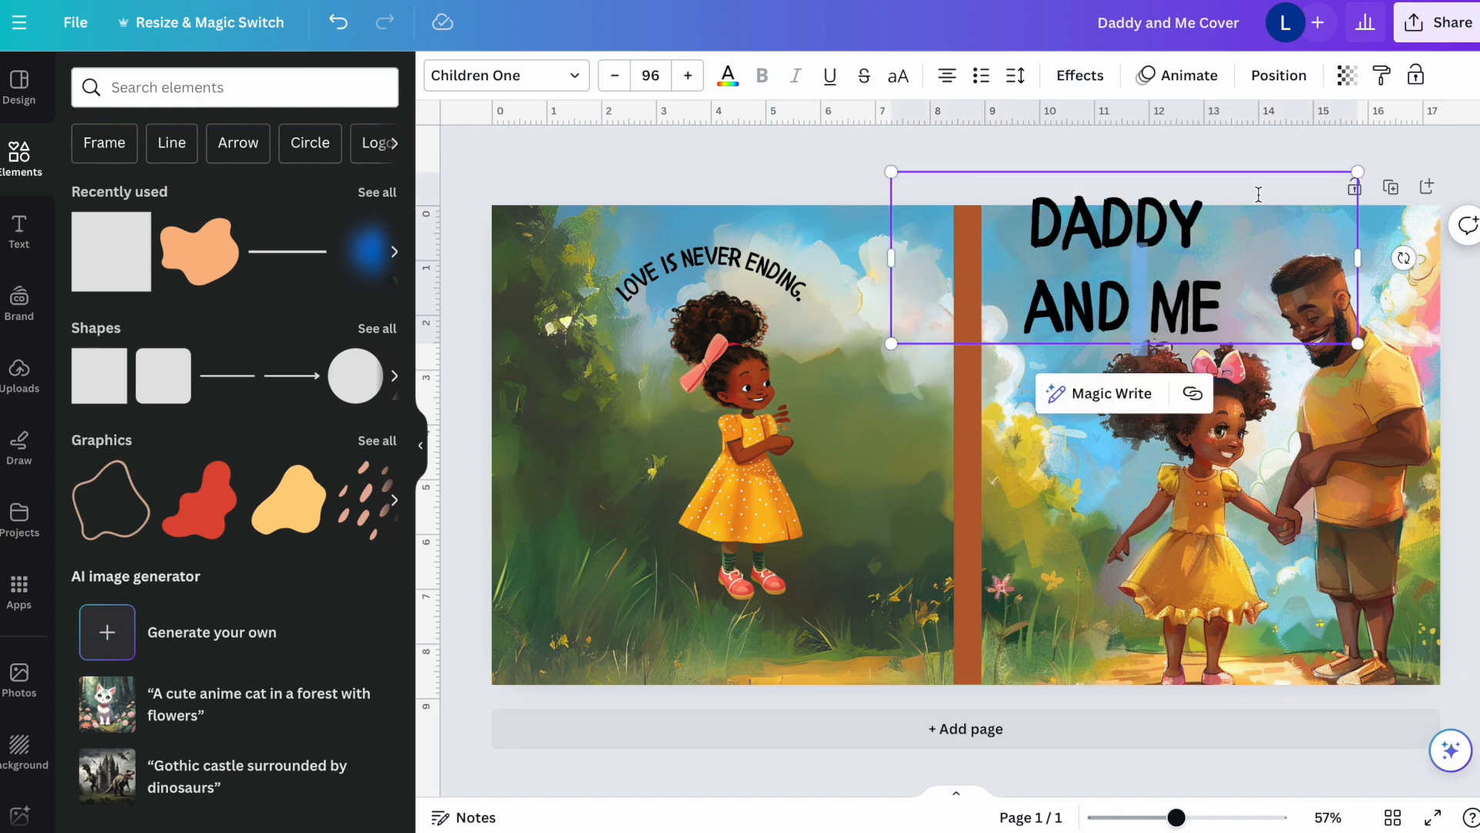
pyautogui.click(263, 198)
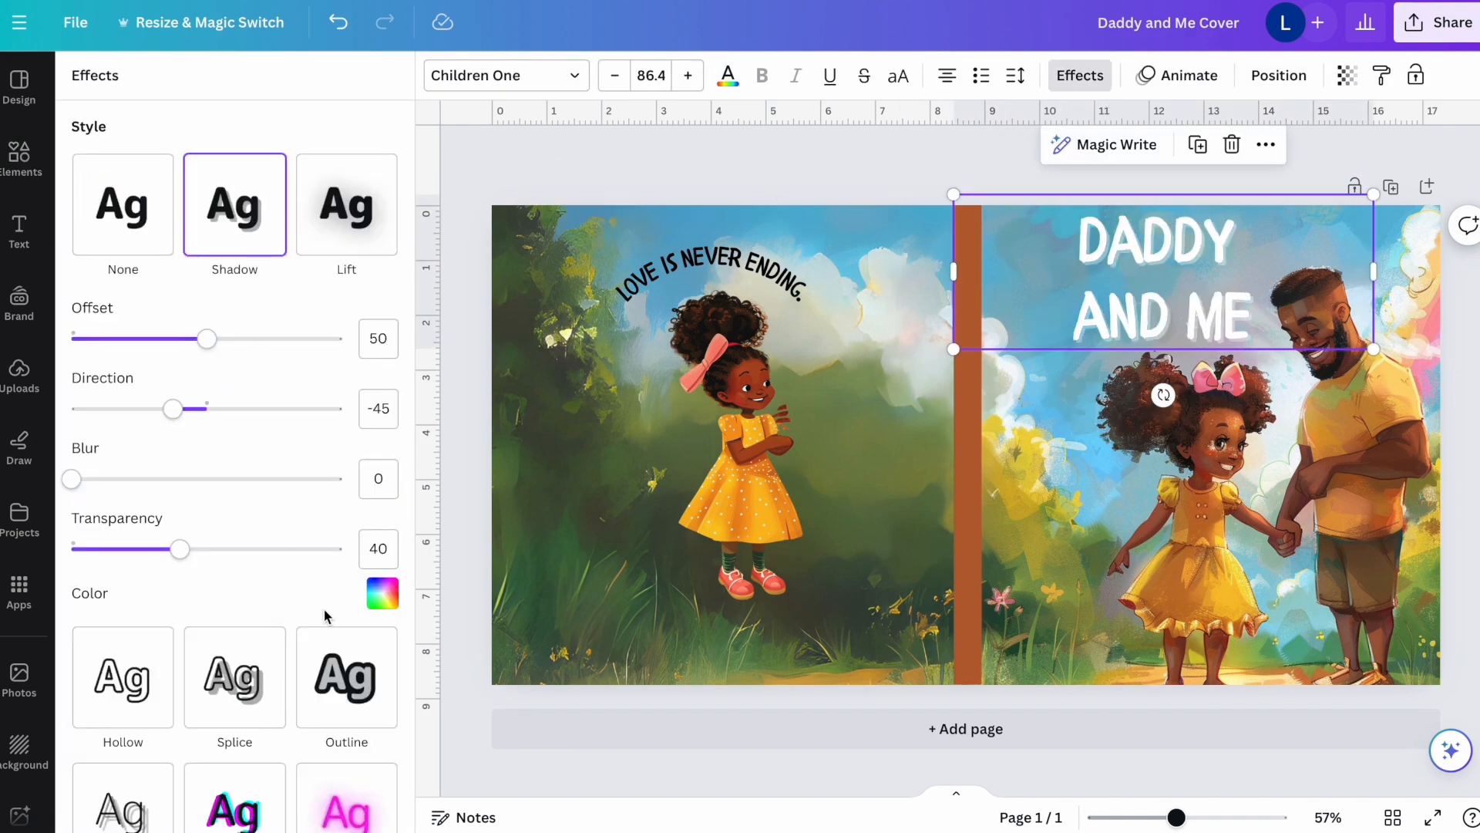
pyautogui.click(383, 593)
pyautogui.click(266, 437)
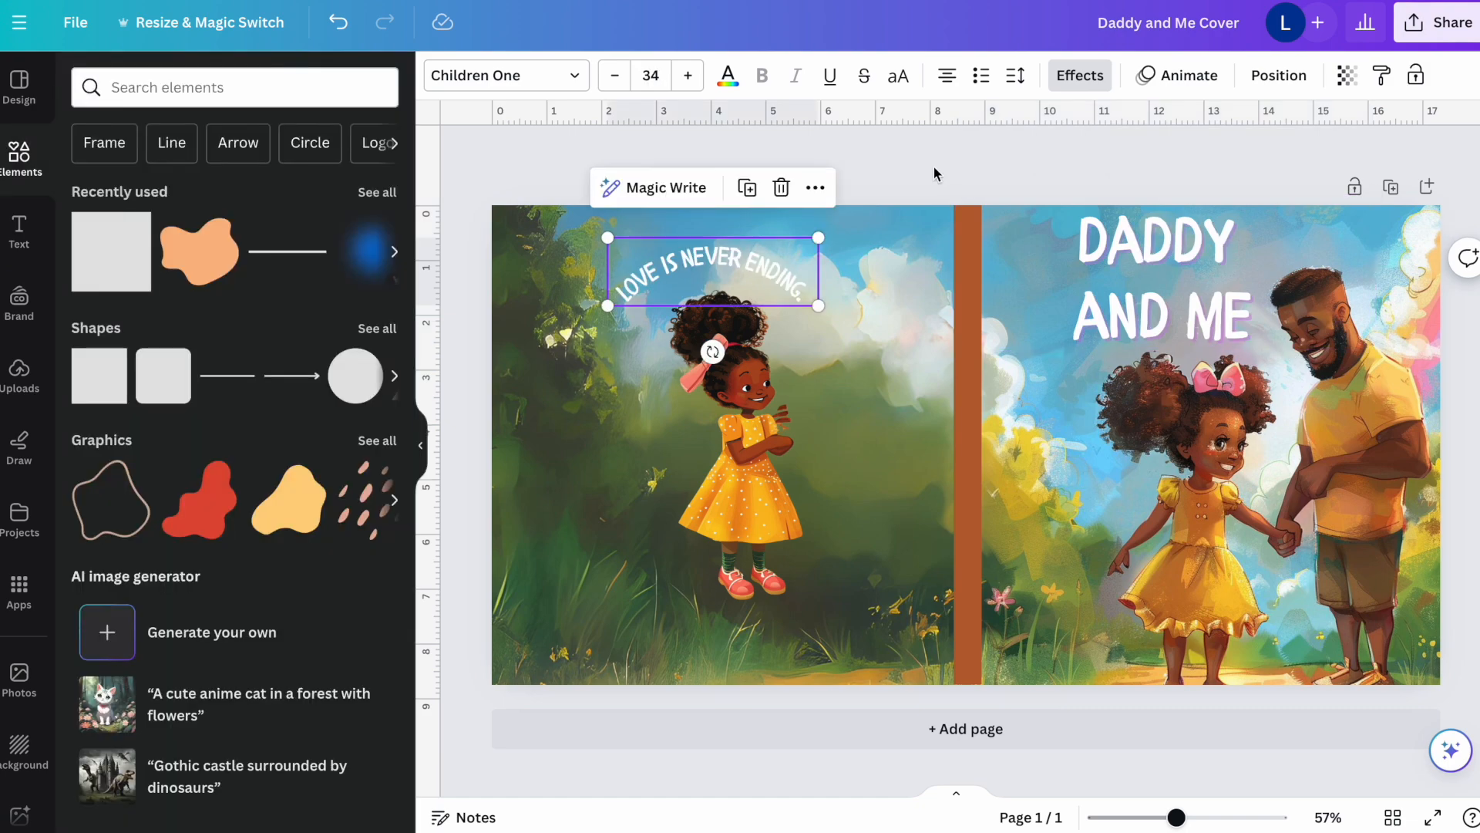
pyautogui.click(935, 172)
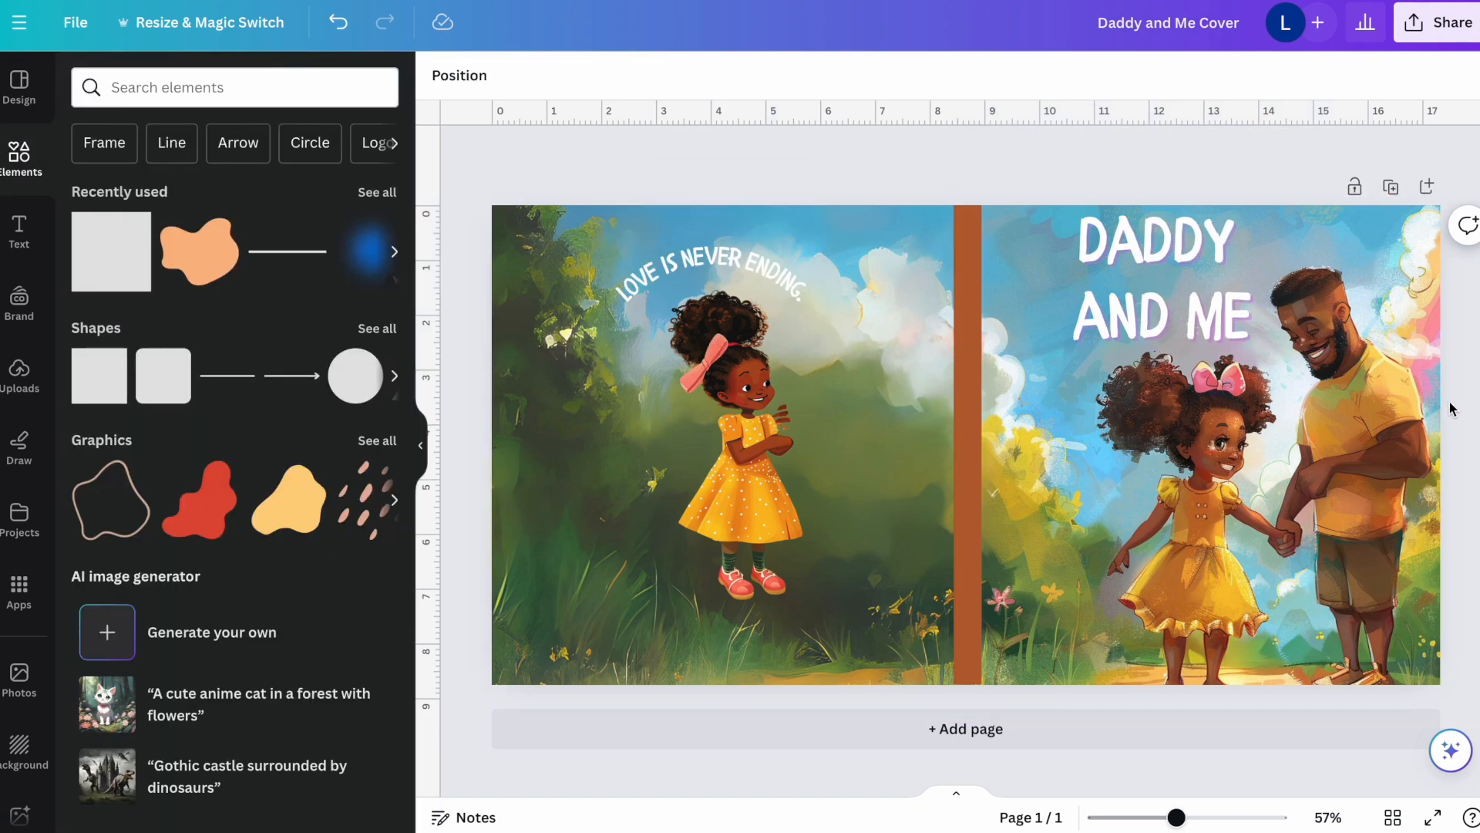
# Step: Place the uploaded cover template over the whole page and set its transparency to 49 as a positioning guide
pyautogui.click(19, 374)
pyautogui.moveTo(293, 320); pyautogui.dragTo(783, 367)
pyautogui.moveTo(1202, 565); pyautogui.dragTo(1454, 820)
pyautogui.moveTo(1298, 556); pyautogui.dragTo(1299, 578)
pyautogui.click(874, 74)
pyautogui.moveTo(815, 157); pyautogui.dragTo(751, 161)
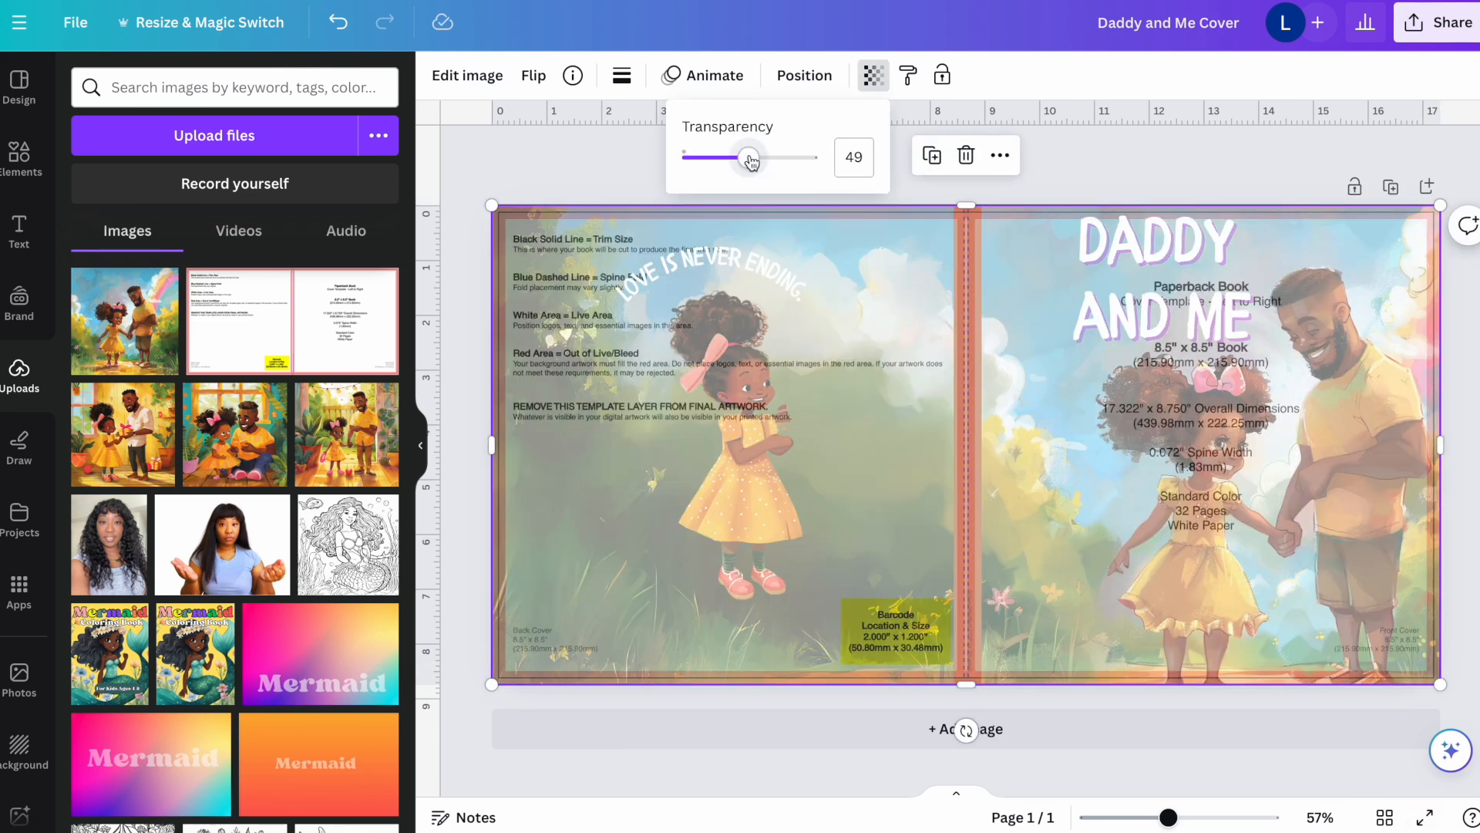
# Step: Move the DADDY AND ME title slightly down and left within the template's live area, and delete the template overlay
pyautogui.click(1166, 247)
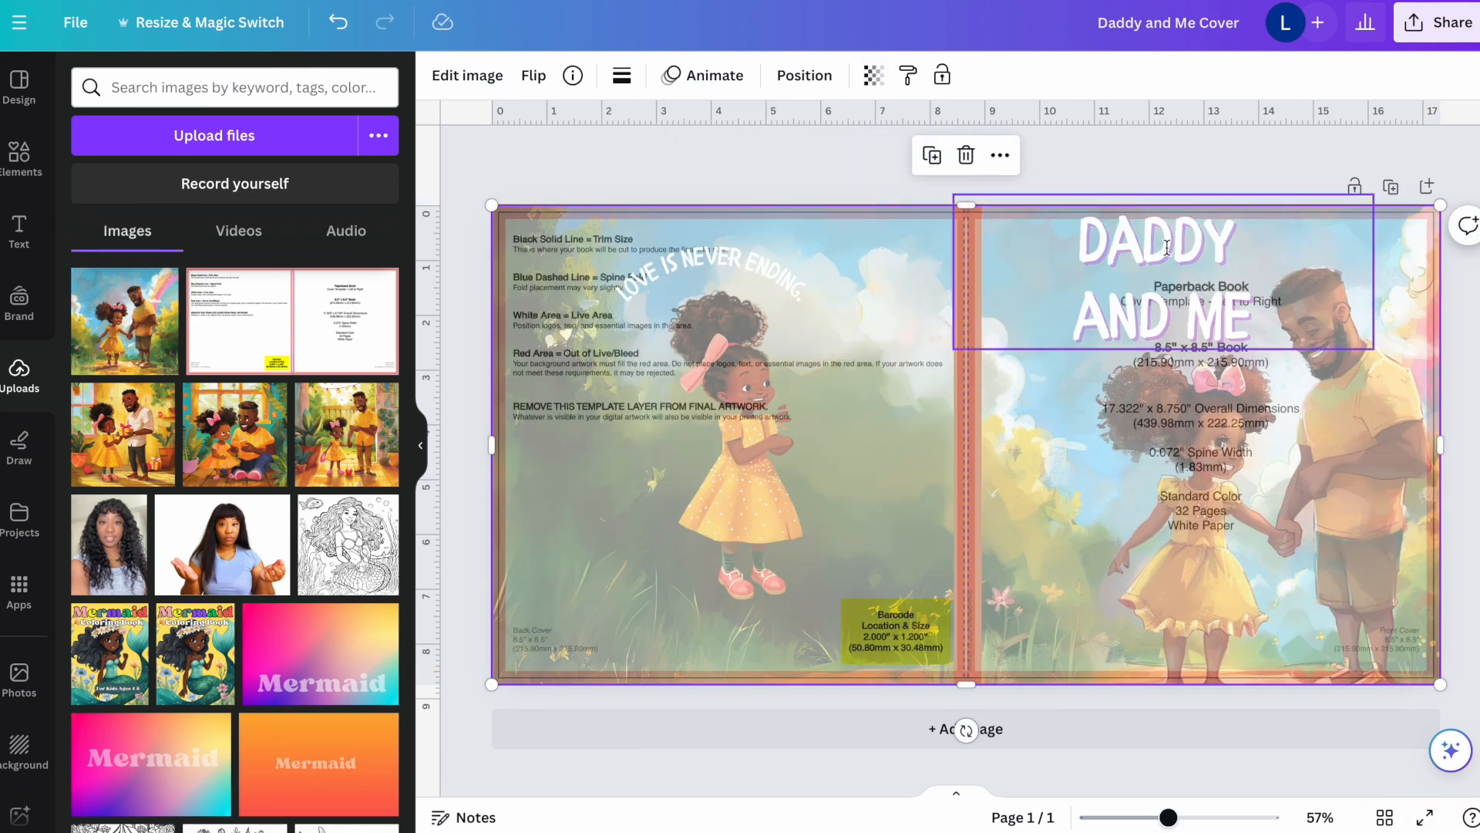
pyautogui.moveTo(1166, 246); pyautogui.dragTo(1167, 252)
pyautogui.moveTo(1165, 251); pyautogui.dragTo(1109, 258)
pyautogui.moveTo(966, 297); pyautogui.dragTo(977, 205)
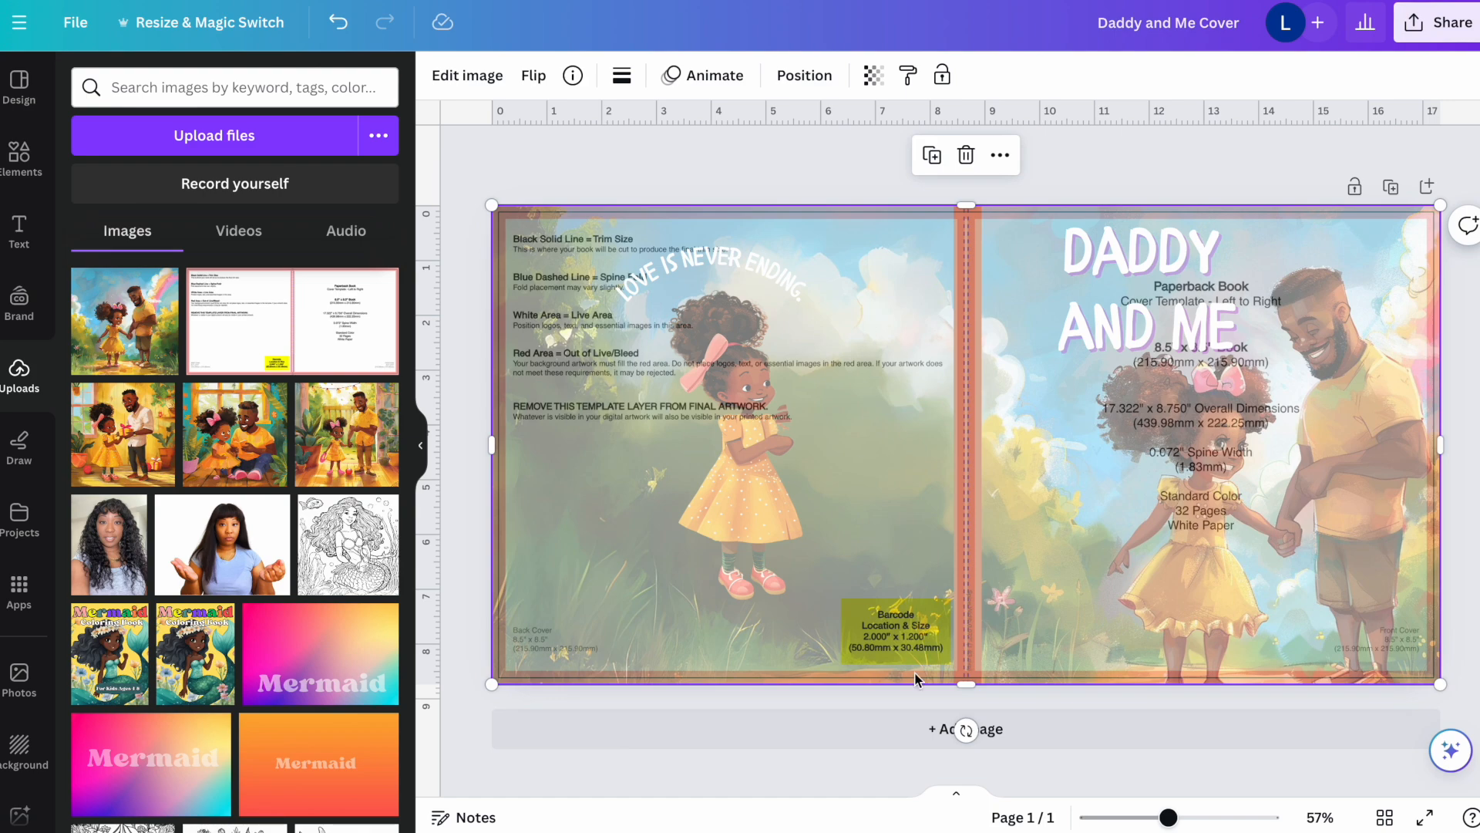
pyautogui.press('Delete')
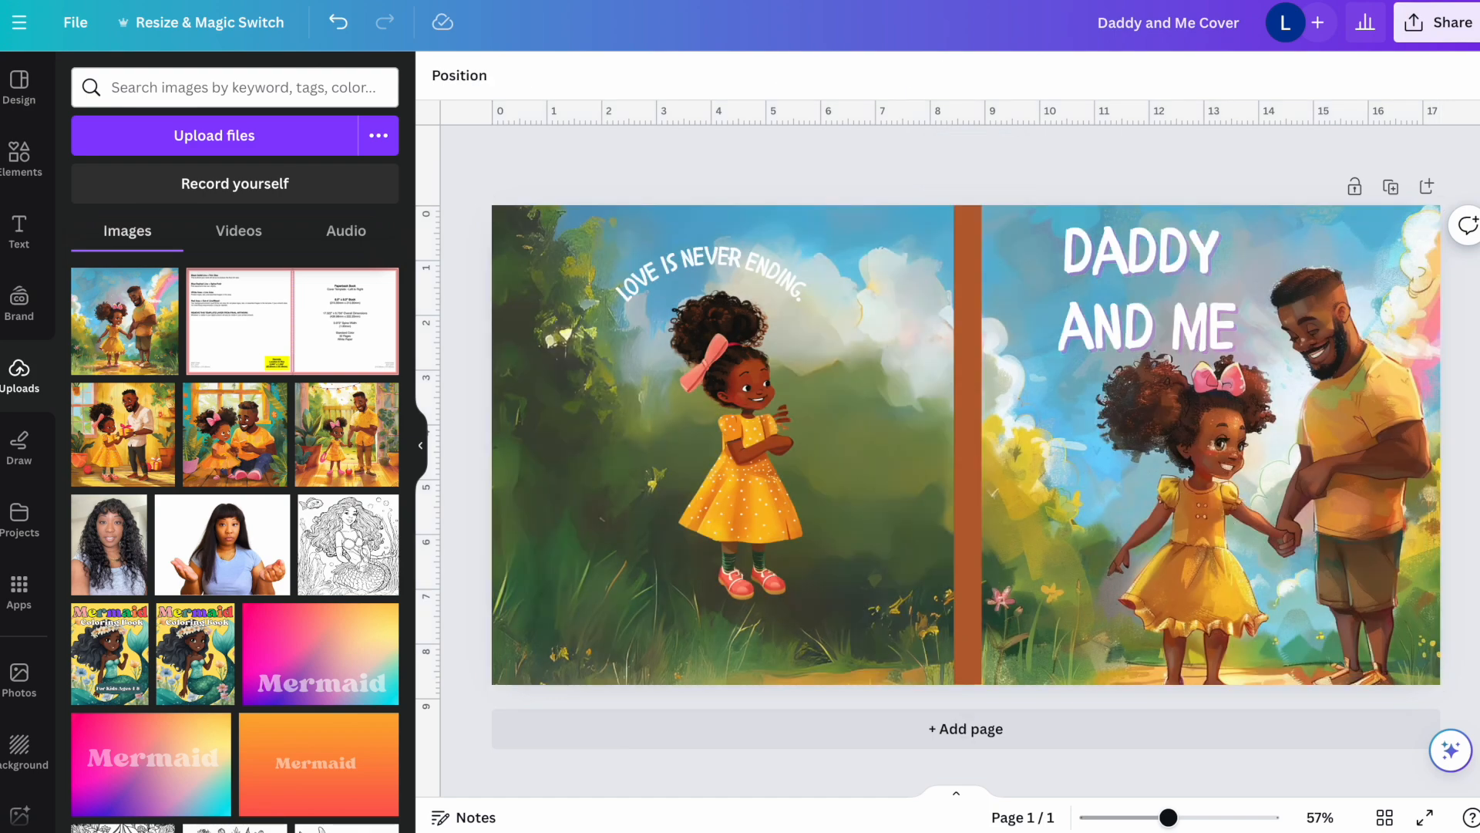
# Step: Download the cover as a flattened PDF Print file with the CMYK color profile
pyautogui.click(1421, 25)
pyautogui.click(1133, 532)
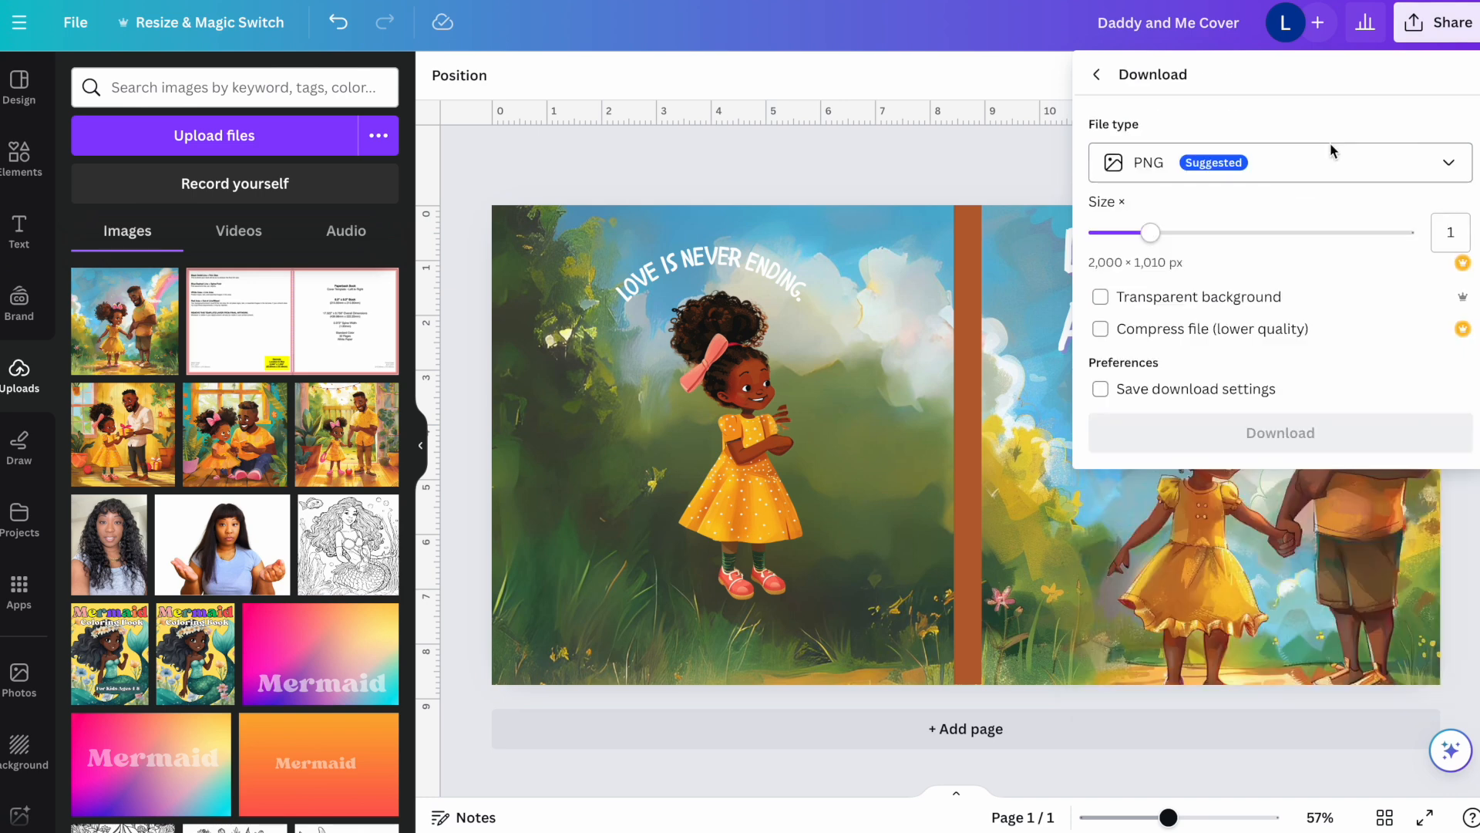
pyautogui.click(1248, 164)
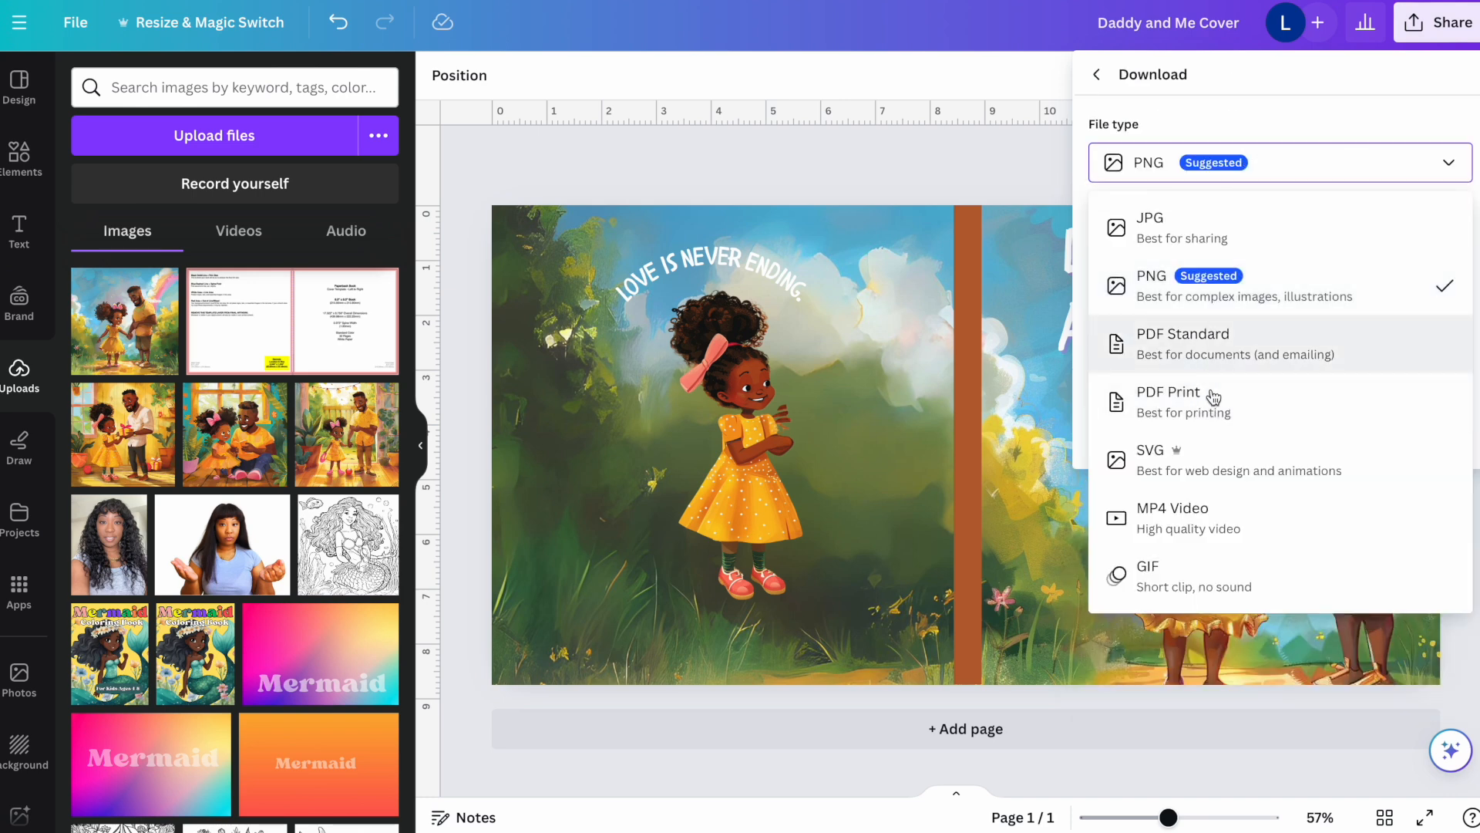
pyautogui.click(1203, 405)
pyautogui.click(1166, 231)
pyautogui.click(1203, 340)
pyautogui.click(1206, 432)
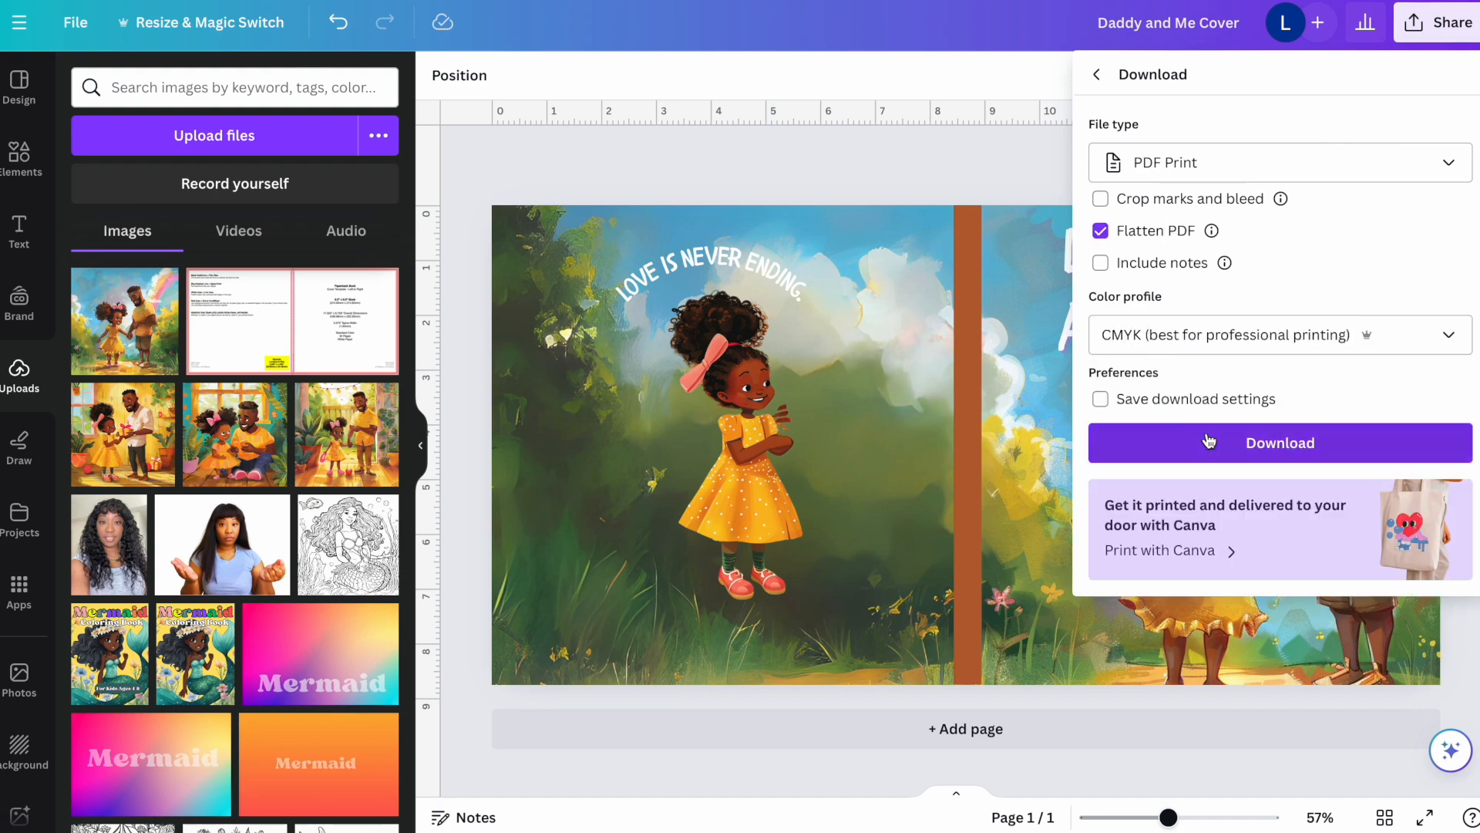
pyautogui.click(1207, 444)
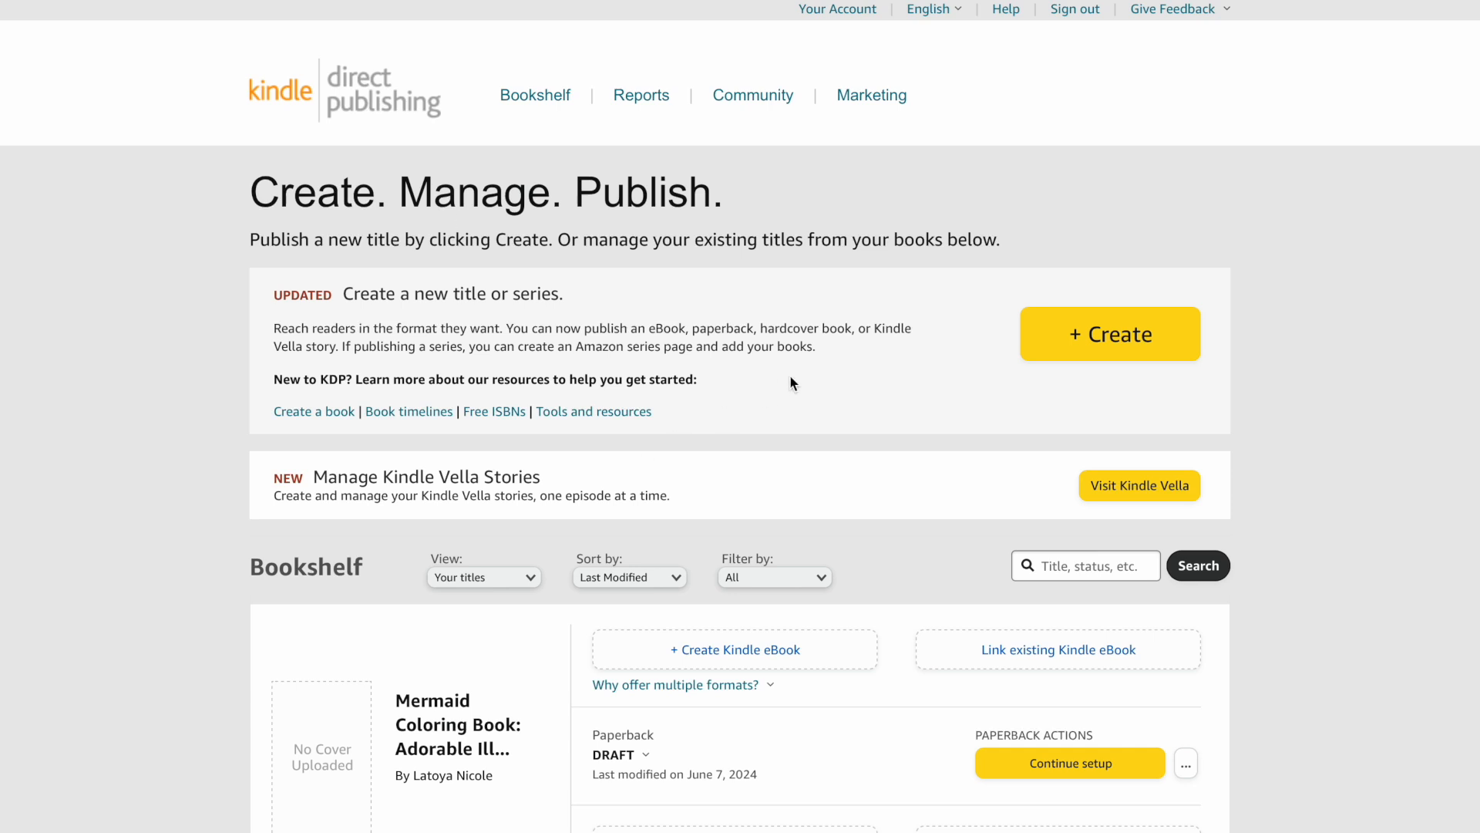
# Step: Switch to Kindle Direct Publishing and create a new paperback title, bringing up its book details
pyautogui.click(1101, 341)
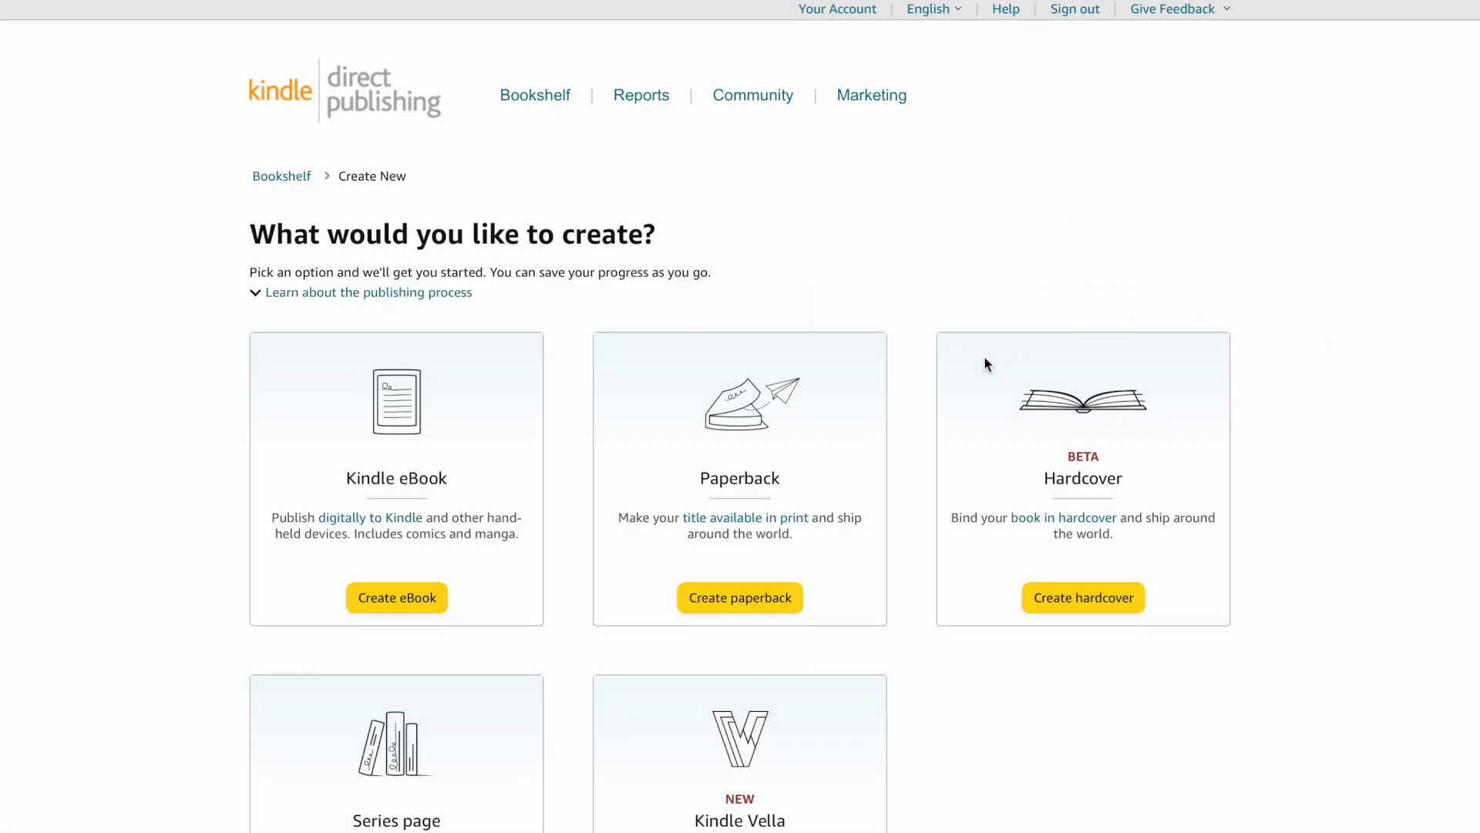
pyautogui.click(740, 602)
pyautogui.scroll(-1, 680, 365)
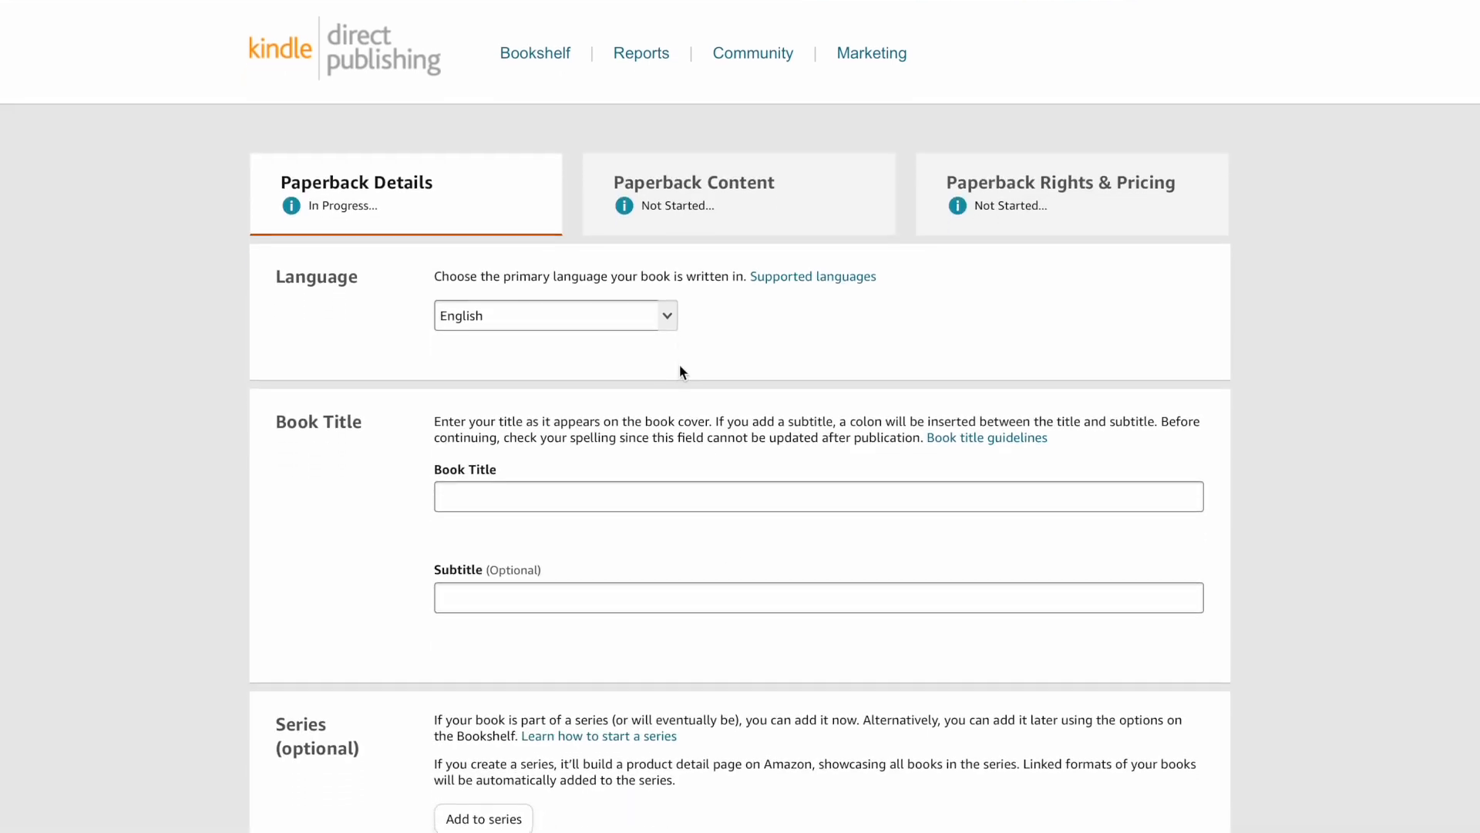
pyautogui.scroll(1, 679, 365)
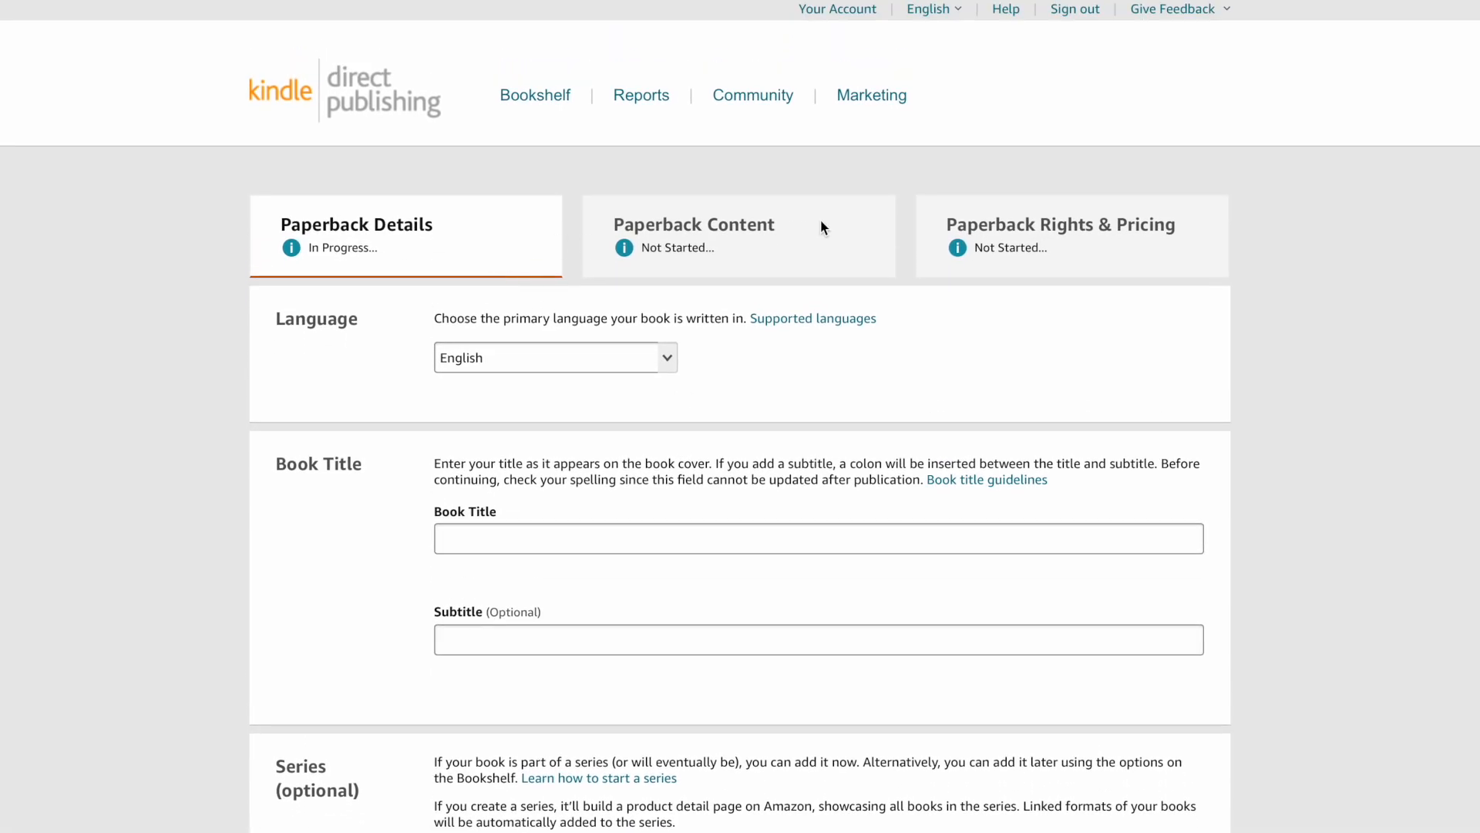
pyautogui.scroll(-2, 1026, 262)
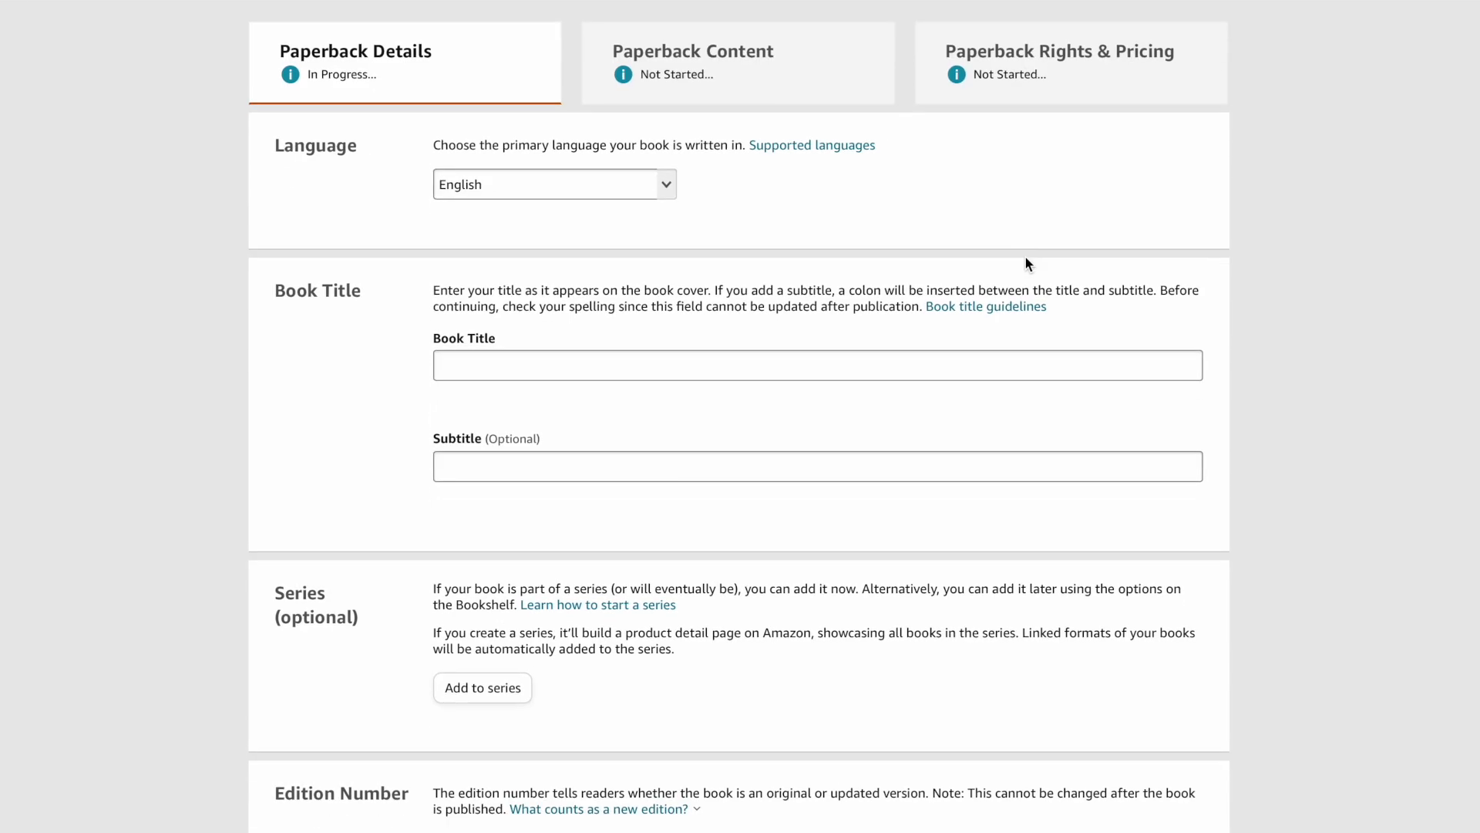
pyautogui.scroll(-1, 1026, 263)
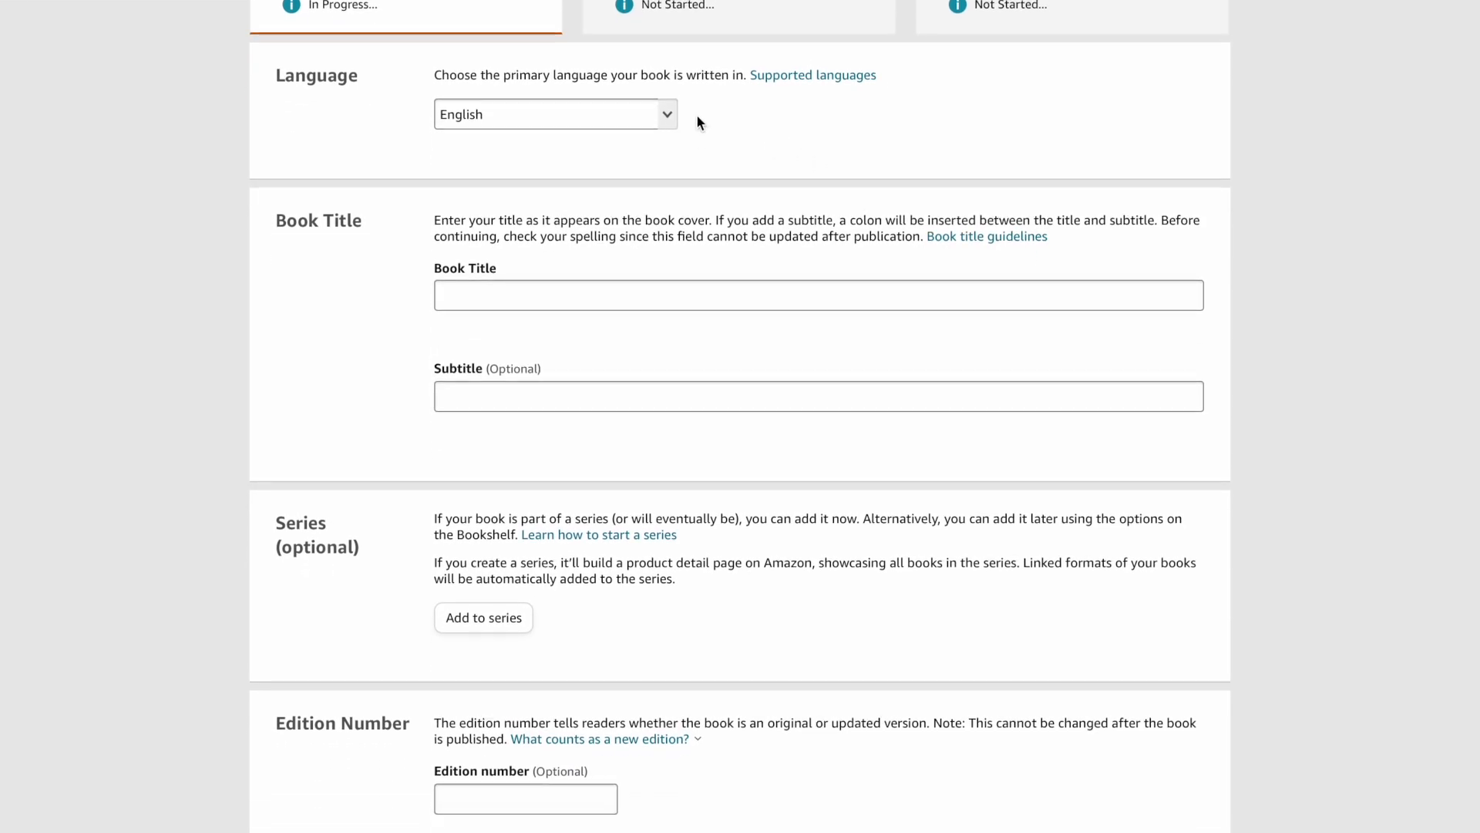
pyautogui.scroll(-2, 697, 118)
# Step: Enter "Daddy and Me" as the book title and start the subtitle with "Celebrate the"
pyautogui.click(643, 182)
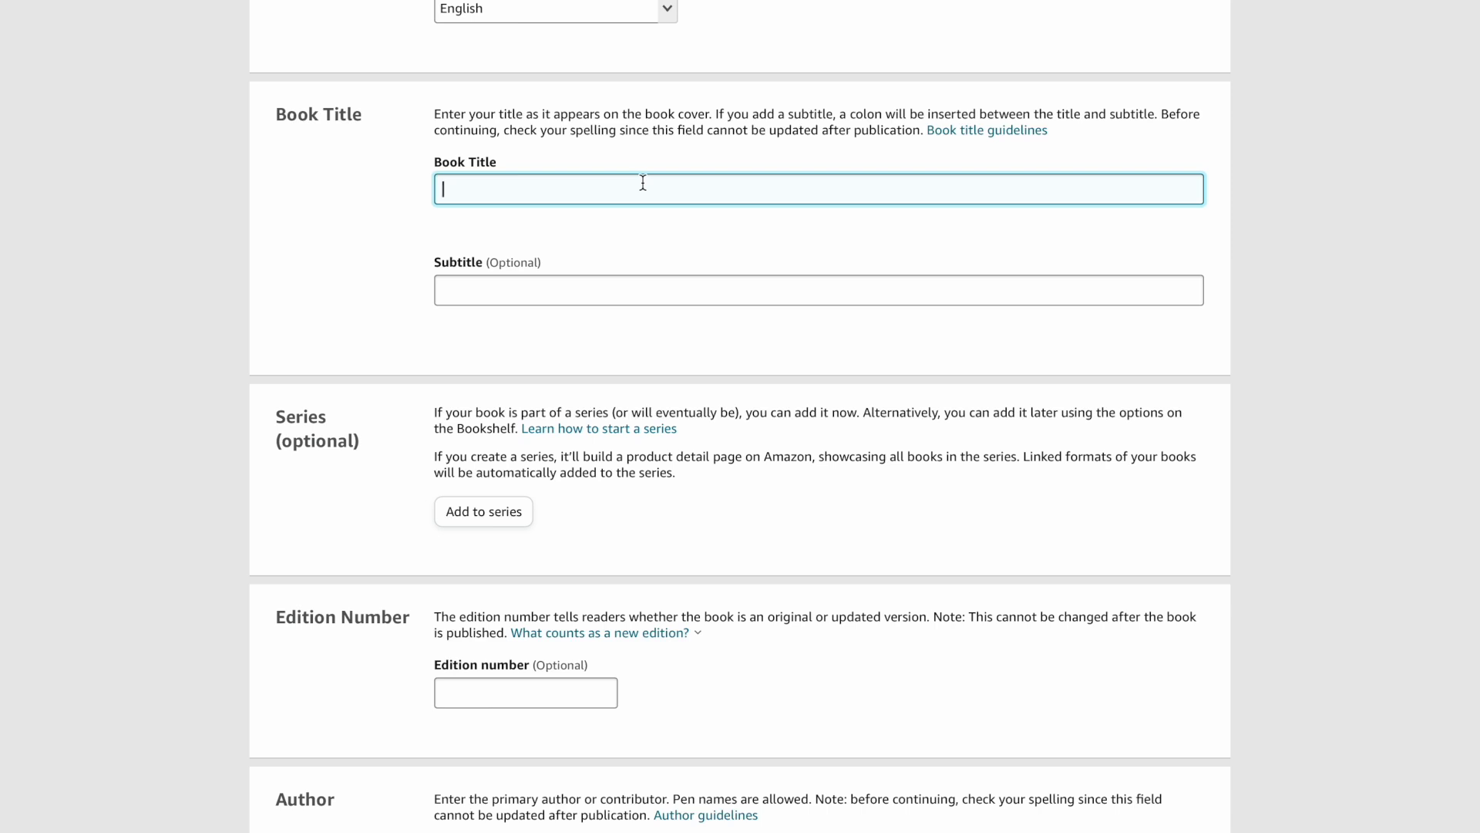
pyautogui.write('Daddy and Me')
pyautogui.click(603, 299)
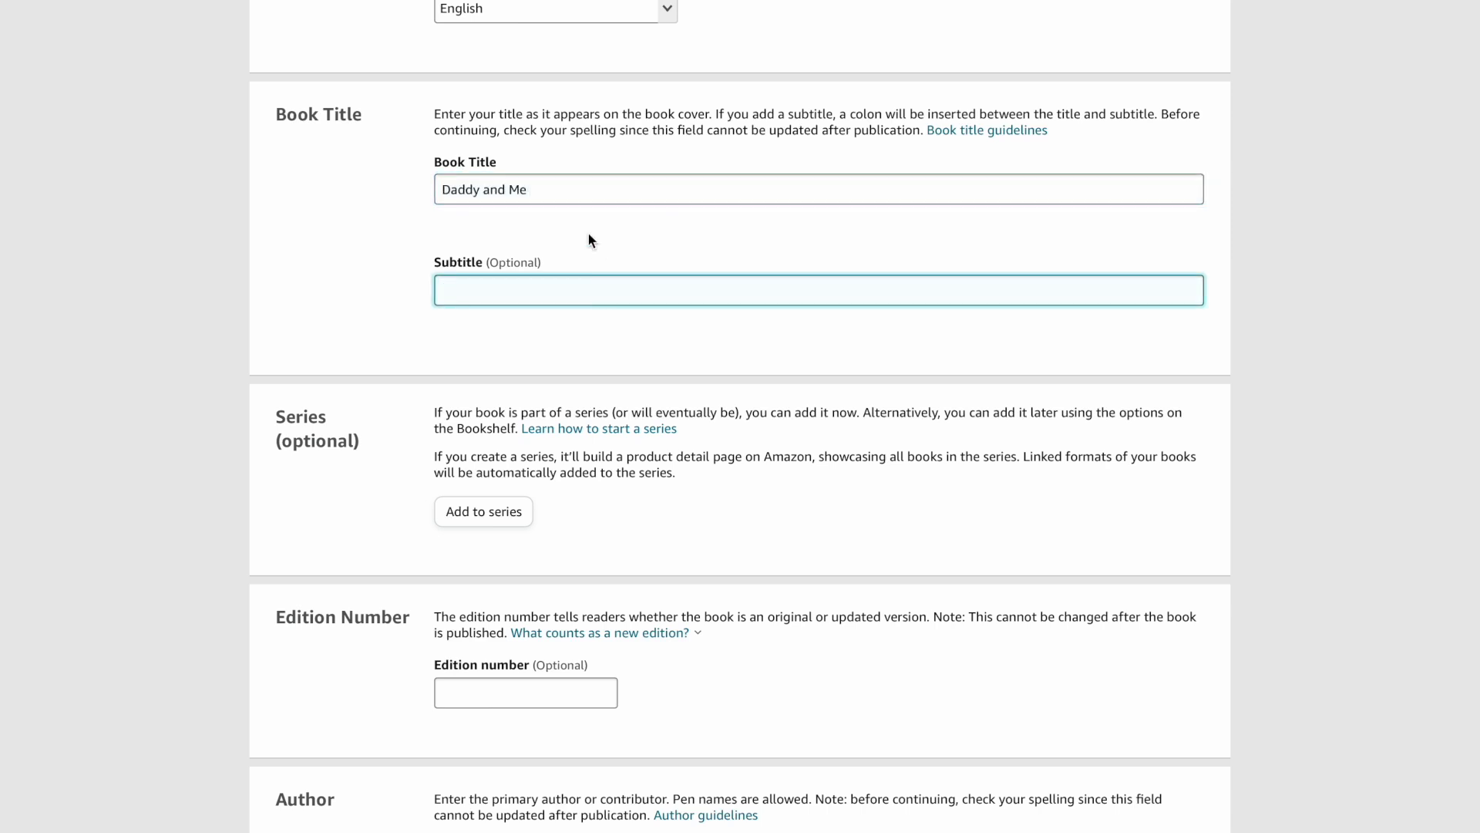
pyautogui.write('Celebrate the')
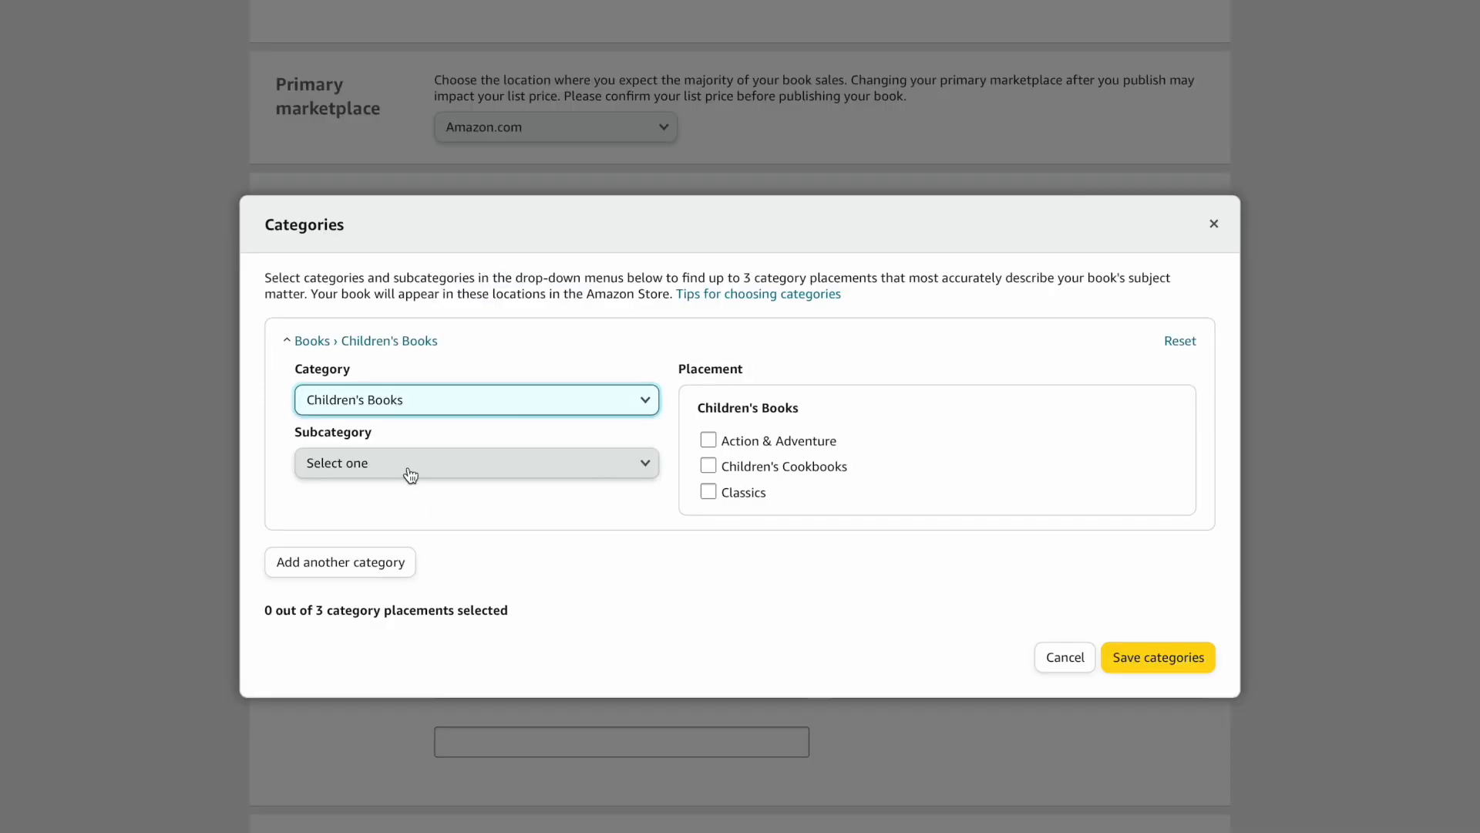
# Step: Set the children's book subcategories to Growing Up & Facts of Life and Family Life, and choose a further subcategory beneath them
pyautogui.click(409, 467)
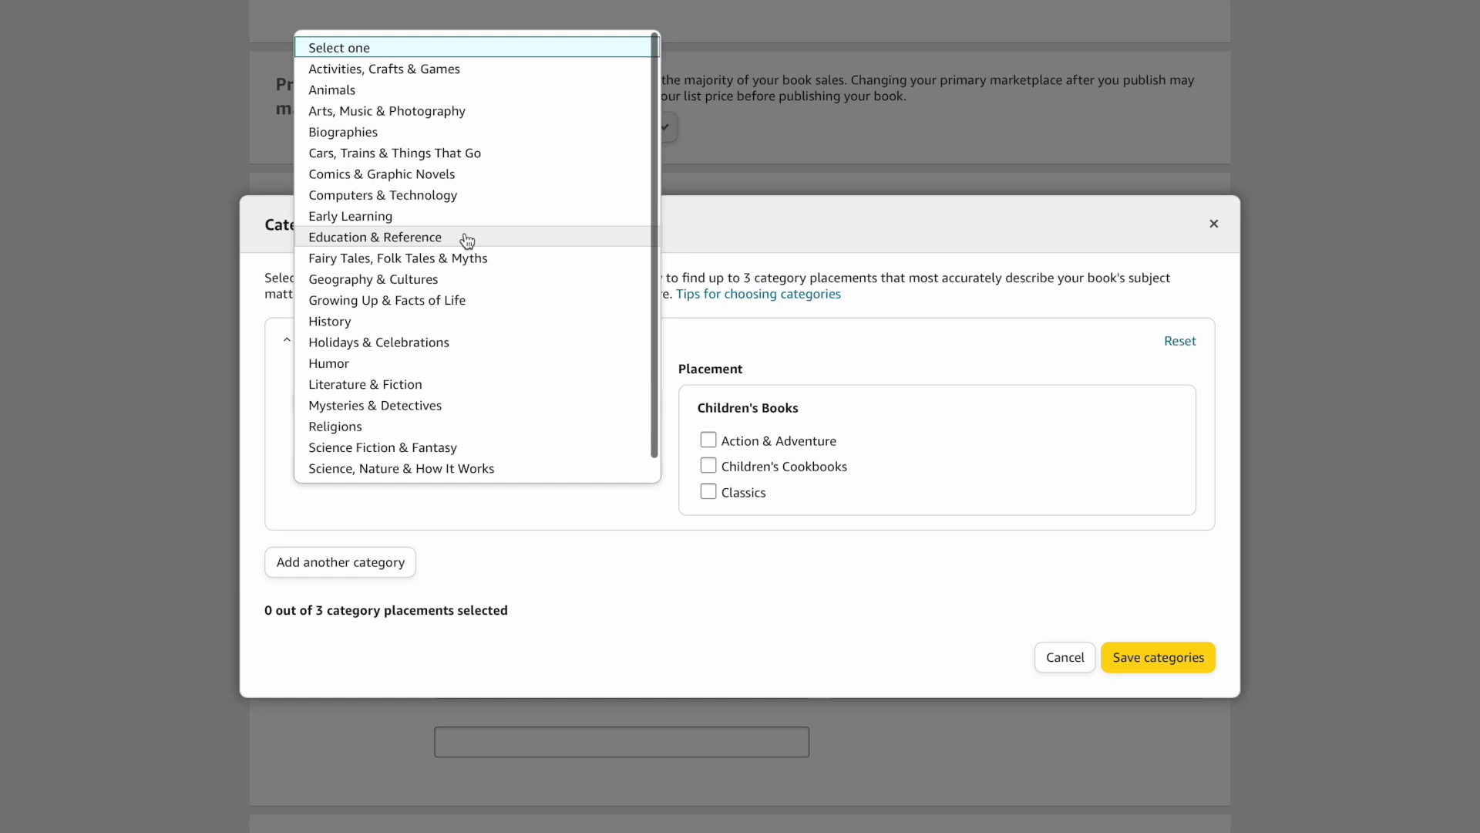
pyautogui.scroll(-3, 467, 241)
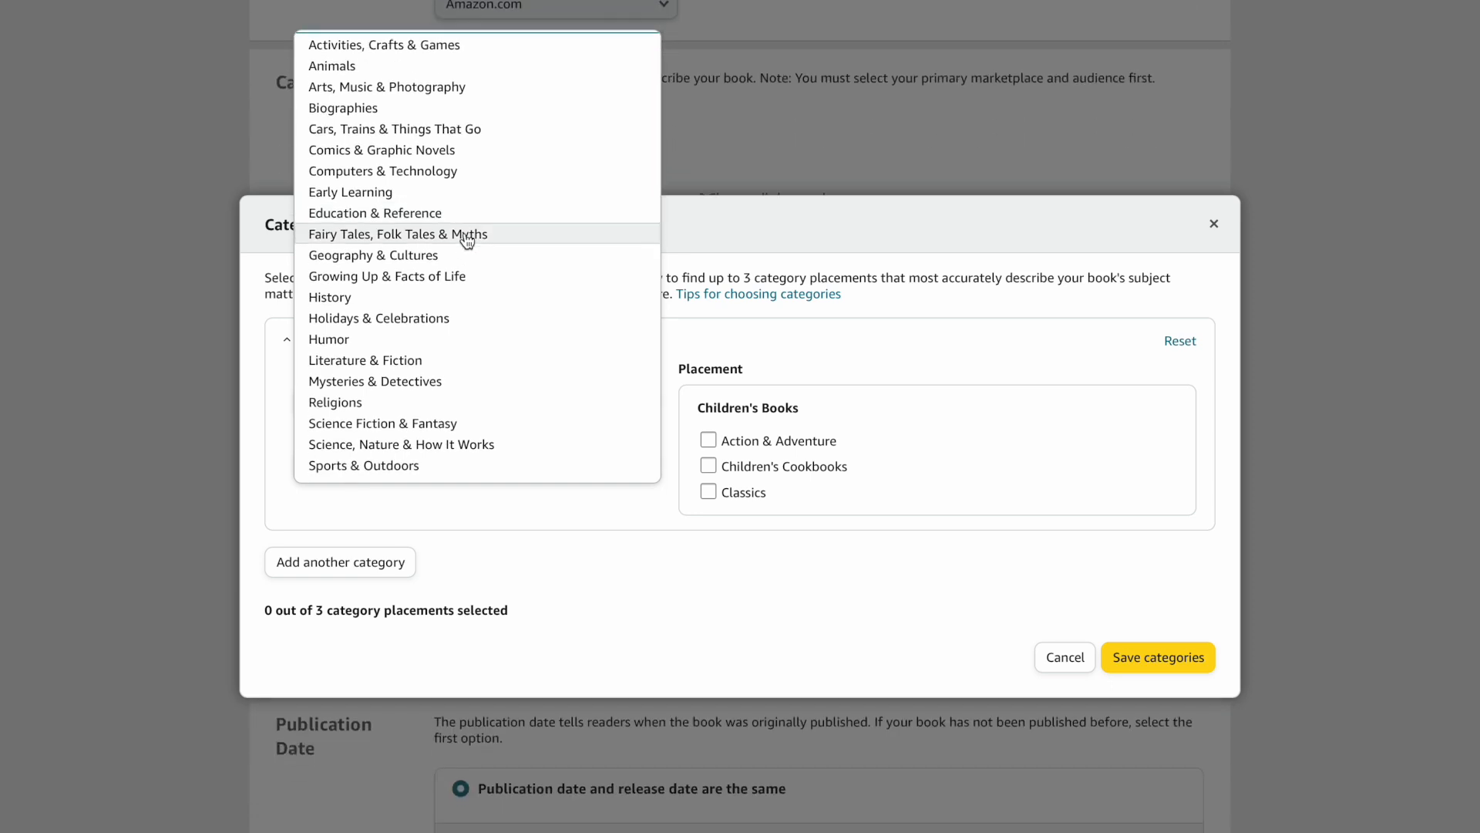
pyautogui.click(446, 277)
pyautogui.click(399, 533)
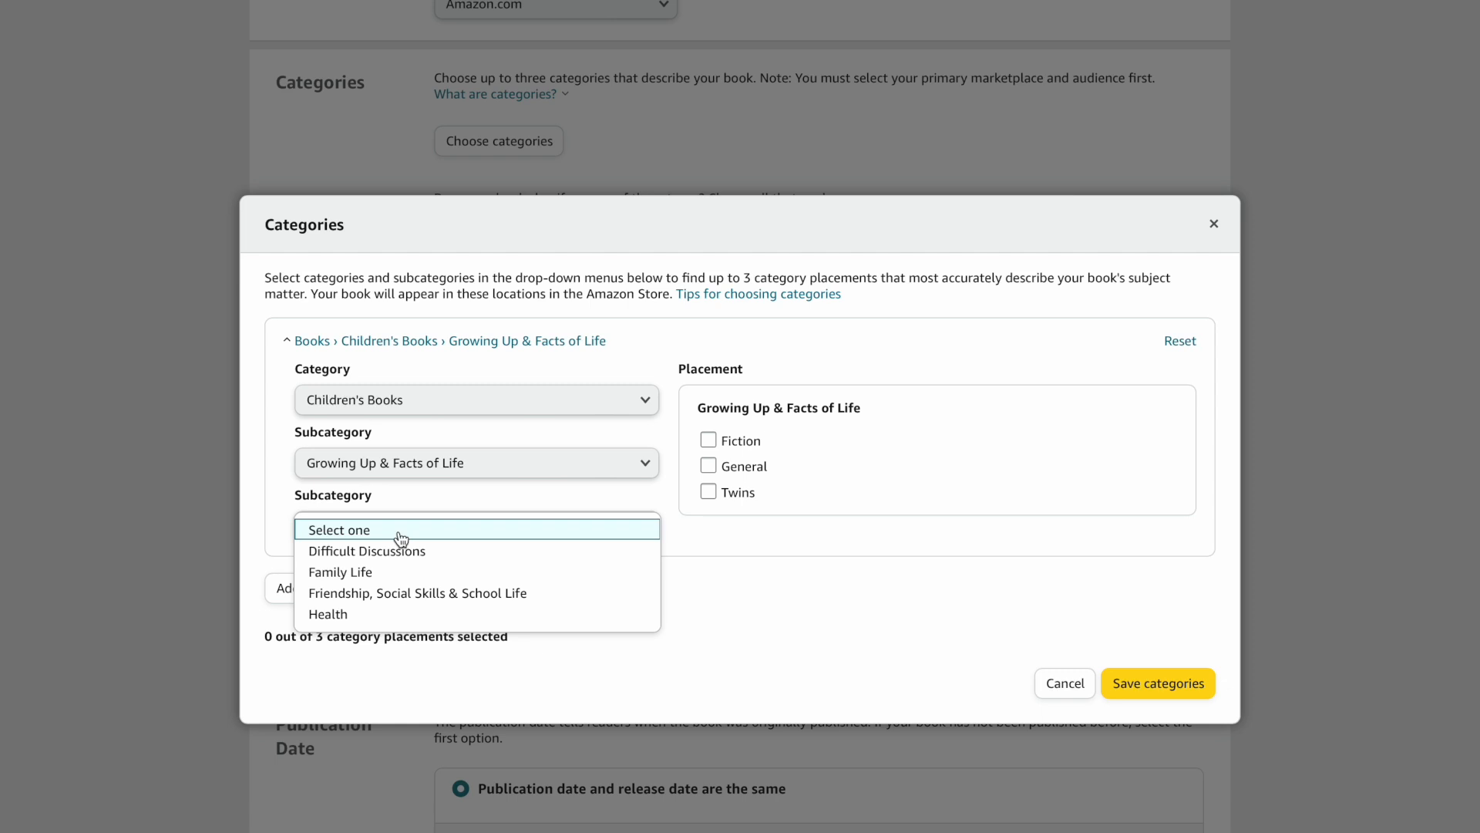
pyautogui.click(390, 571)
pyautogui.click(388, 596)
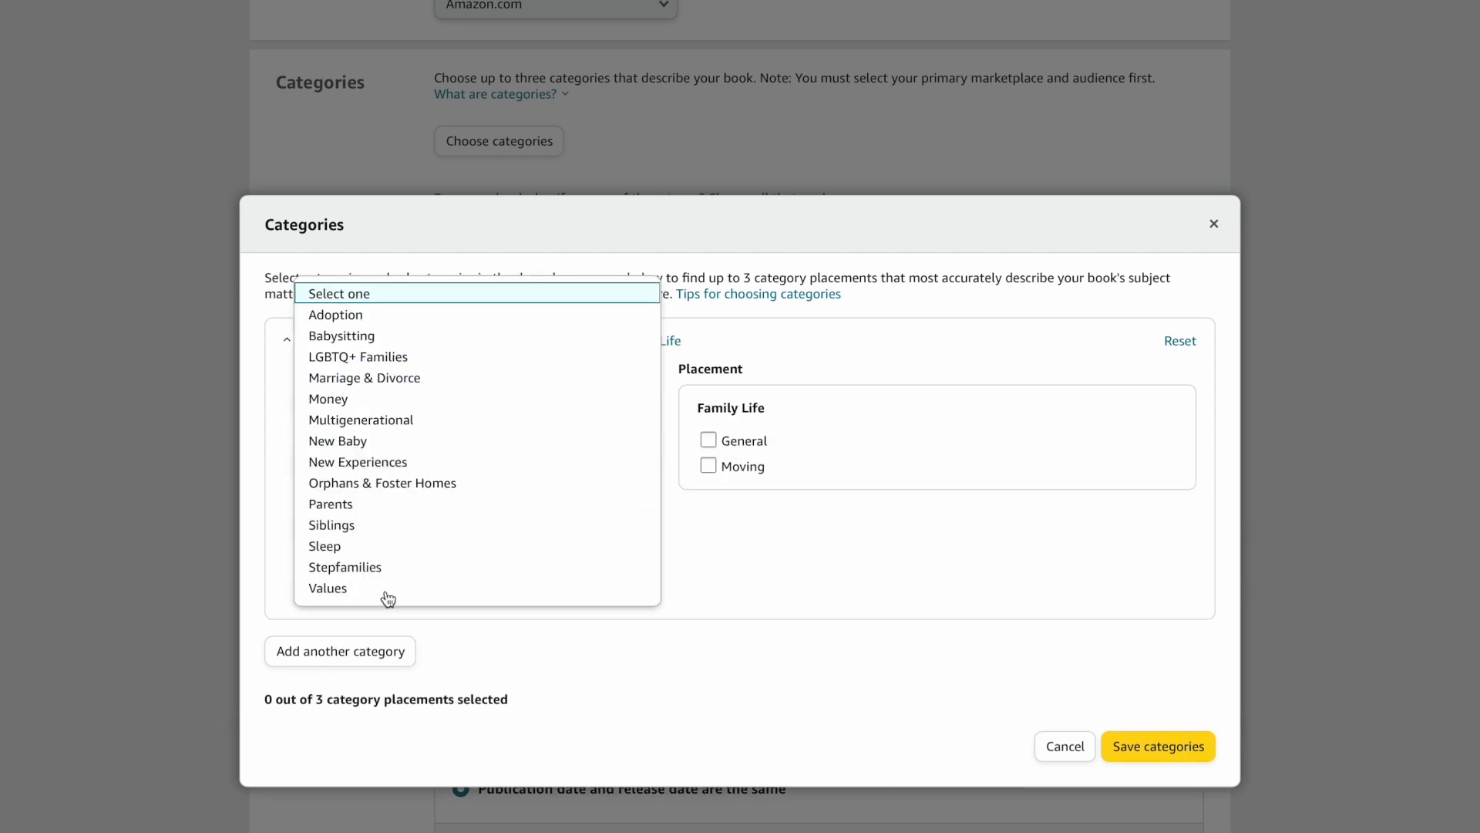
pyautogui.click(405, 322)
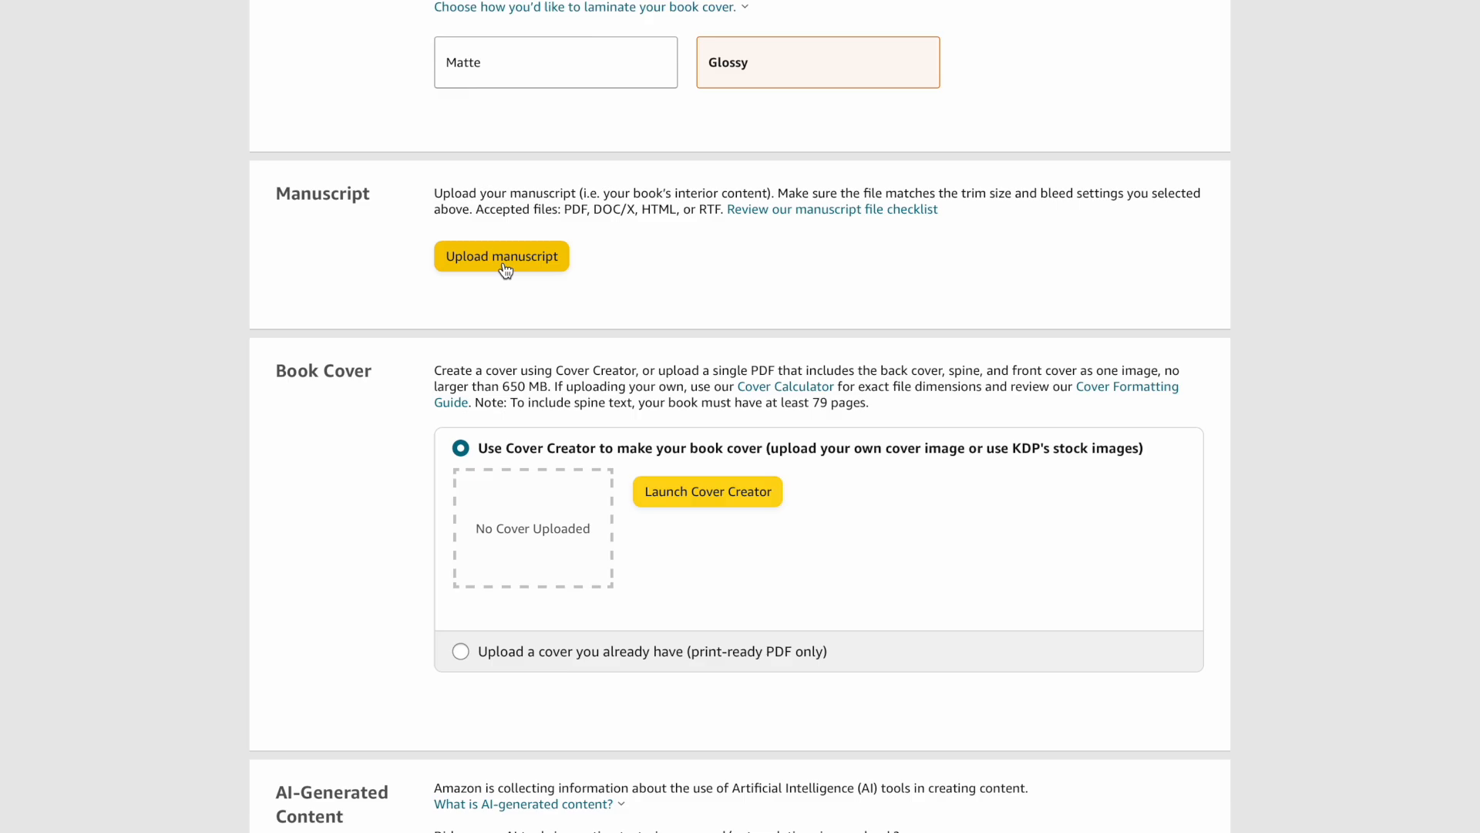
# Step: Upload "Daddy and me interior.pdf" from the Desktop as the book's manuscript
pyautogui.click(502, 257)
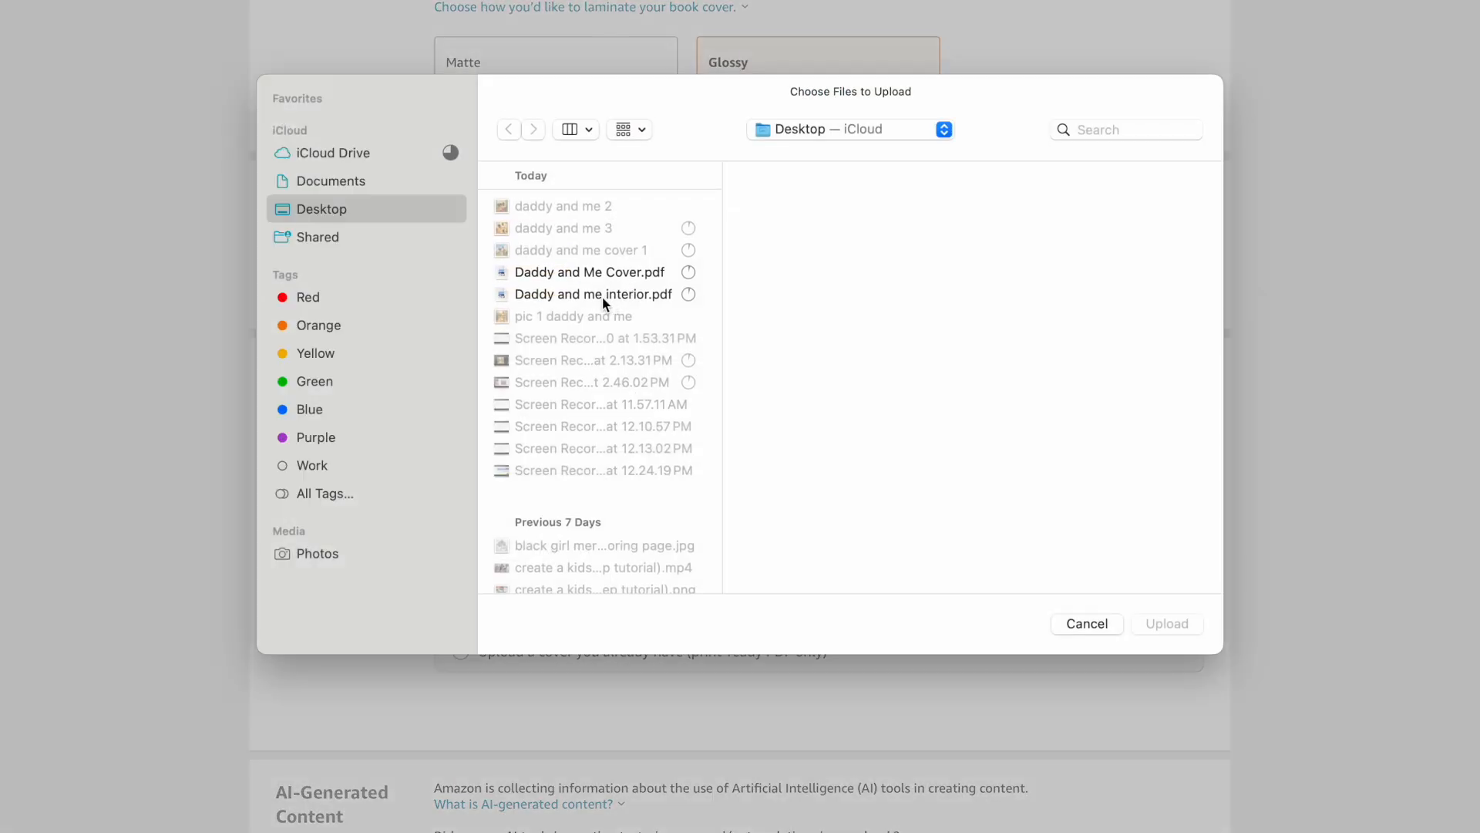
pyautogui.click(597, 297)
pyautogui.click(1160, 628)
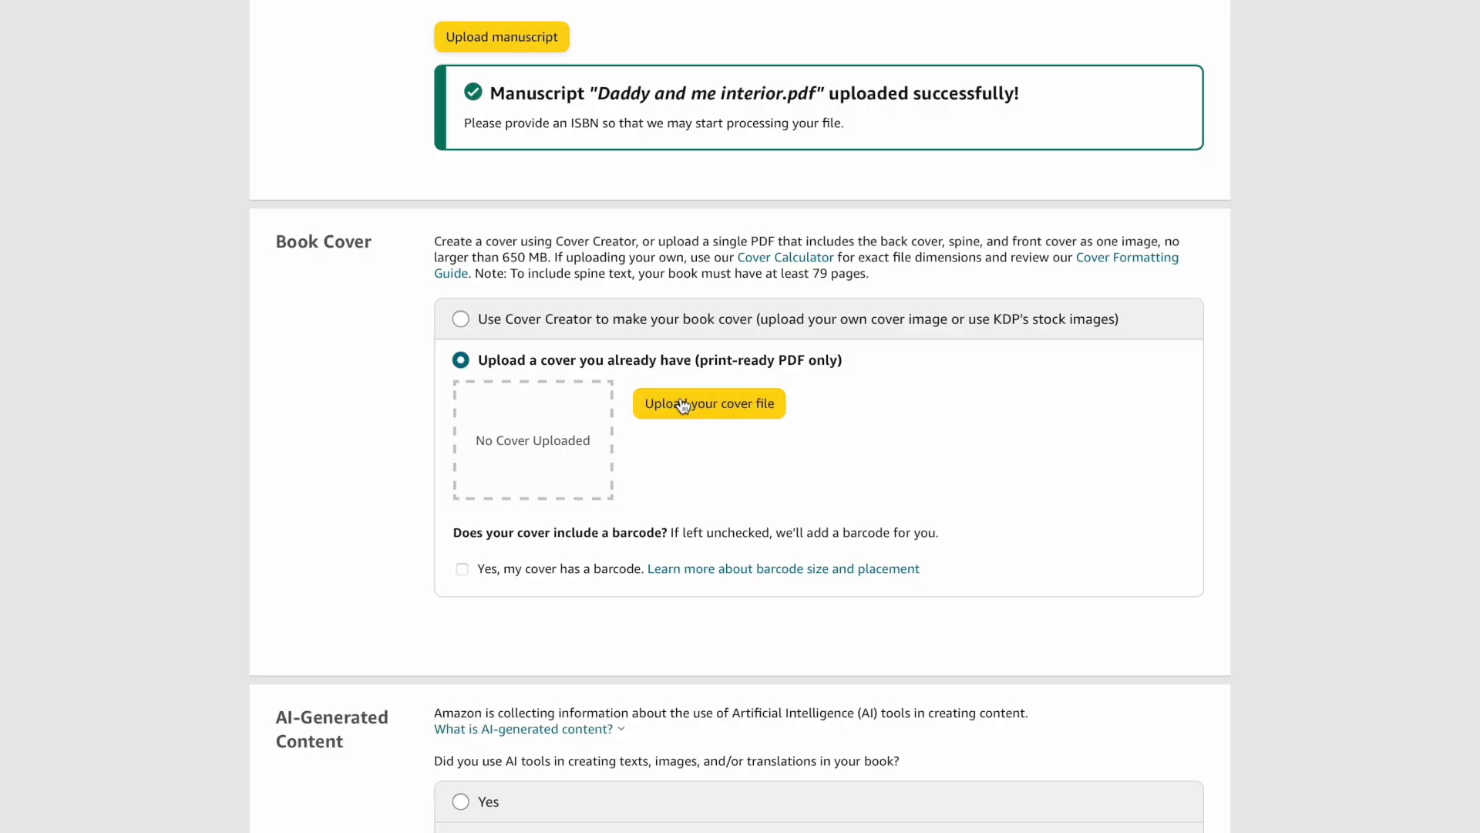
# Step: Upload "Daddy and Me Cover.pdf" as the print-ready cover, and open the AI-generated content options for texts
pyautogui.click(678, 401)
pyautogui.click(580, 272)
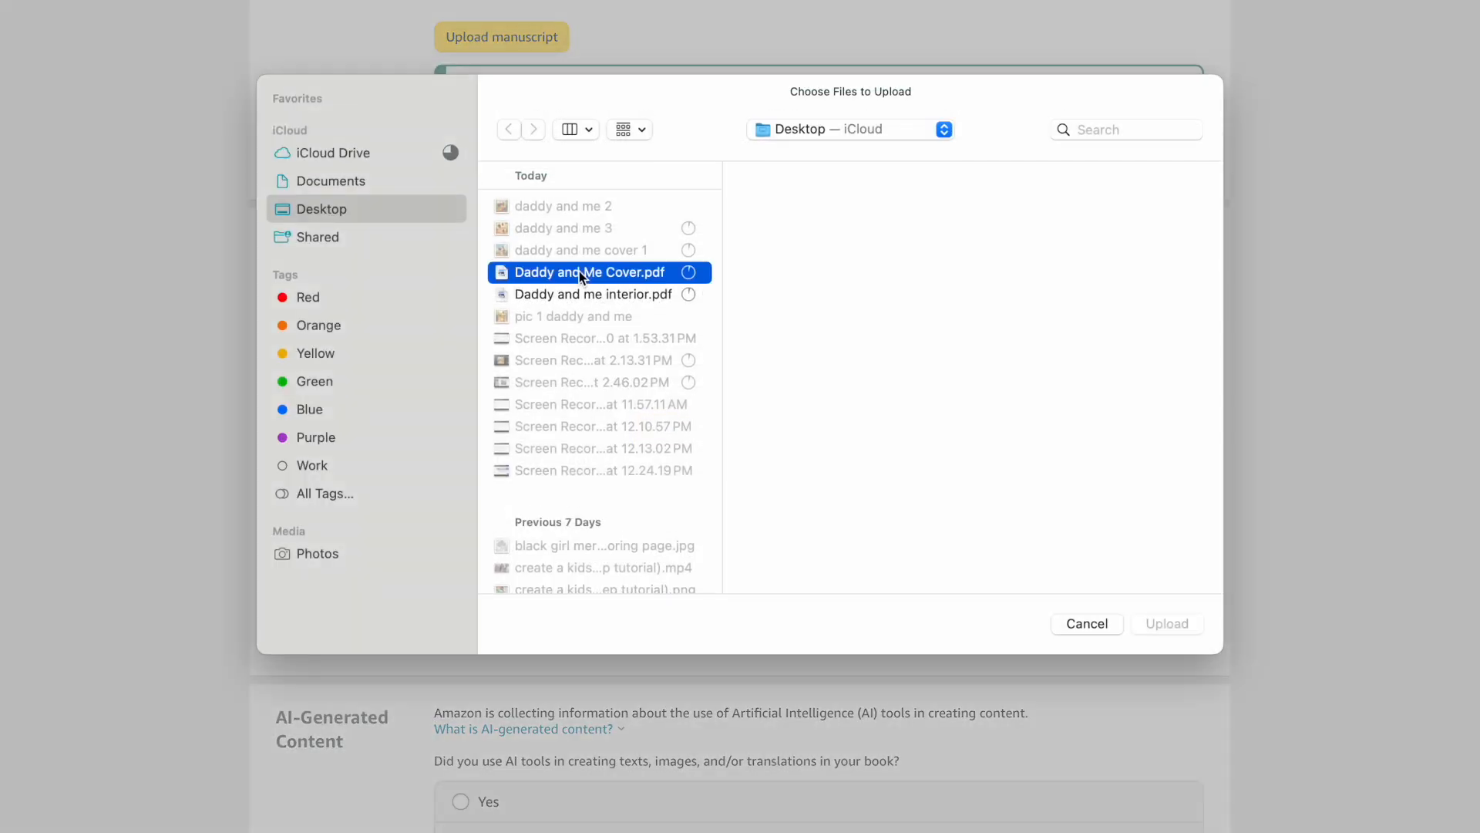
pyautogui.click(1167, 623)
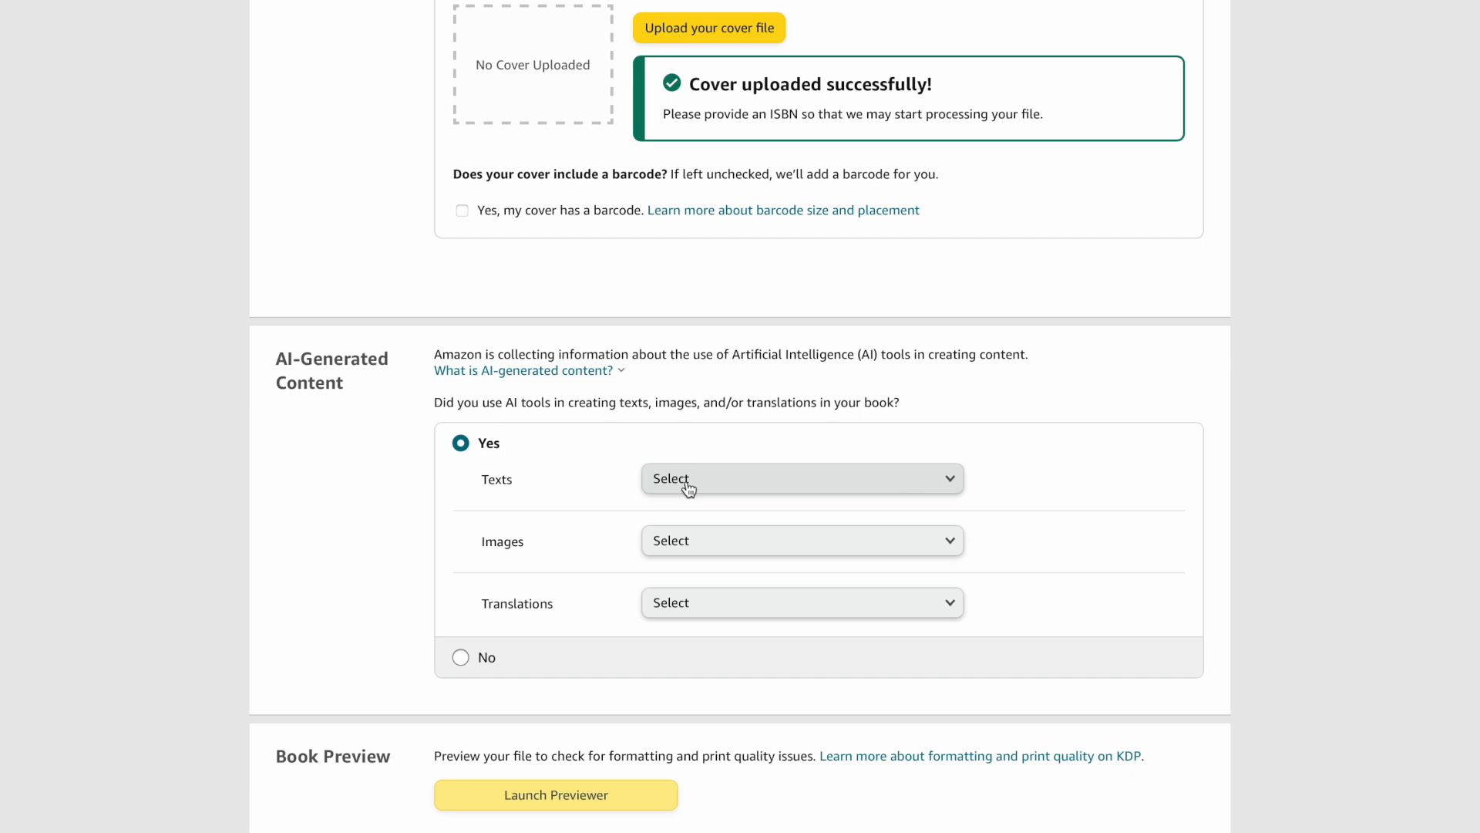
pyautogui.click(707, 486)
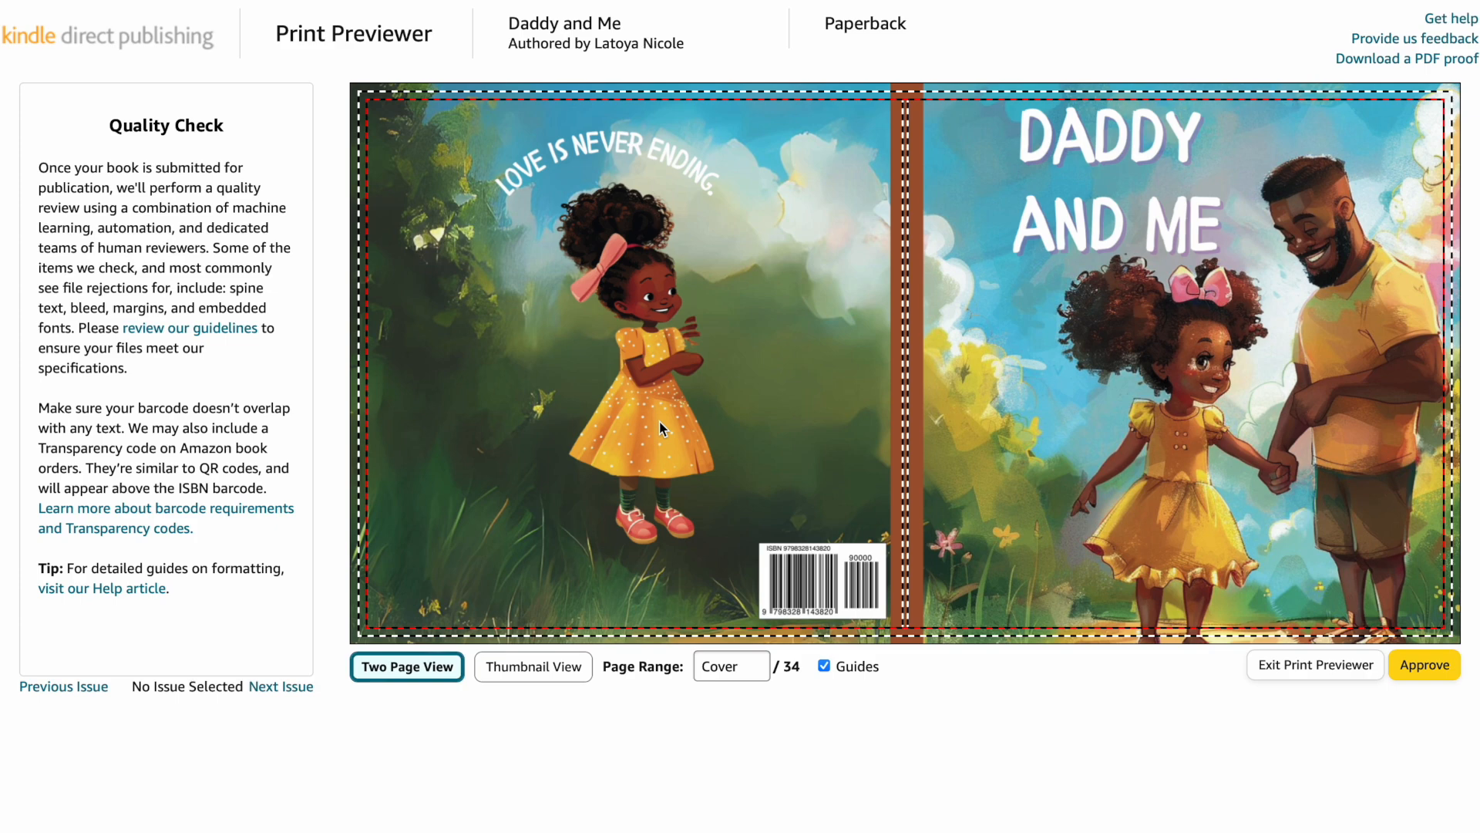
# Step: Page forward through the print preview from the cover into the interior pages to check the layout against the guides
pyautogui.press('Right')
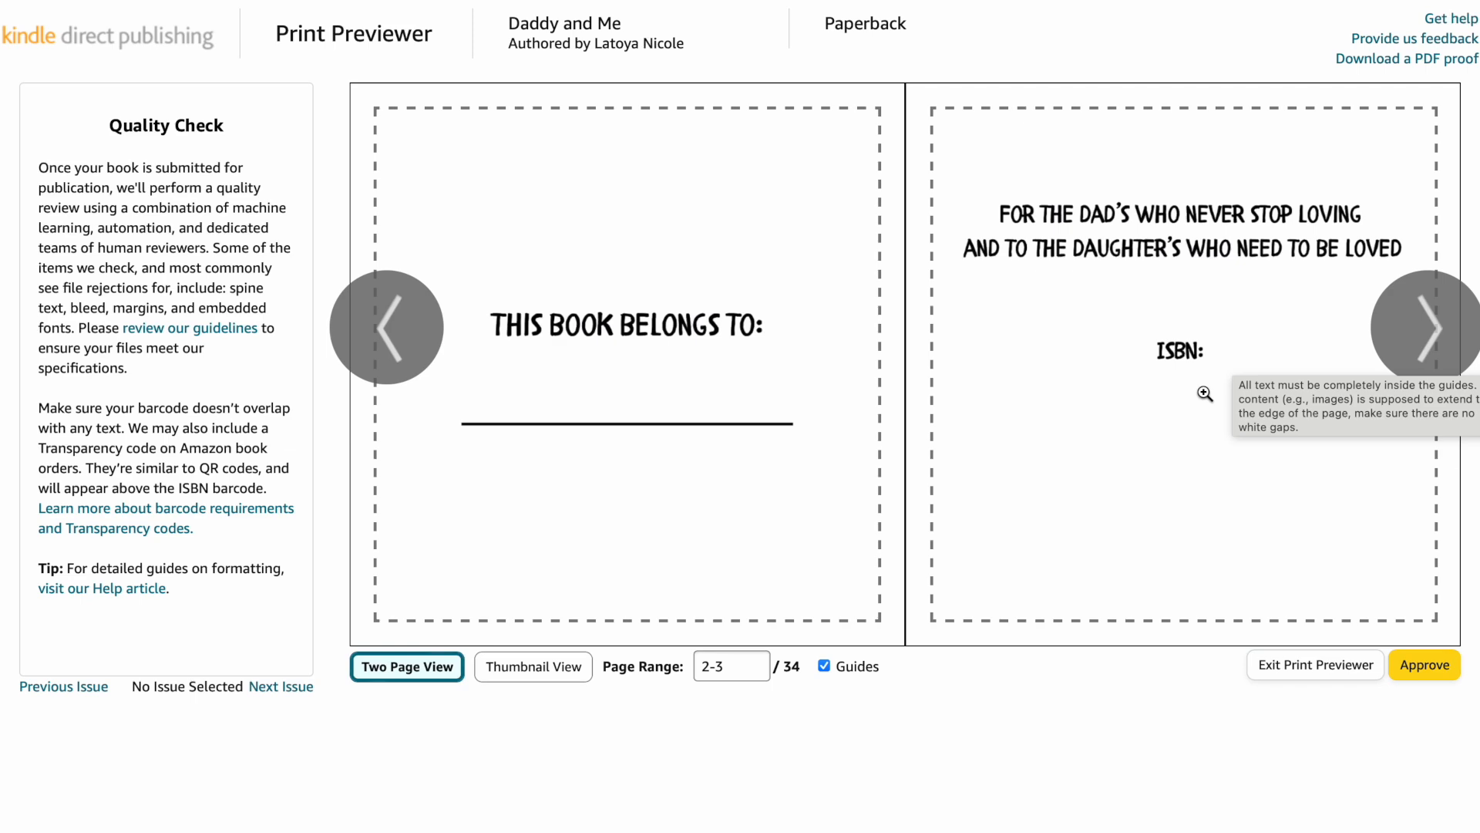
pyautogui.click(1425, 327)
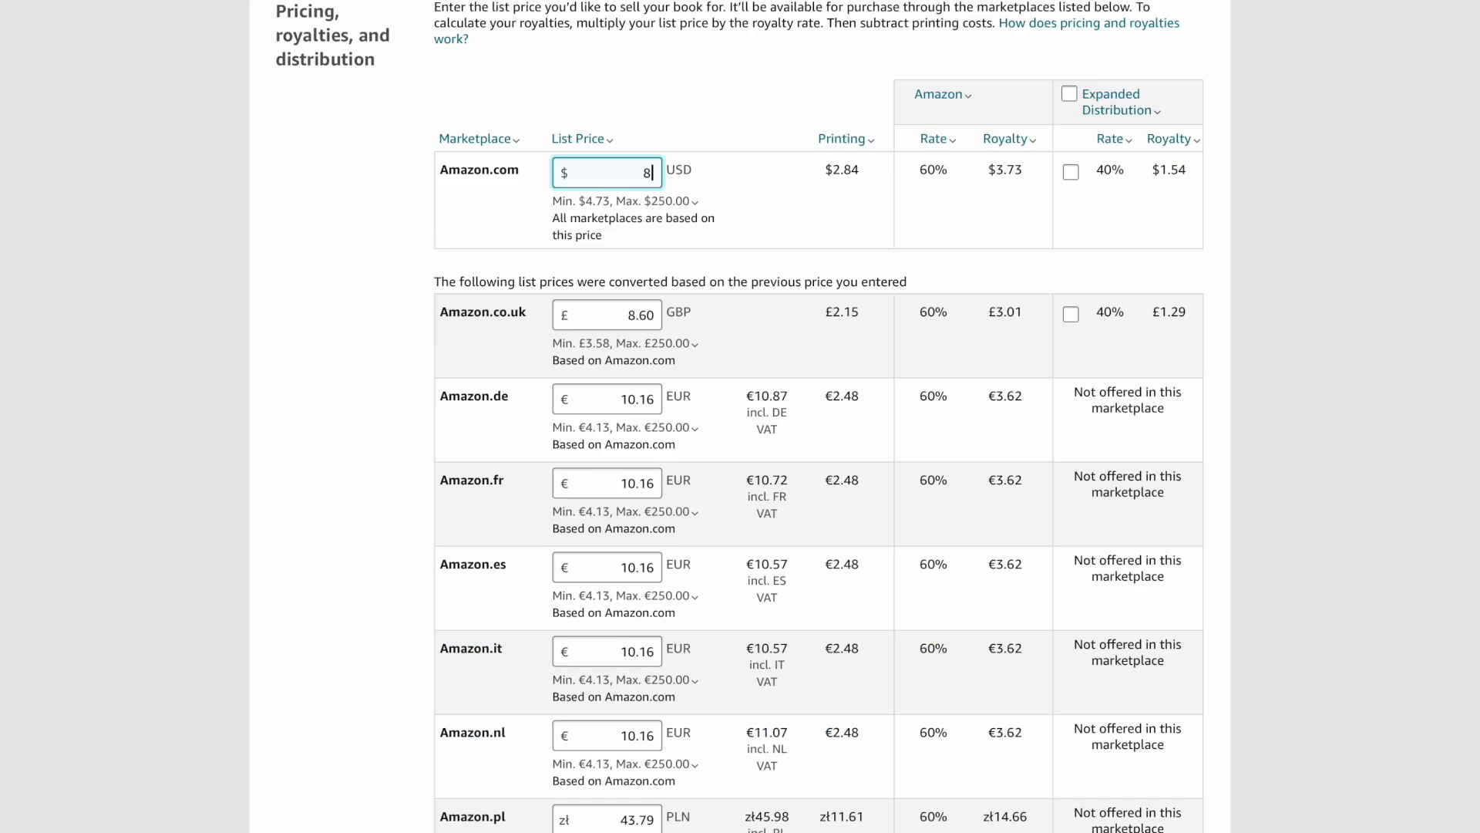
# Step: Set the Amazon.com list price of the paperback to 8.99 USD
pyautogui.write('.99')
pyautogui.press('BackSpace')
pyautogui.write('5')
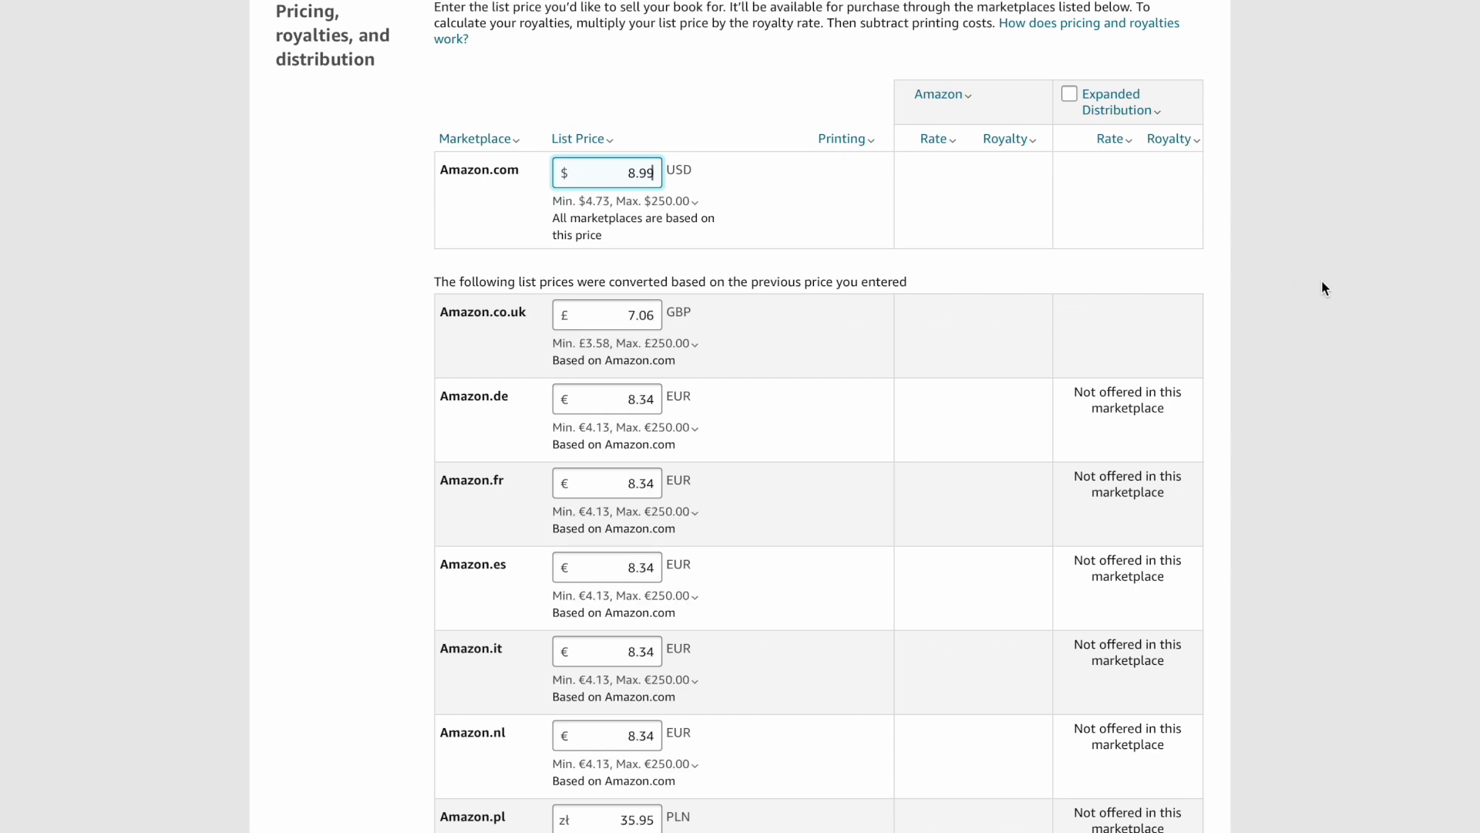
pyautogui.scroll(-10, 1321, 280)
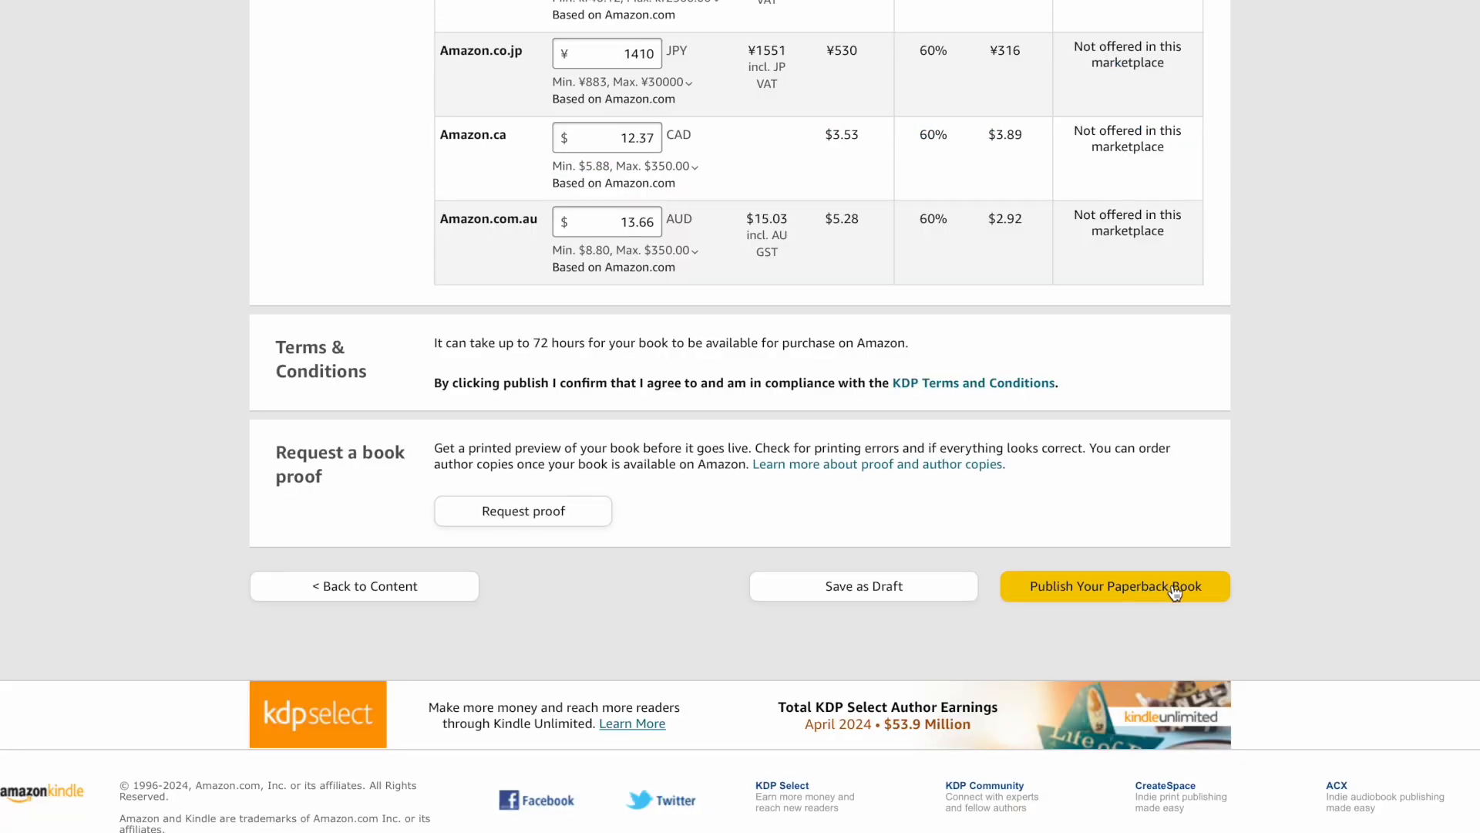